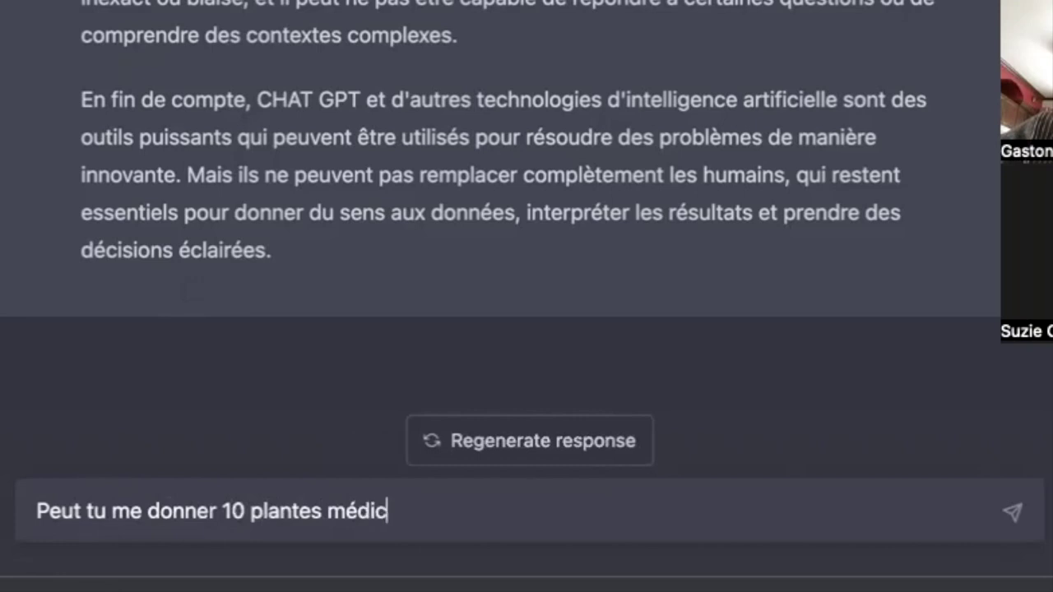
# Word the chat prompt as "Peut tu me donner 10 plantes médicinals qui aide a dormir".
pyautogui.press('BackSpace')
pyautogui.press('BackSpace')
pyautogui.press('BackSpace')
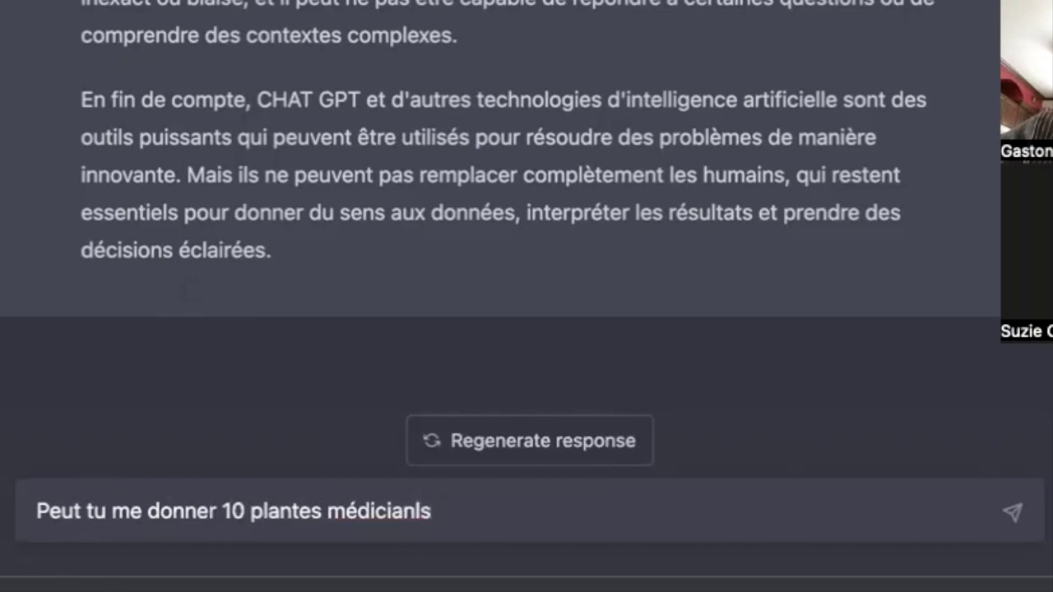
pyautogui.write('als')
pyautogui.press('BackSpace')
pyautogui.press('BackSpace')
pyautogui.press('BackSpace')
pyautogui.press('BackSpace')
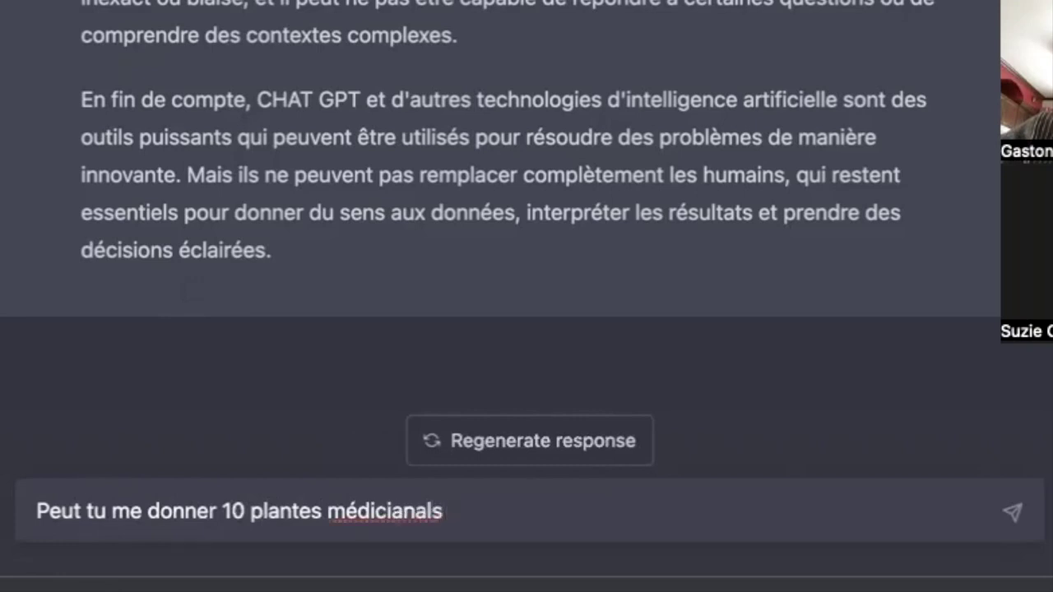
pyautogui.press('BackSpace')
pyautogui.press('BackSpace')
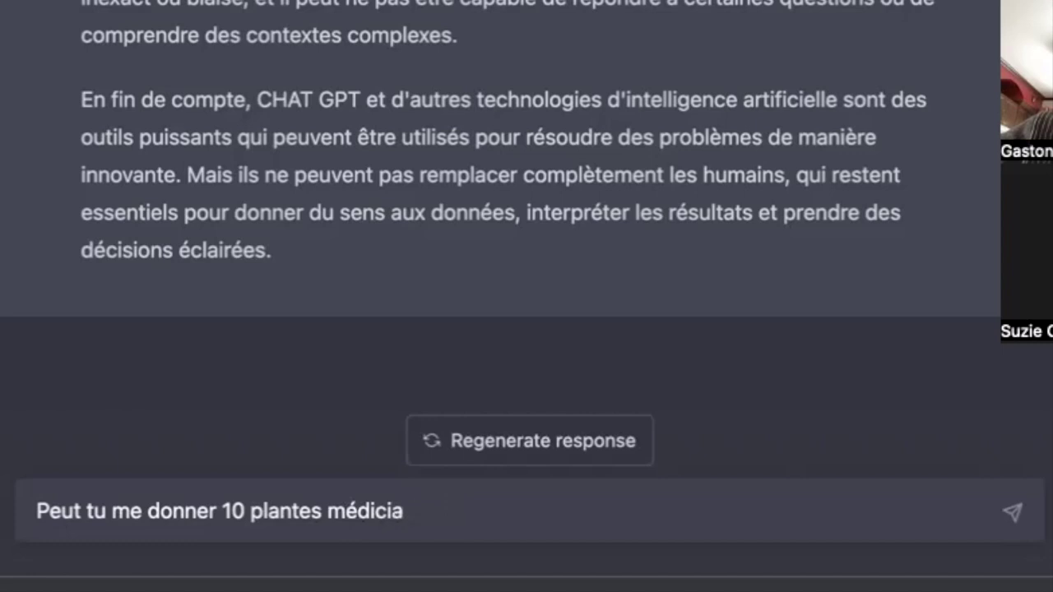
pyautogui.write('nals ')
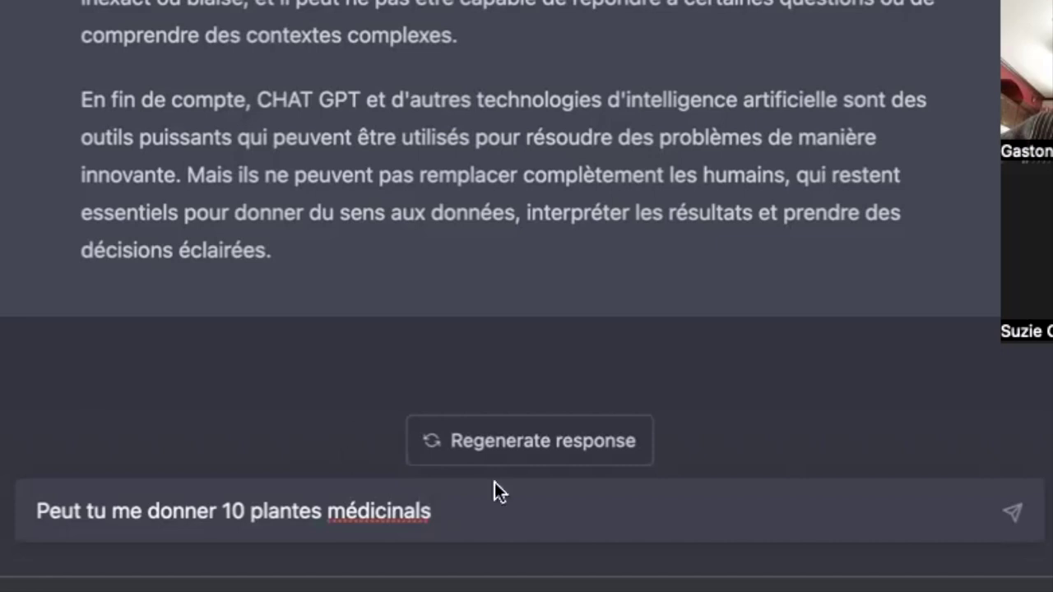
pyautogui.write('qui a')
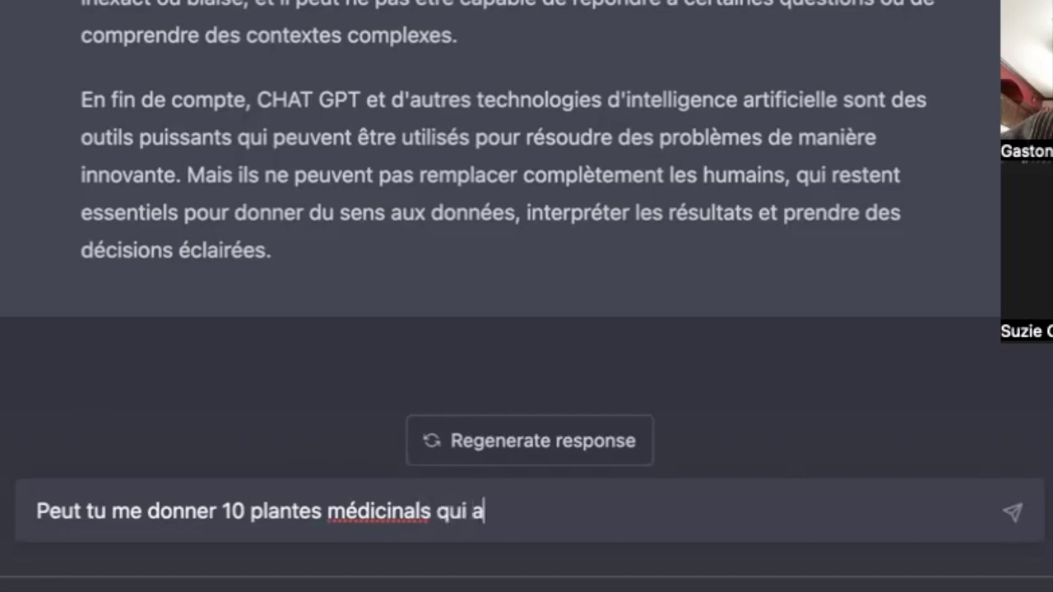
pyautogui.write('ide a dormir')
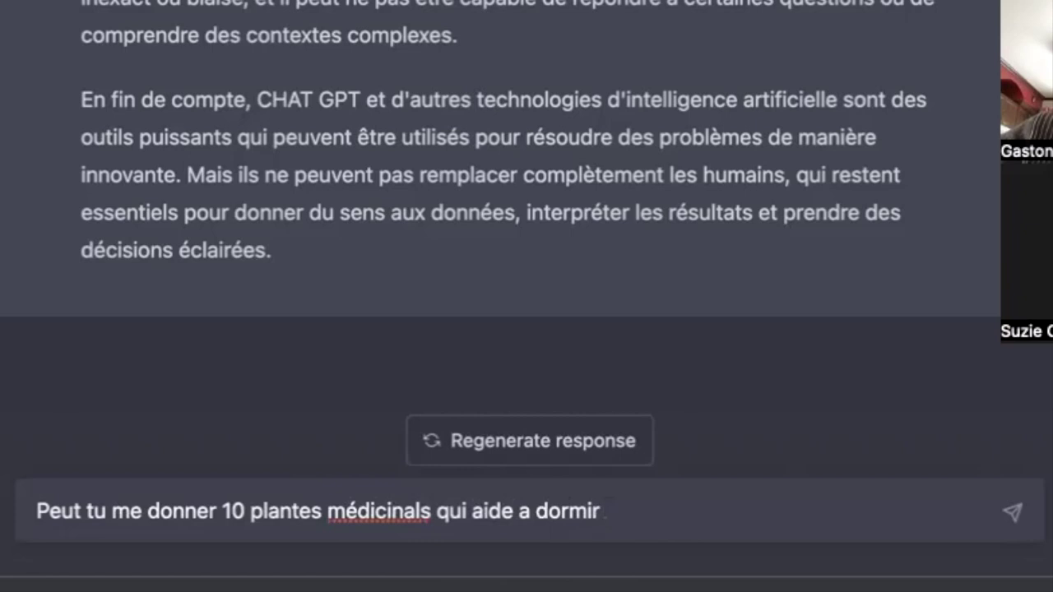
pyautogui.write('donne')
pyautogui.press('BackSpace')
pyautogui.press('BackSpace')
pyautogui.press('BackSpace')
pyautogui.press('BackSpace')
pyautogui.press('BackSpace')
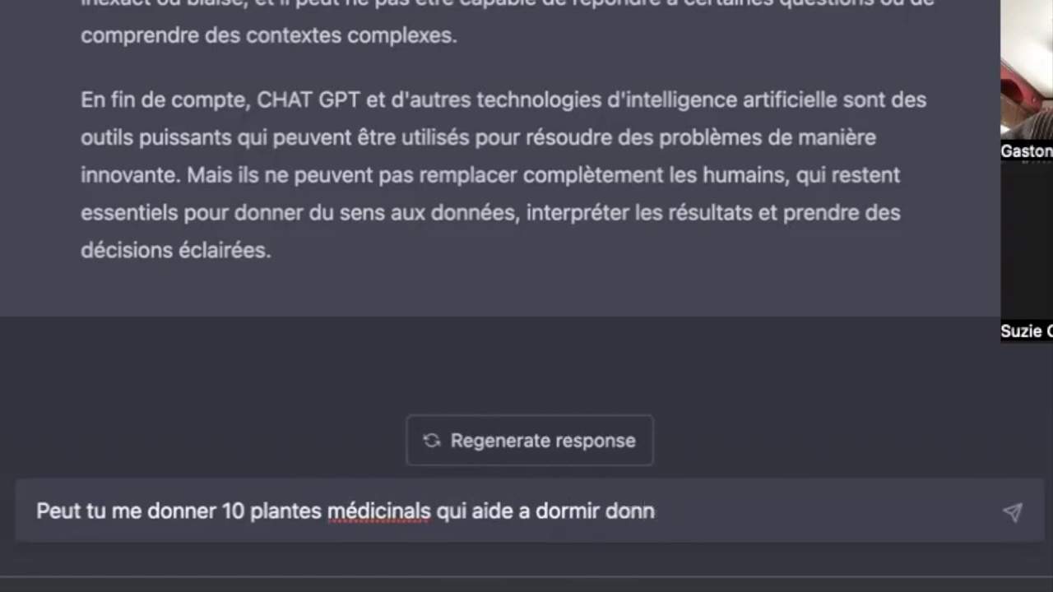
# Extend the prompt with "avec le nom latin, leur propriertés" and send it.
pyautogui.write('avec l')
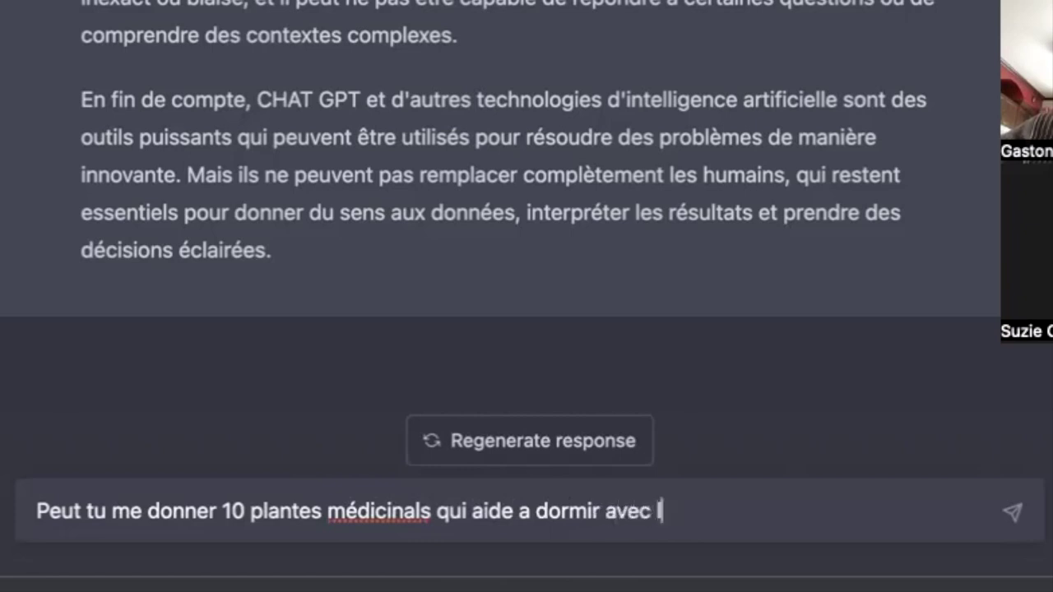
pyautogui.write('e nom ')
pyautogui.write('latin')
pyautogui.write(', leur')
pyautogui.write(' propri')
pyautogui.write('ertet')
pyautogui.press('BackSpace')
pyautogui.press('BackSpace')
pyautogui.write('e')
pyautogui.click(906, 436)
pyautogui.write('s')
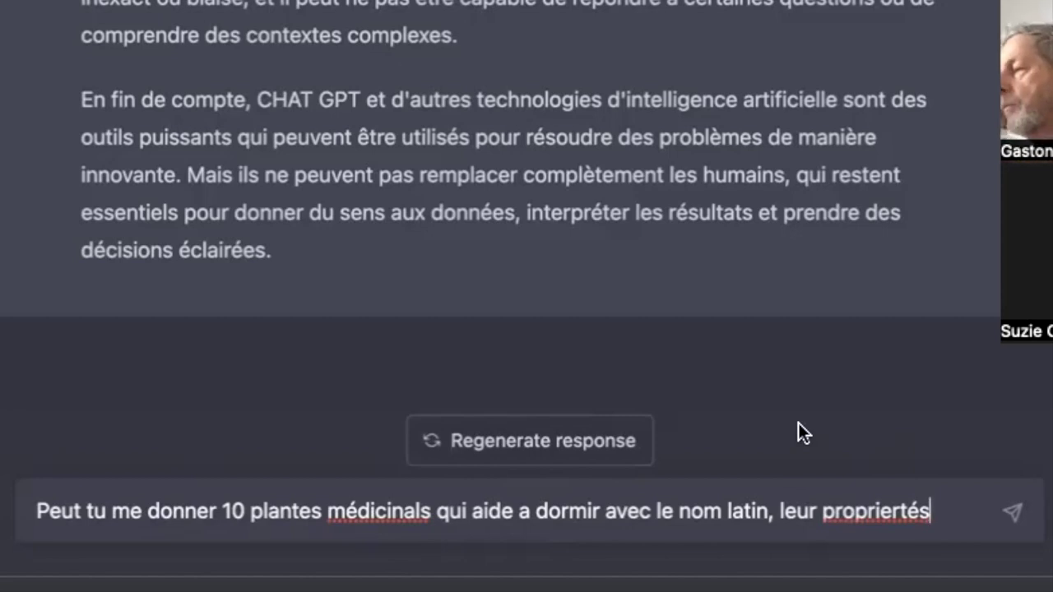
pyautogui.click(1011, 515)
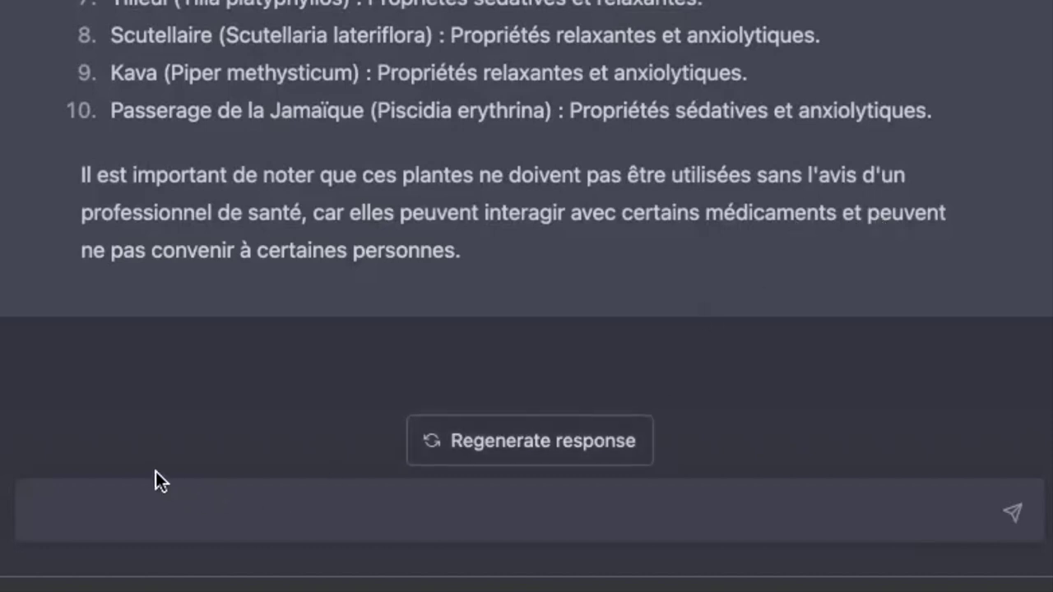
# Send the follow-up prompt "peut tu me séparer en deux colonnes les plantes et le nom latin".
pyautogui.click(145, 506)
pyautogui.write('peut tu me se')
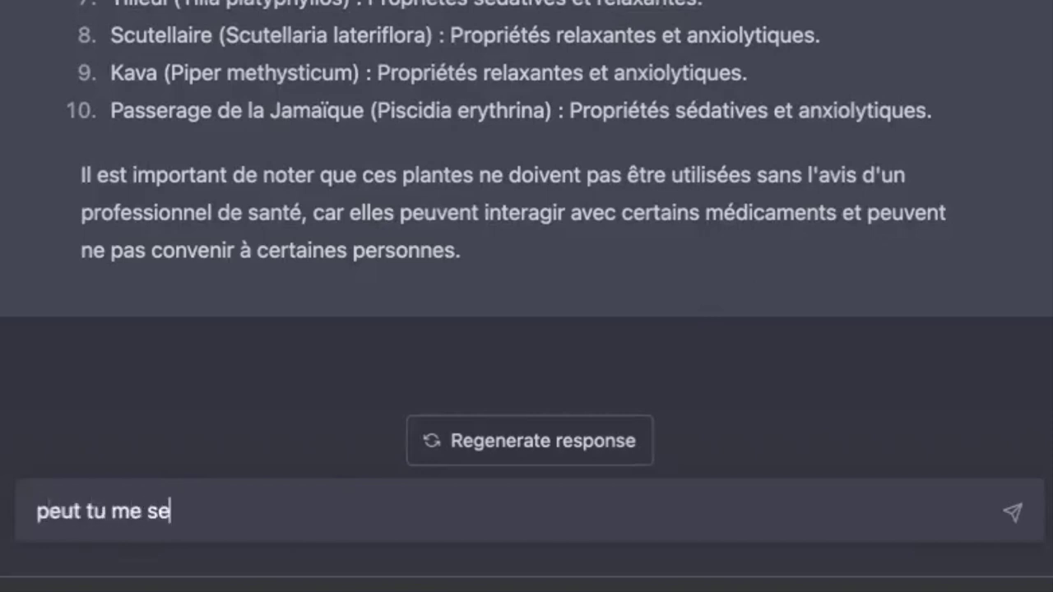
pyautogui.click(180, 431)
pyautogui.write('parer en deux com')
pyautogui.press('BackSpace')
pyautogui.write('lonnes ')
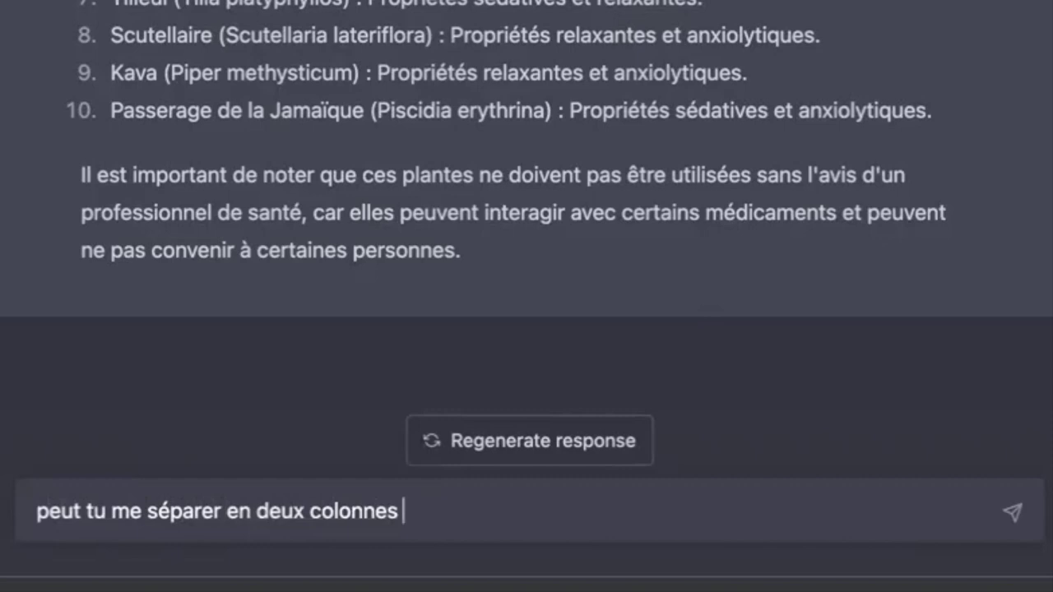
pyautogui.write('les ')
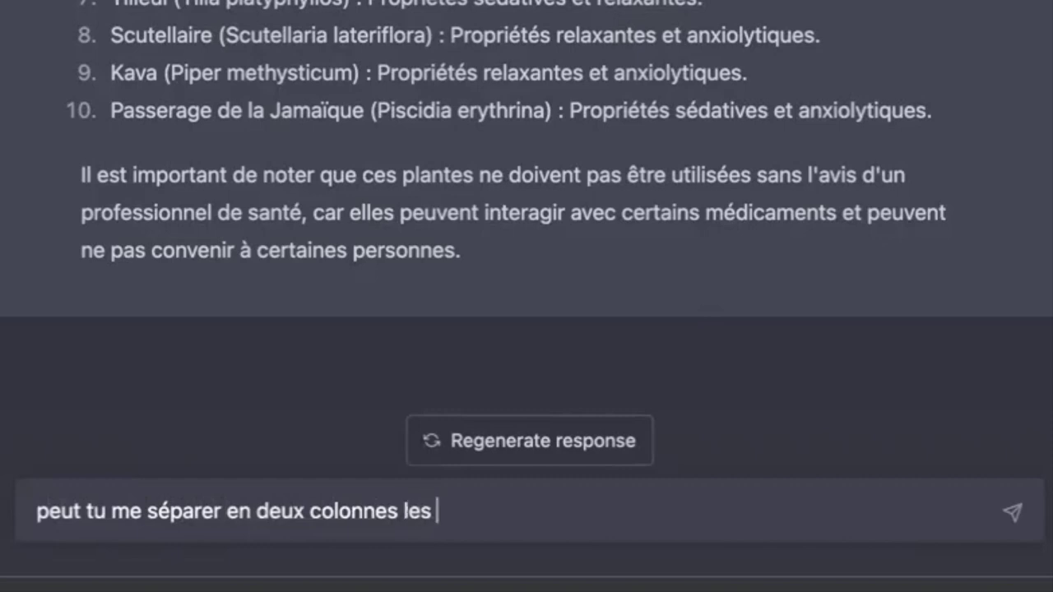
pyautogui.write('plantes e')
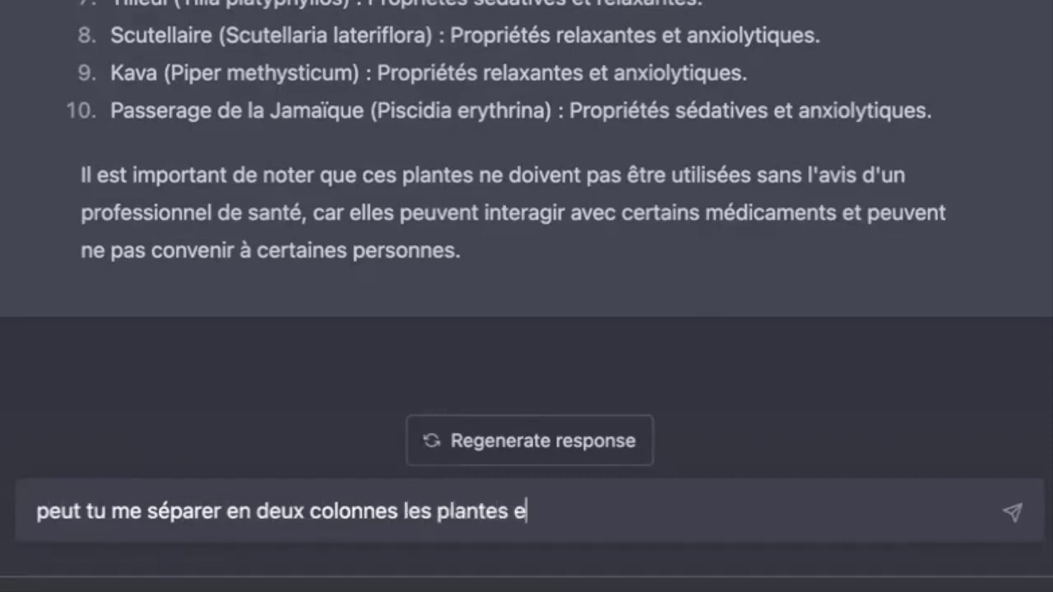
pyautogui.write('t le nom ')
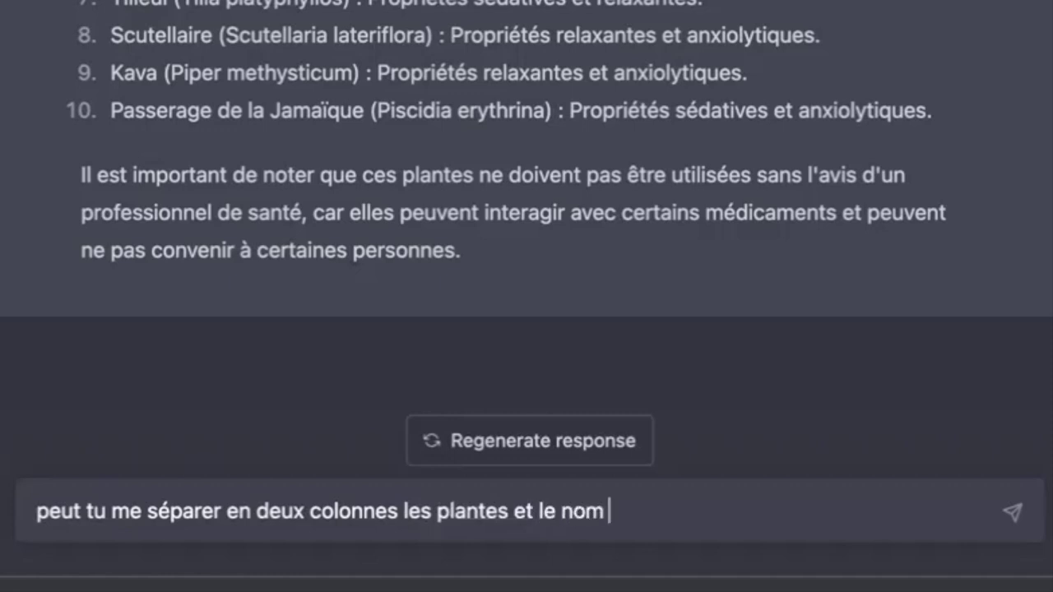
pyautogui.write('latin')
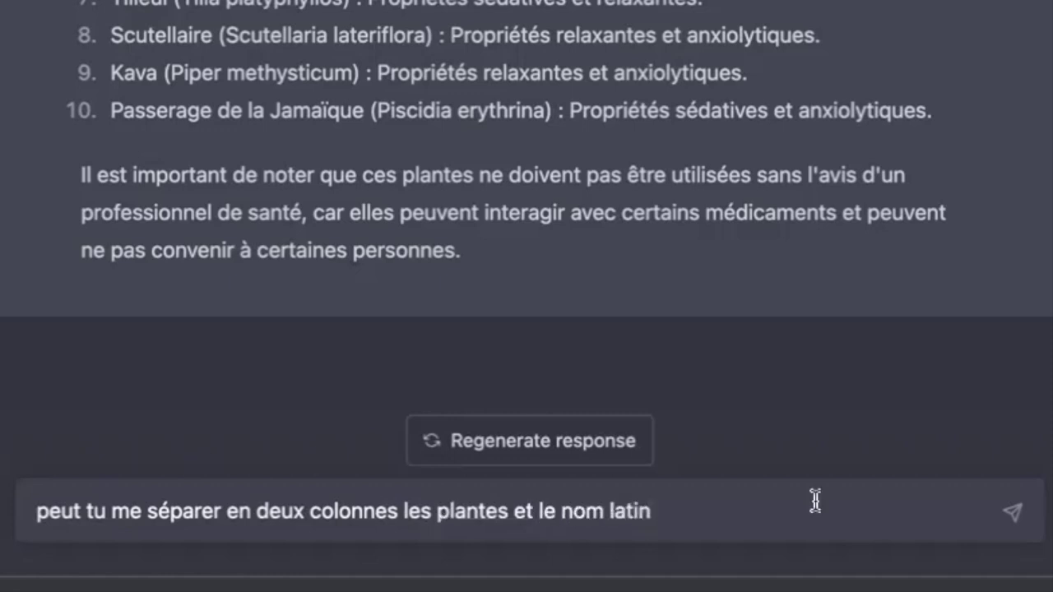
pyautogui.click(1016, 516)
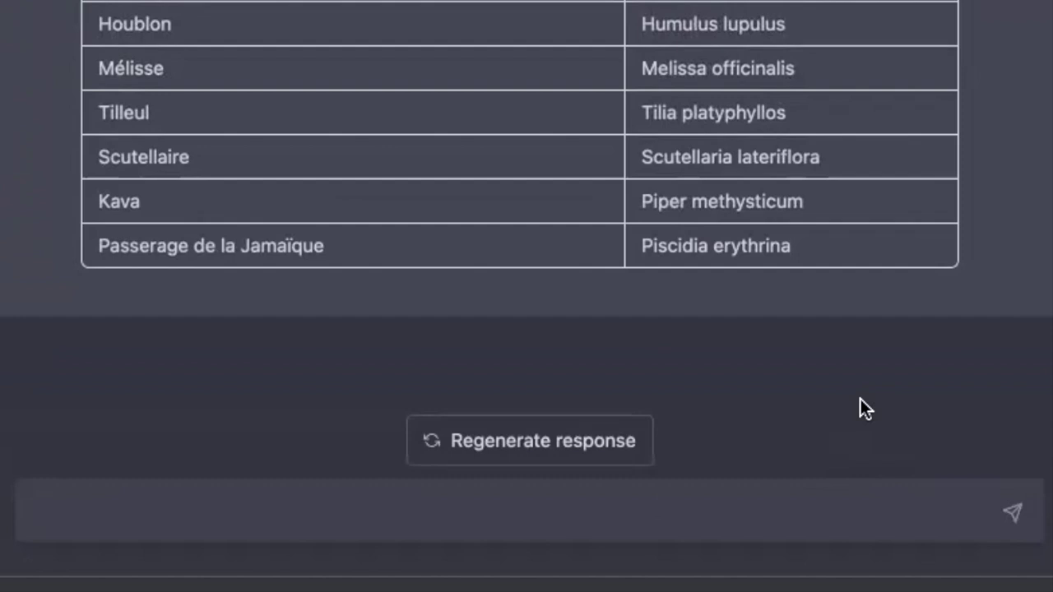
# Start a new prompt reading "peut tu me faire 3 colones avec le ,nom des plantes, le nom latin".
pyautogui.click(121, 498)
pyautogui.write('peut tu me faire 3 com')
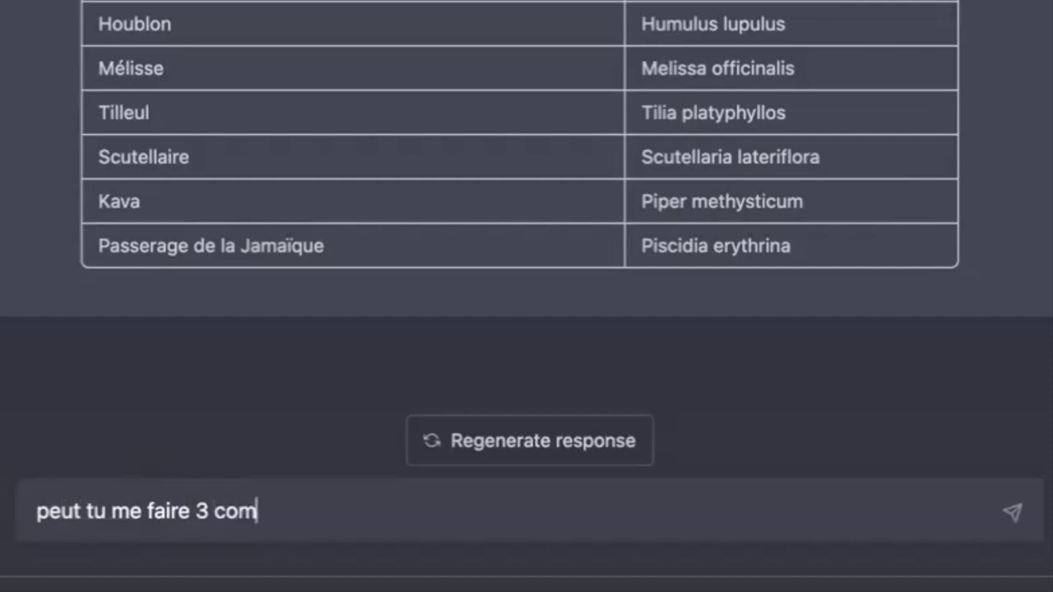
pyautogui.press('BackSpace')
pyautogui.write('lones a')
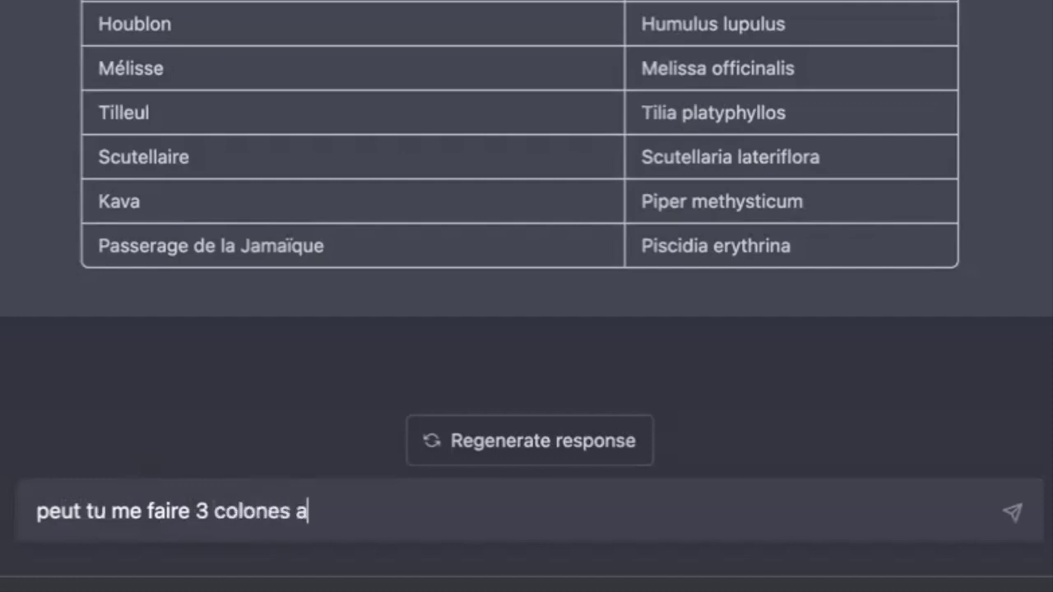
pyautogui.write('vec le ,no')
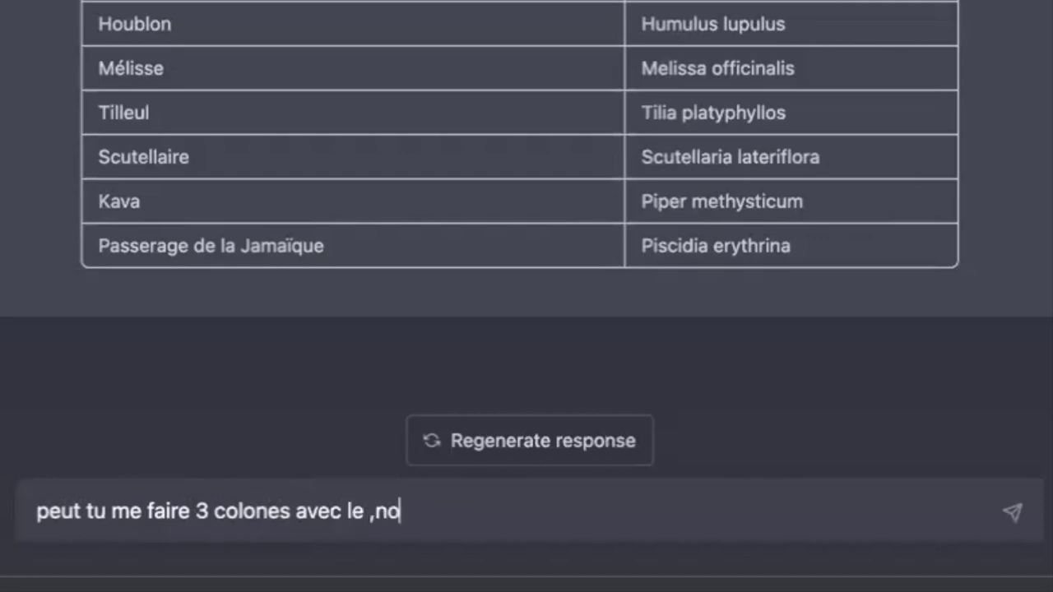
pyautogui.write('m des p')
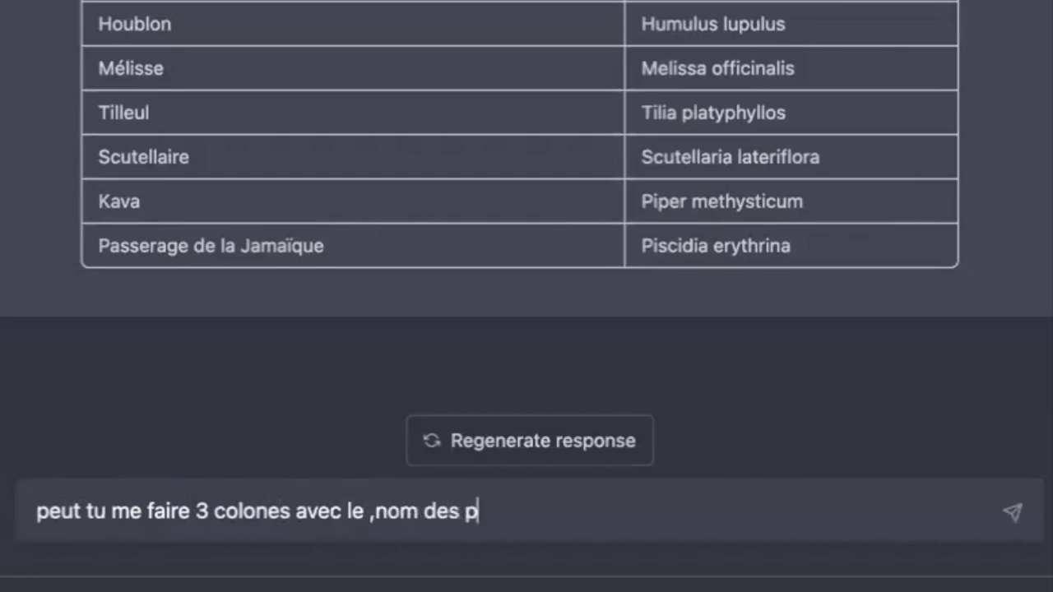
pyautogui.write('lantes ,')
pyautogui.write('e n')
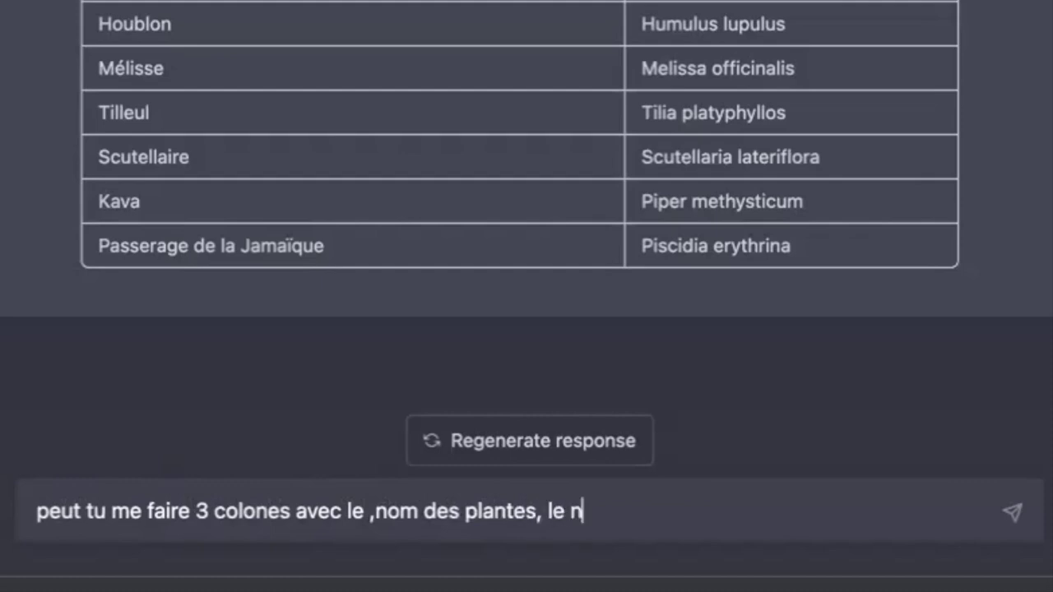
pyautogui.write('om latin')
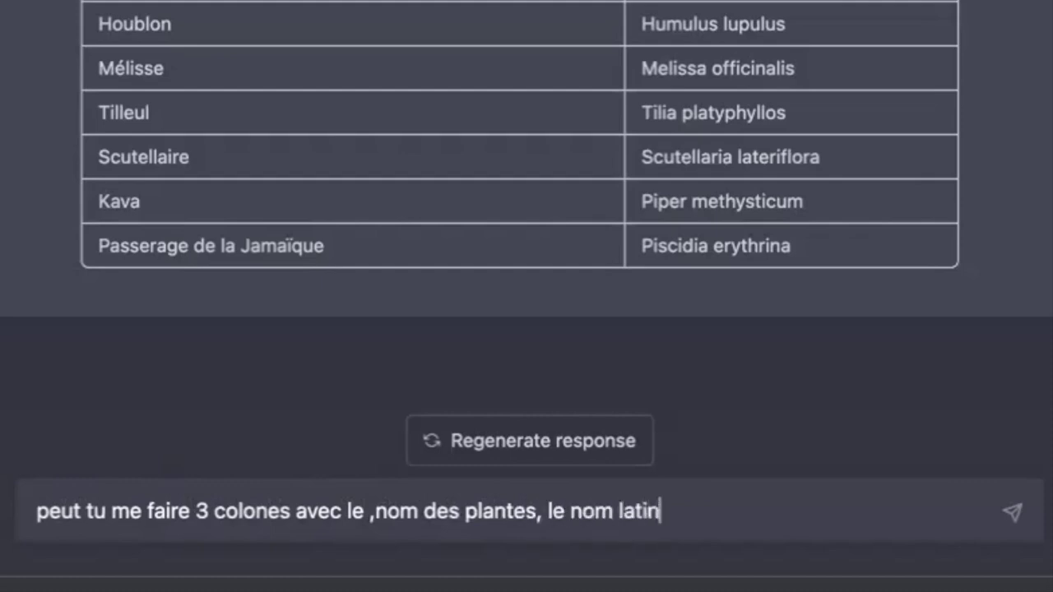
# Complete the three-column request with ", les propriete" and send it.
pyautogui.write(', les ')
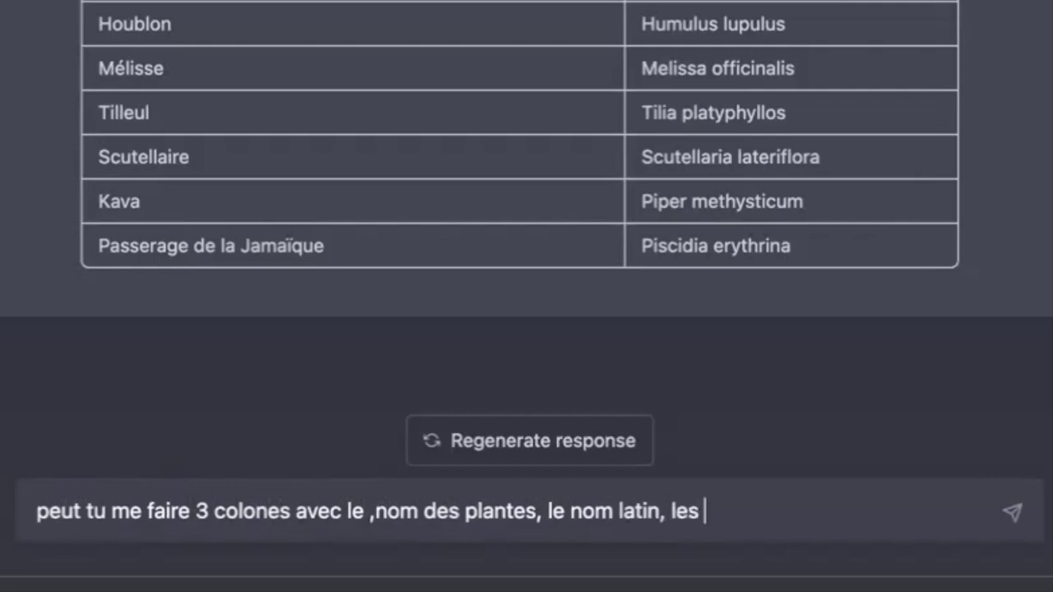
pyautogui.write('ropriete')
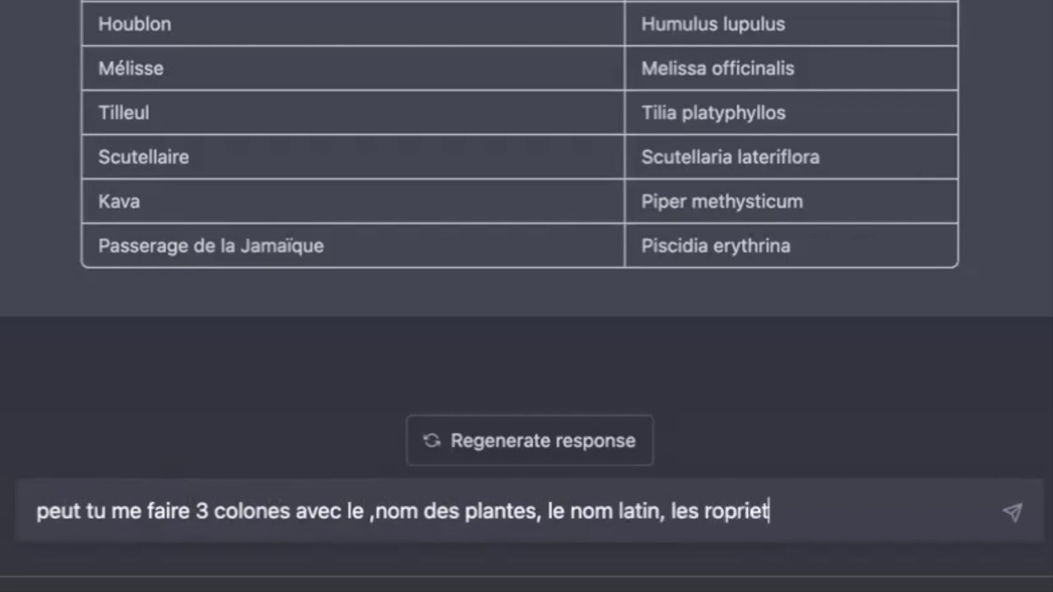
pyautogui.press('BackSpace')
pyautogui.press('BackSpace')
pyautogui.press('BackSpace')
pyautogui.press('BackSpace')
pyautogui.press('BackSpace')
pyautogui.press('BackSpace')
pyautogui.press('BackSpace')
pyautogui.press('BackSpace')
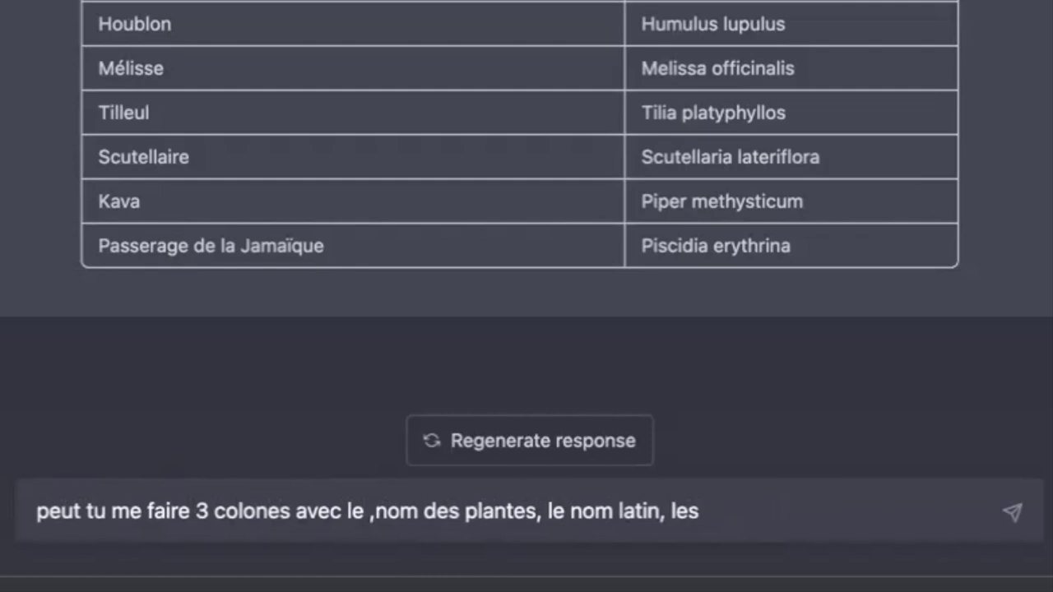
pyautogui.write('propriete')
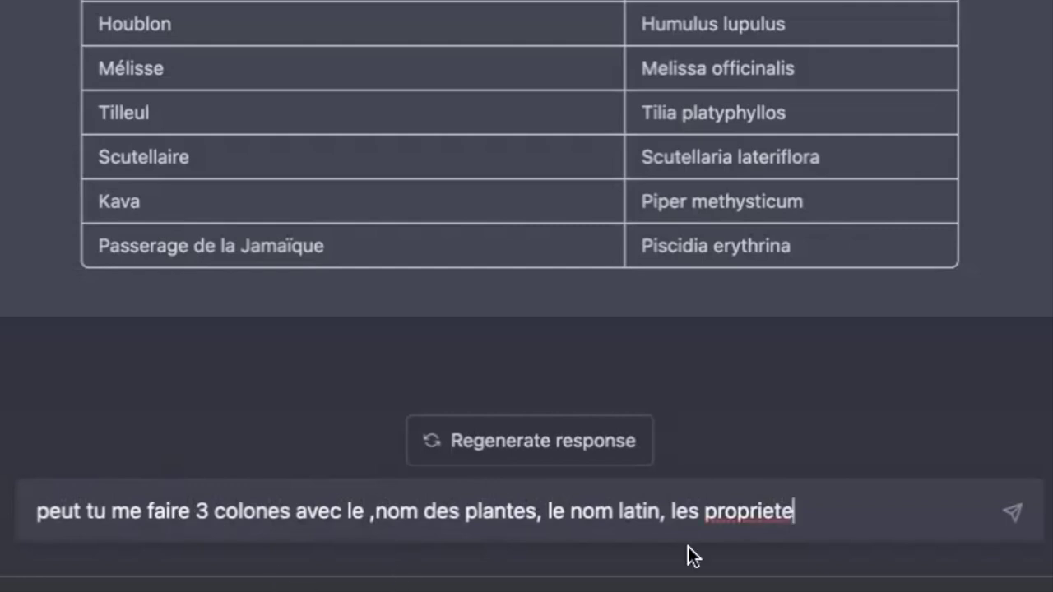
pyautogui.click(1011, 516)
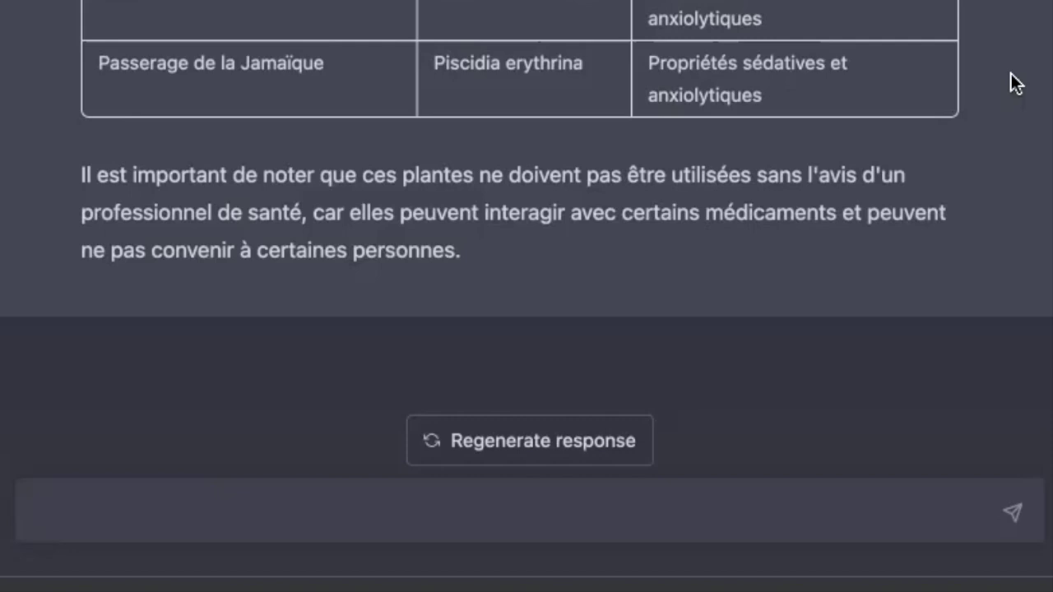
# Review the three-column table of plants, Latin names and properties from its upper rows to its end.
pyautogui.scroll(9, 1016, 82)
pyautogui.scroll(-3, 1016, 83)
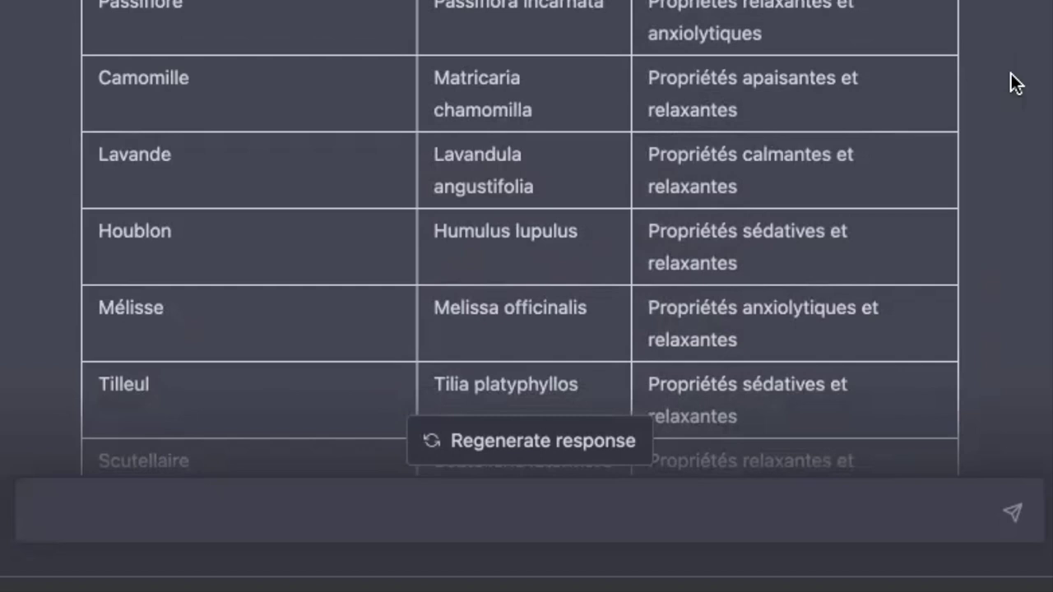
pyautogui.scroll(-3, 1012, 195)
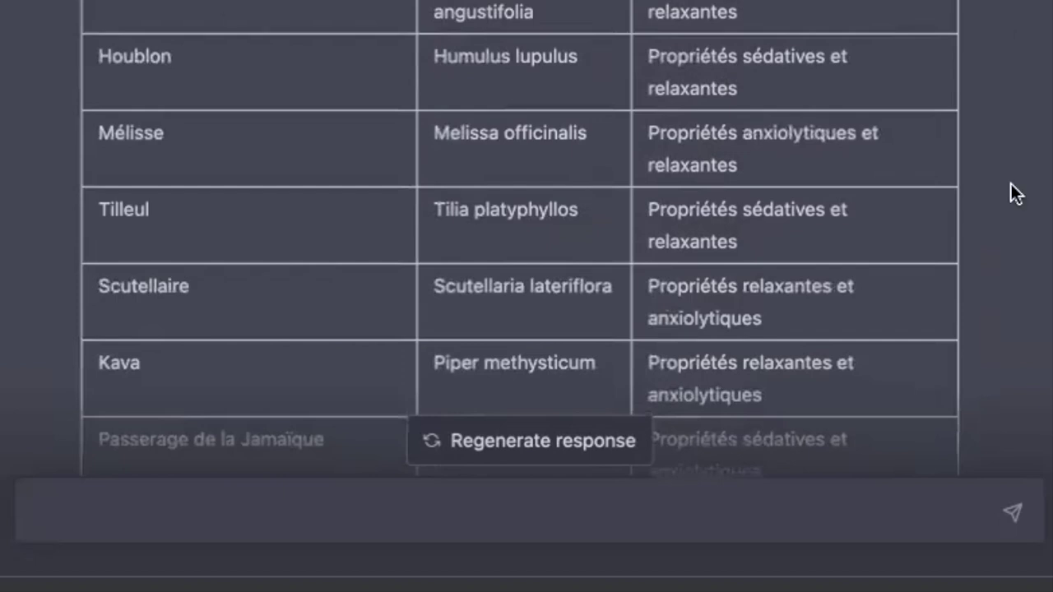
pyautogui.scroll(-2, 520, 230)
pyautogui.scroll(1, 519, 230)
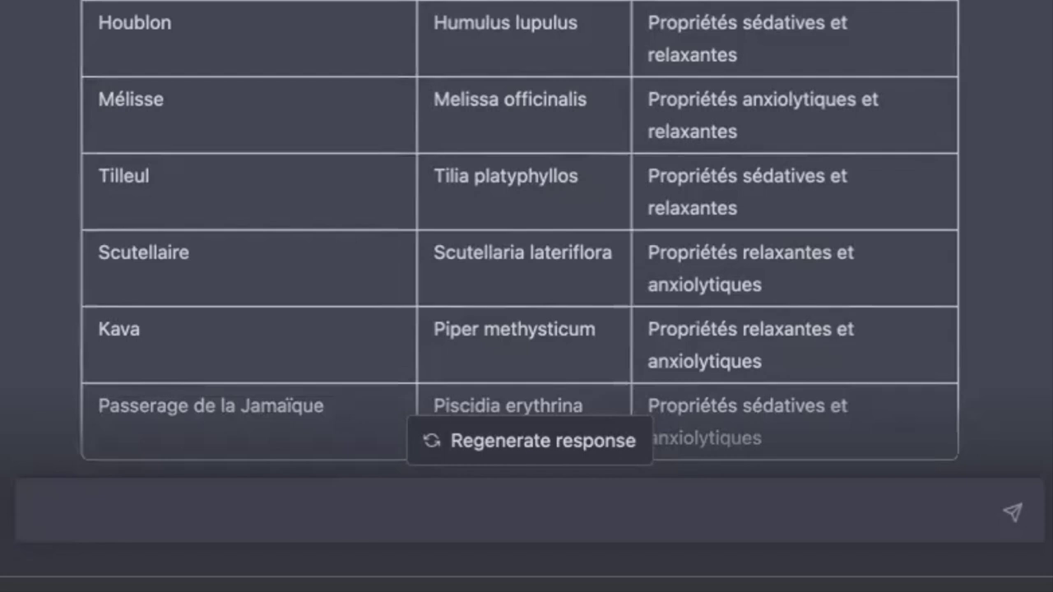
pyautogui.scroll(-2, 526, 239)
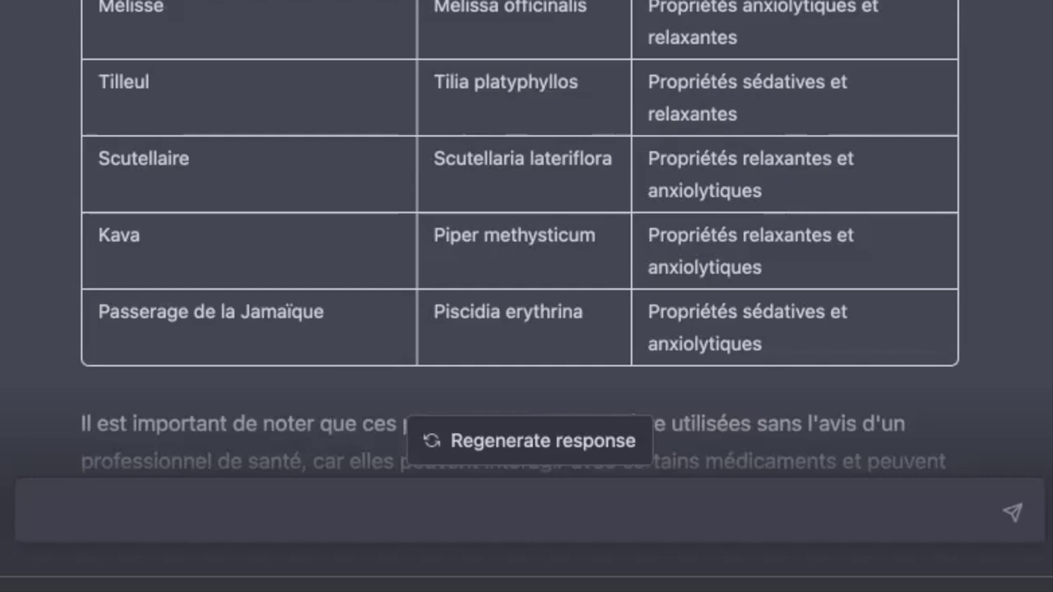
pyautogui.scroll(1, 520, 222)
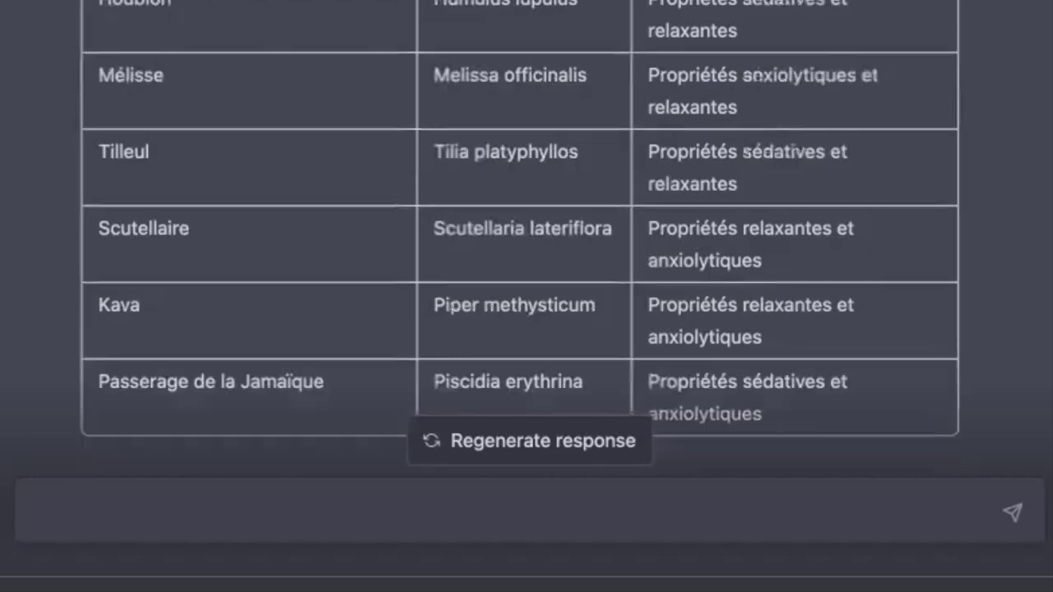
pyautogui.scroll(-1, 520, 222)
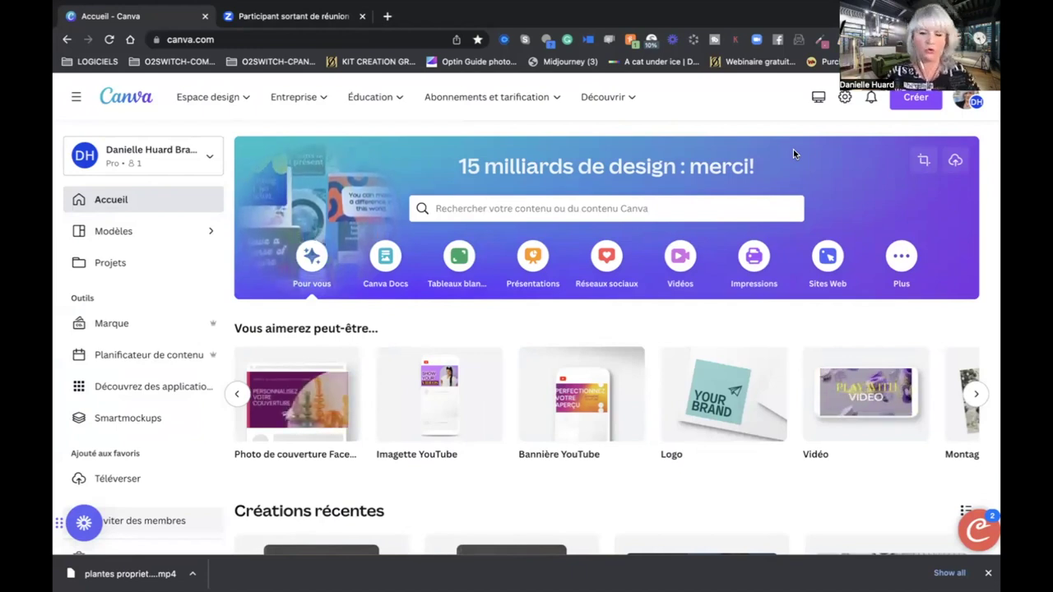
# Create a blank square Publication Instagram design, 1080 × 1080 px, from the social media formats.
pyautogui.scroll(-1, 768, 421)
pyautogui.scroll(-2, 768, 421)
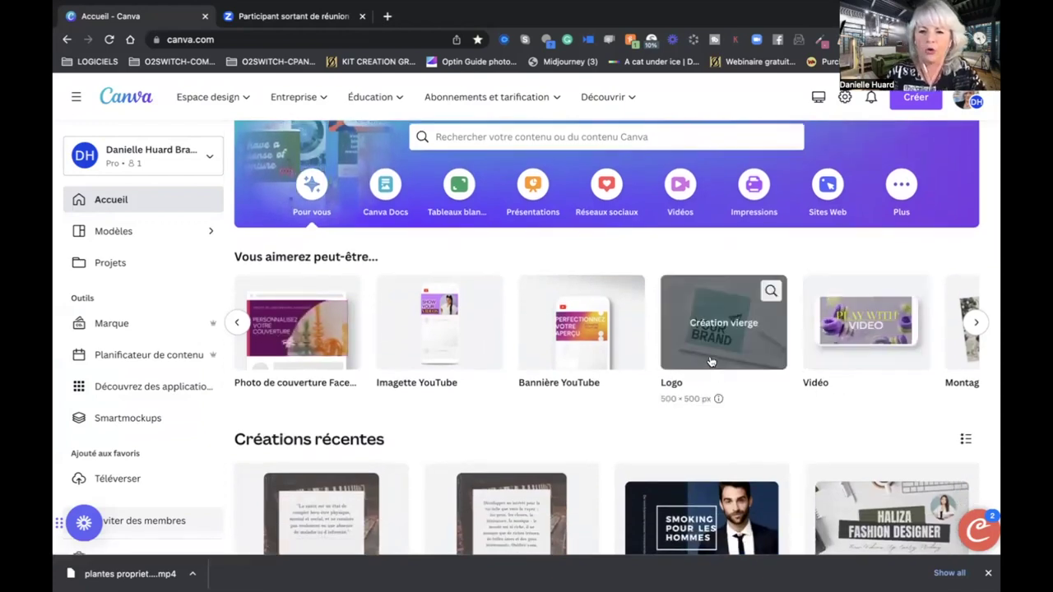
pyautogui.scroll(1, 650, 297)
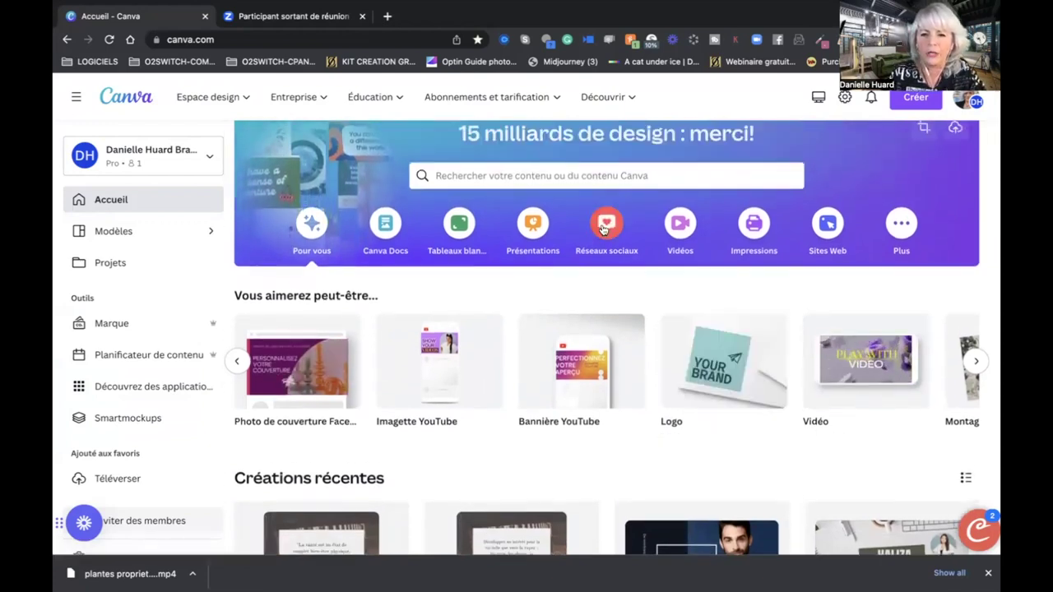
pyautogui.click(603, 230)
pyautogui.scroll(-8, 578, 375)
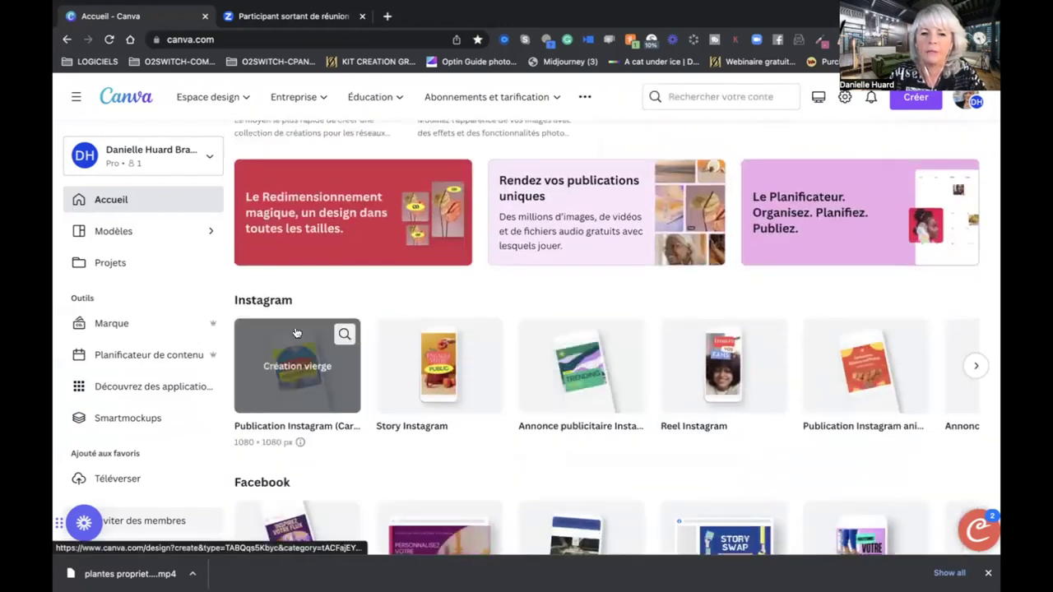
pyautogui.click(301, 381)
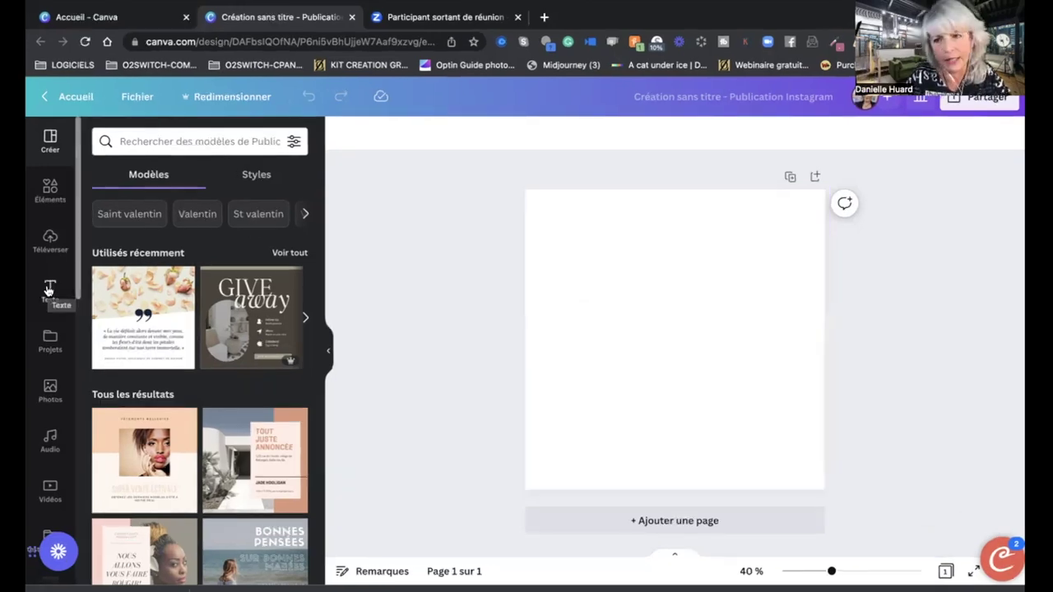
# Add a title text box to the blank page and move it to the upper part of the page.
pyautogui.click(49, 288)
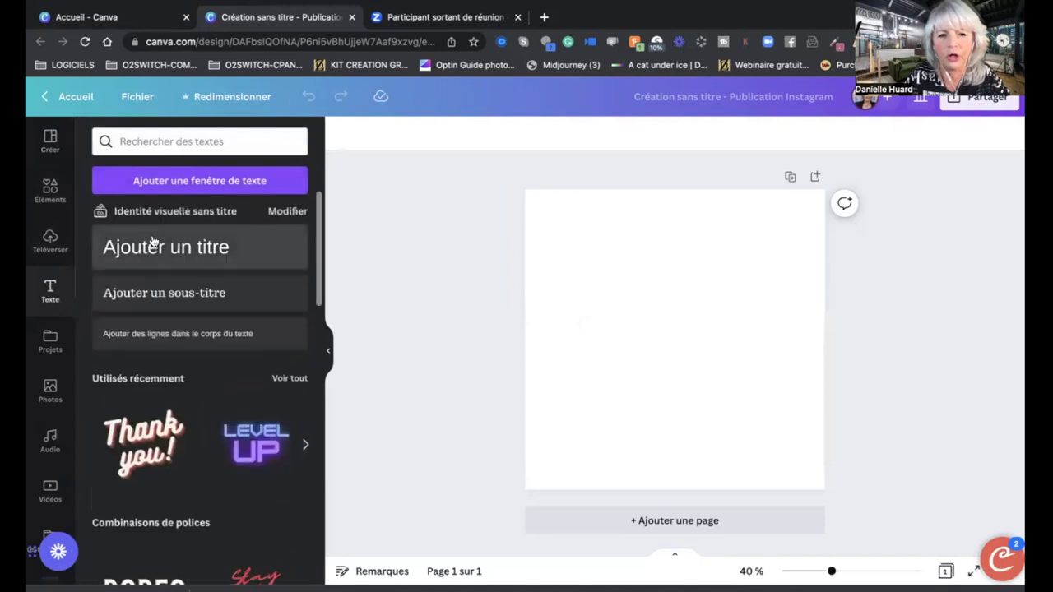
pyautogui.click(155, 247)
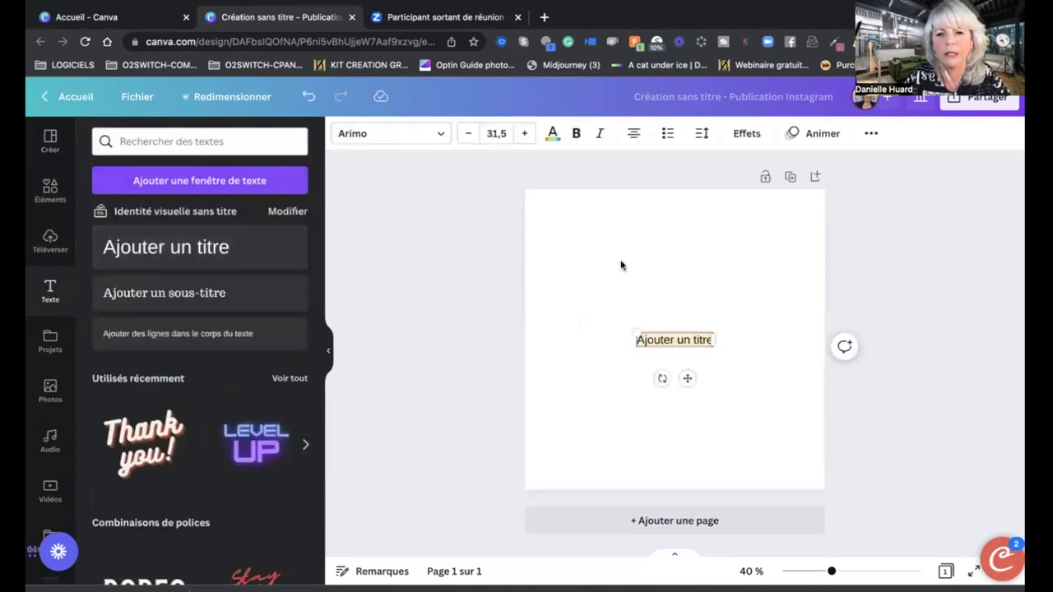
pyautogui.click(731, 346)
pyautogui.click(700, 338)
pyautogui.moveTo(700, 338); pyautogui.dragTo(736, 251)
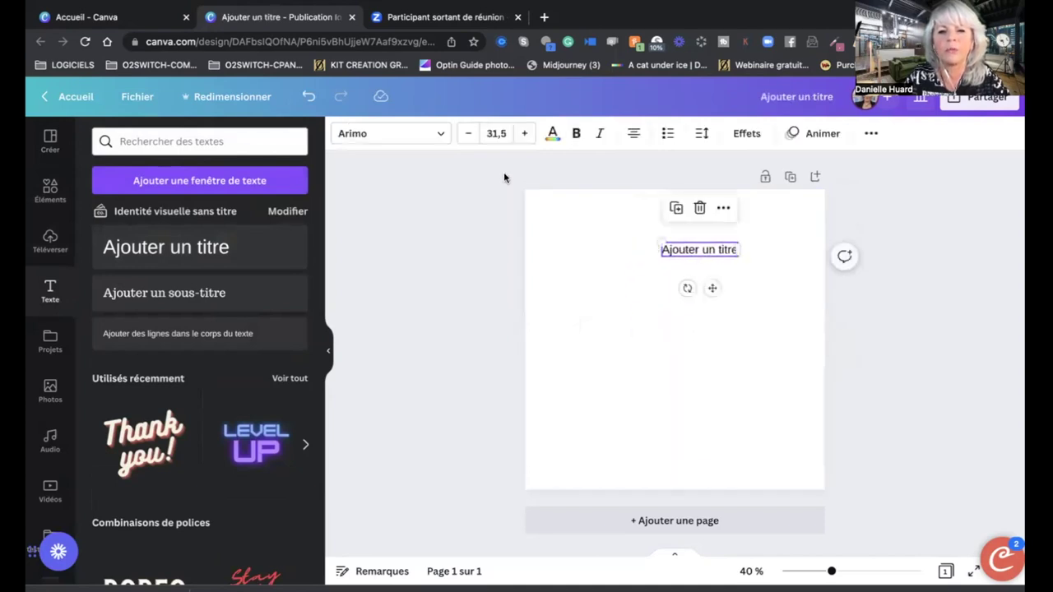
# Increase the title's font size to 55,5 and centre it horizontally in the upper part of the page.
pyautogui.click(524, 136)
pyautogui.click(524, 137)
pyautogui.click(524, 137)
pyautogui.click(524, 137)
pyautogui.click(524, 136)
pyautogui.click(524, 137)
pyautogui.click(524, 137)
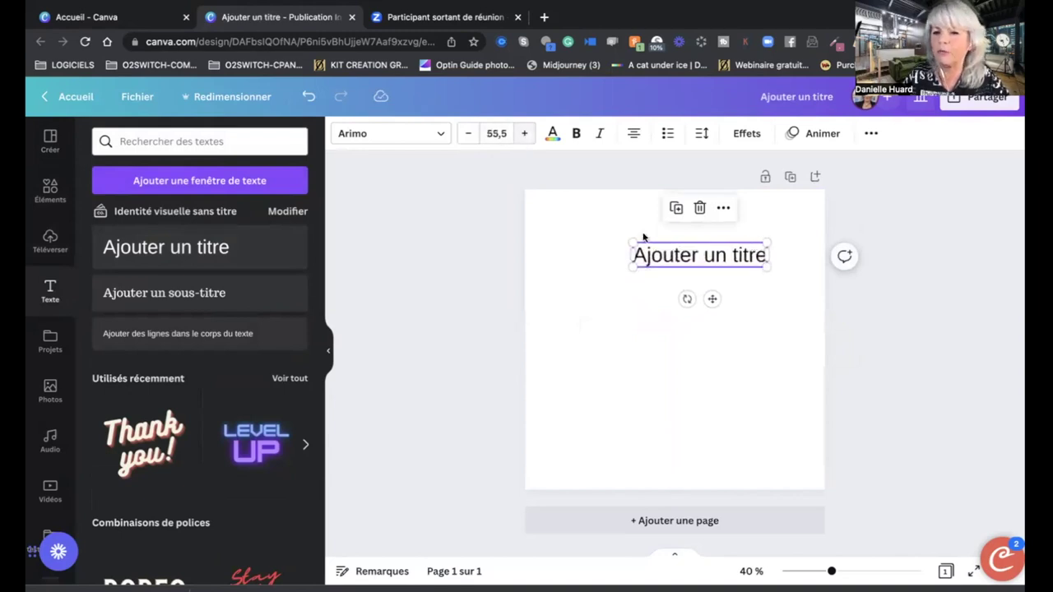
pyautogui.moveTo(681, 260); pyautogui.dragTo(656, 270)
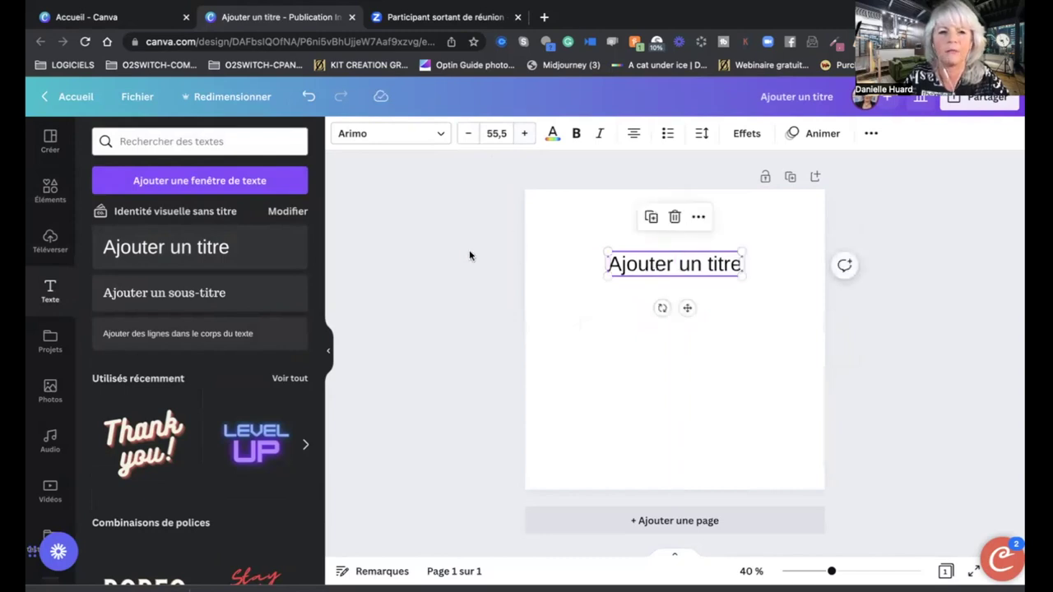
# Add a subtitle text box just beneath the title and shift it down slightly.
pyautogui.click(189, 292)
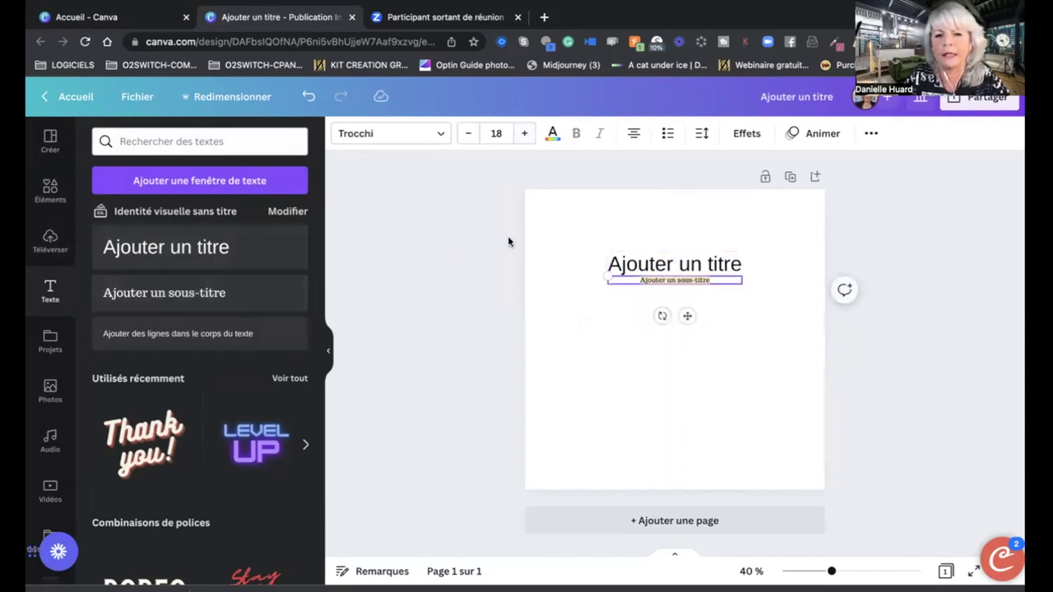
pyautogui.click(866, 244)
pyautogui.moveTo(703, 281); pyautogui.dragTo(702, 288)
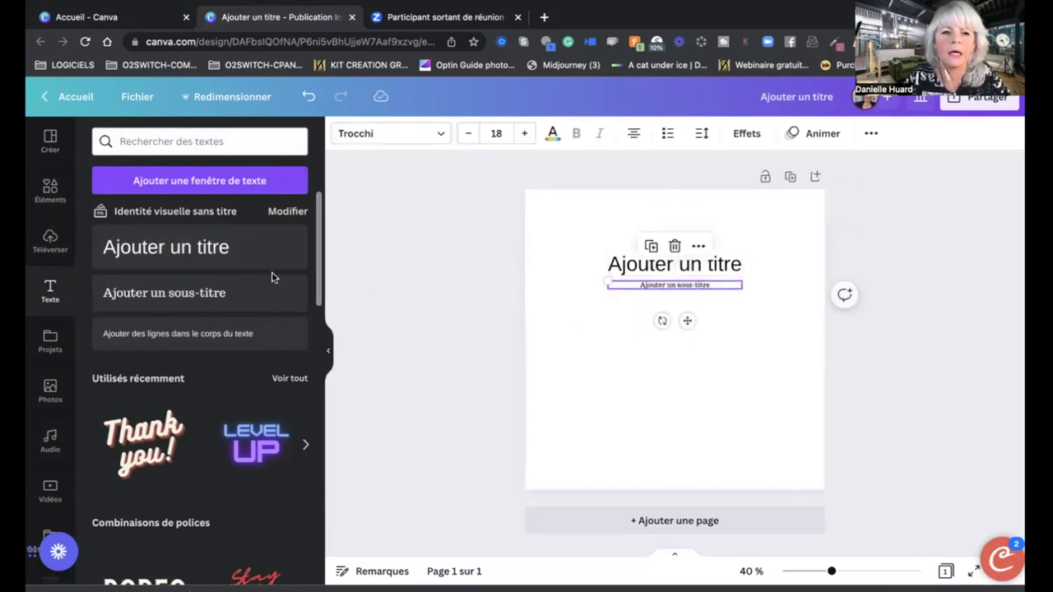
# Add a second title text box and move it to the lower part of the page, centred horizontally.
pyautogui.click(197, 247)
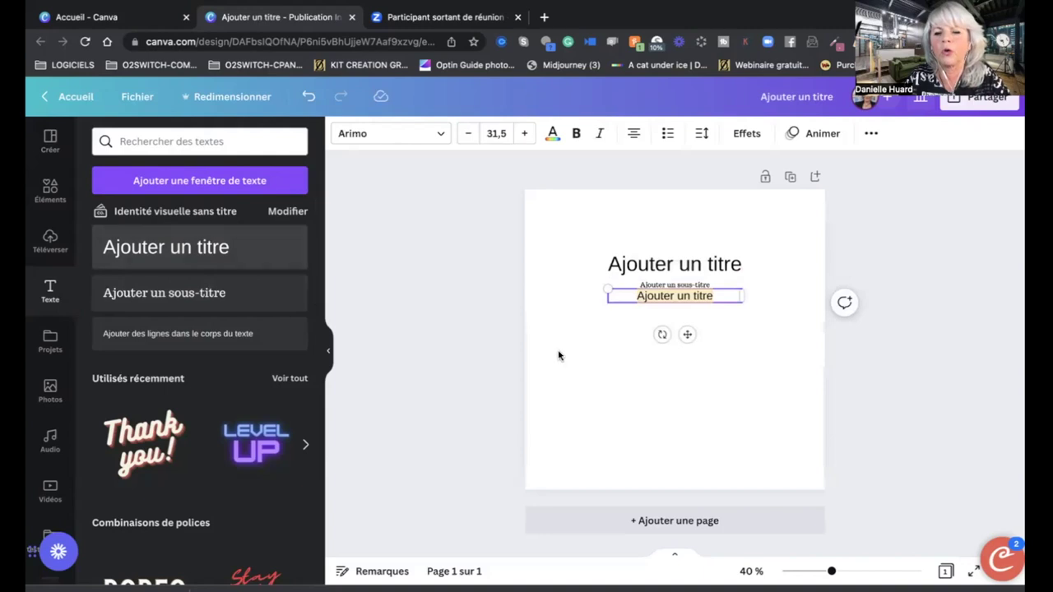
pyautogui.doubleClick(683, 298)
pyautogui.click(788, 276)
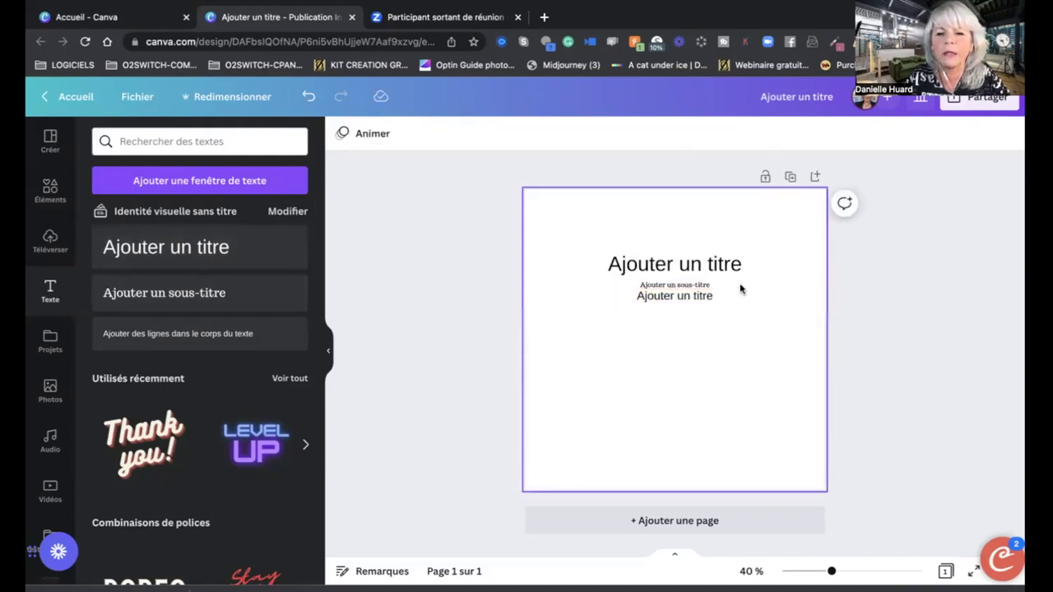
pyautogui.moveTo(699, 296); pyautogui.dragTo(697, 395)
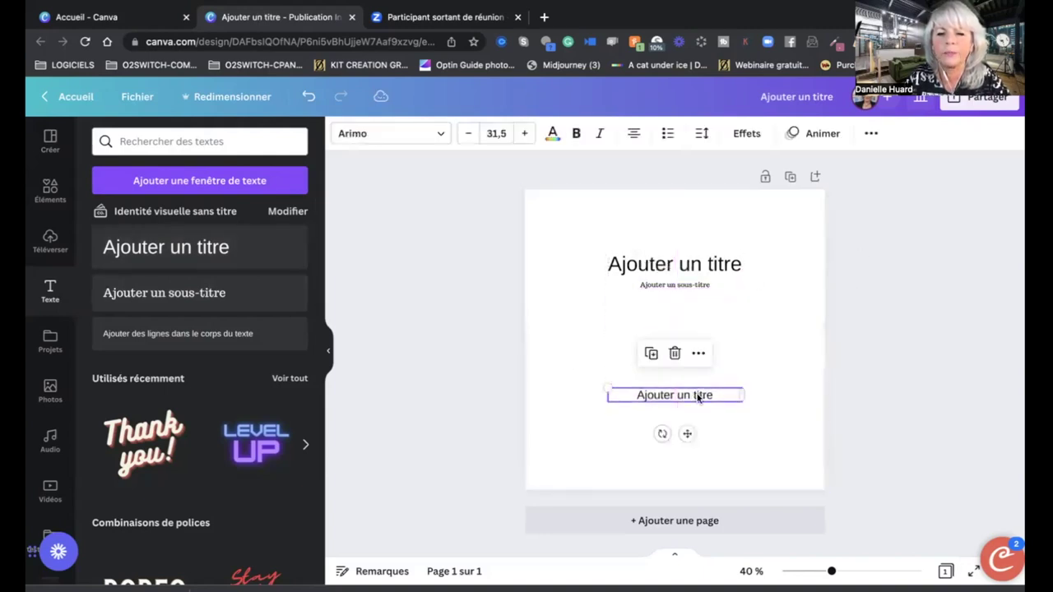
# Increase the lower title's font size to 51,5 and deselect it.
pyautogui.click(524, 134)
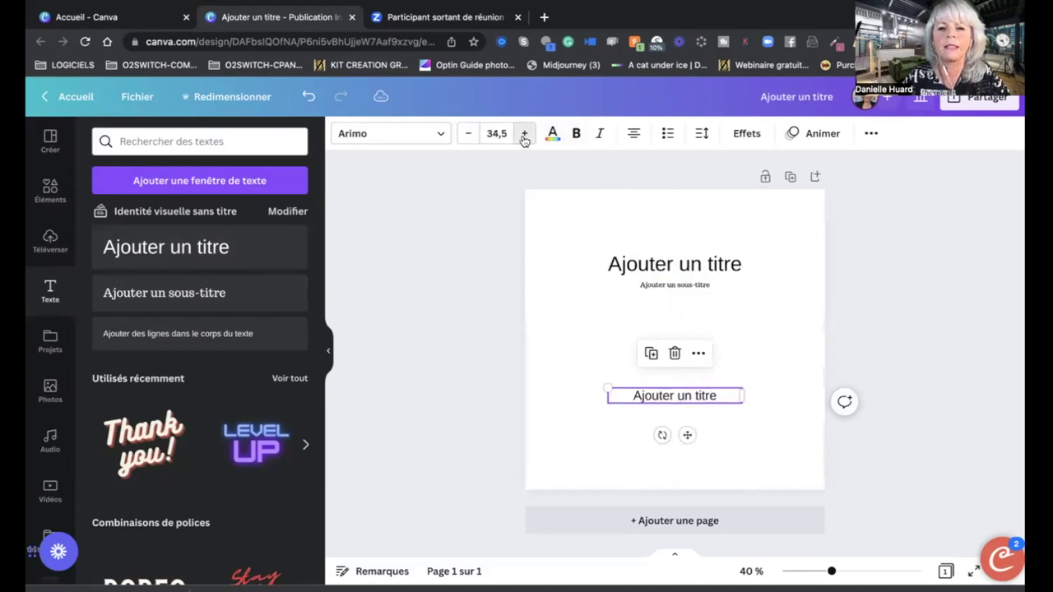
pyautogui.click(524, 134)
pyautogui.click(524, 134)
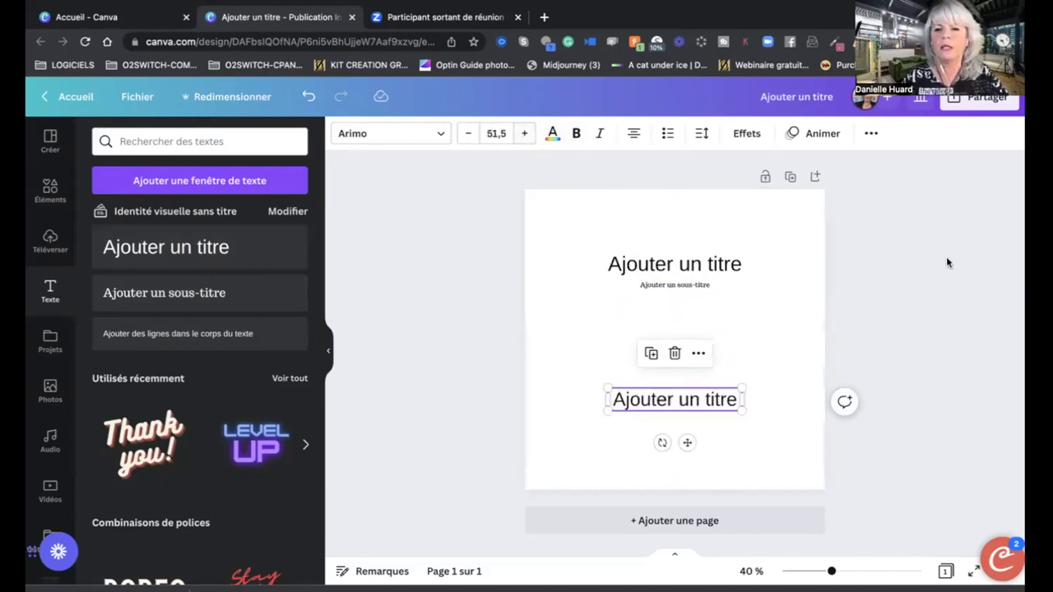
pyautogui.click(1003, 275)
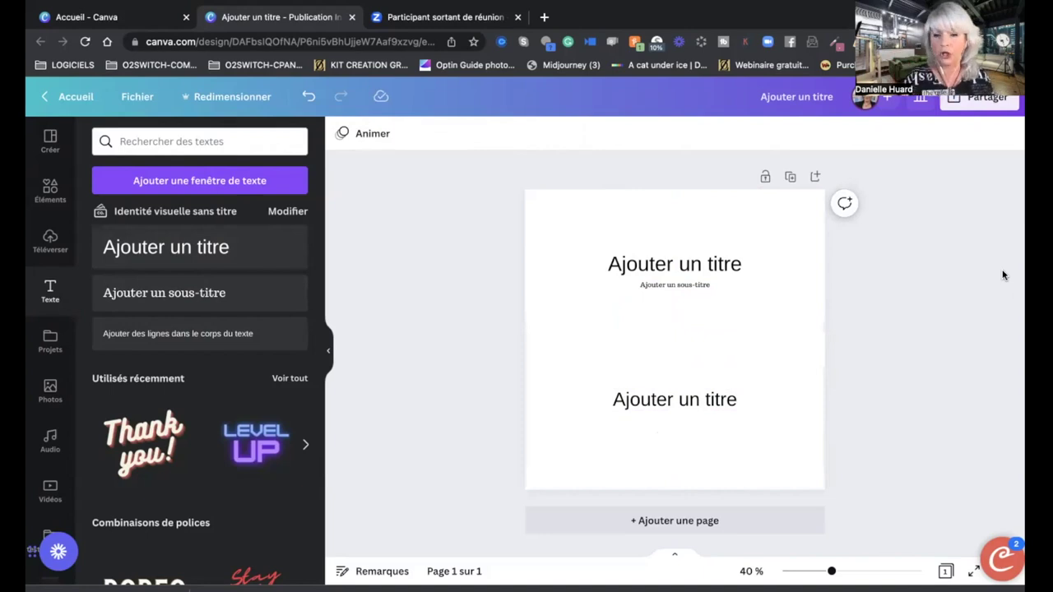
# Open the Créer en bloc tool with manual data entry and clear the sample data from its table.
pyautogui.moveTo(588, 37)
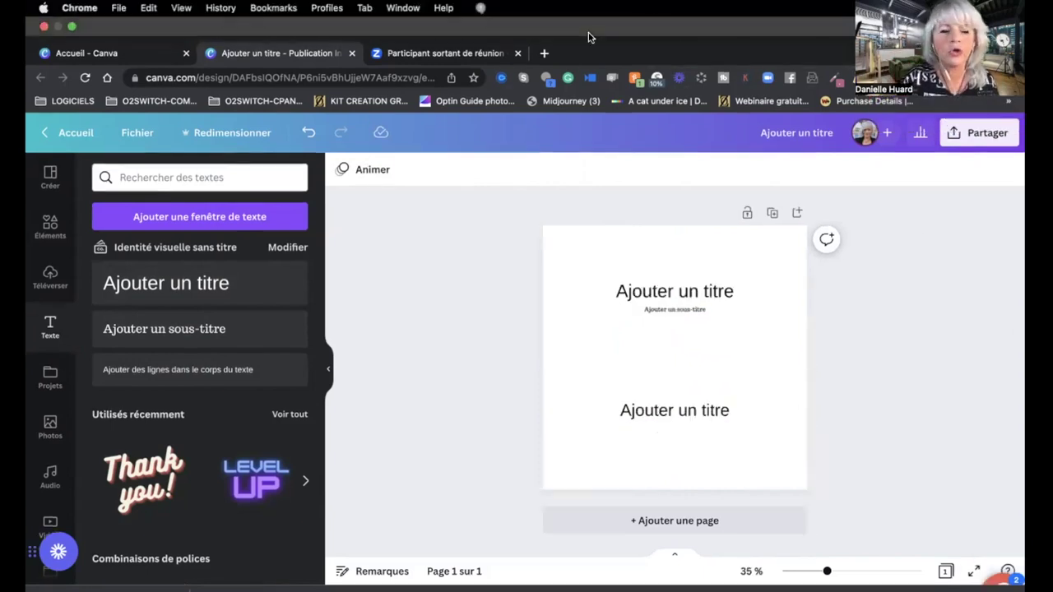
pyautogui.scroll(-5, 37, 451)
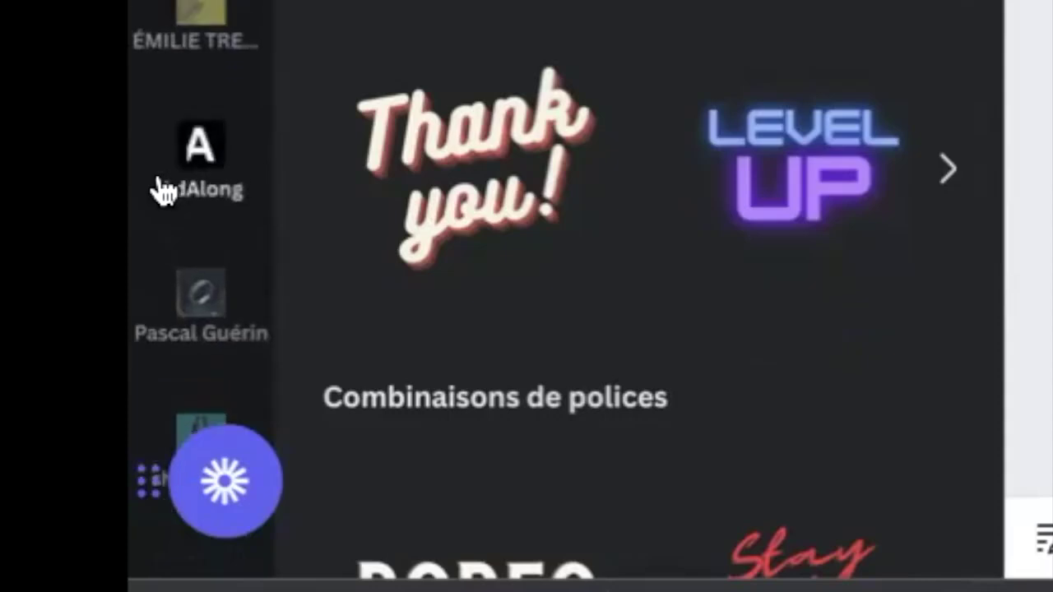
pyautogui.scroll(5, 162, 191)
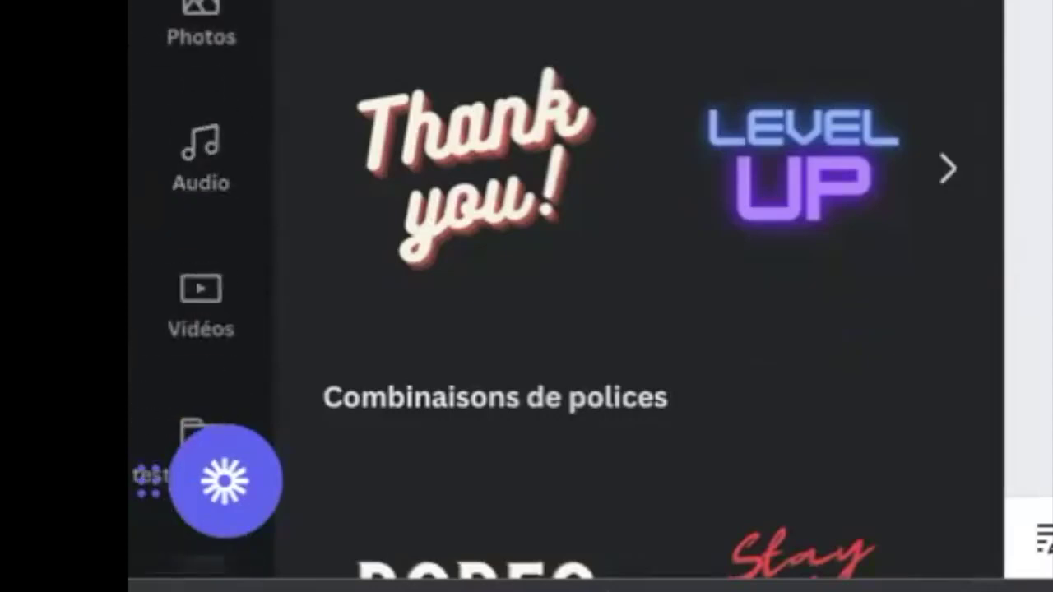
pyautogui.scroll(-5, 200, 279)
pyautogui.scroll(5, 200, 280)
pyautogui.scroll(-1, 201, 279)
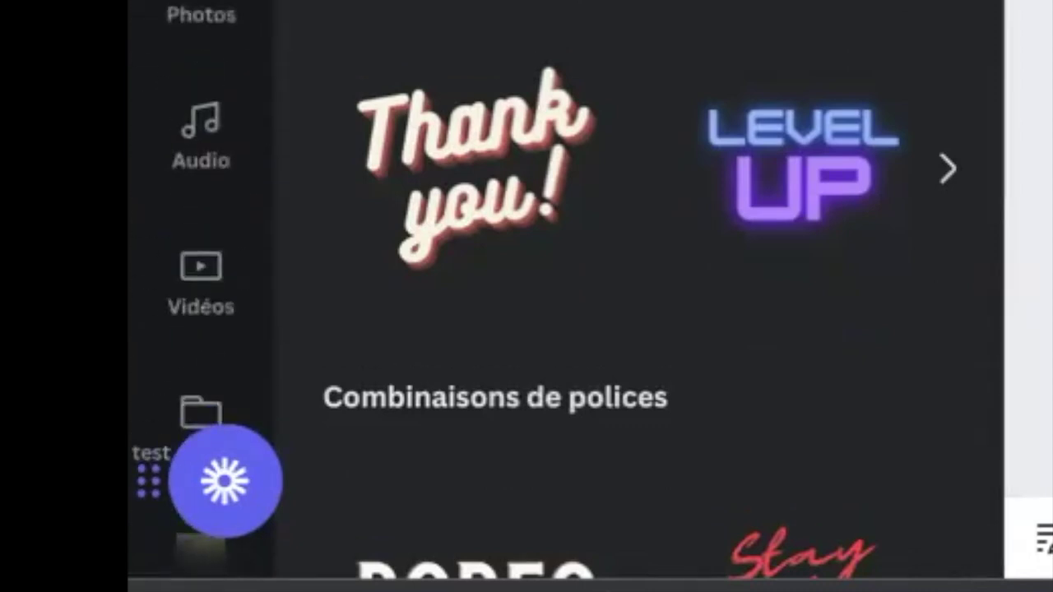
pyautogui.scroll(-8, 201, 288)
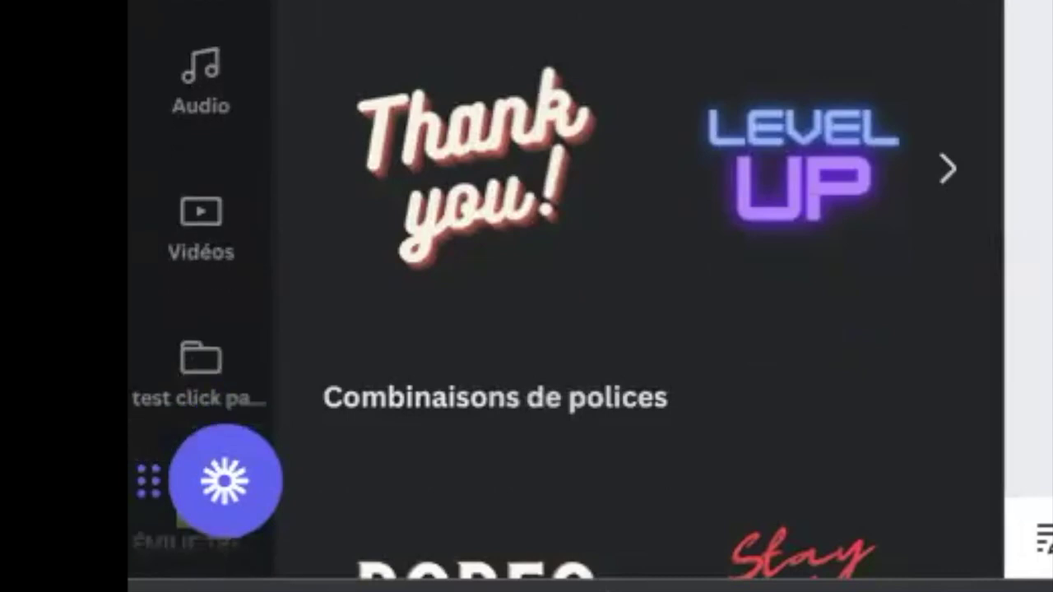
pyautogui.scroll(-10, 200, 288)
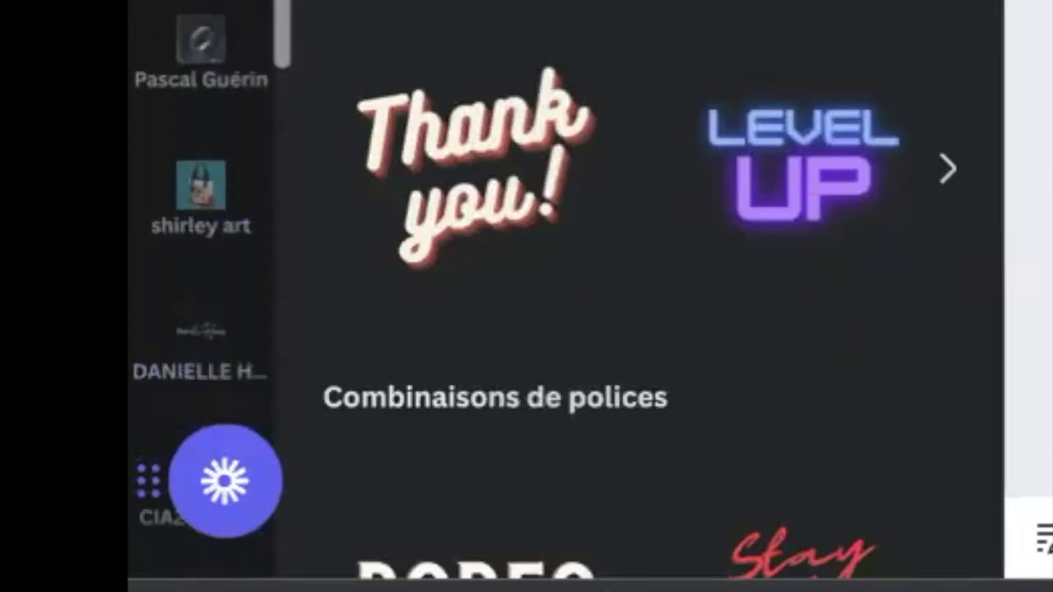
pyautogui.scroll(-6, 201, 288)
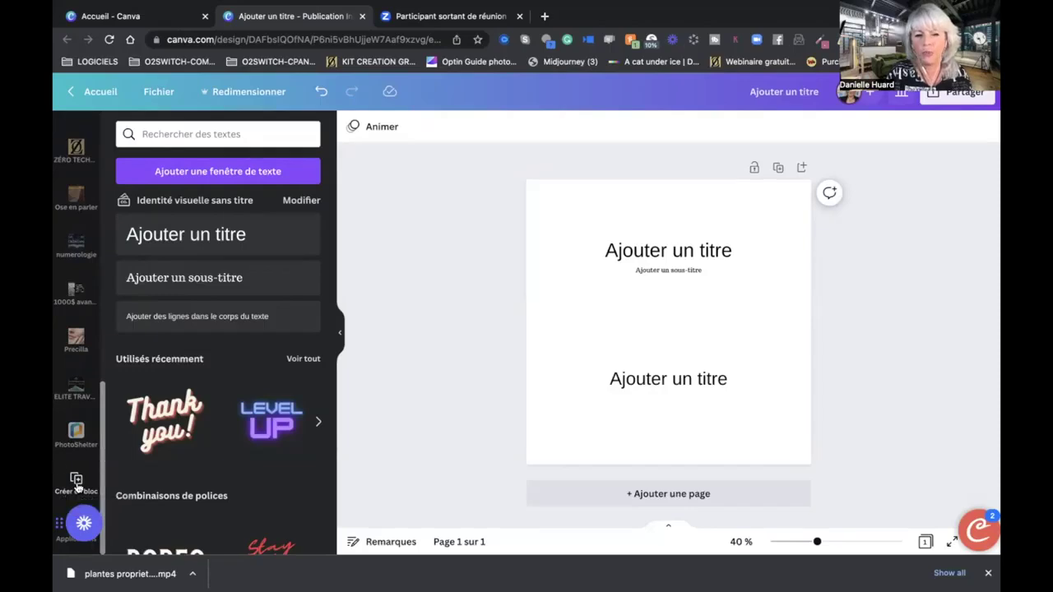
pyautogui.click(201, 362)
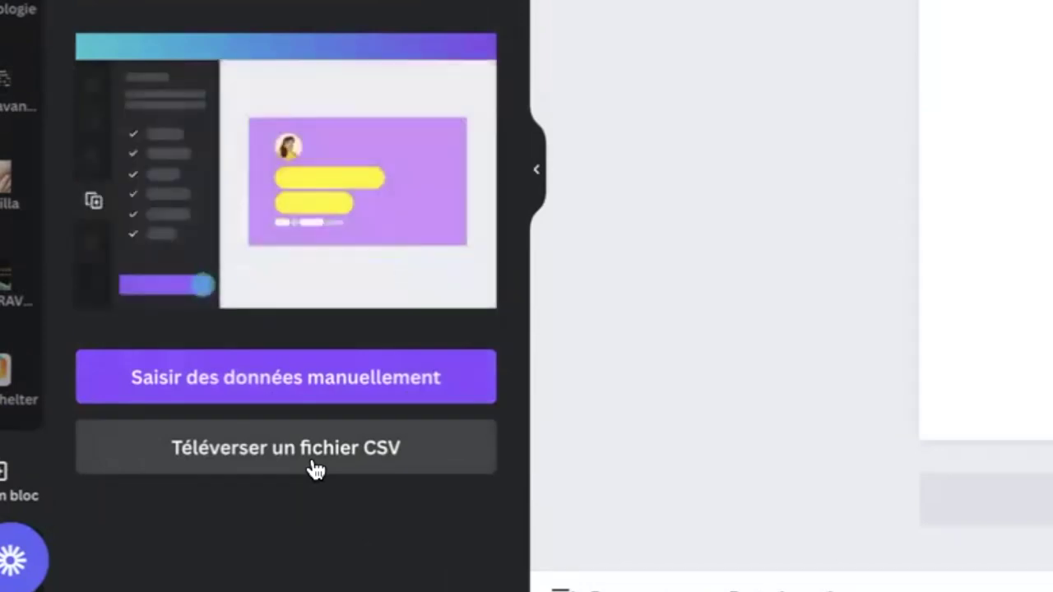
pyautogui.click(318, 396)
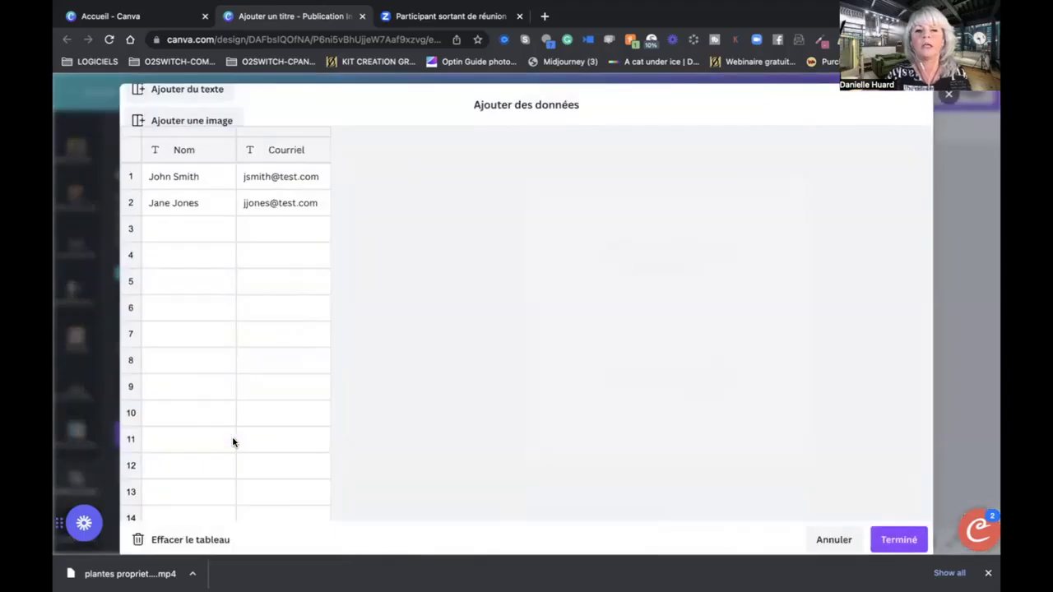
pyautogui.click(206, 539)
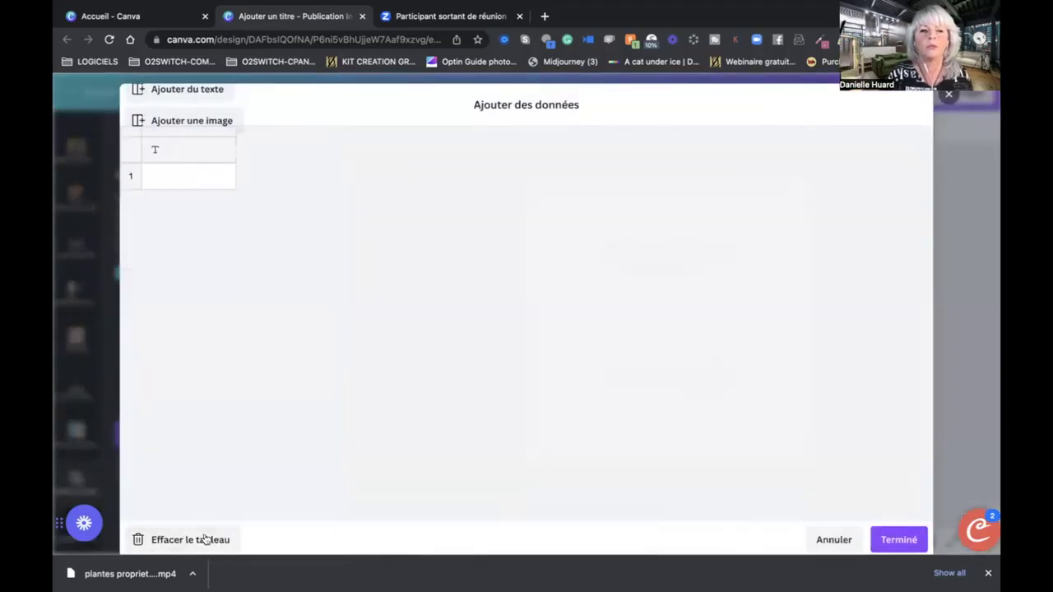
# Open ChatGPT in a new browser tab and show the three-column plant table in the Mental and Physical Wellness conversation.
pyautogui.moveTo(544, 24)
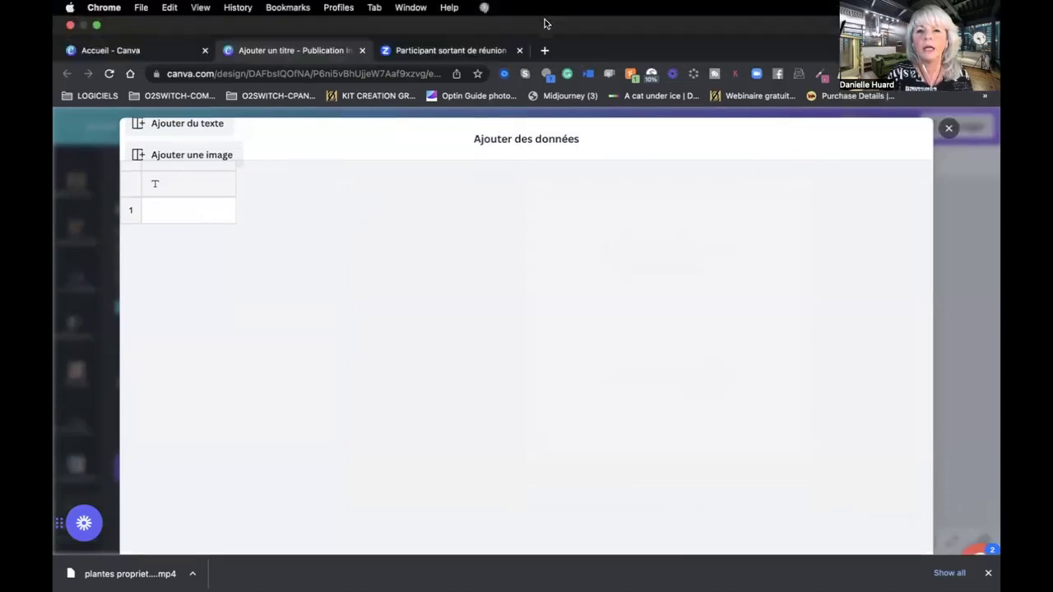
pyautogui.click(547, 51)
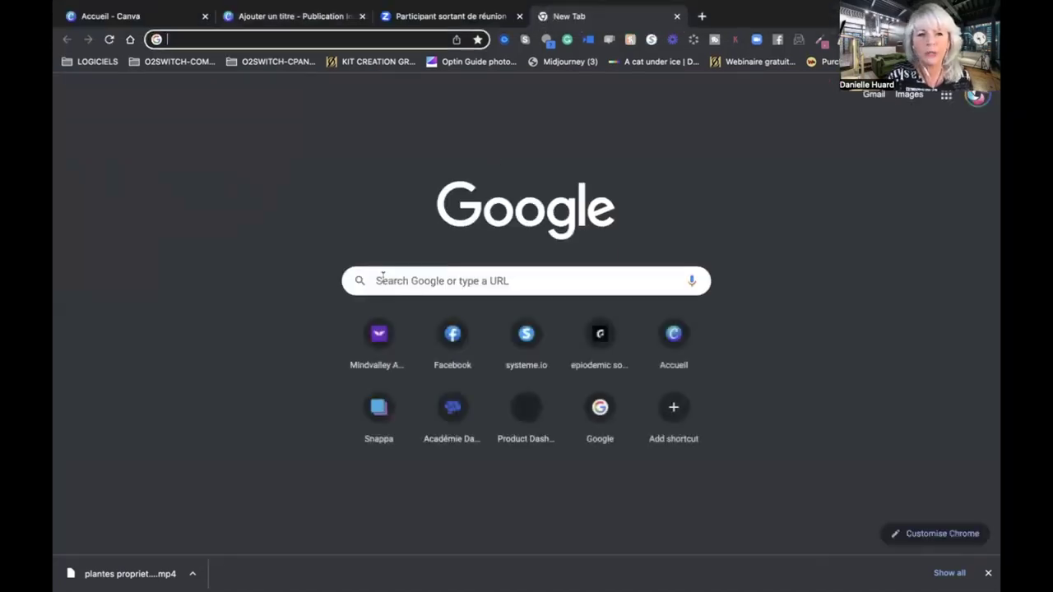
pyautogui.click(87, 63)
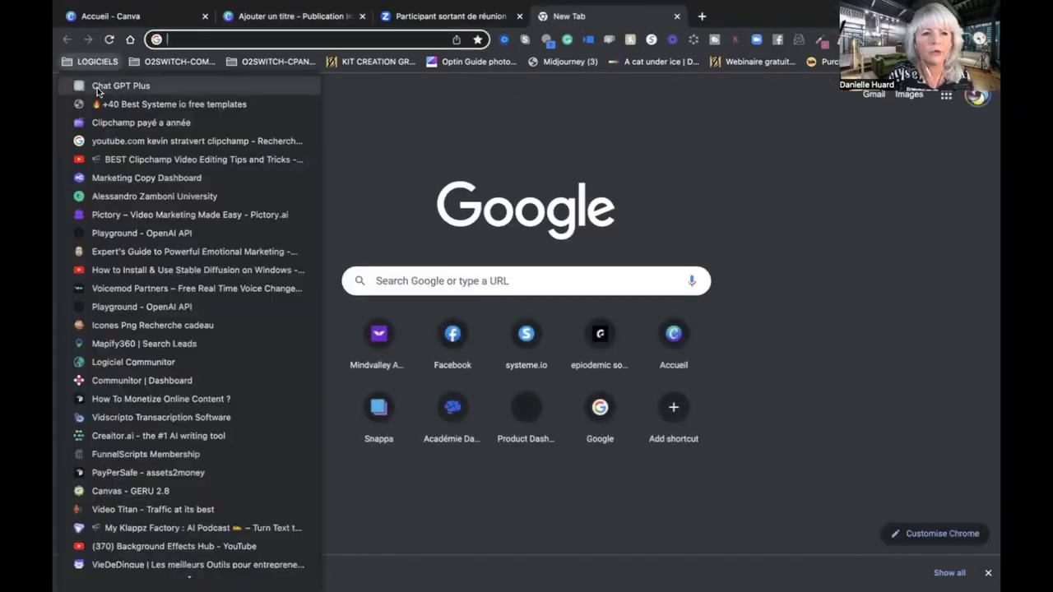
pyautogui.click(97, 84)
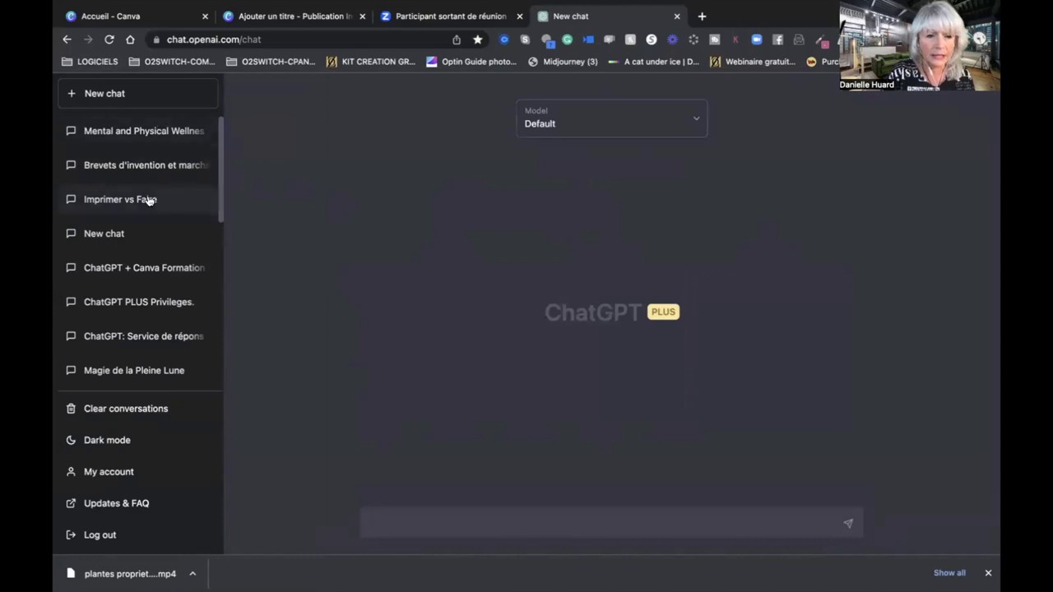
pyautogui.scroll(-1, 128, 362)
pyautogui.scroll(1, 127, 344)
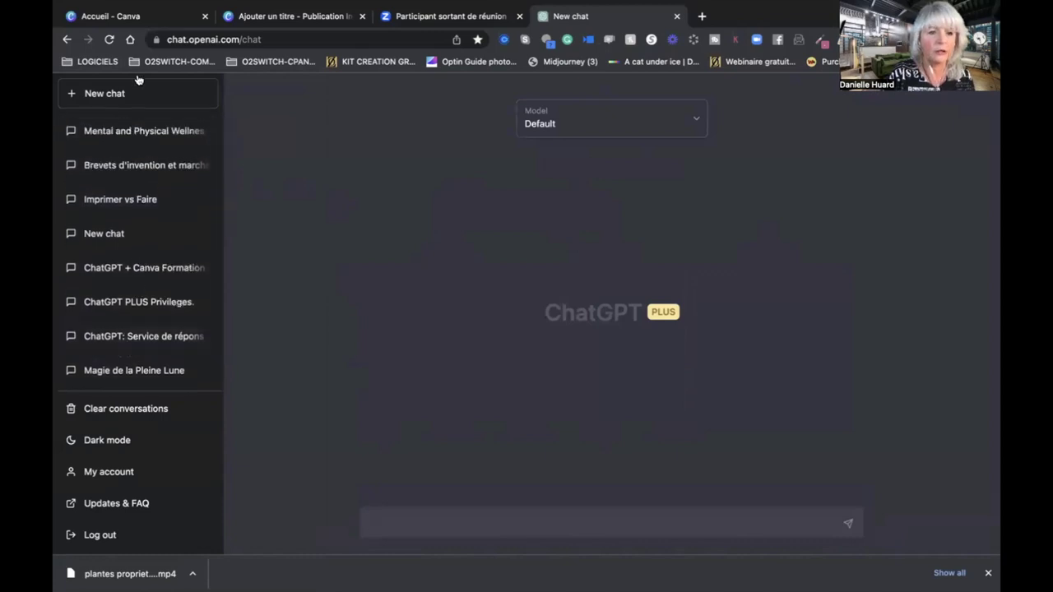
pyautogui.click(125, 132)
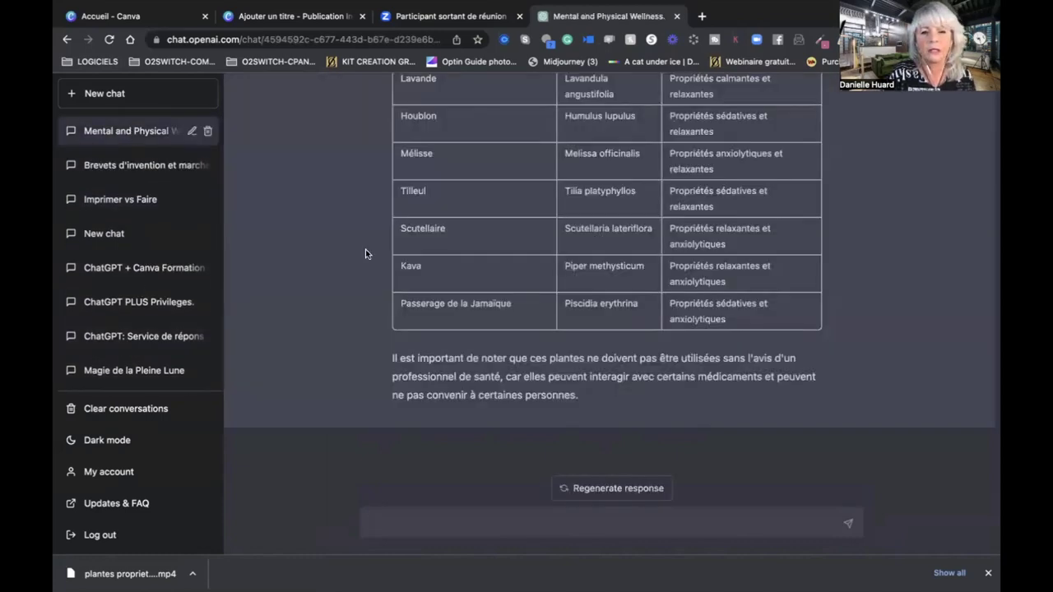
pyautogui.scroll(5, 365, 249)
pyautogui.scroll(-2, 365, 249)
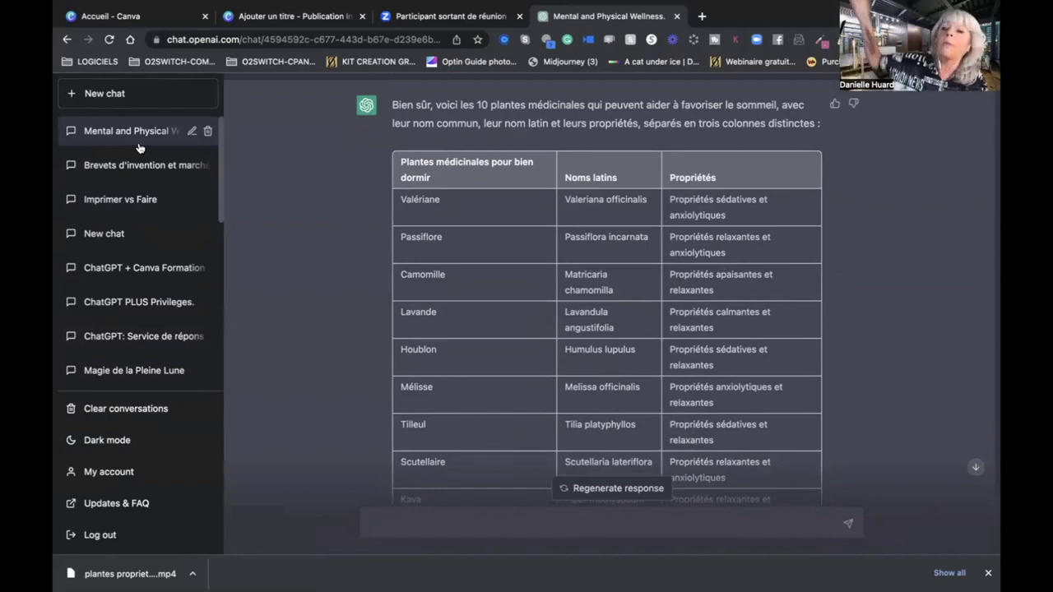
pyautogui.scroll(-3, 444, 260)
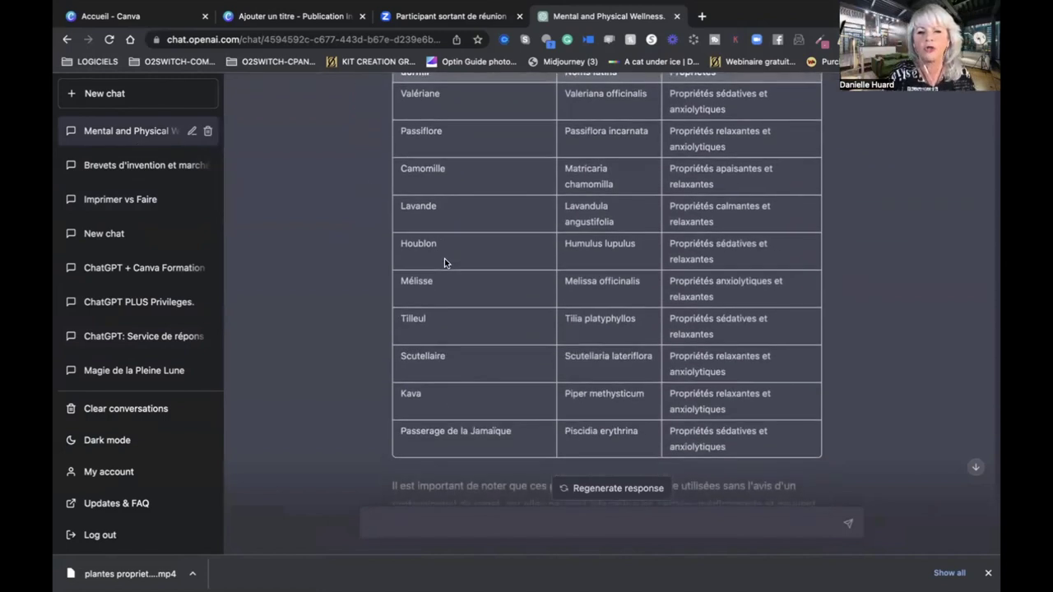
pyautogui.moveTo(716, 443); pyautogui.dragTo(400, 170)
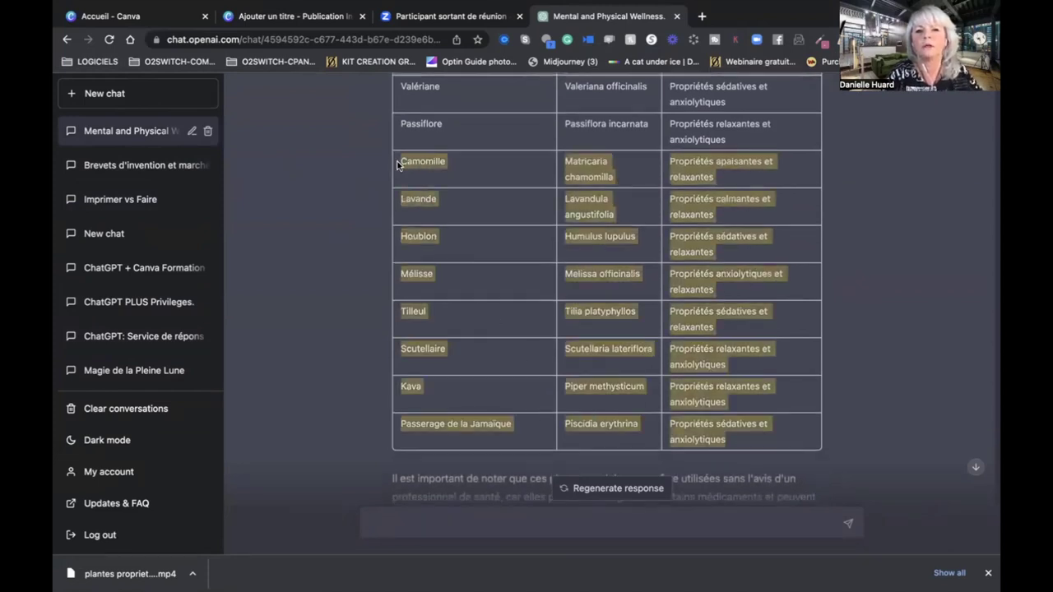
pyautogui.scroll(2, 369, 167)
pyautogui.click(398, 173)
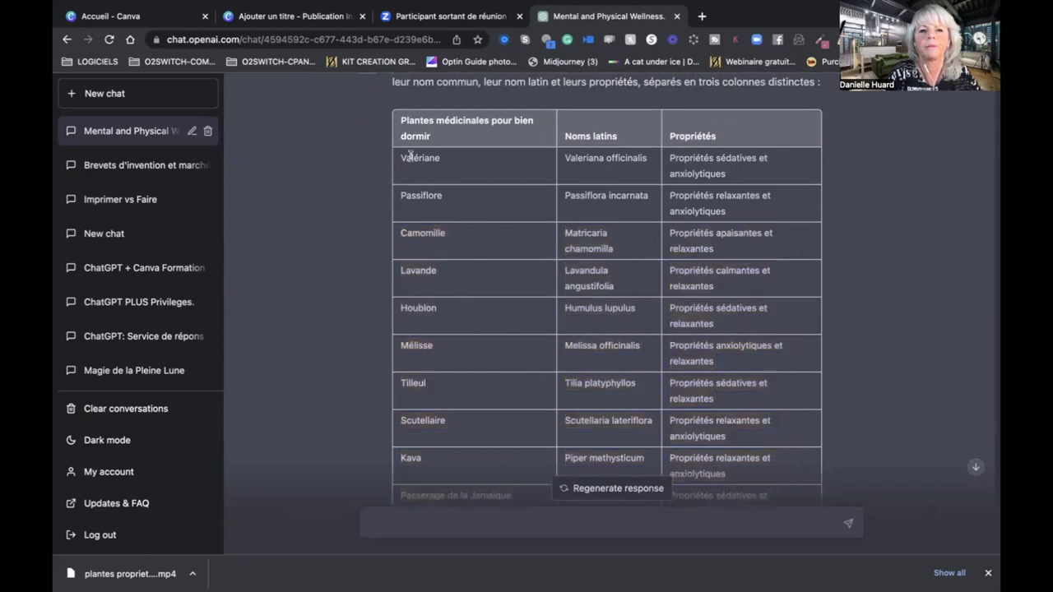
# Copy all ten plant rows, Valériane to Passerage de la Jamaïque, and paste them into the first cell of Canva's data table.
pyautogui.moveTo(402, 154); pyautogui.dragTo(839, 460)
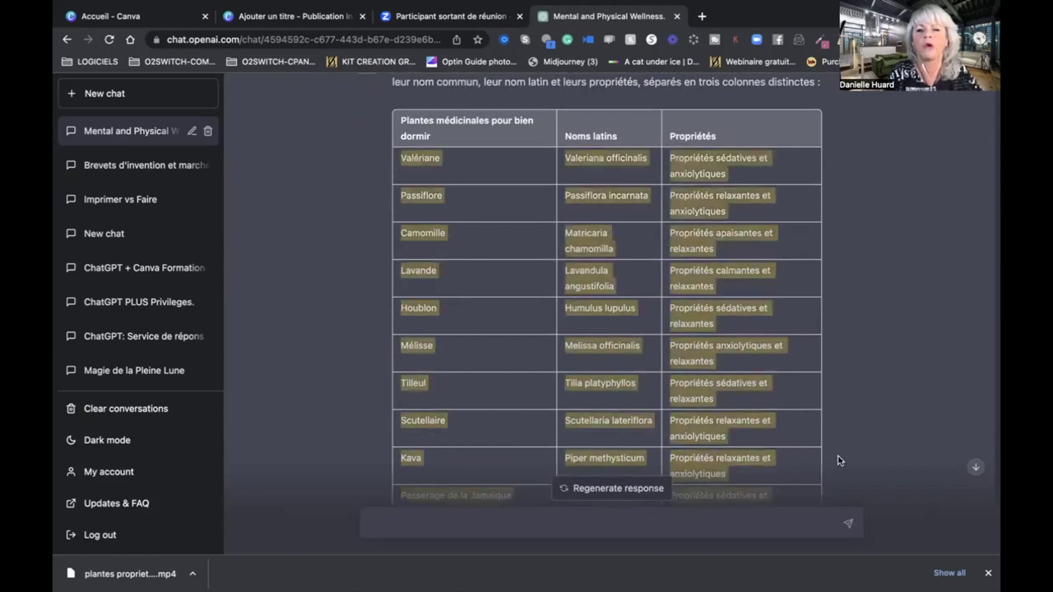
pyautogui.scroll(-3, 839, 460)
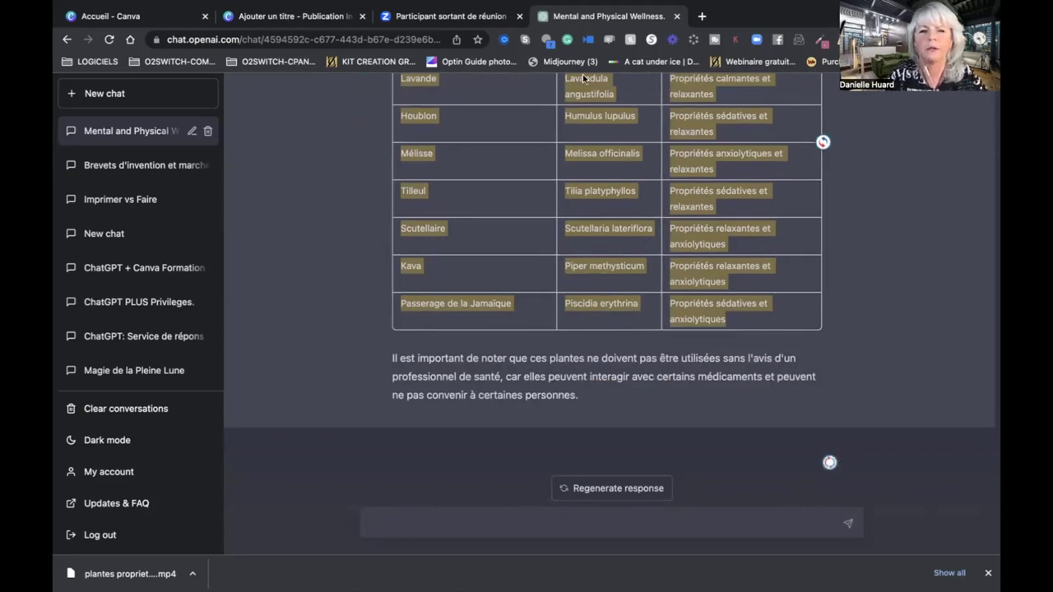
pyautogui.click(326, 50)
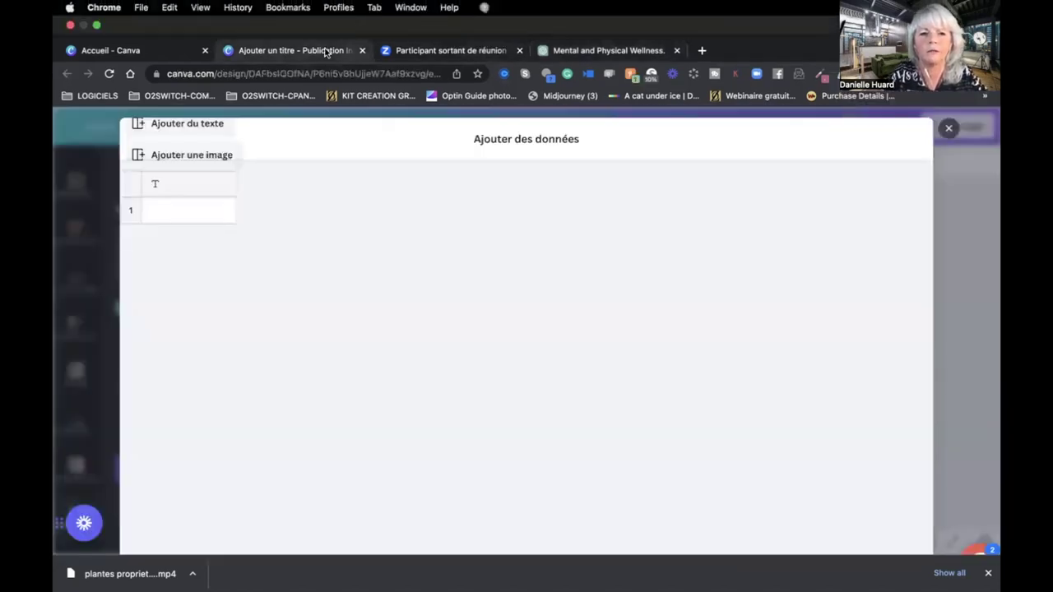
pyautogui.click(167, 177)
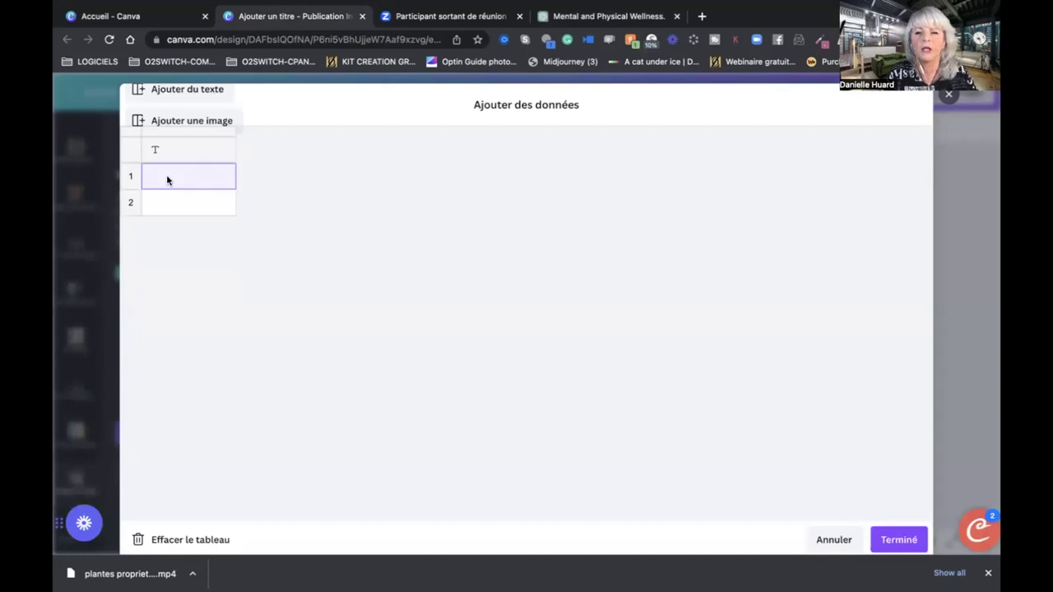
pyautogui.press('super+v')
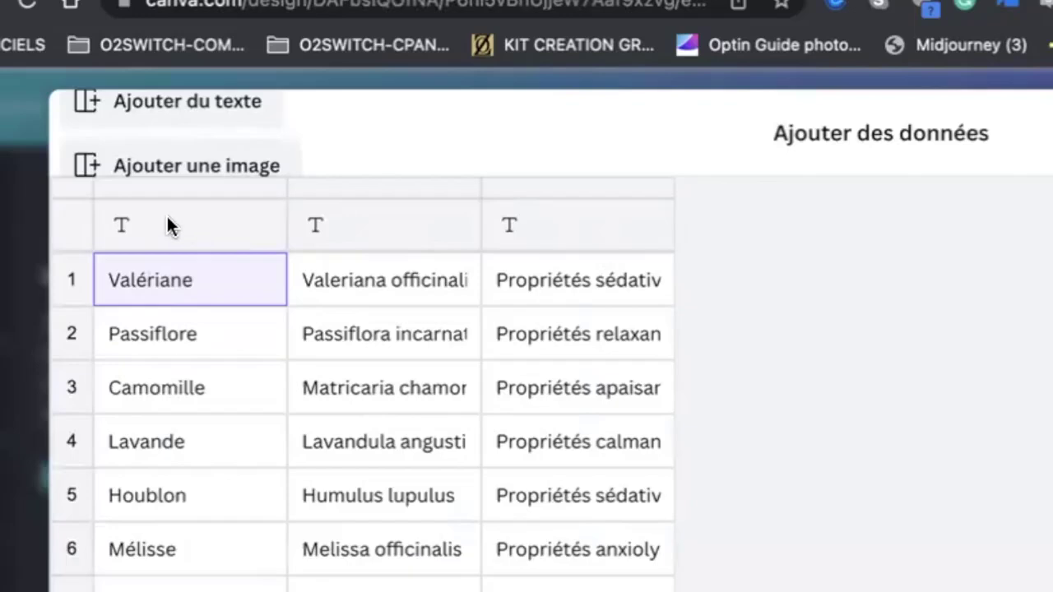
# Name the first data column "plante" in lowercase.
pyautogui.click(175, 149)
pyautogui.write('Plante')
pyautogui.press('BackSpace')
pyautogui.press('BackSpace')
pyautogui.press('BackSpace')
pyautogui.press('BackSpace')
pyautogui.press('BackSpace')
pyautogui.press('BackSpace')
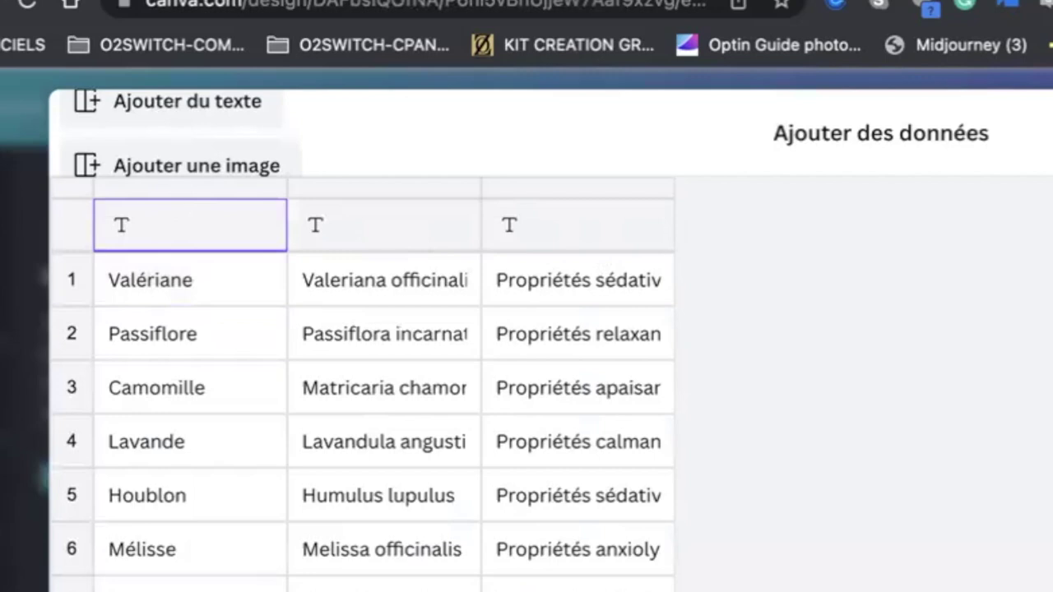
pyautogui.write('plante')
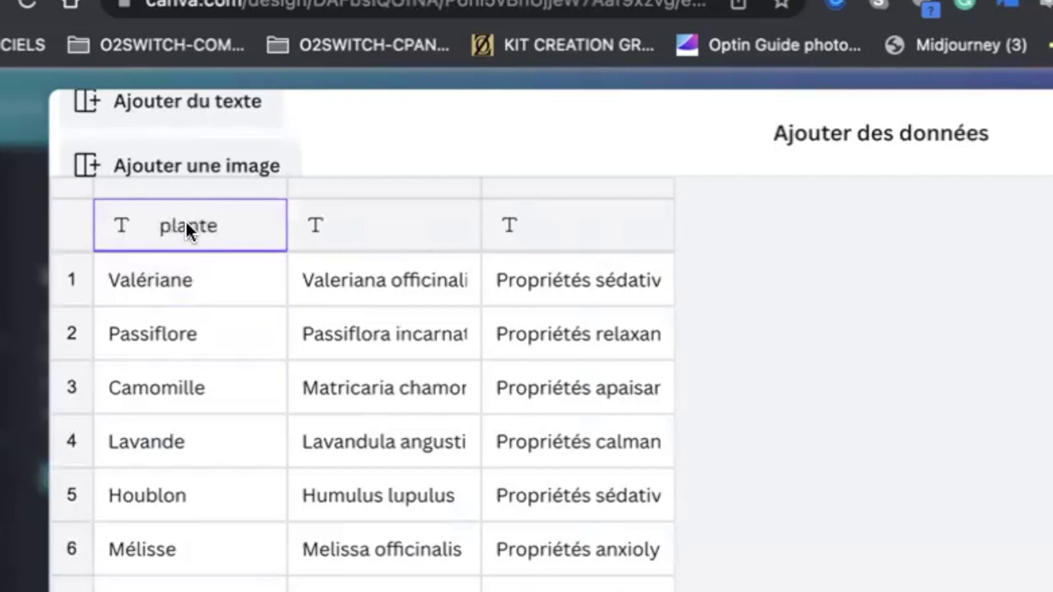
# Name the second data column, which holds the Latin names, "nom latin".
pyautogui.click(345, 234)
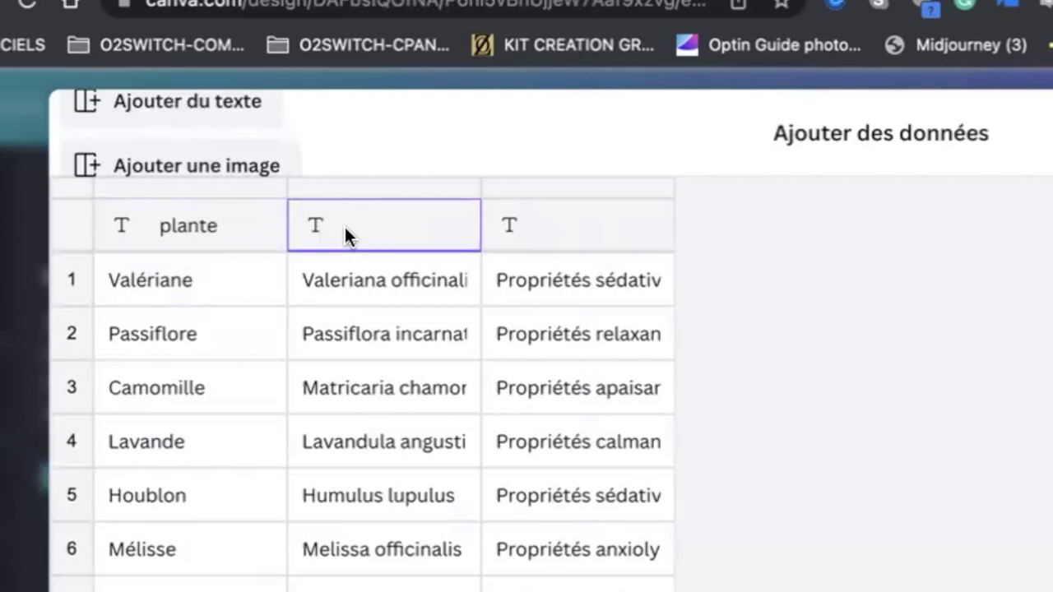
pyautogui.write('om')
pyautogui.press('BackSpace')
pyautogui.press('BackSpace')
pyautogui.write('nom')
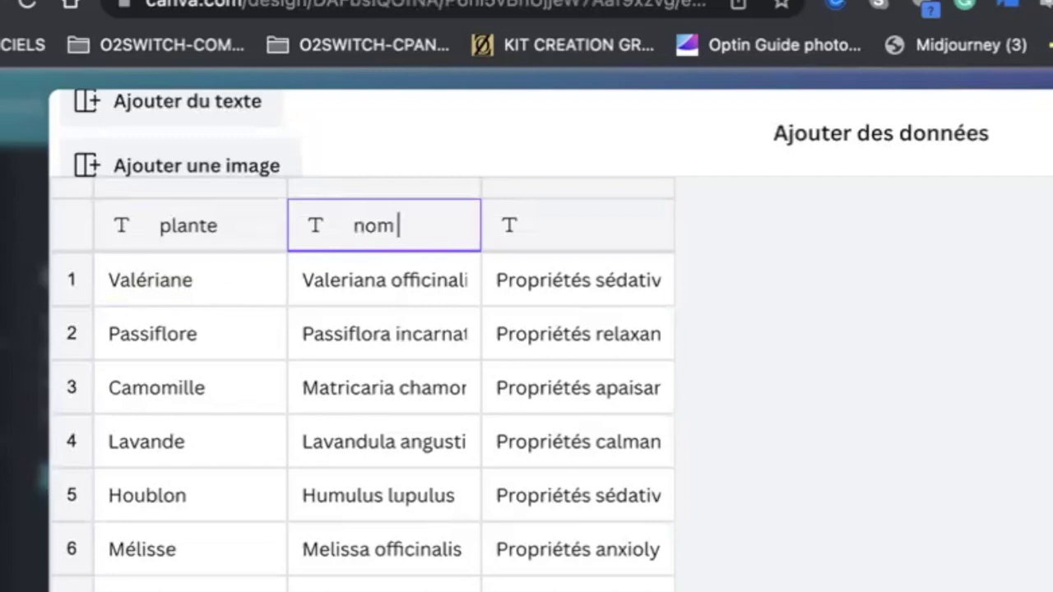
pyautogui.write(' latin')
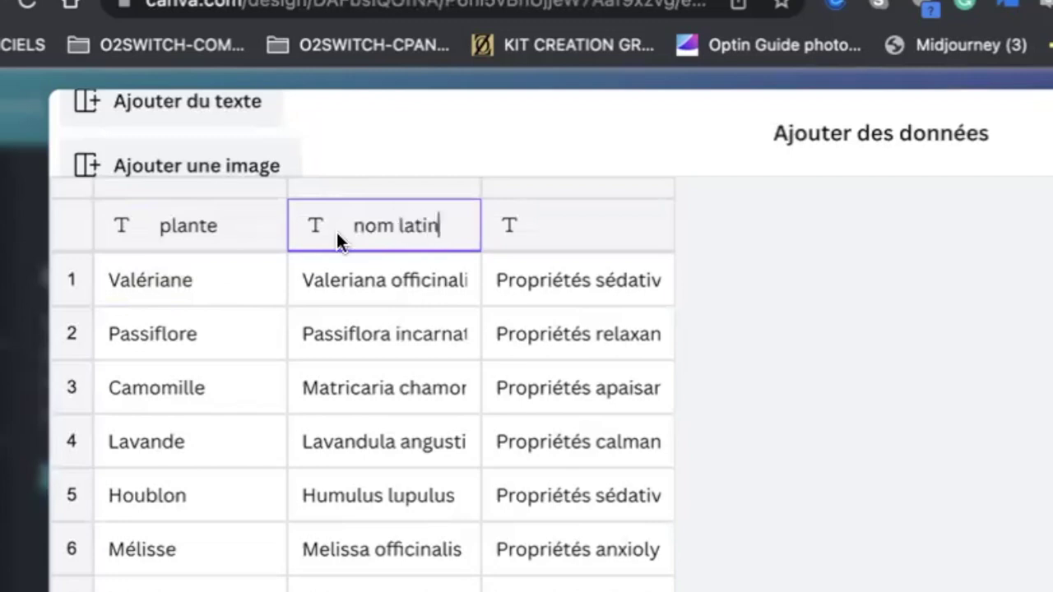
# Name the third data column "propriétes" and finish the manual data entry.
pyautogui.click(547, 224)
pyautogui.write('rroprie')
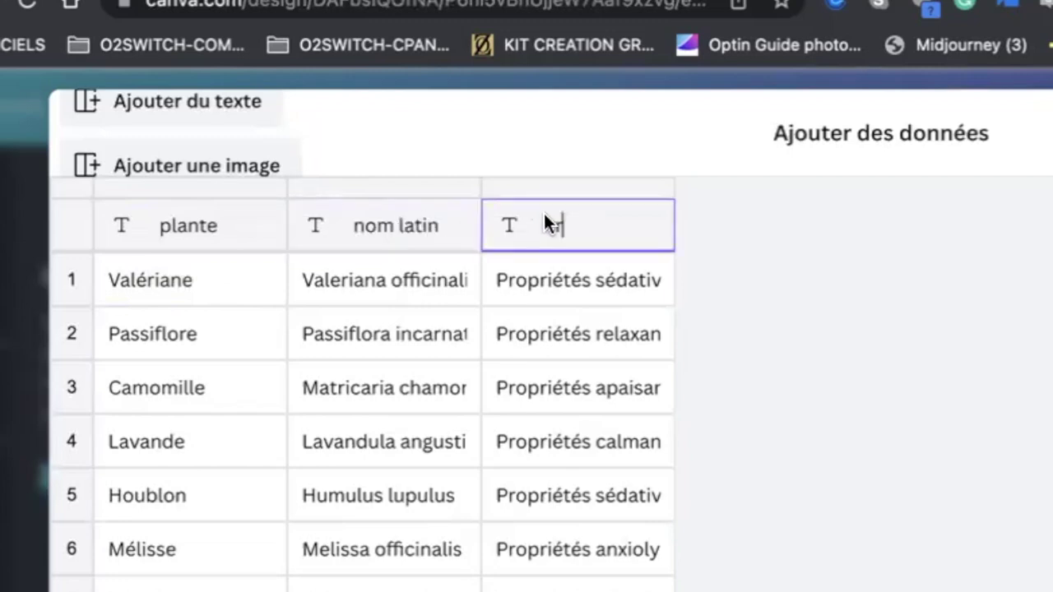
pyautogui.press('BackSpace')
pyautogui.press('BackSpace')
pyautogui.press('BackSpace')
pyautogui.press('BackSpace')
pyautogui.press('BackSpace')
pyautogui.press('BackSpace')
pyautogui.press('BackSpace')
pyautogui.write('proprie')
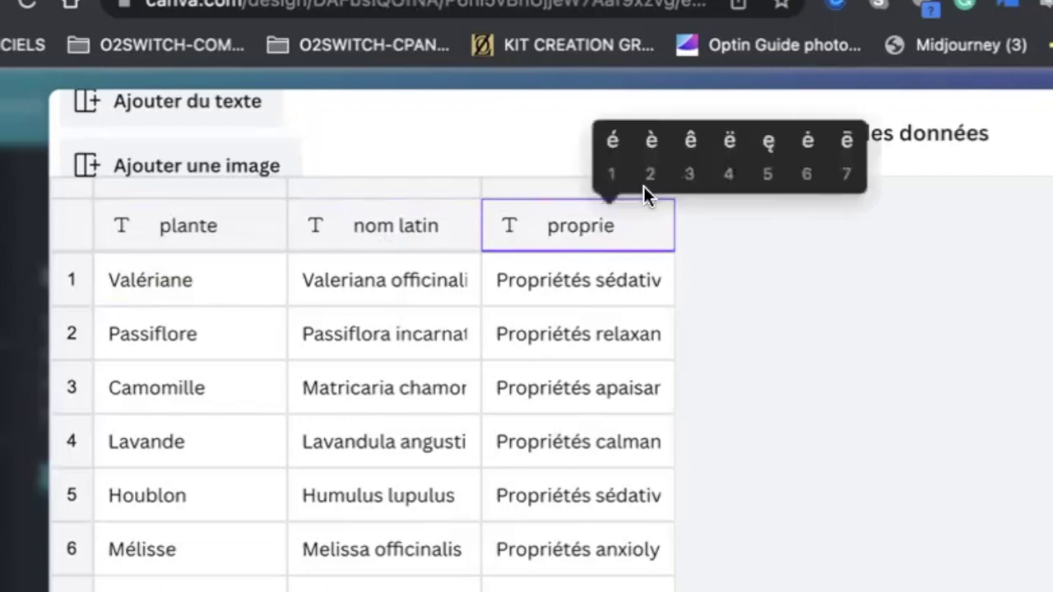
pyautogui.click(636, 173)
pyautogui.write('tes')
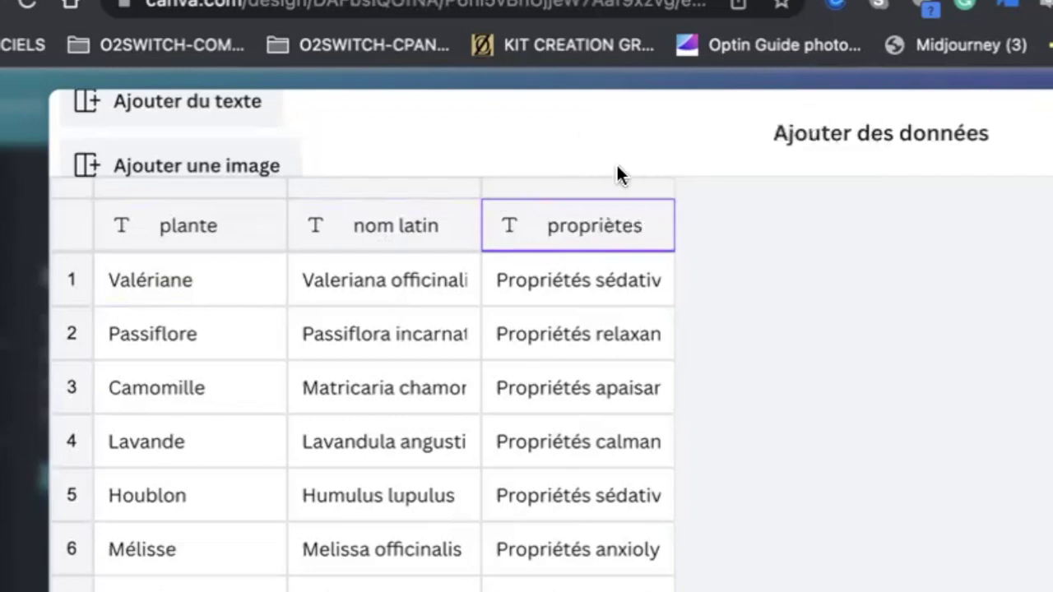
pyautogui.press('BackSpace')
pyautogui.press('BackSpace')
pyautogui.press('BackSpace')
pyautogui.press('BackSpace')
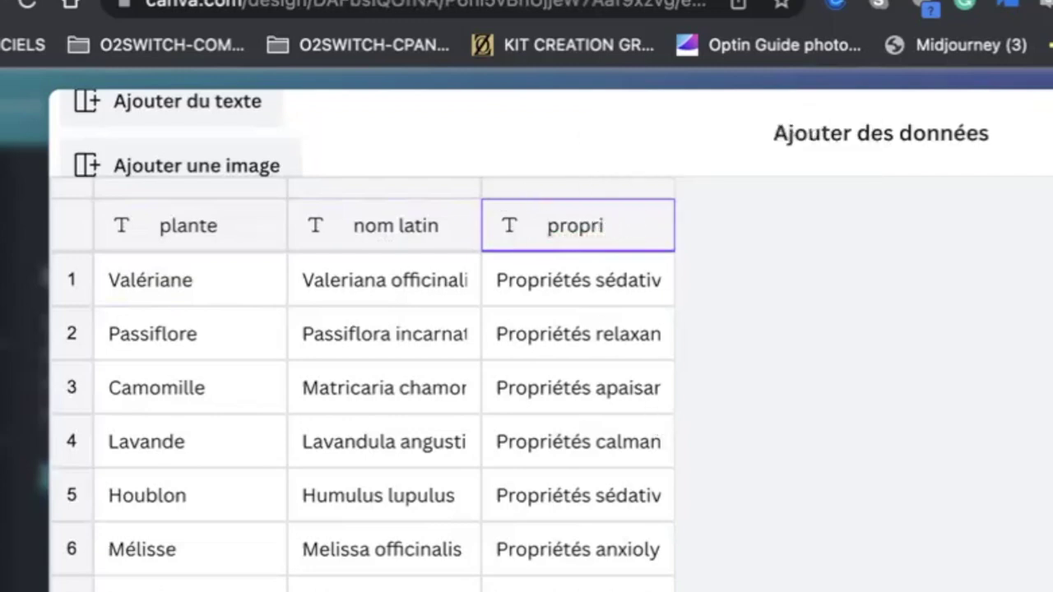
pyautogui.write('e')
pyautogui.click(612, 161)
pyautogui.write('tes')
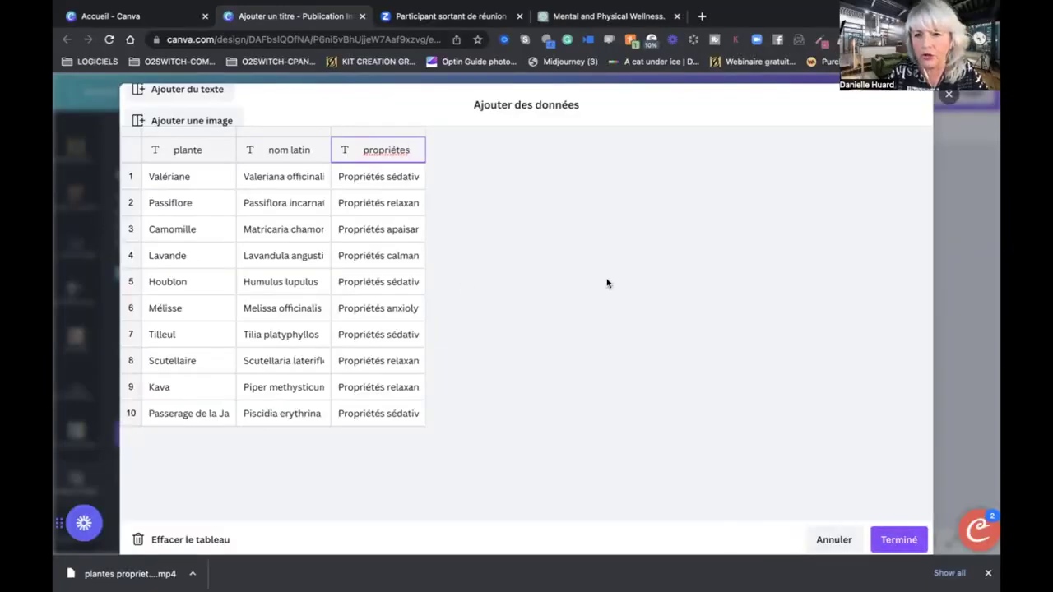
pyautogui.click(890, 545)
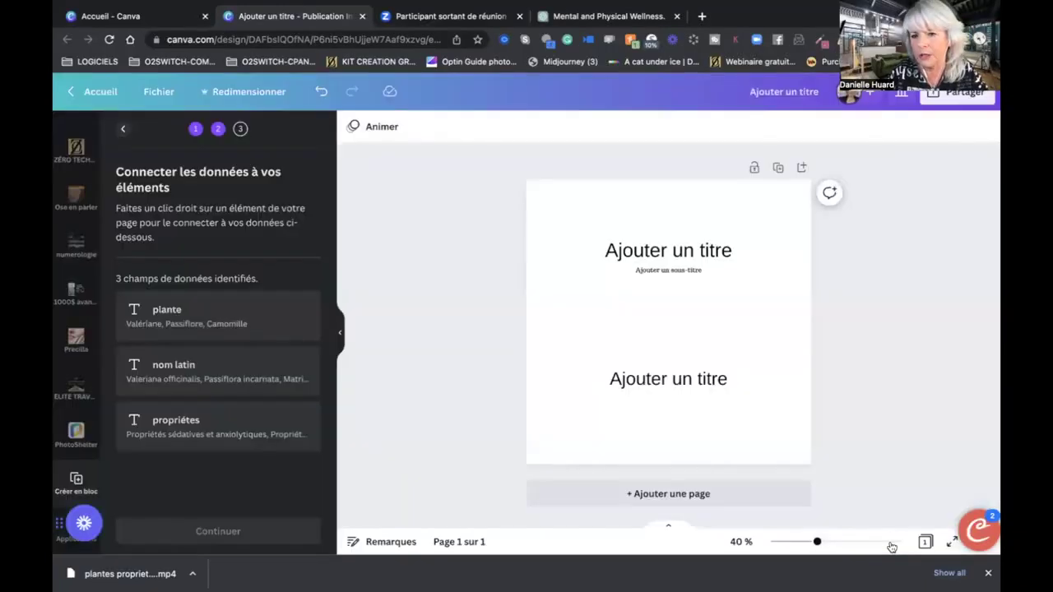
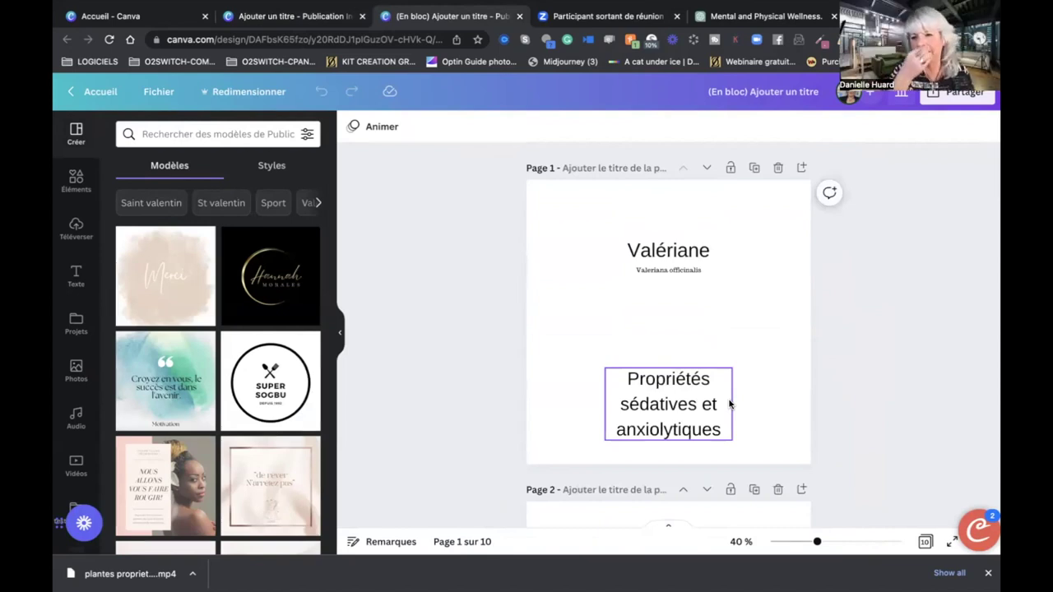
# Increase the Valériane title's font size on page 1 to 86,5 and move it up clear of the Latin name.
pyautogui.click(689, 253)
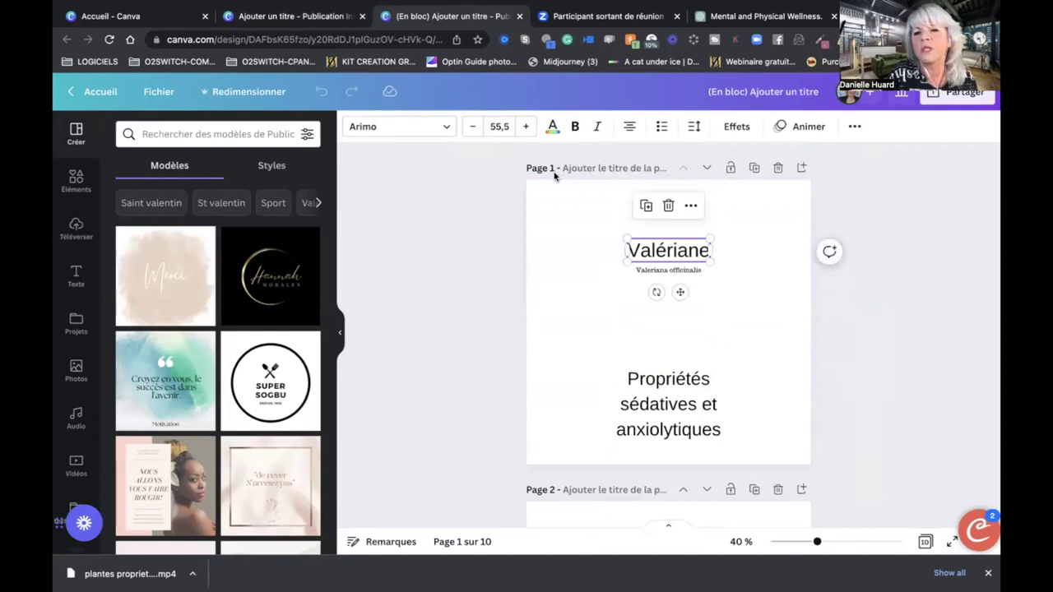
pyautogui.click(523, 128)
pyautogui.click(524, 128)
pyautogui.click(524, 130)
pyautogui.click(525, 130)
pyautogui.click(525, 130)
pyautogui.click(525, 130)
pyautogui.click(525, 130)
pyautogui.click(525, 130)
pyautogui.click(525, 130)
pyautogui.click(525, 130)
pyautogui.click(525, 130)
pyautogui.click(525, 130)
pyautogui.click(525, 130)
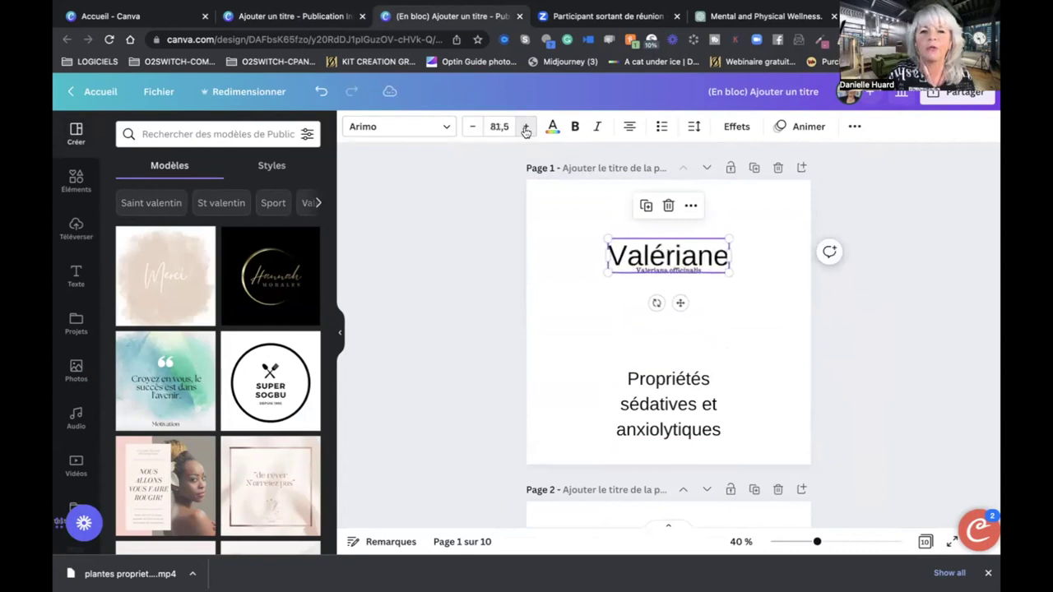
pyautogui.click(525, 130)
pyautogui.click(525, 130)
pyautogui.click(525, 130)
pyautogui.click(525, 130)
pyautogui.click(524, 130)
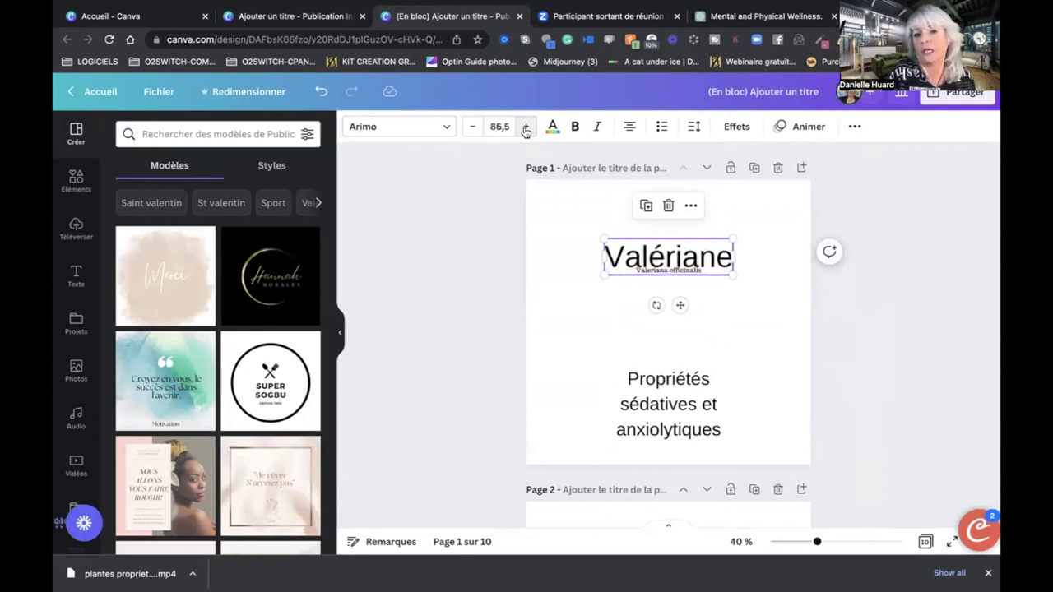
pyautogui.click(508, 239)
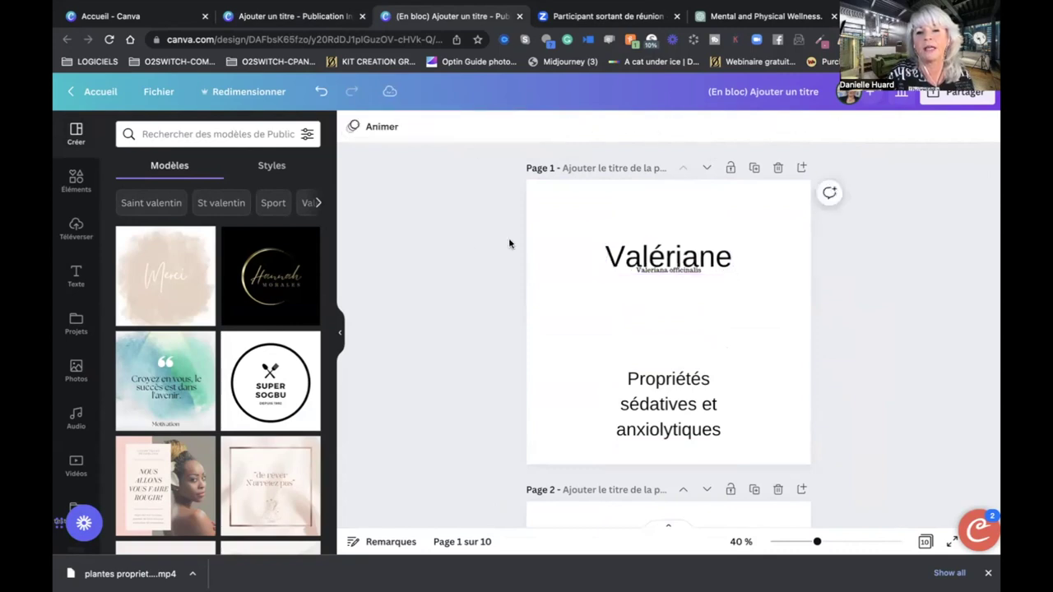
pyautogui.moveTo(665, 258); pyautogui.dragTo(665, 243)
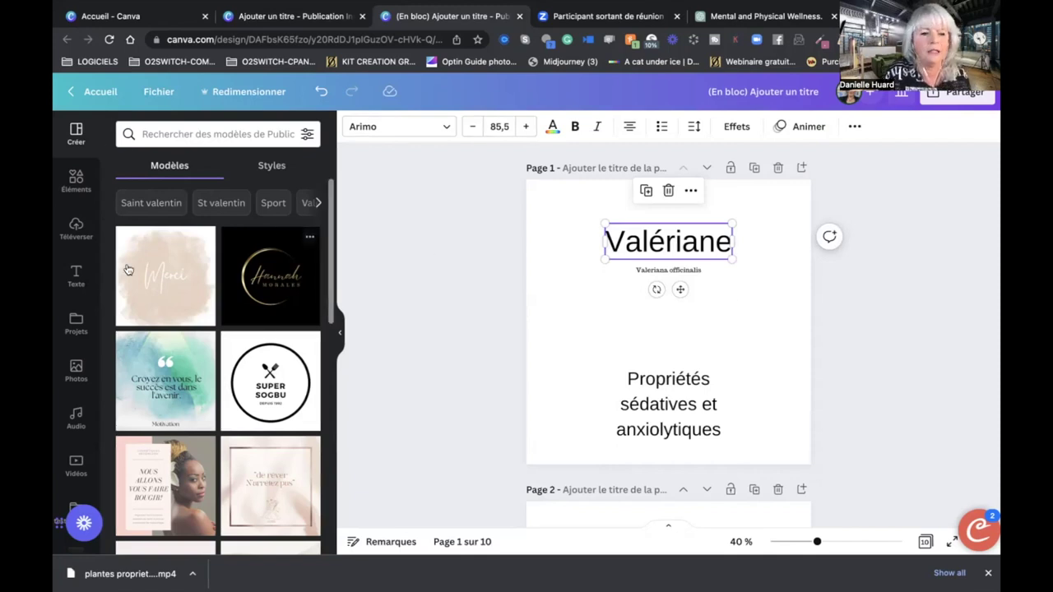
# Open the photo library and enter "valériane" as the search term.
pyautogui.click(75, 372)
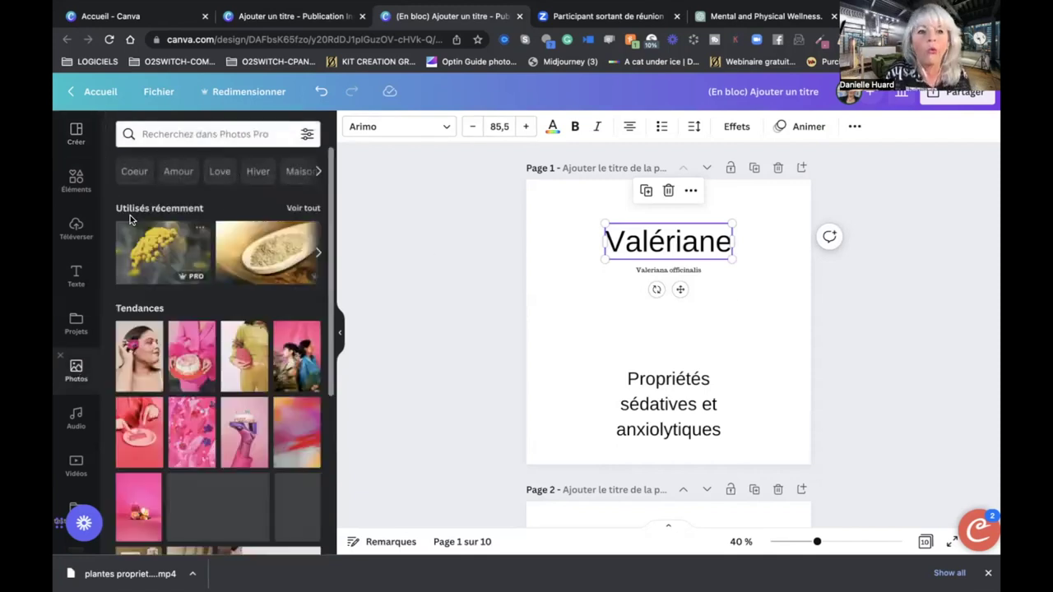
pyautogui.click(154, 132)
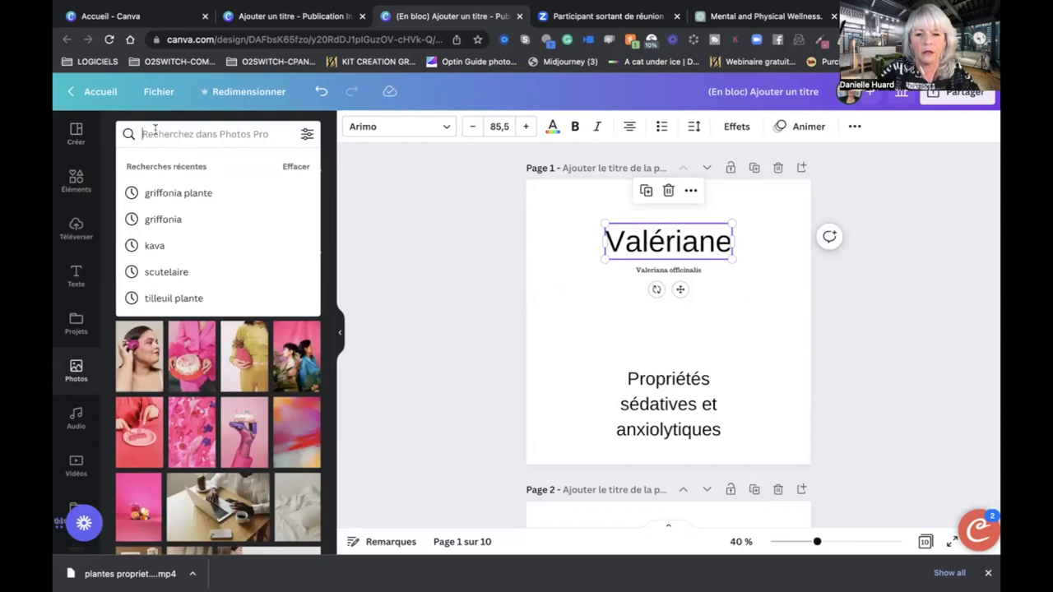
pyautogui.write('val')
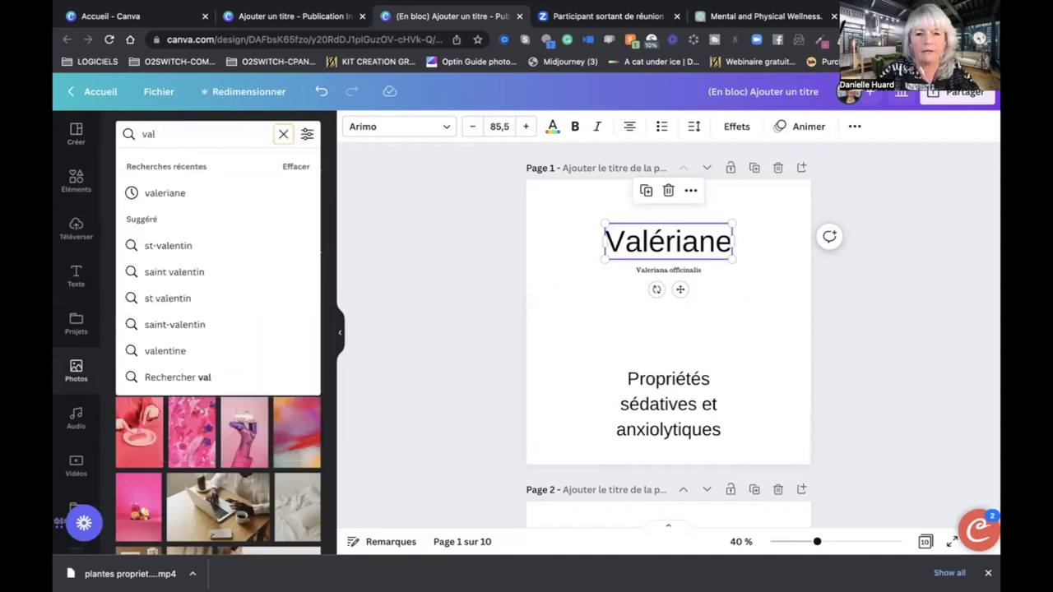
pyautogui.press('Delete')
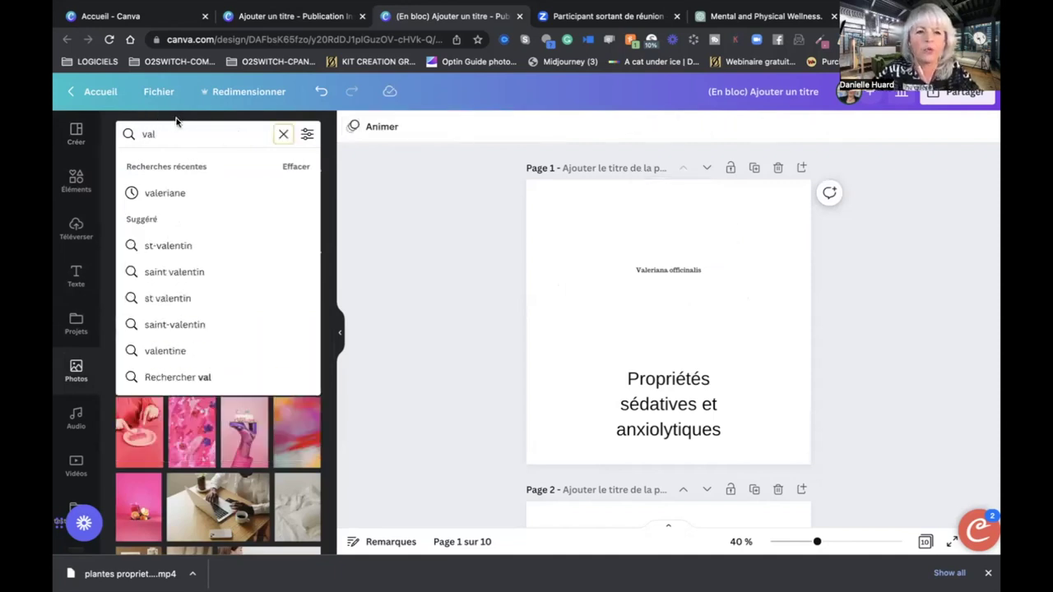
pyautogui.write('e')
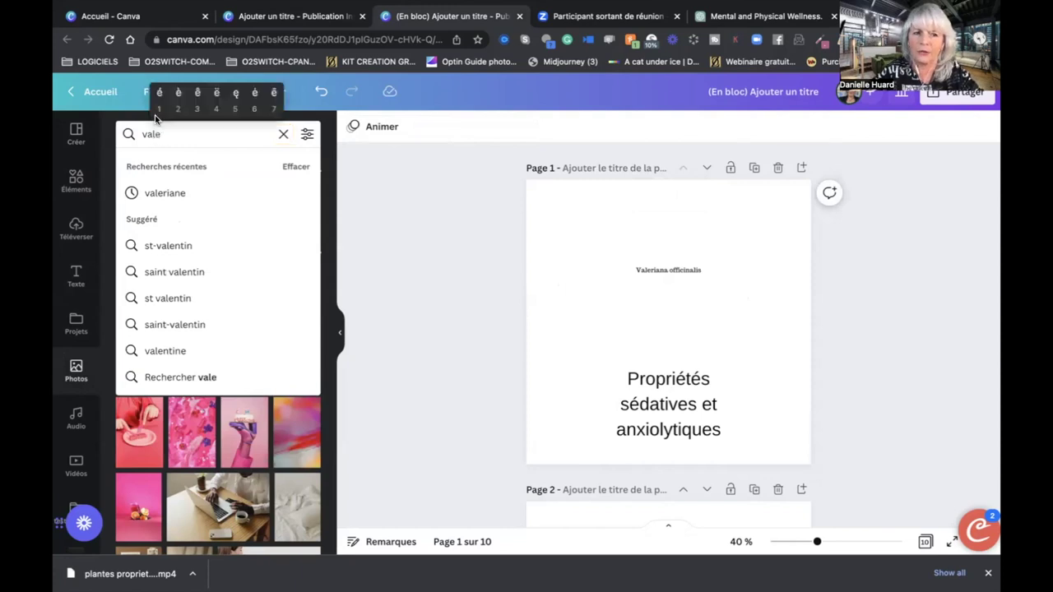
pyautogui.click(159, 109)
pyautogui.write('riane')
pyautogui.press('Return')
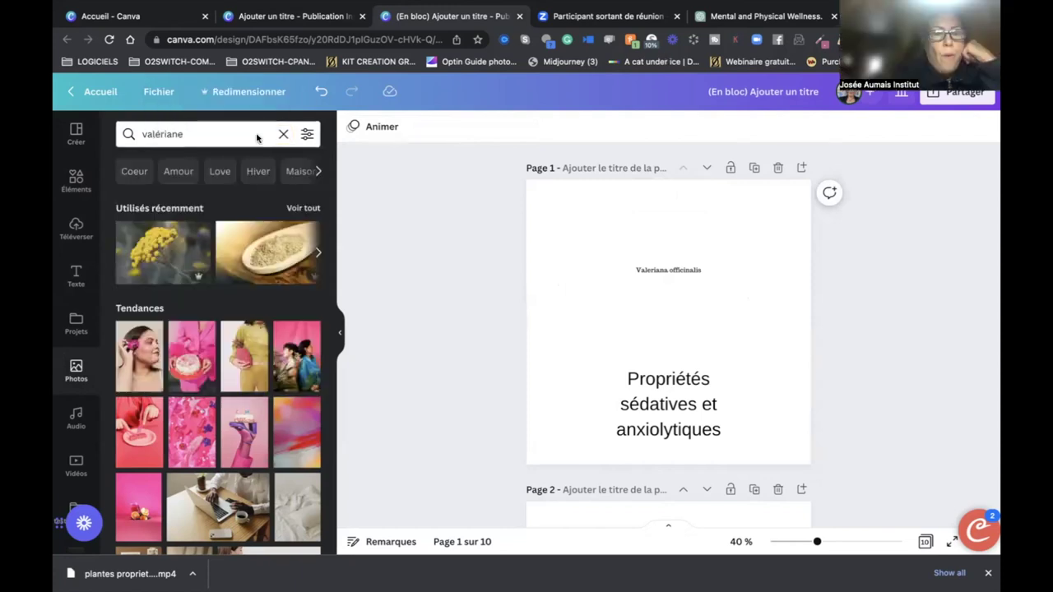
# Undo the accidental deletion of the Valériane title, run the photo search for "valériane" and browse the pictures.
pyautogui.click(322, 92)
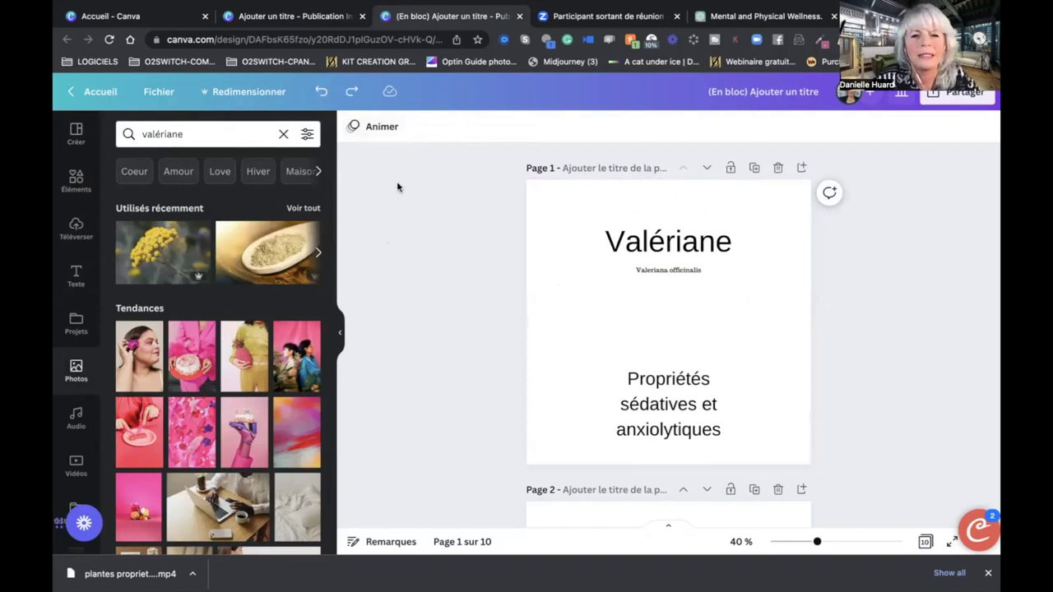
pyautogui.click(227, 134)
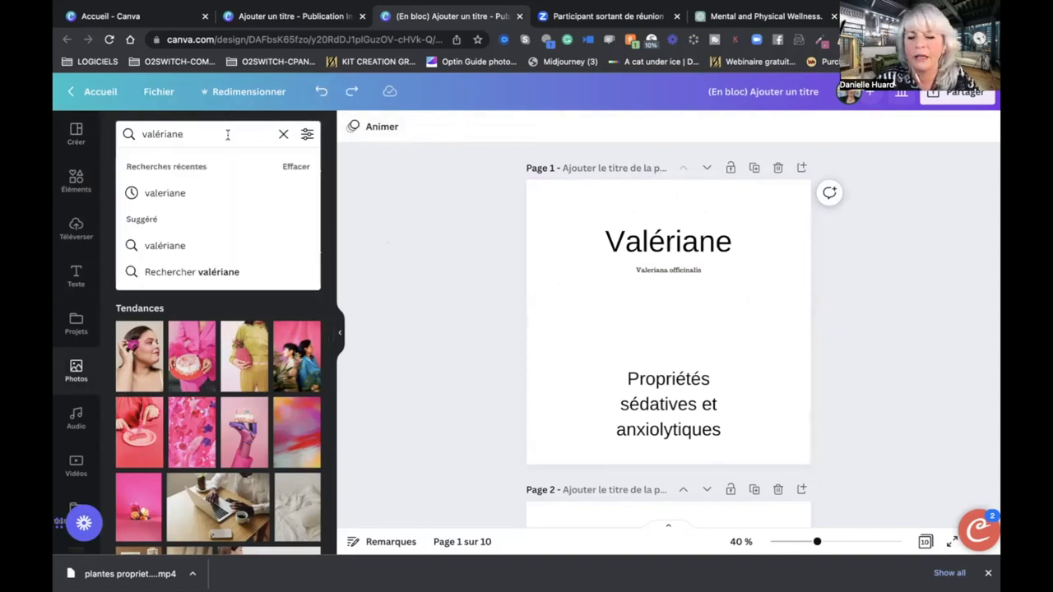
pyautogui.press('Return')
pyautogui.scroll(-4, 279, 303)
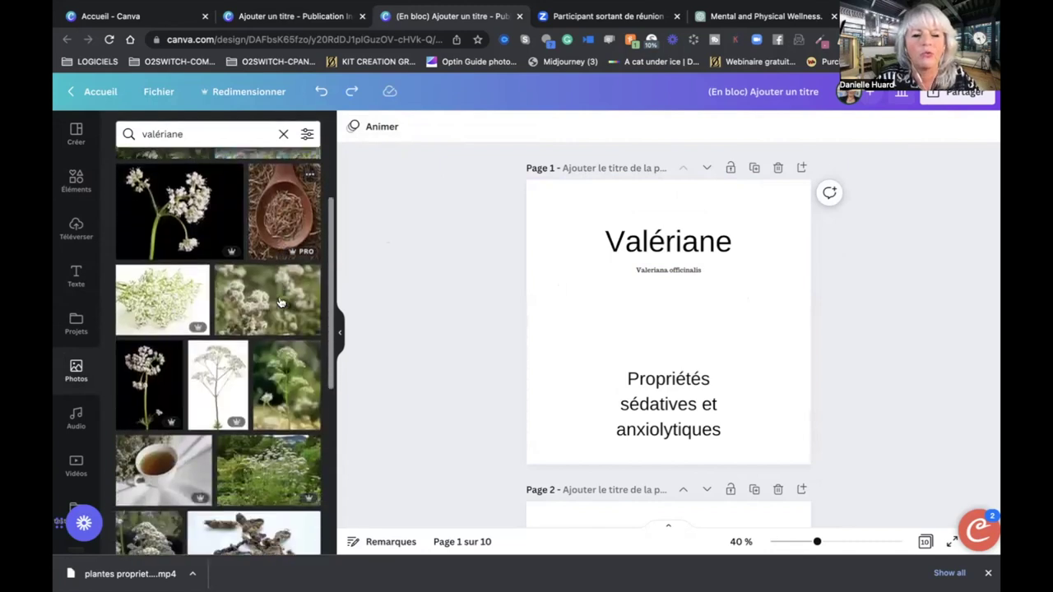
pyautogui.scroll(-3, 280, 303)
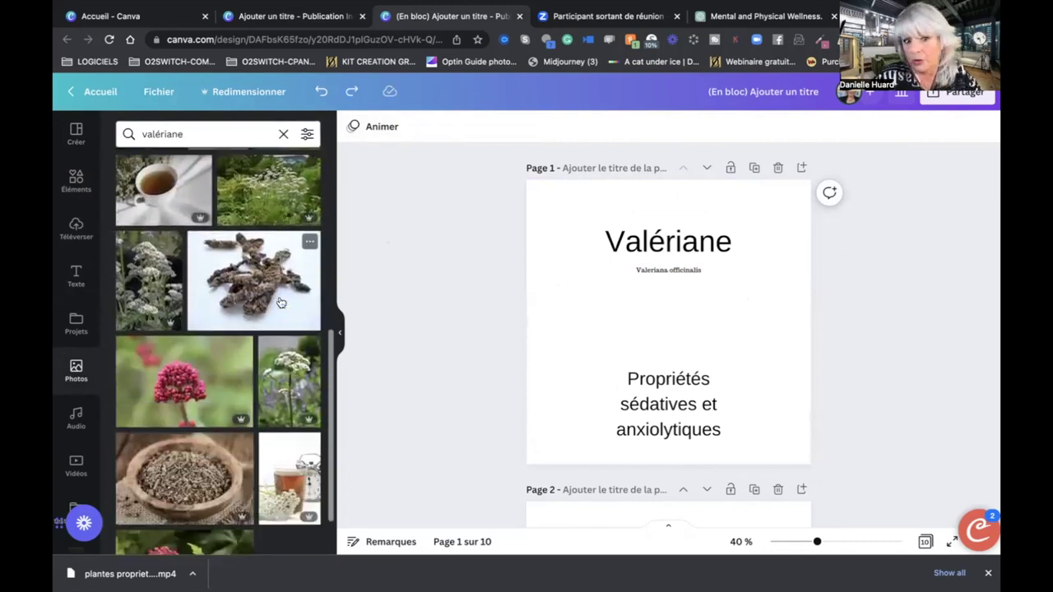
pyautogui.scroll(-3, 280, 302)
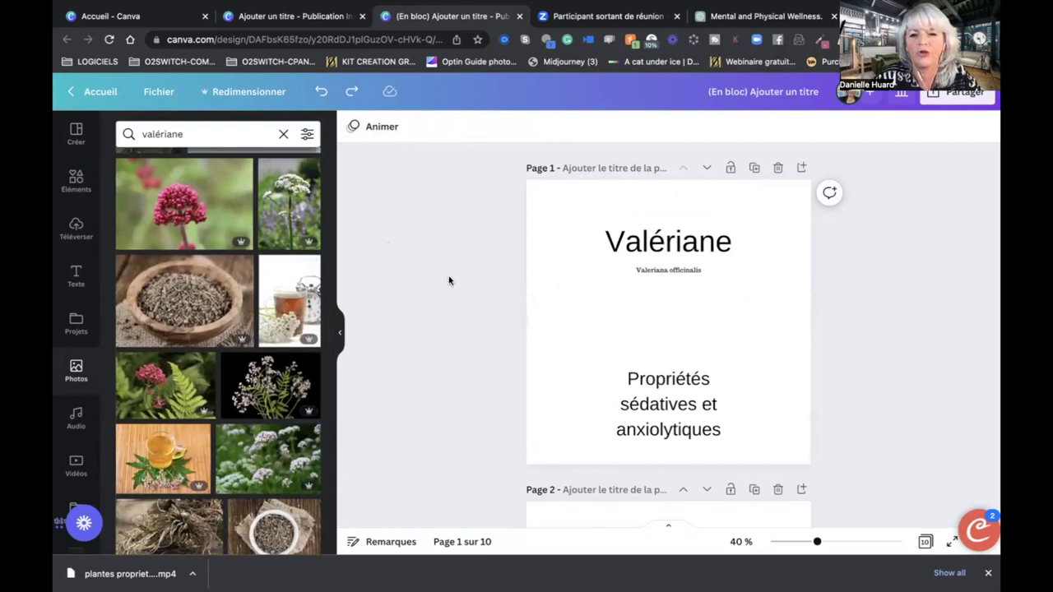
# Set the photo of a wooden spoon of dried valerian root on planks as page 1's background.
pyautogui.scroll(-4, 265, 459)
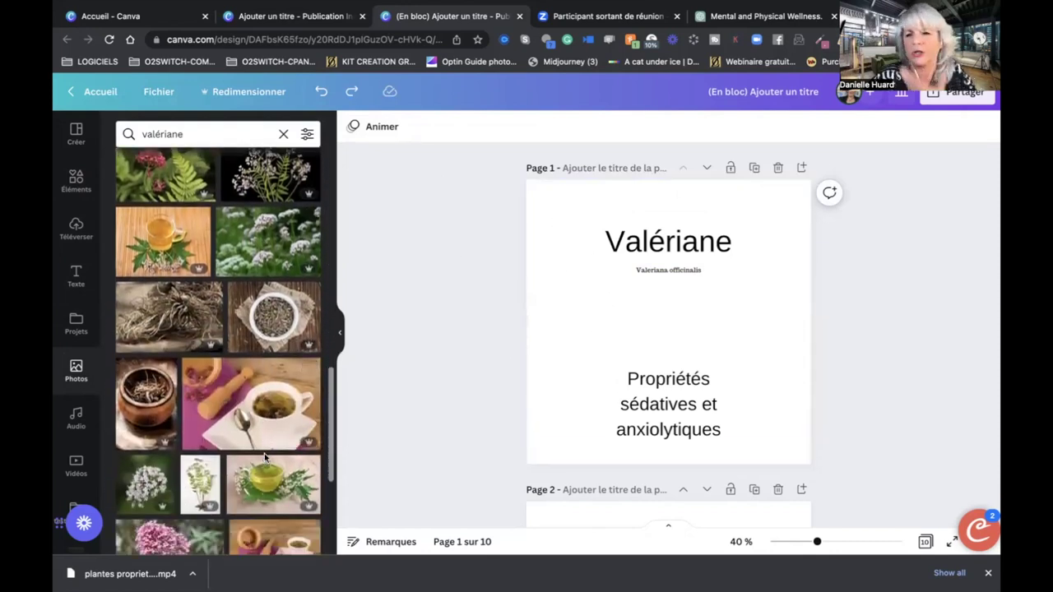
pyautogui.scroll(-5, 265, 453)
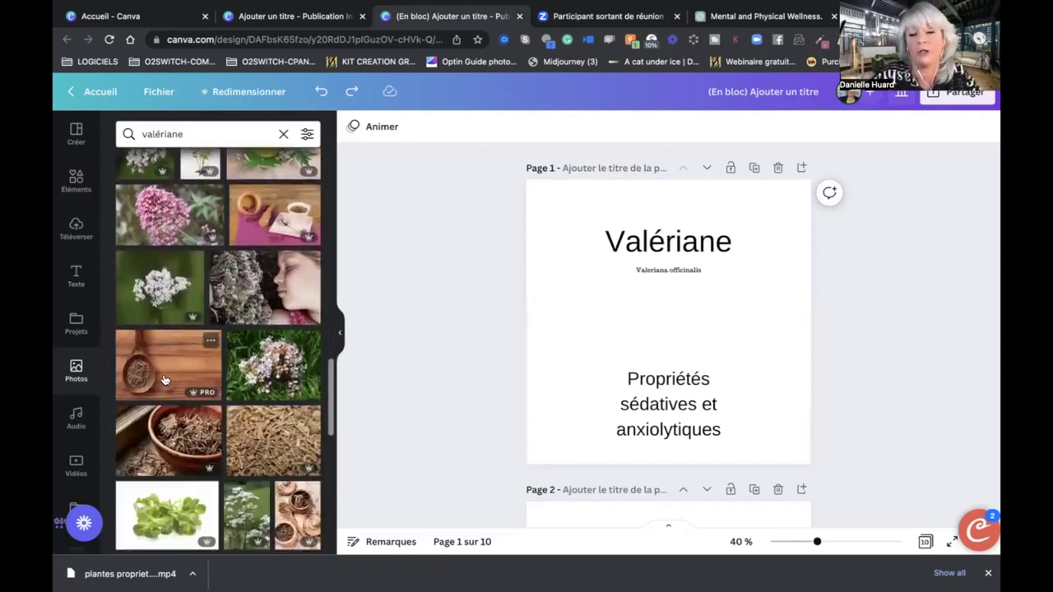
pyautogui.moveTo(205, 358); pyautogui.dragTo(564, 288)
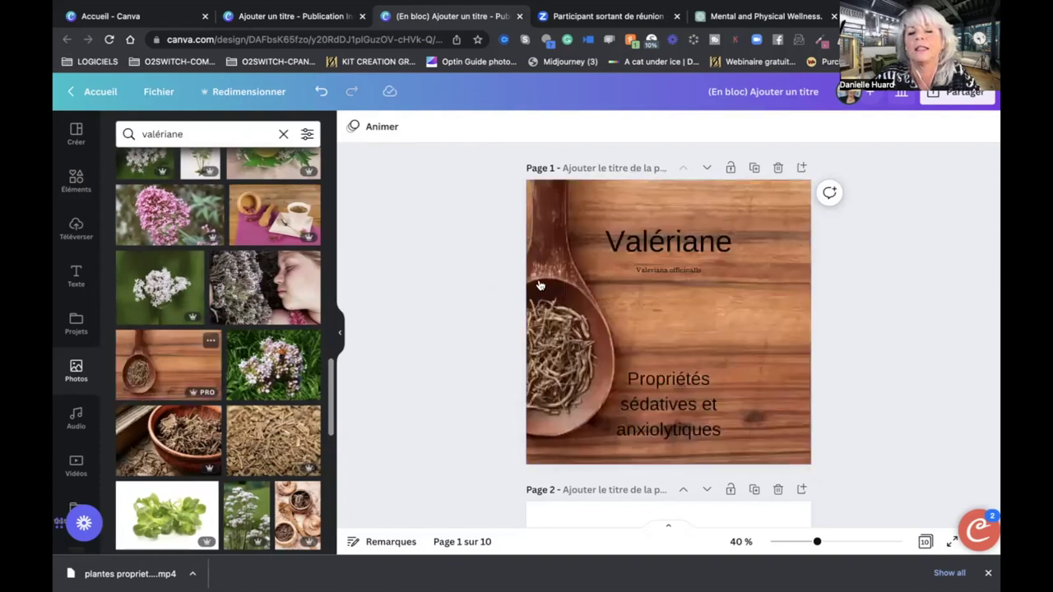
# Shift the Valériane title and Latin name on page 1 right, clear of the spoon, and colour the title white.
pyautogui.moveTo(694, 240); pyautogui.dragTo(727, 272)
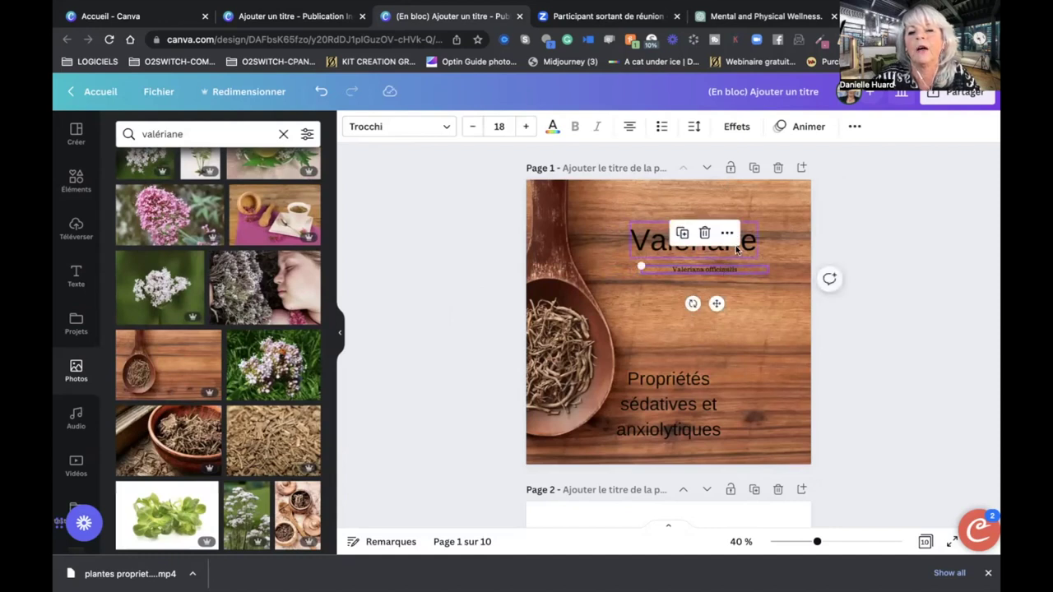
pyautogui.click(736, 245)
pyautogui.click(553, 128)
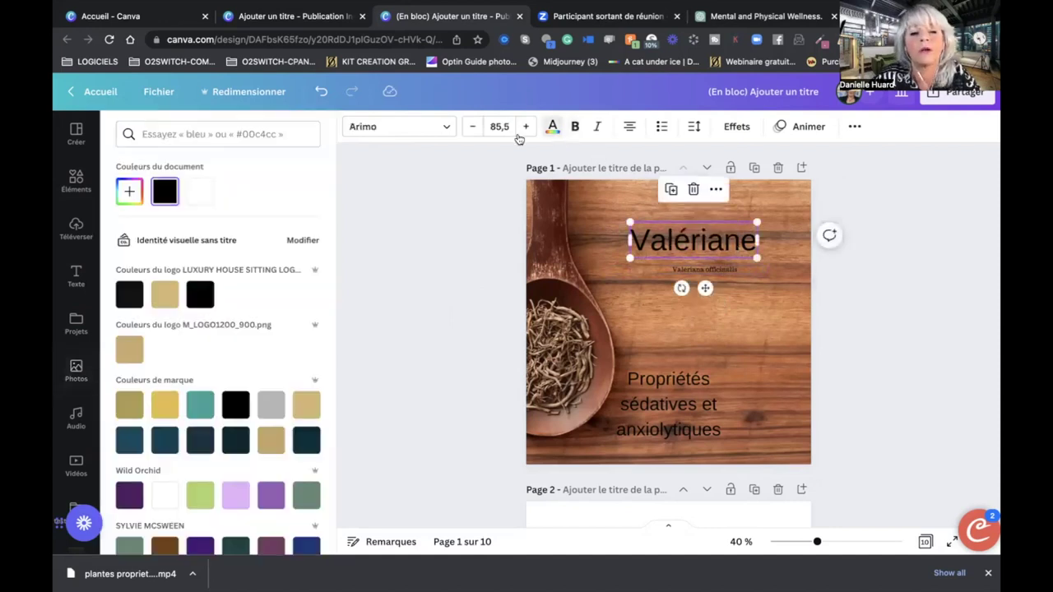
pyautogui.click(165, 494)
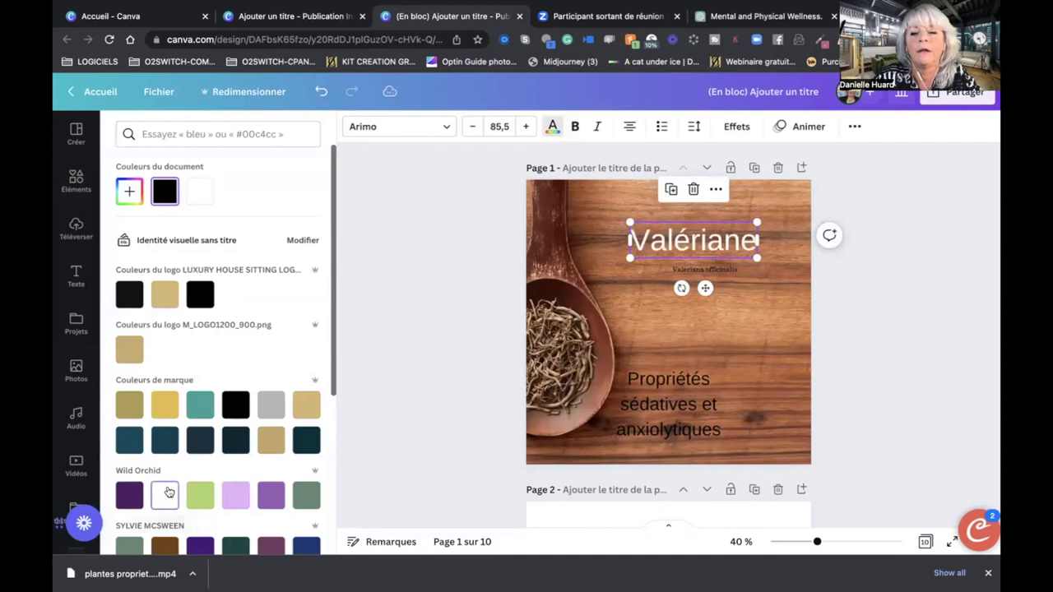
# Colour the Latin name "Valeriana officinalis" white, increase its font size to 32 and centre it under the title.
pyautogui.click(711, 271)
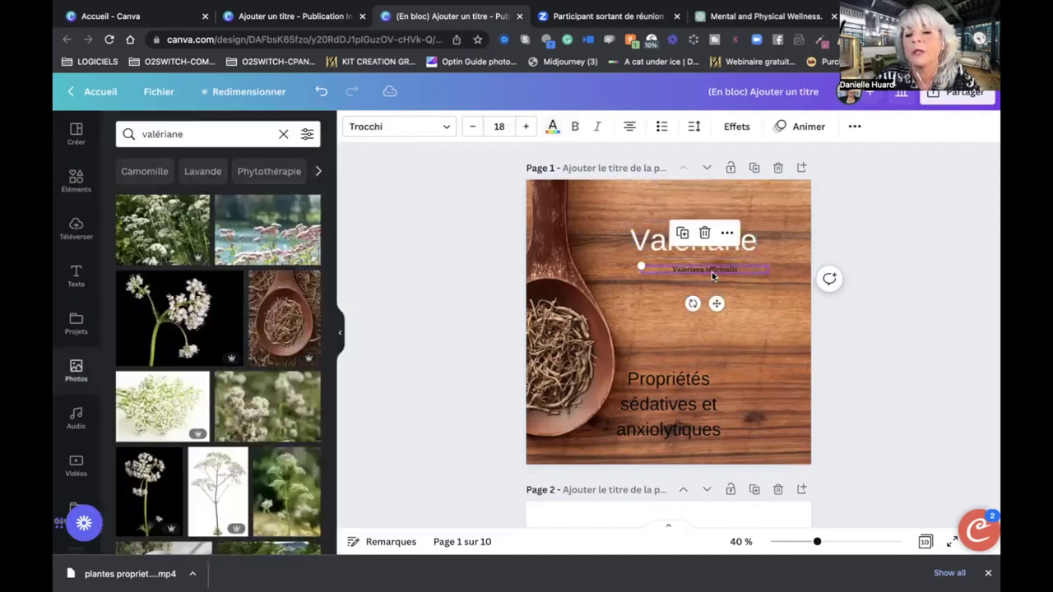
pyautogui.click(553, 129)
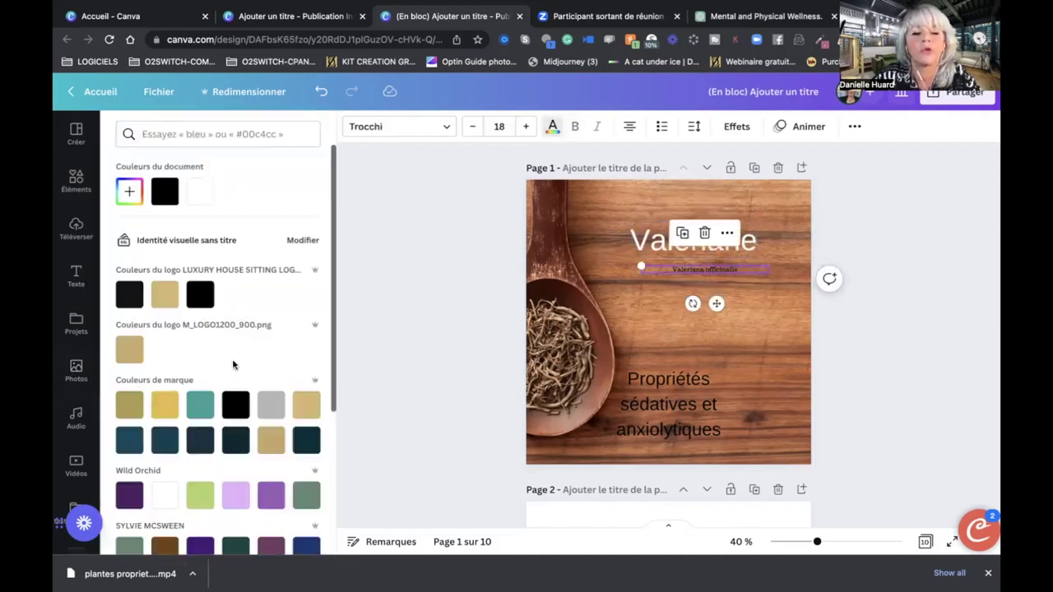
pyautogui.click(165, 496)
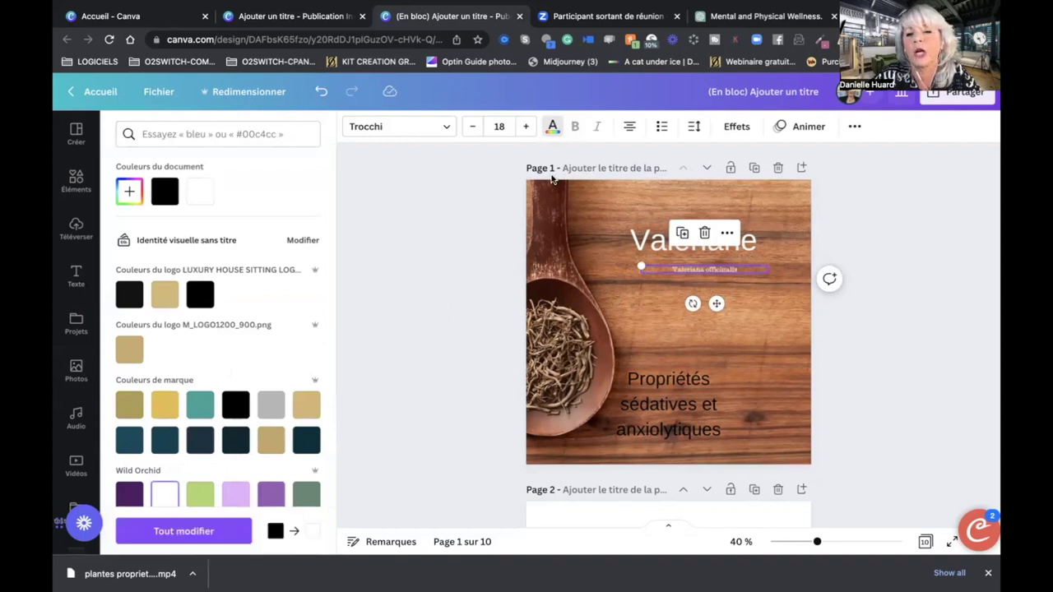
pyautogui.click(524, 128)
pyautogui.click(524, 128)
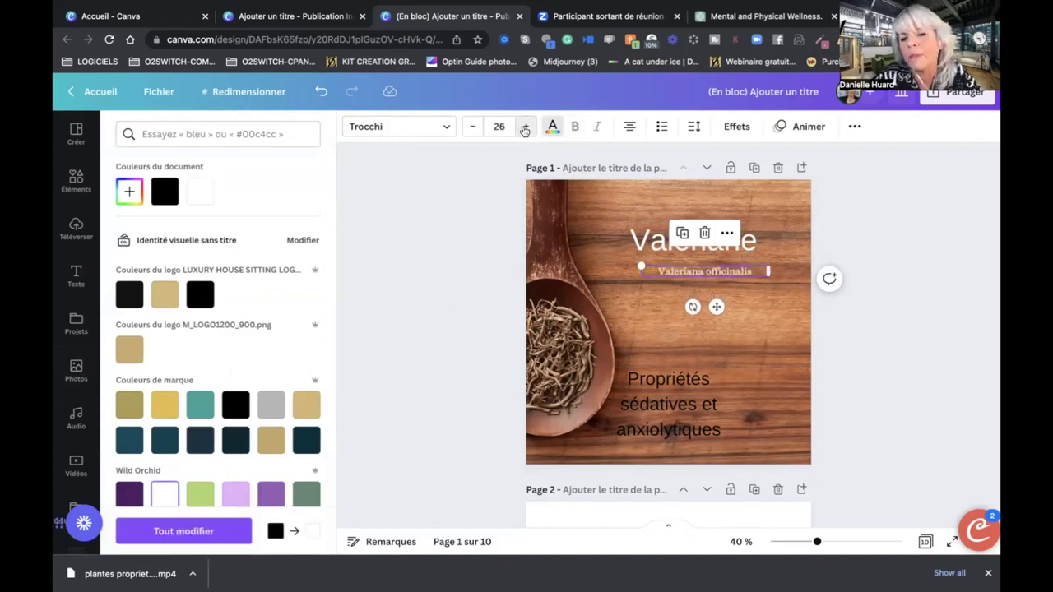
pyautogui.click(523, 129)
pyautogui.click(524, 129)
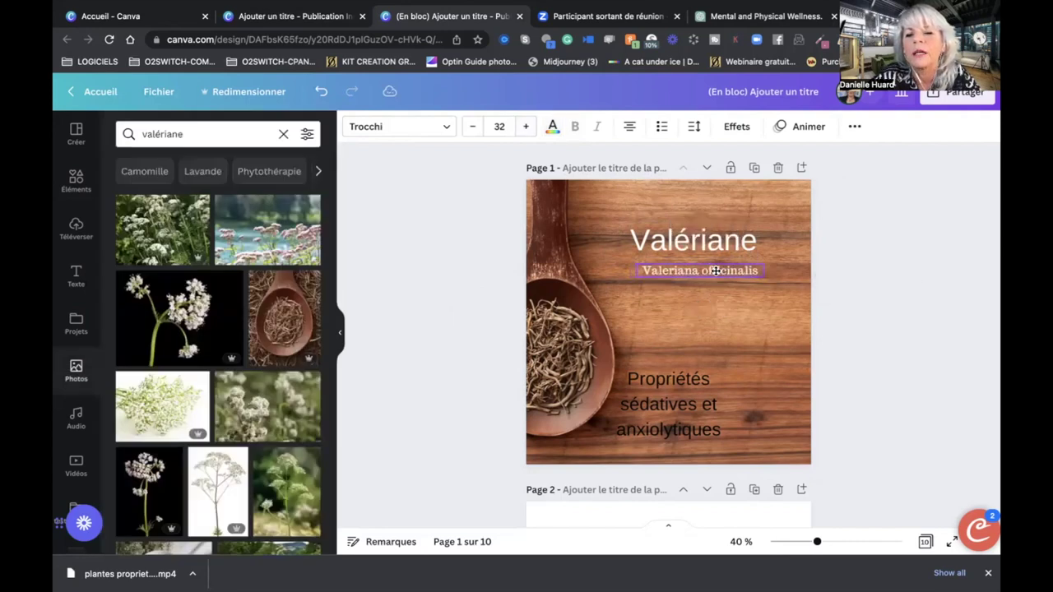
# Move page 1's properties text up beneath the Latin name, clear of the spoon, and colour it white.
pyautogui.moveTo(701, 378); pyautogui.dragTo(720, 332)
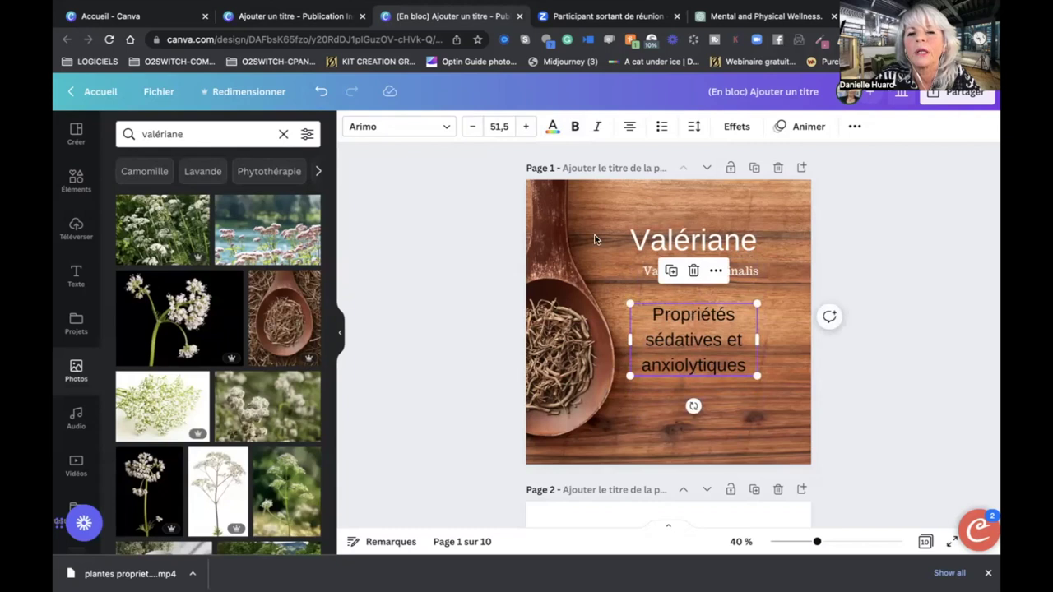
pyautogui.click(552, 128)
pyautogui.click(165, 496)
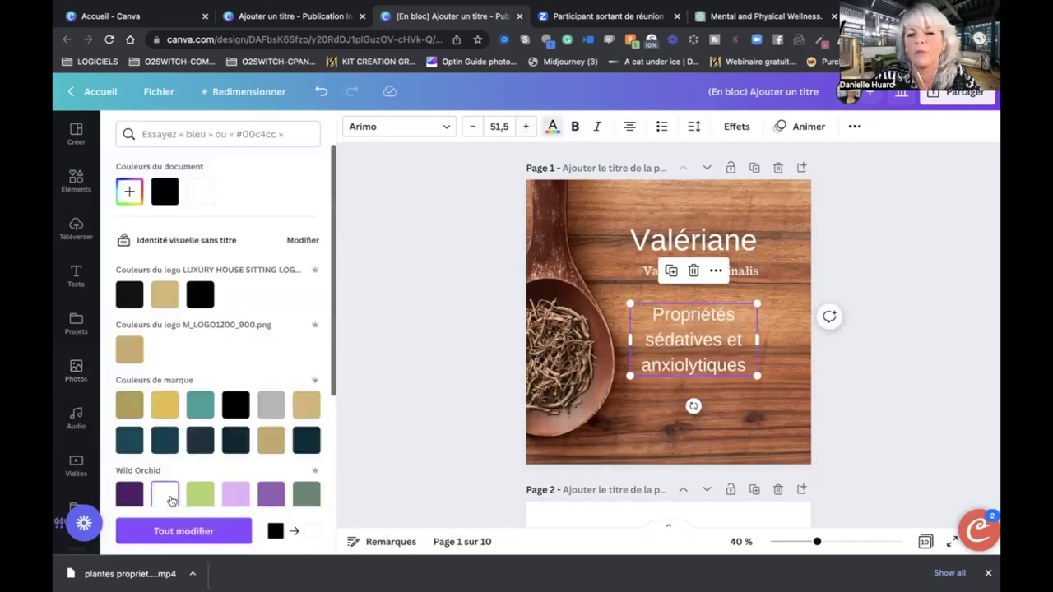
pyautogui.press('Escape')
pyautogui.moveTo(726, 354); pyautogui.dragTo(733, 342)
pyautogui.click(920, 289)
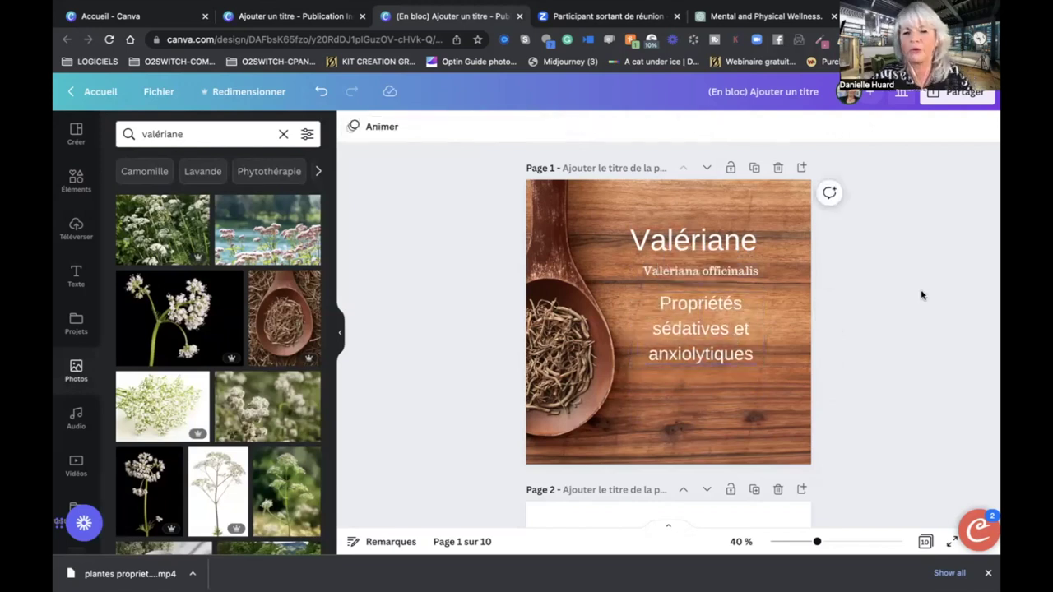
# Increase the Passiflore title's font size on page 2 to 85,5 and move it up clear of the Latin name.
pyautogui.scroll(-5, 922, 295)
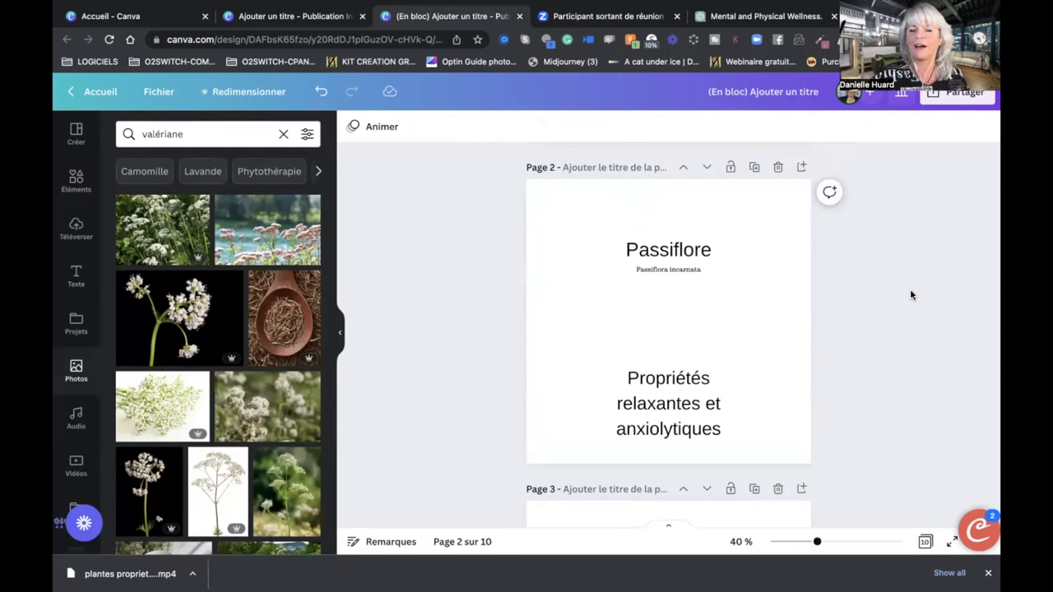
pyautogui.click(676, 250)
pyautogui.click(525, 129)
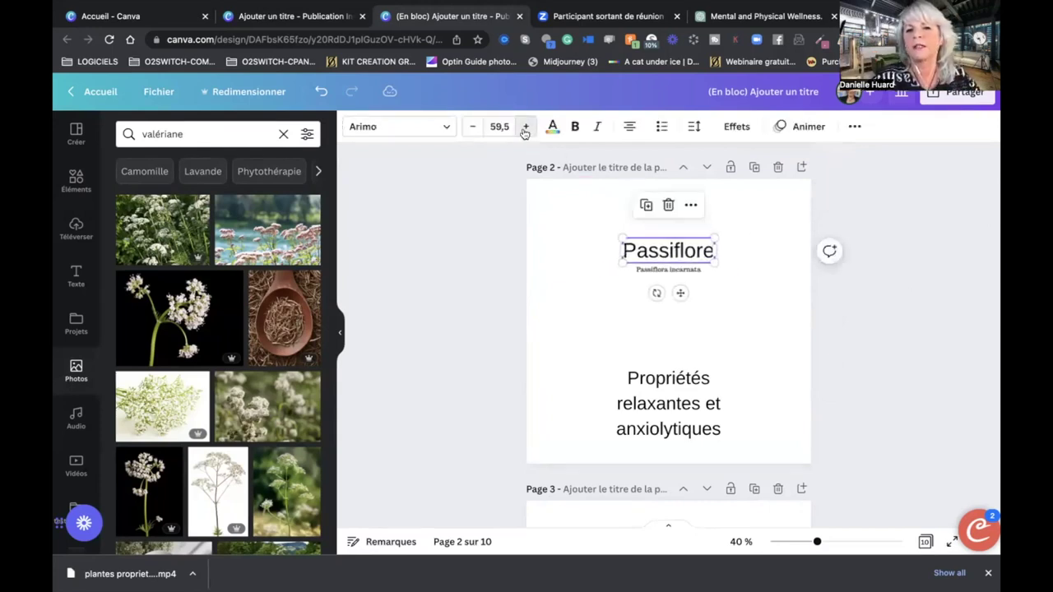
pyautogui.click(525, 129)
pyautogui.click(525, 129)
pyautogui.click(524, 129)
pyautogui.click(525, 129)
pyautogui.click(525, 129)
pyautogui.click(525, 129)
pyautogui.click(525, 129)
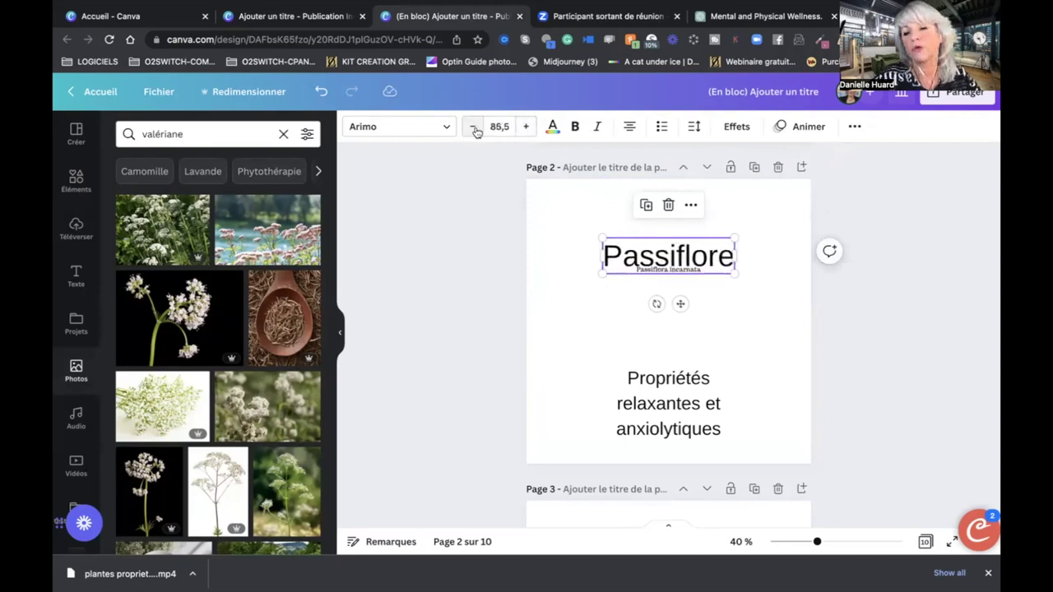
pyautogui.moveTo(711, 260); pyautogui.dragTo(711, 251)
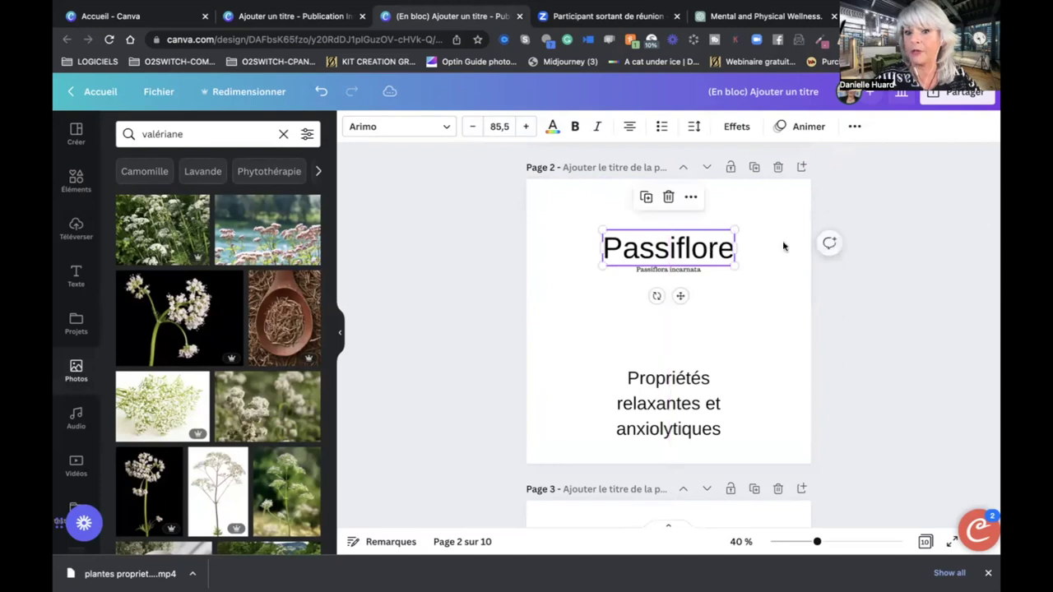
# Select page 2 and search the photo library for "passiflore".
pyautogui.click(828, 244)
pyautogui.click(559, 197)
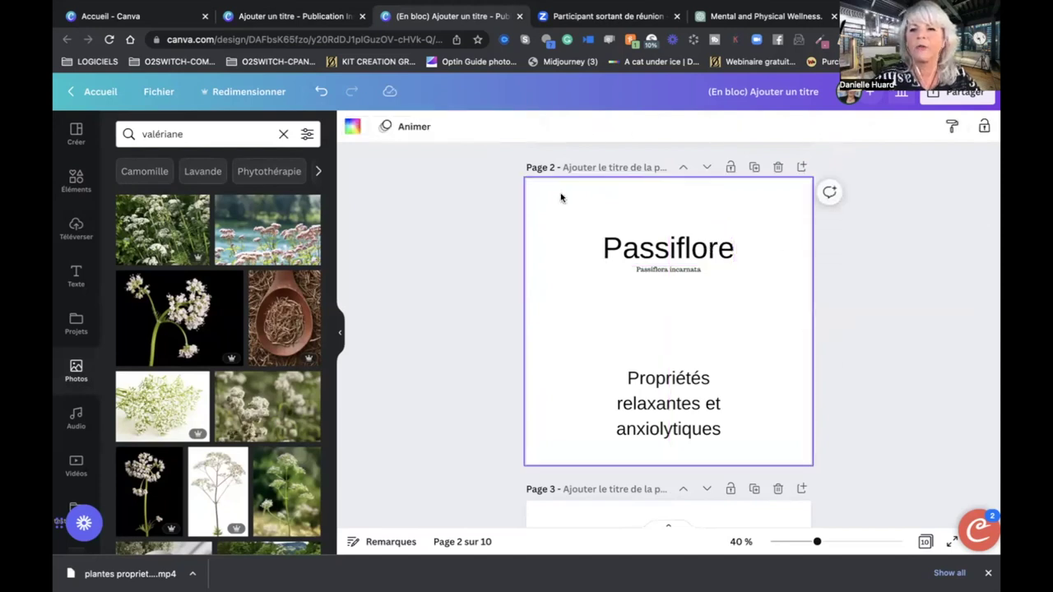
pyautogui.click(283, 133)
pyautogui.write('passi')
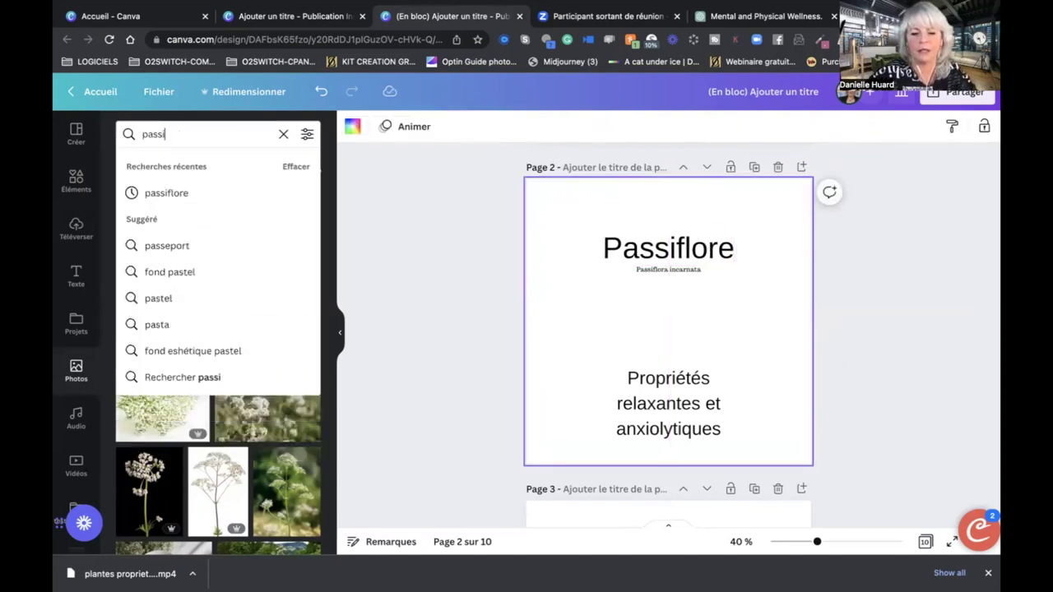
pyautogui.write('flore')
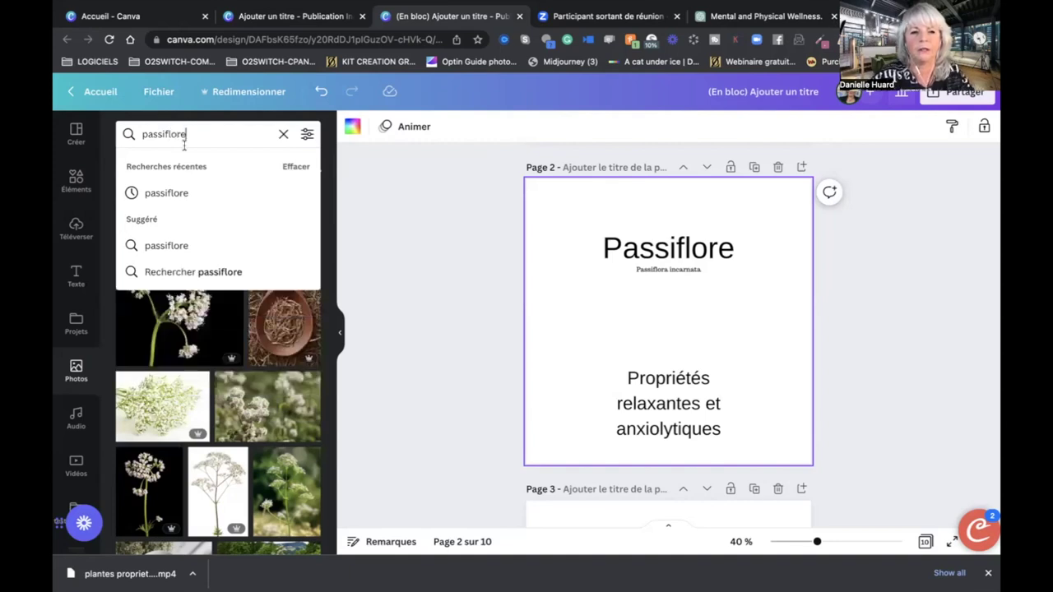
pyautogui.click(178, 190)
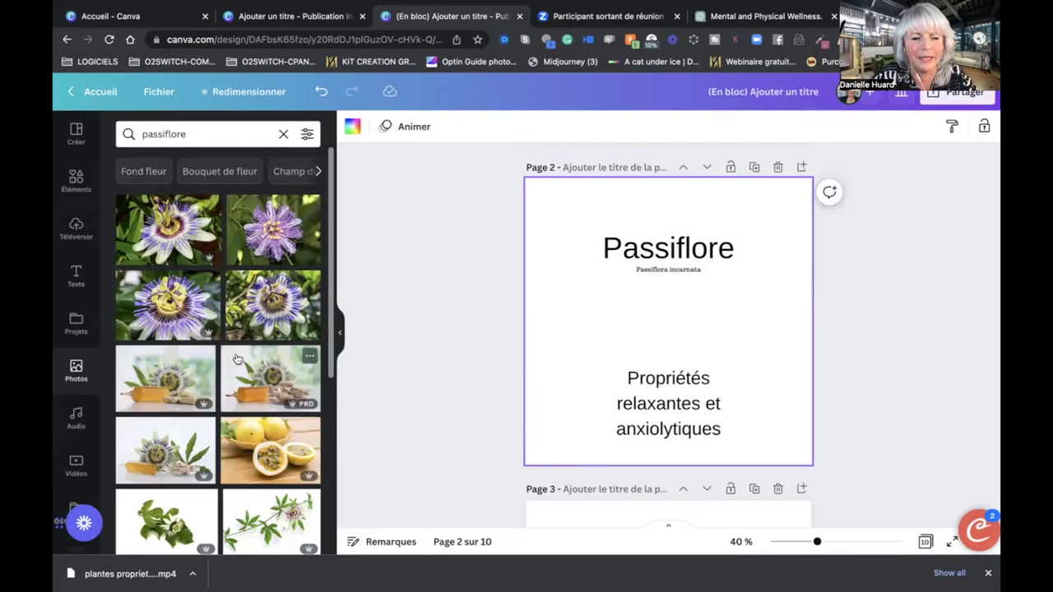
# Browse the passiflore photos and try a close-up of a white and purple passionflower as page 2's background.
pyautogui.scroll(-5, 236, 358)
pyautogui.scroll(-2, 236, 359)
pyautogui.scroll(7, 236, 359)
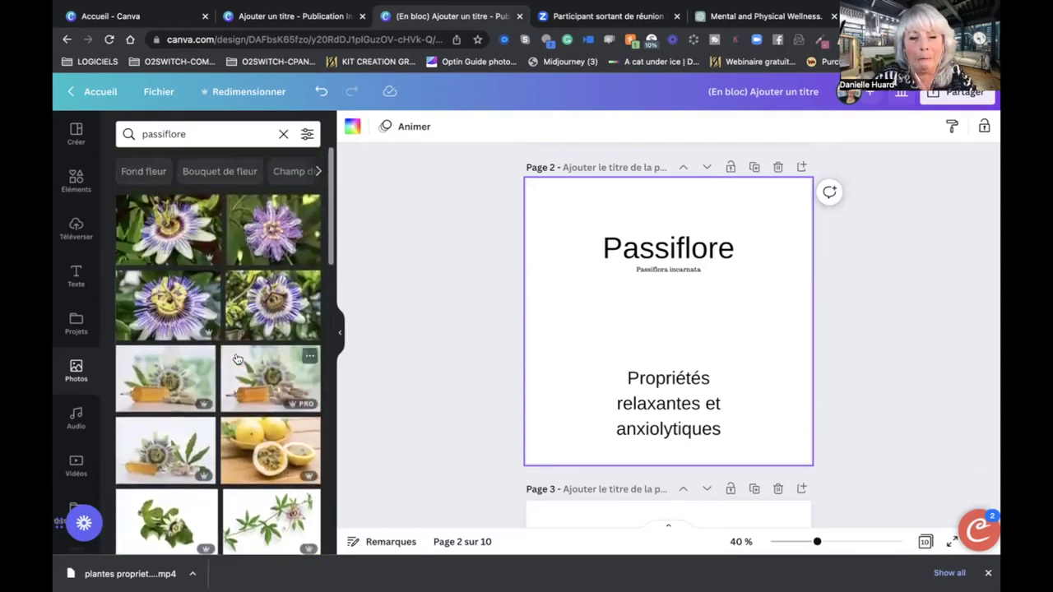
pyautogui.scroll(-1, 236, 359)
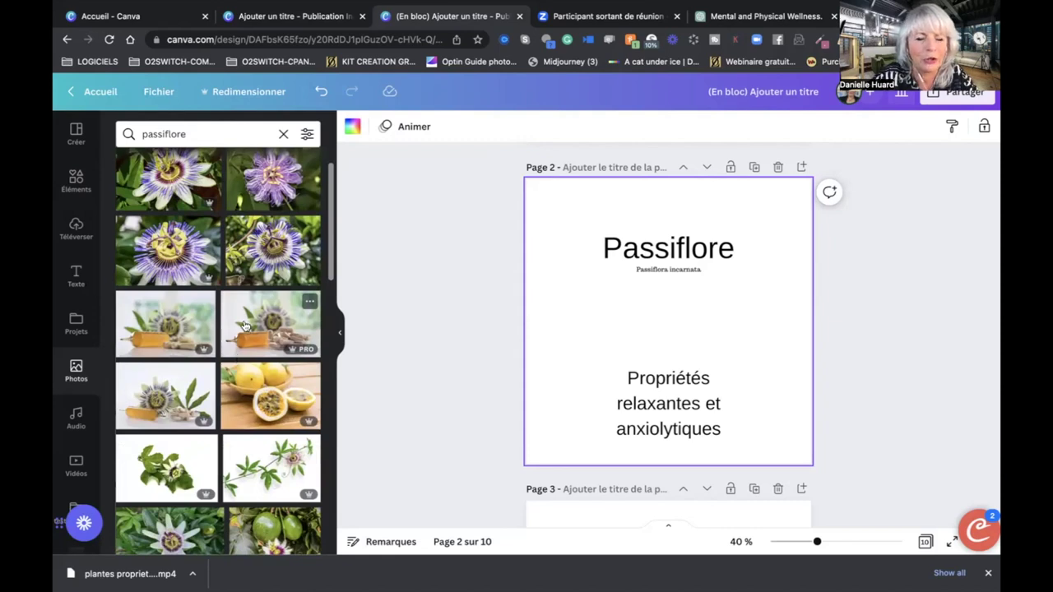
pyautogui.scroll(-1, 255, 345)
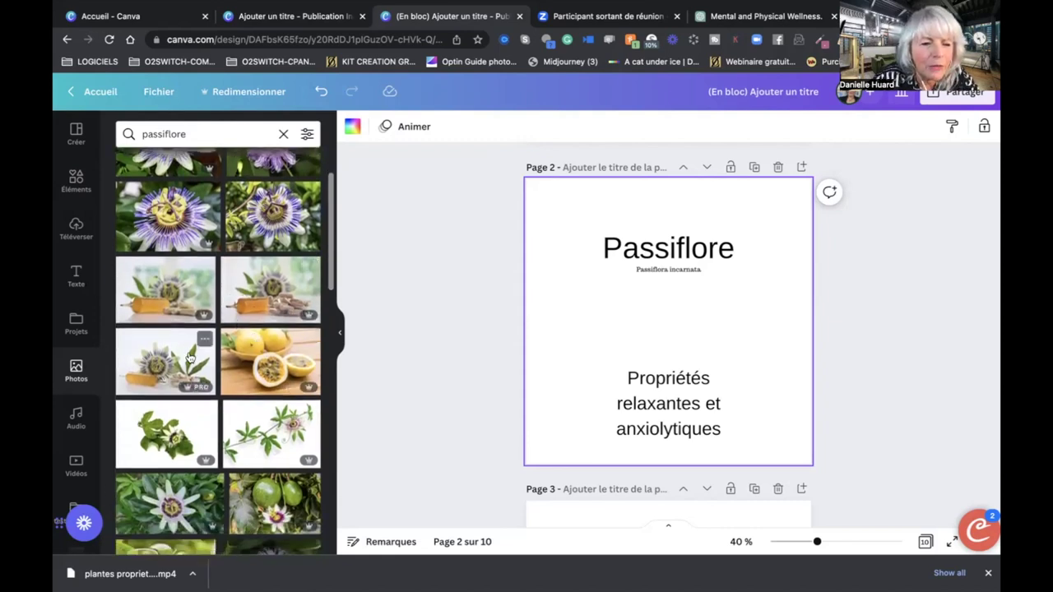
pyautogui.scroll(-10, 175, 356)
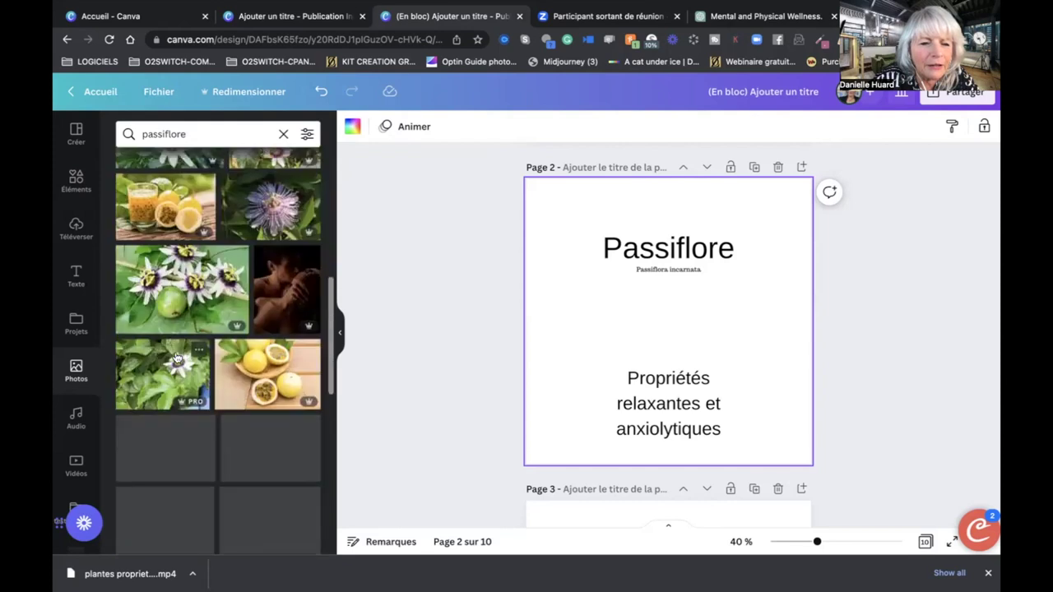
pyautogui.scroll(-2, 176, 357)
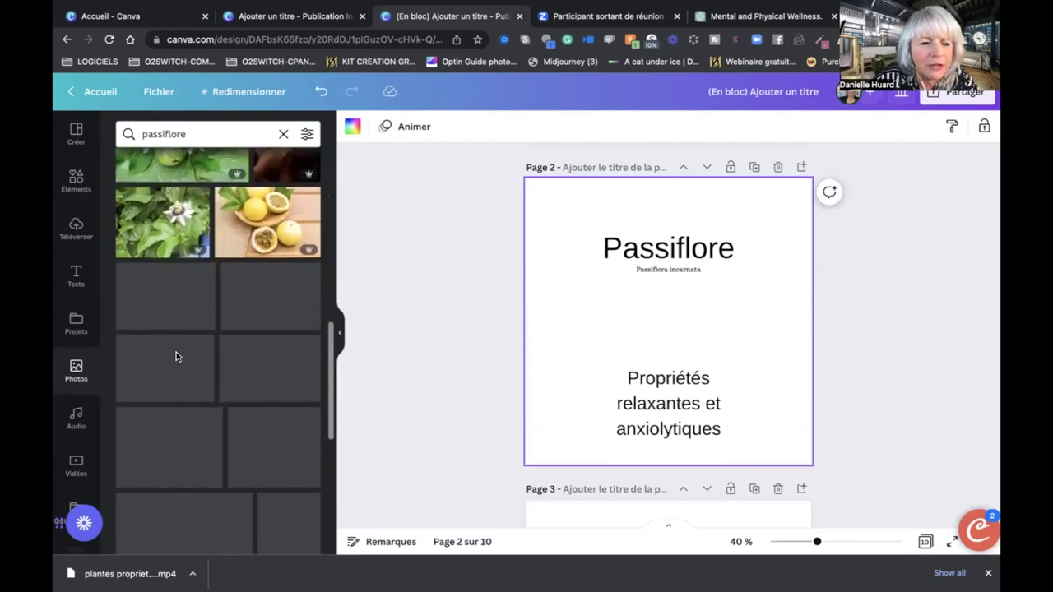
pyautogui.scroll(-1, 176, 357)
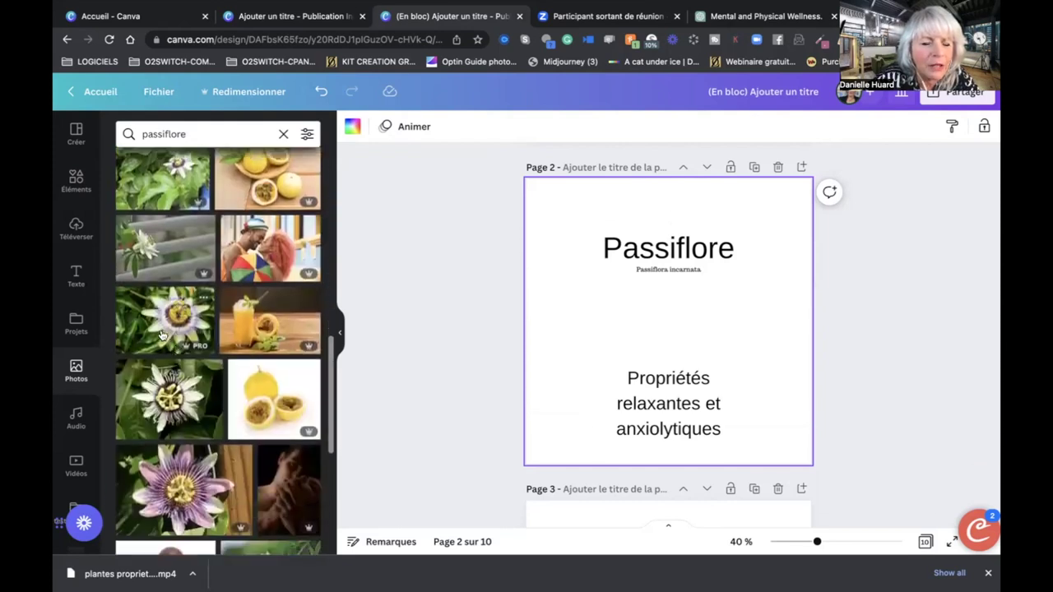
pyautogui.moveTo(437, 289); pyautogui.dragTo(537, 311)
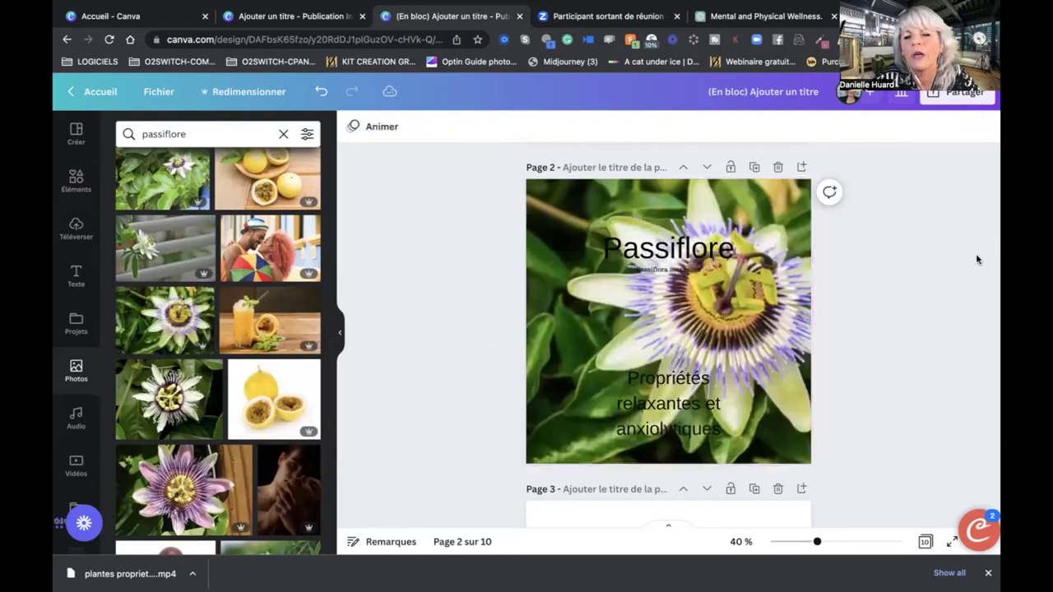
# Replace page 2's background with the side-view photo of a blue and white passionflower against dark foliage.
pyautogui.scroll(-2, 265, 400)
pyautogui.scroll(-4, 265, 400)
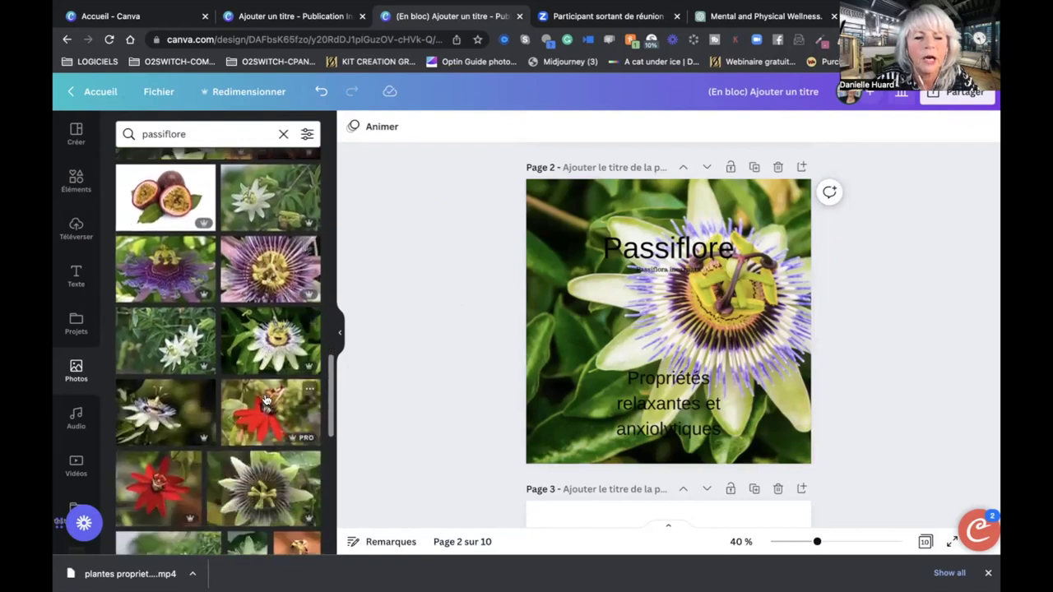
pyautogui.moveTo(511, 312); pyautogui.dragTo(549, 311)
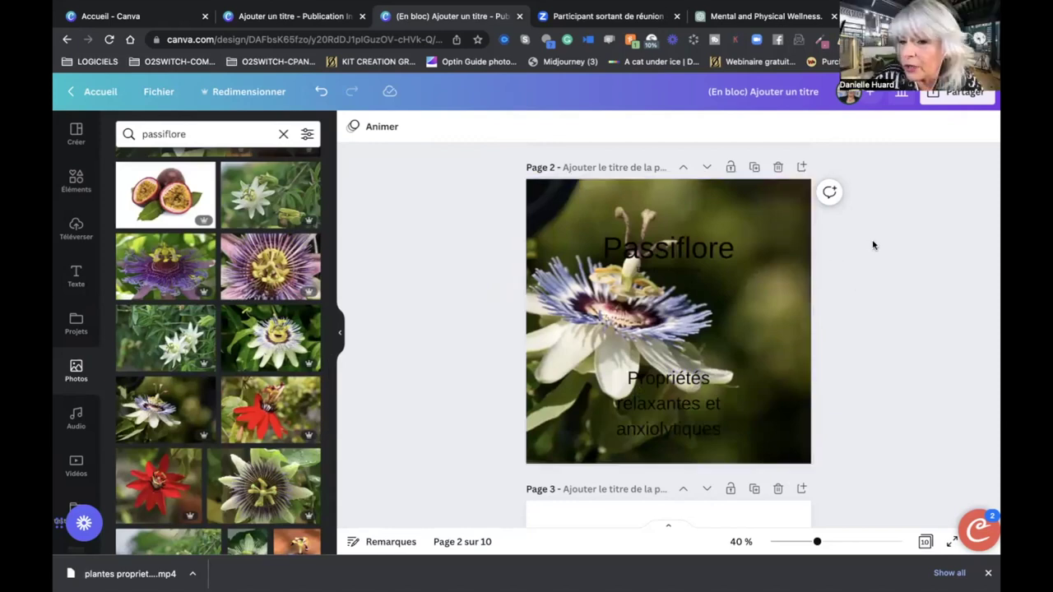
# Move the Passiflore title into the upper-right corner of page 2's design and colour it white.
pyautogui.moveTo(728, 248); pyautogui.dragTo(780, 220)
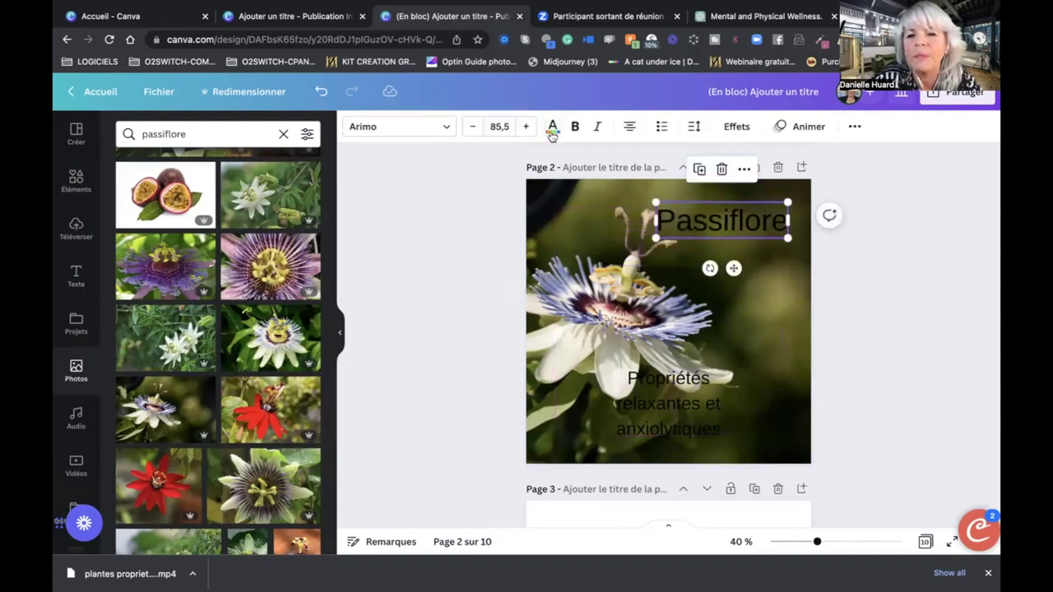
pyautogui.click(552, 130)
pyautogui.click(207, 192)
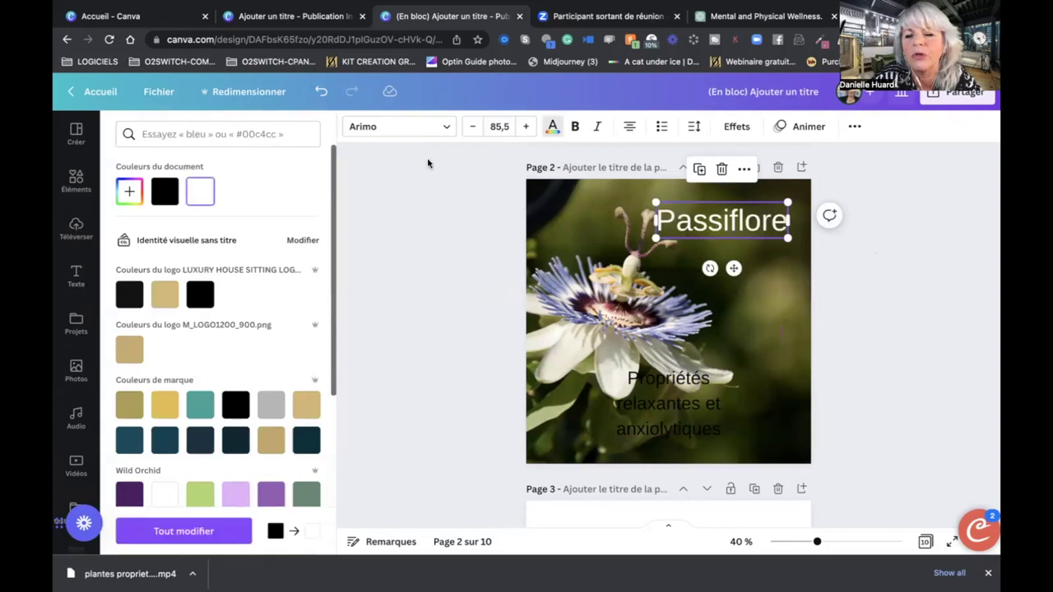
pyautogui.click(778, 230)
pyautogui.click(771, 224)
pyautogui.click(771, 224)
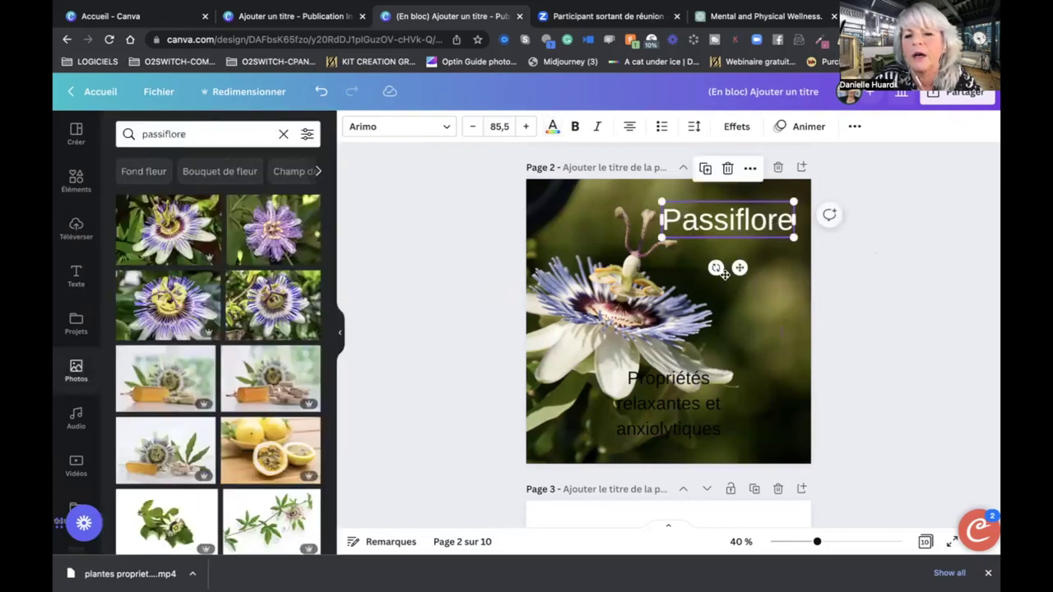
# Place the Latin name Passiflora incarnata directly under page 2's Passiflore title and colour it white.
pyautogui.moveTo(694, 275); pyautogui.dragTo(768, 257)
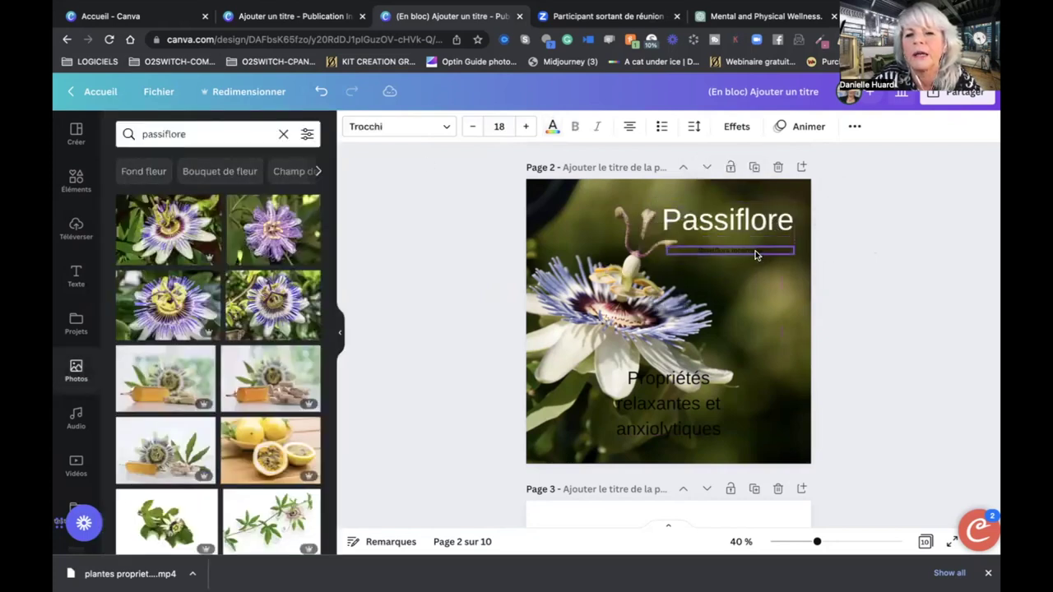
pyautogui.click(553, 129)
pyautogui.click(202, 193)
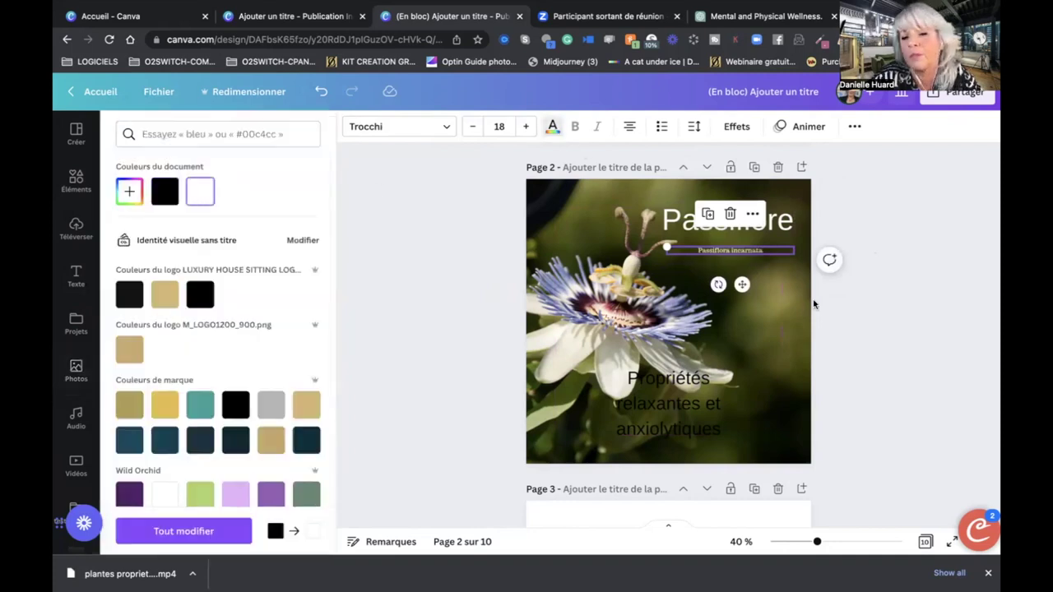
# Enlarge page 2's Latin name to size 25 and nudge it slightly closer to the Passiflore title.
pyautogui.click(525, 127)
pyautogui.click(525, 126)
pyautogui.click(526, 127)
pyautogui.moveTo(771, 252); pyautogui.dragTo(771, 247)
# Colour page 2's properties text white and move it beneath the Latin name, beside the flower.
pyautogui.click(712, 430)
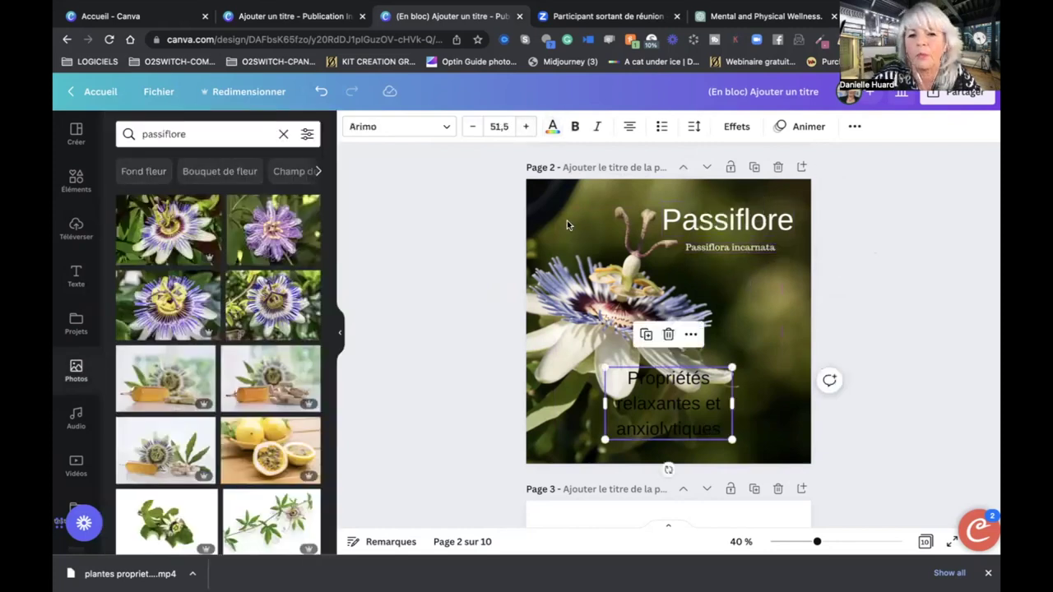
pyautogui.click(552, 128)
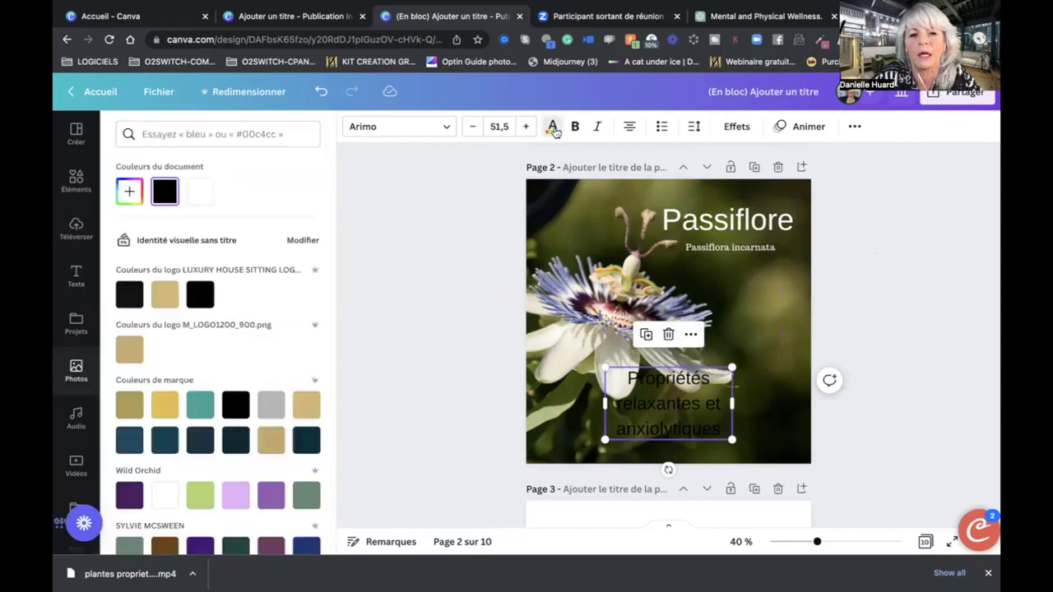
pyautogui.click(209, 192)
pyautogui.click(733, 408)
pyautogui.moveTo(719, 393); pyautogui.dragTo(794, 296)
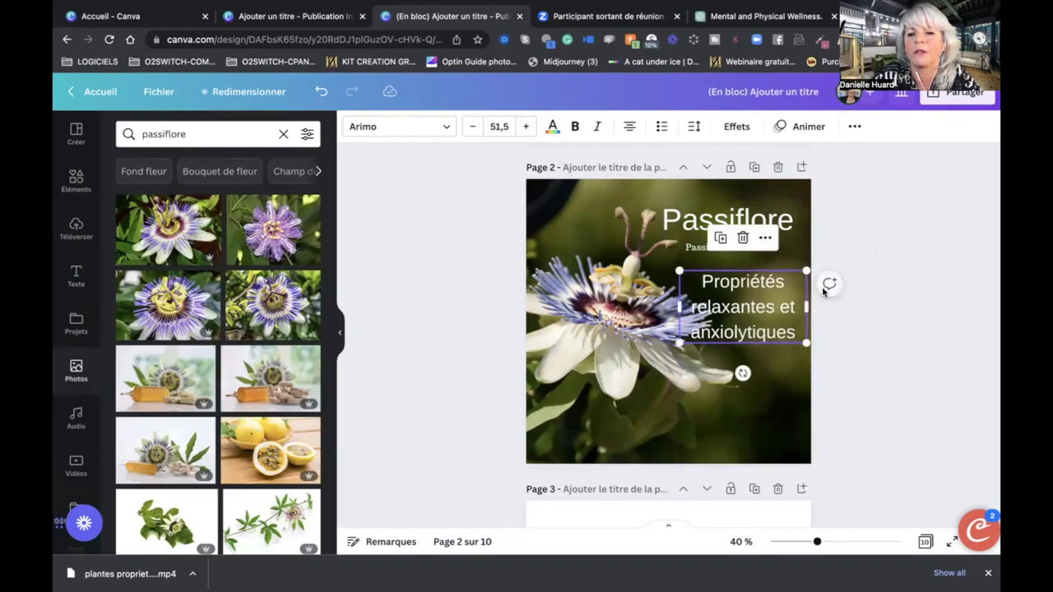
# Reposition page 2's background photo so the passionflower sits further left, clear of the text.
pyautogui.click(648, 342)
pyautogui.doubleClick(608, 352)
pyautogui.moveTo(609, 352); pyautogui.dragTo(579, 355)
pyautogui.click(966, 259)
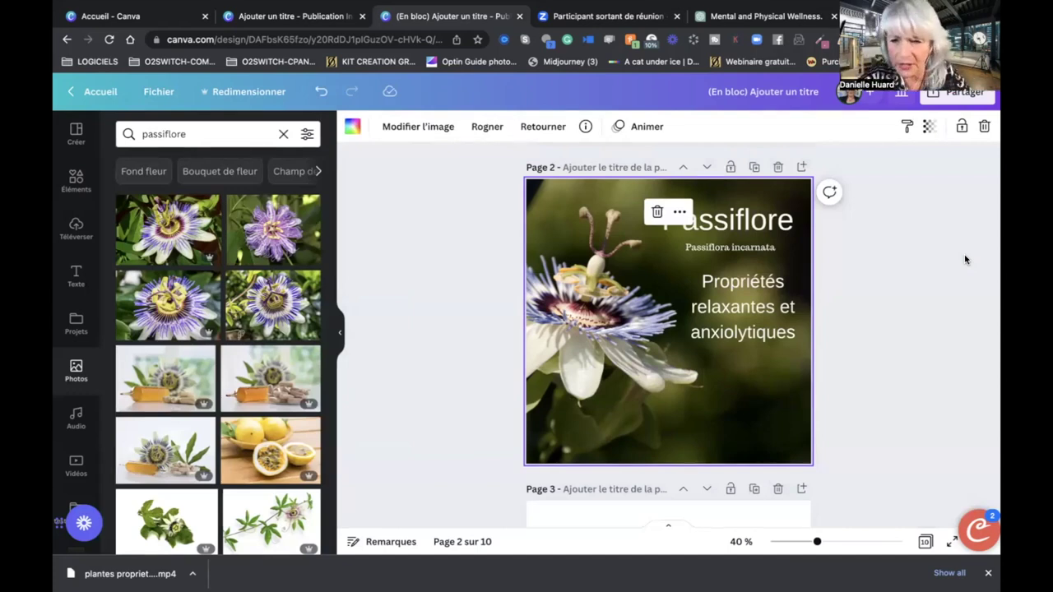
pyautogui.click(751, 332)
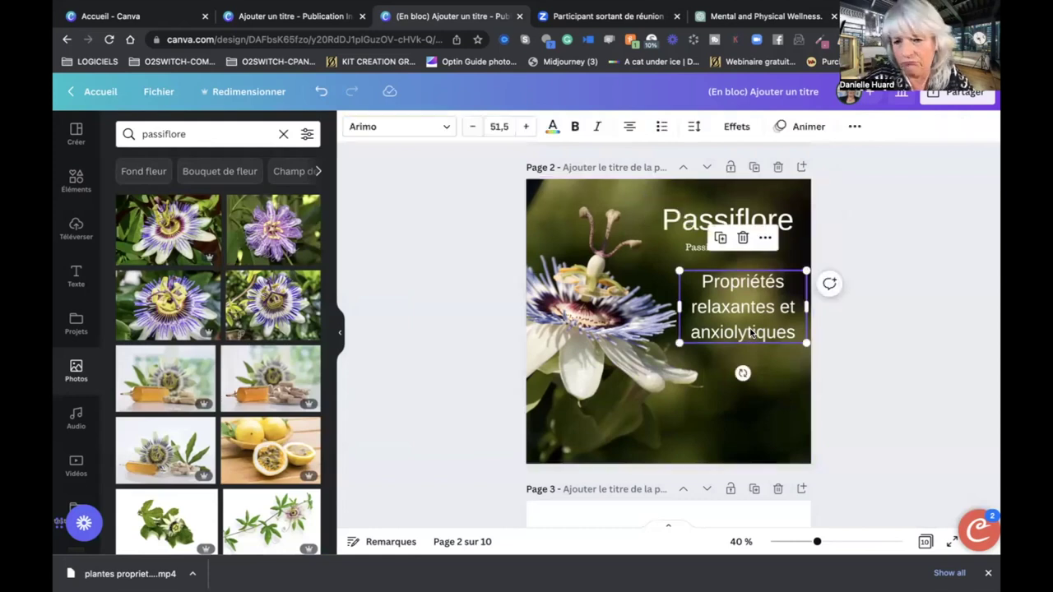
pyautogui.click(750, 329)
pyautogui.click(895, 329)
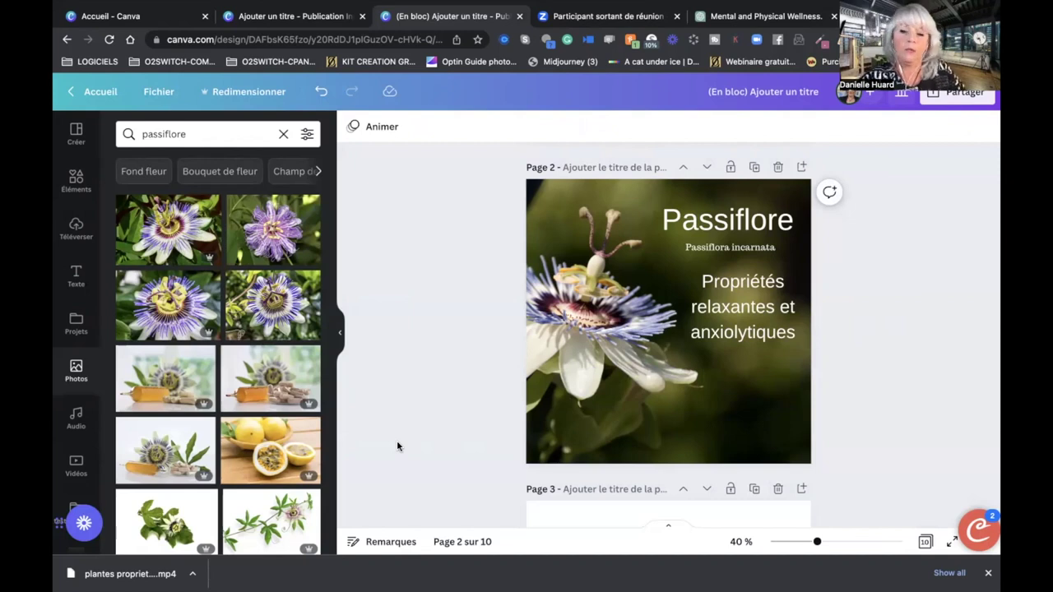
# Remove the backdrop from page 2's passionflower photo with the background remover, leaving the flower as a cutout.
pyautogui.click(558, 200)
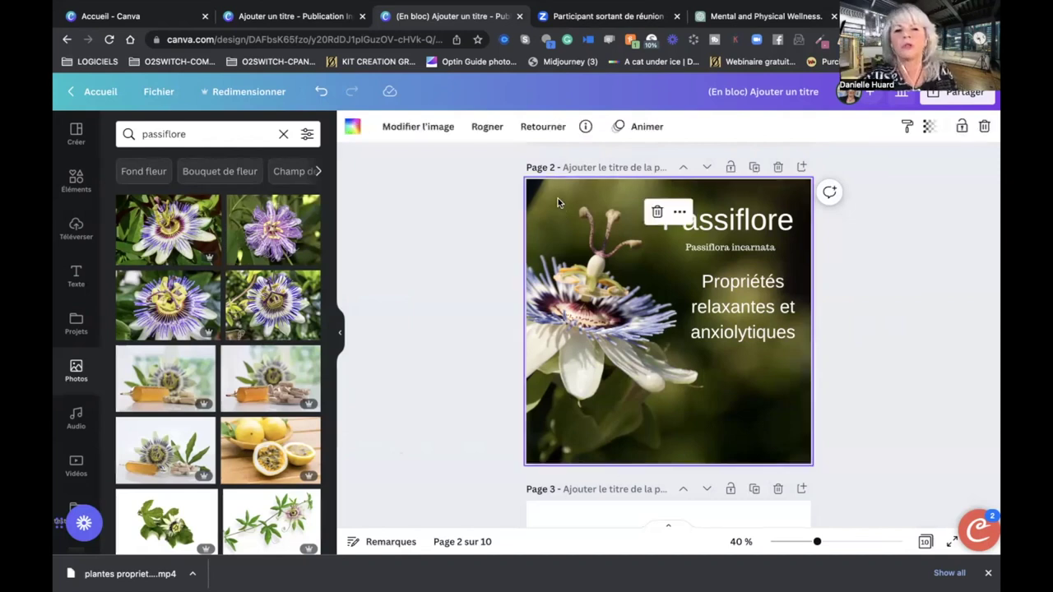
pyautogui.click(420, 127)
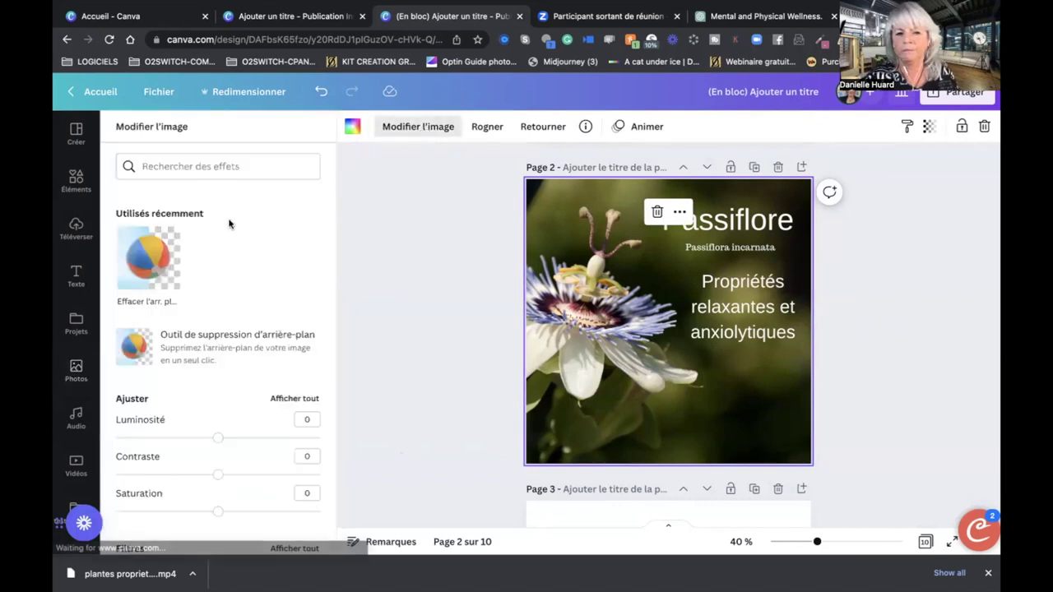
pyautogui.click(148, 255)
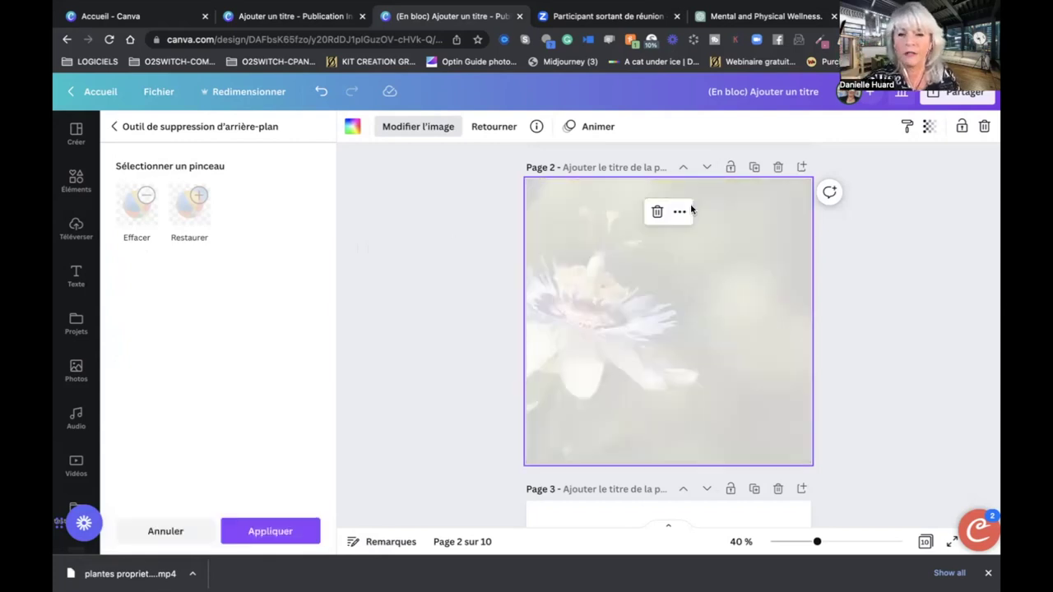
pyautogui.click(929, 282)
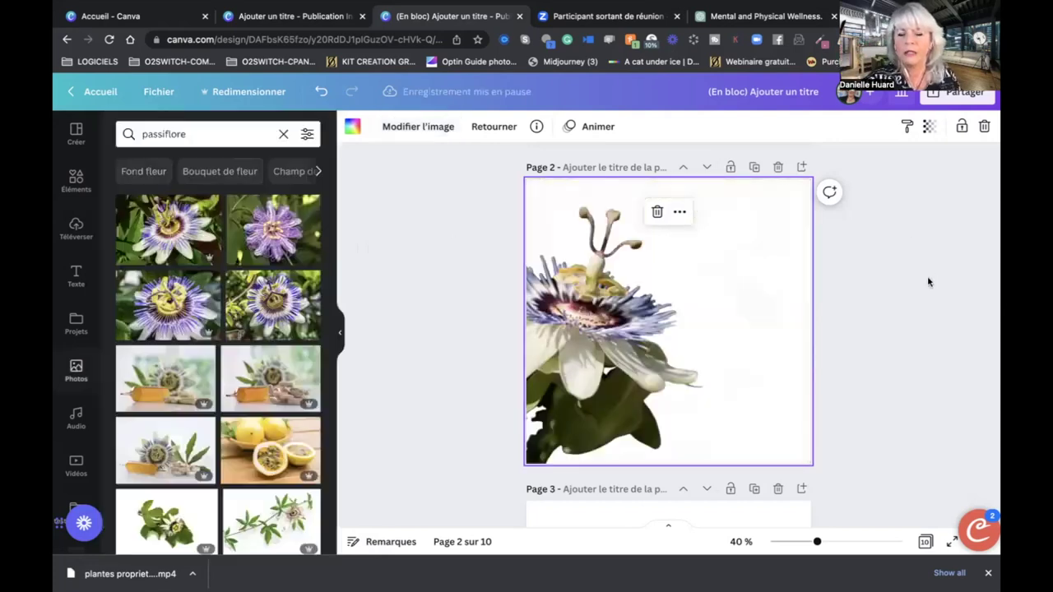
# Colour page 2's Passiflore title black.
pyautogui.click(763, 230)
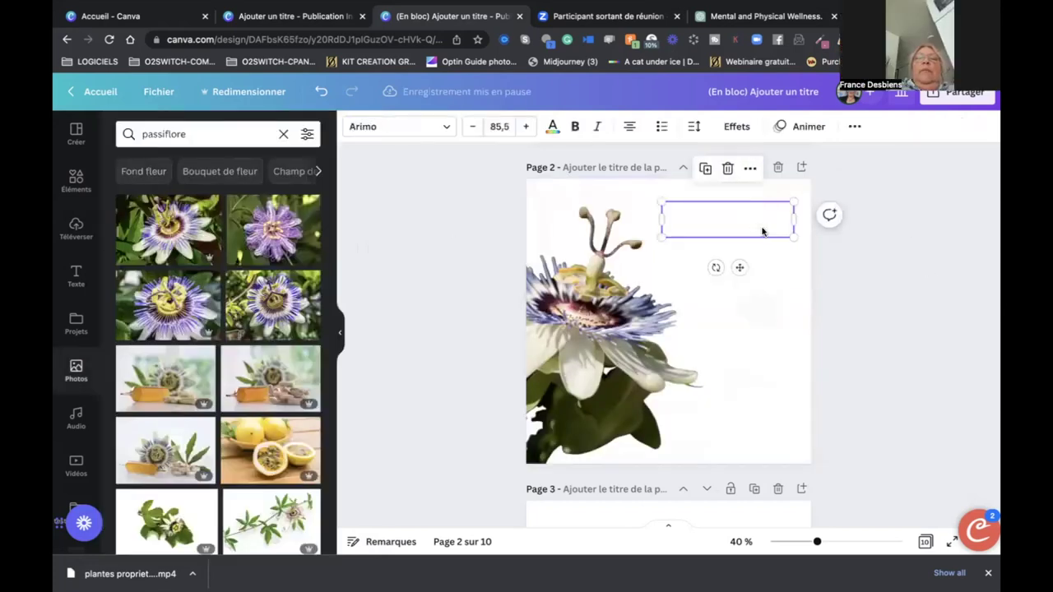
pyautogui.click(552, 128)
pyautogui.click(164, 191)
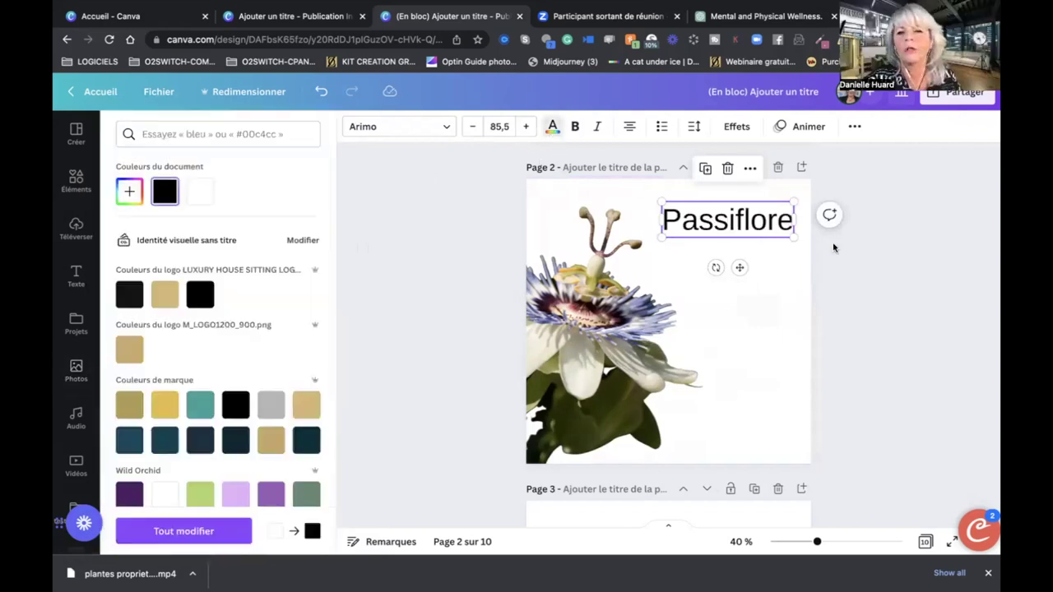
pyautogui.click(862, 260)
# Colour the properties text on page 2 black.
pyautogui.click(755, 261)
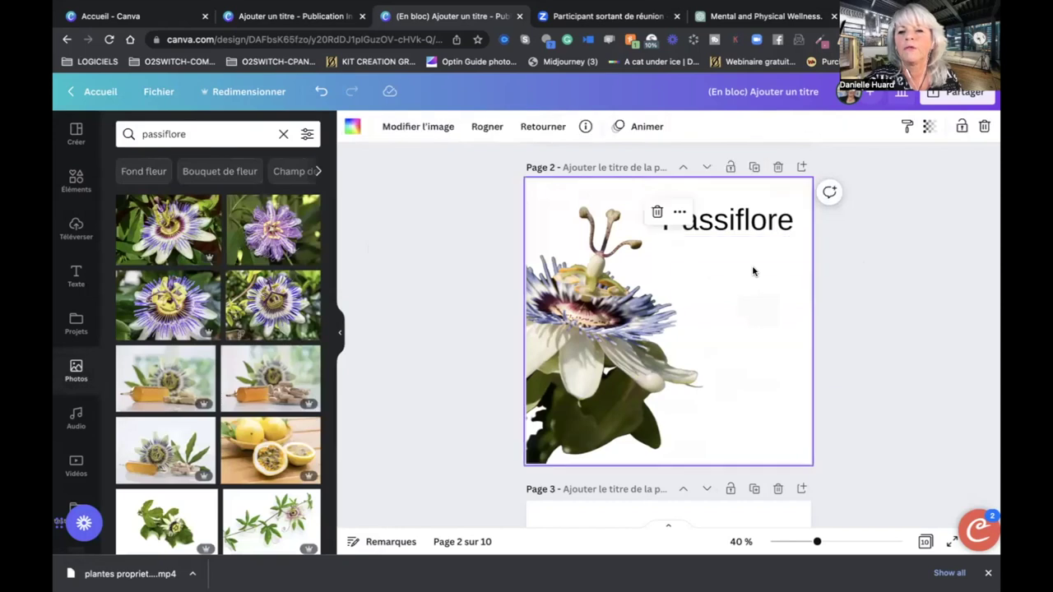
pyautogui.click(743, 303)
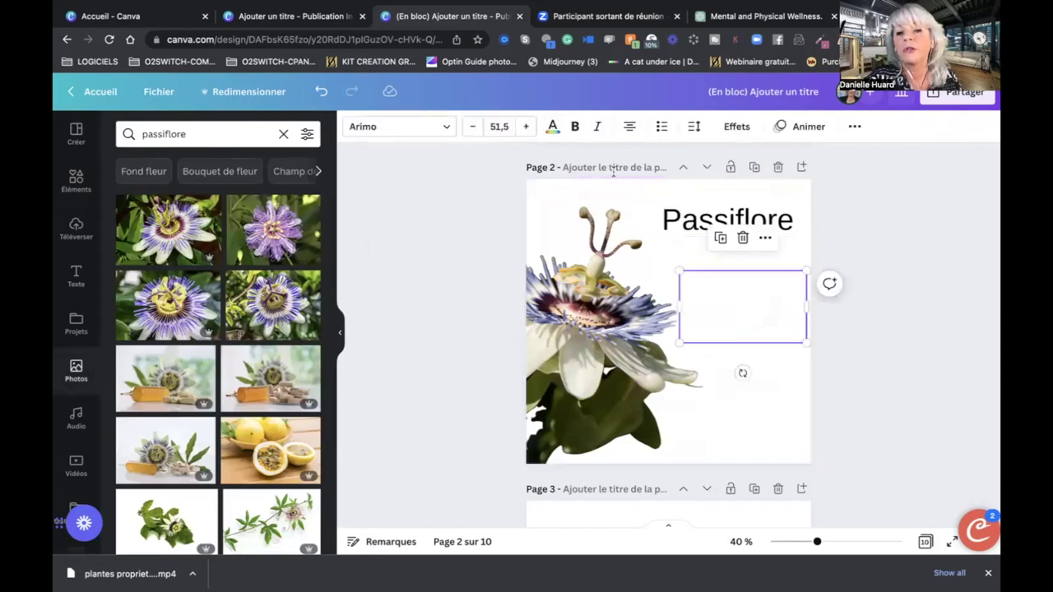
pyautogui.click(552, 128)
pyautogui.click(200, 294)
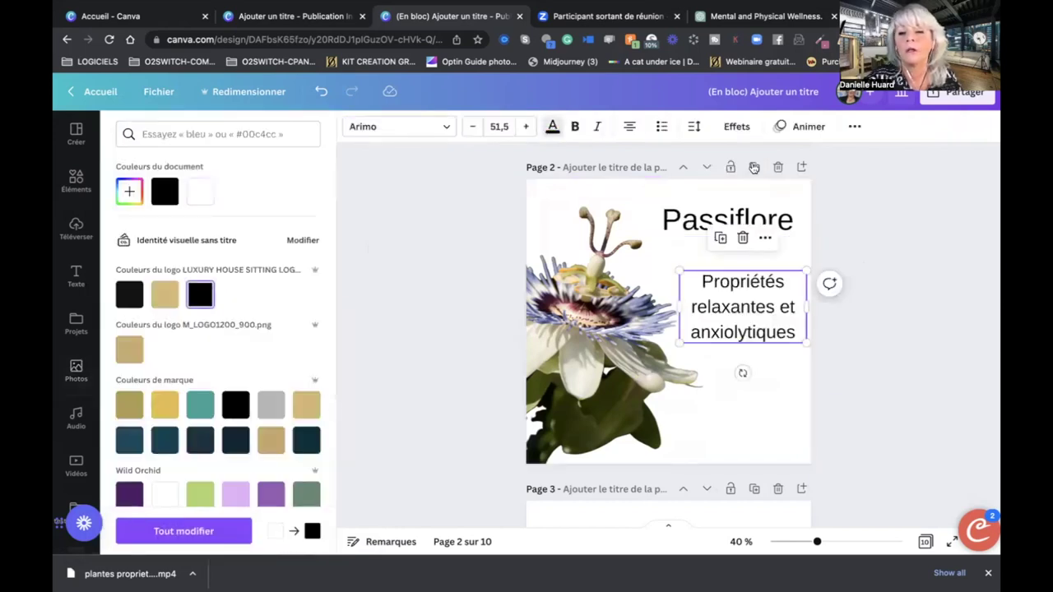
pyautogui.click(876, 224)
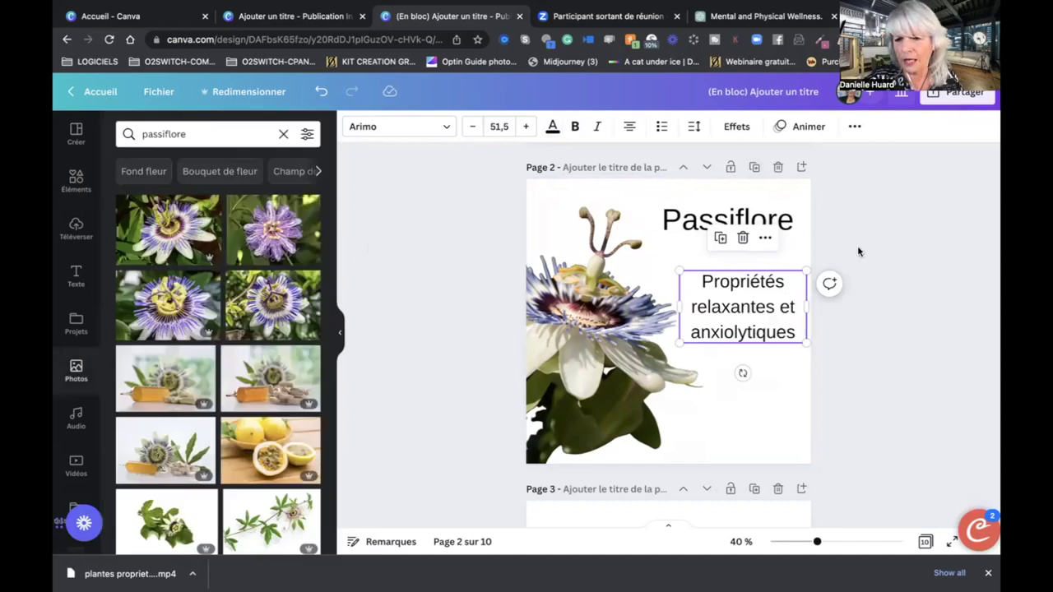
pyautogui.click(858, 251)
# Colour the Latin name Passiflora incarnata on page 2 black.
pyautogui.click(730, 247)
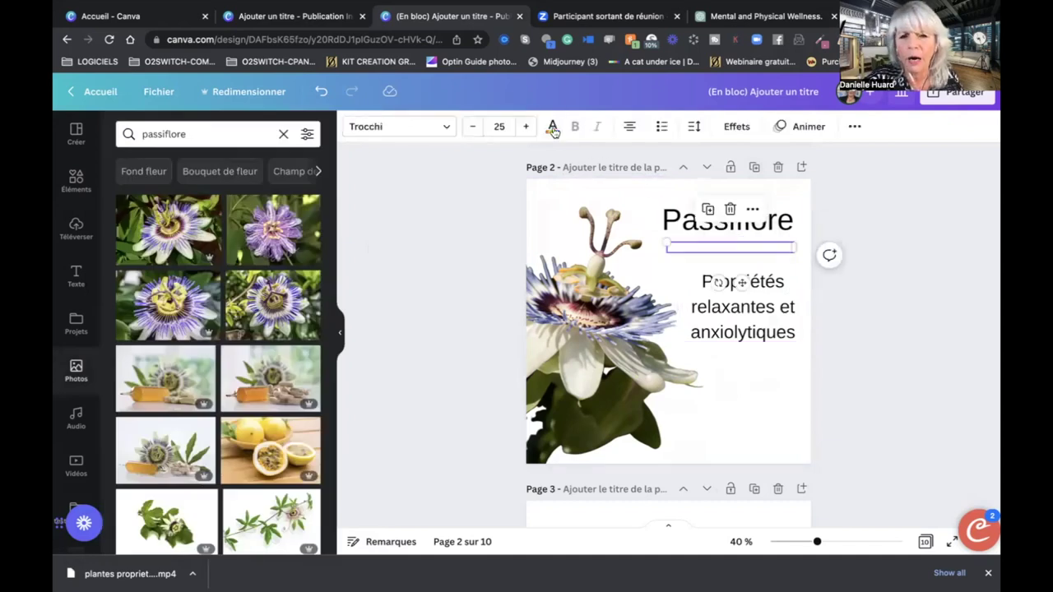
pyautogui.click(552, 128)
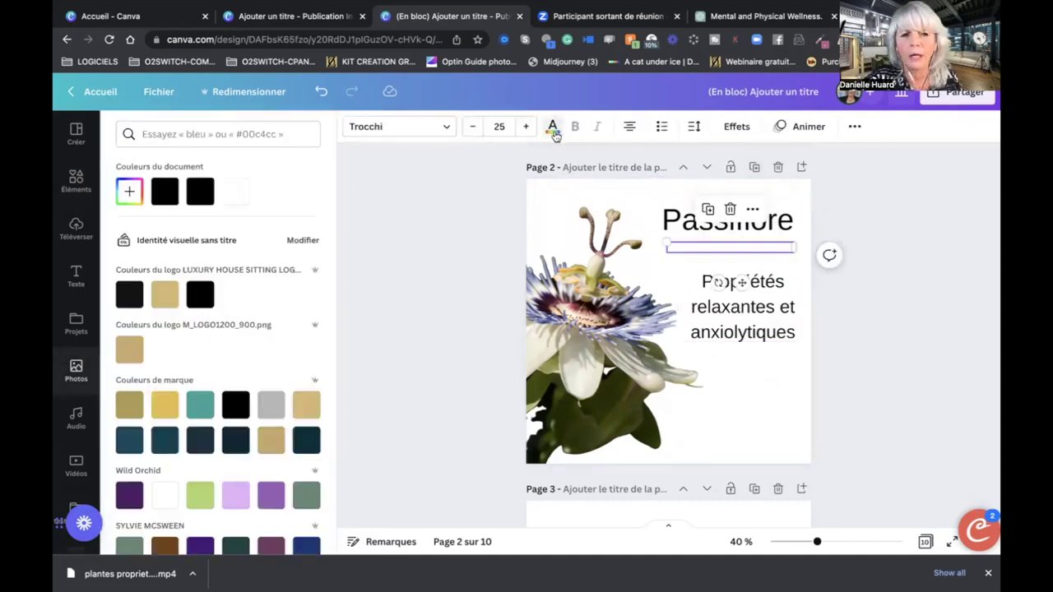
pyautogui.click(200, 193)
pyautogui.click(924, 267)
pyautogui.click(923, 265)
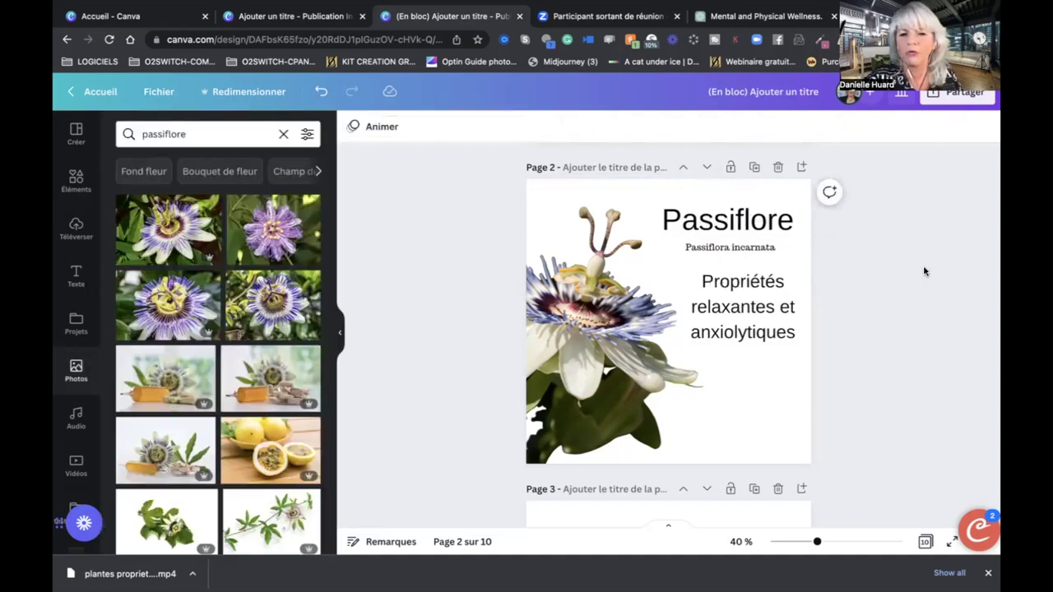
# Enlarge page 3's Camomille title to size 85.5 and move it up, clear of the Latin name.
pyautogui.scroll(-4, 979, 401)
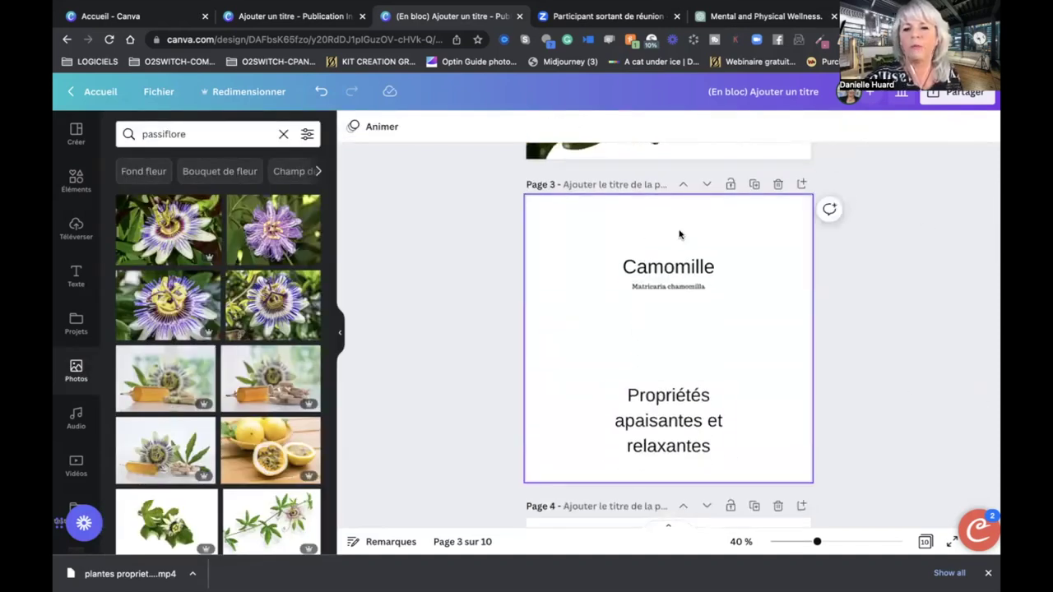
pyautogui.click(580, 222)
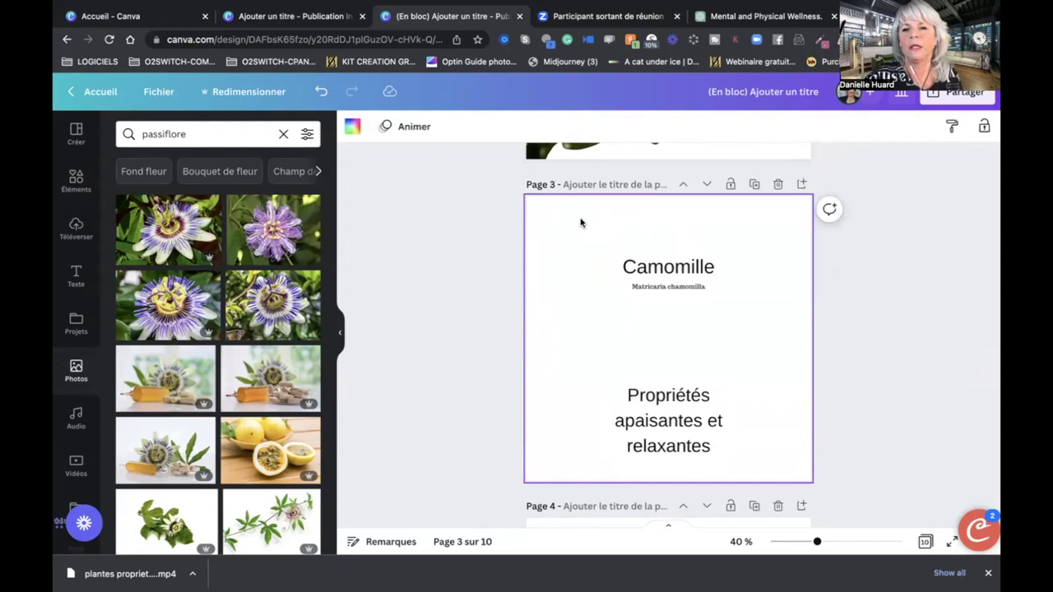
pyautogui.click(670, 265)
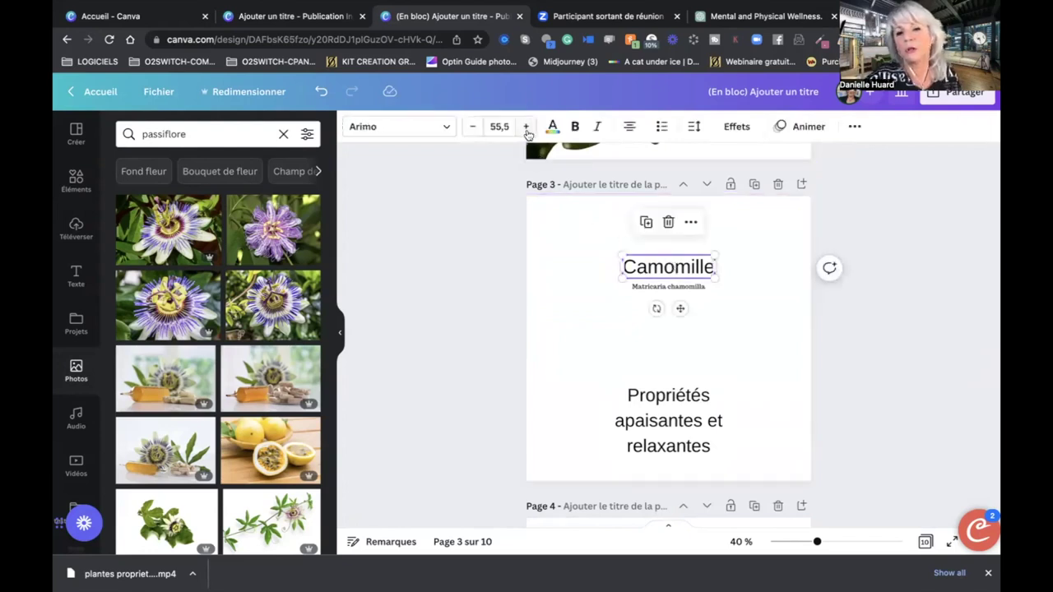
pyautogui.click(526, 127)
pyautogui.click(526, 128)
pyautogui.click(527, 127)
pyautogui.click(526, 127)
pyautogui.click(526, 127)
pyautogui.click(526, 127)
pyautogui.click(526, 128)
pyautogui.click(525, 127)
pyautogui.click(473, 128)
pyautogui.click(473, 129)
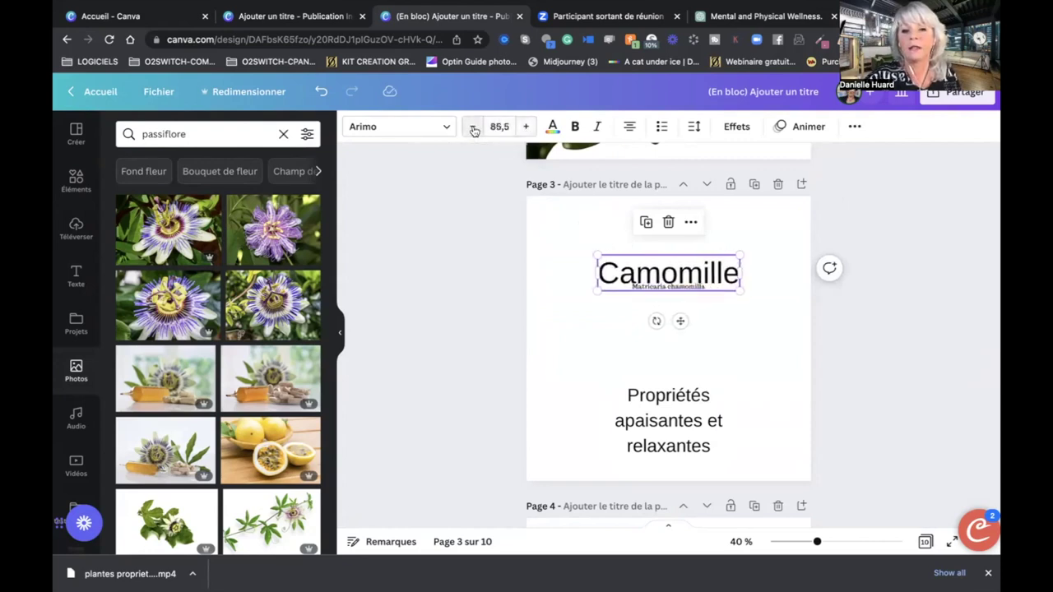
pyautogui.moveTo(724, 280); pyautogui.dragTo(727, 248)
pyautogui.click(918, 254)
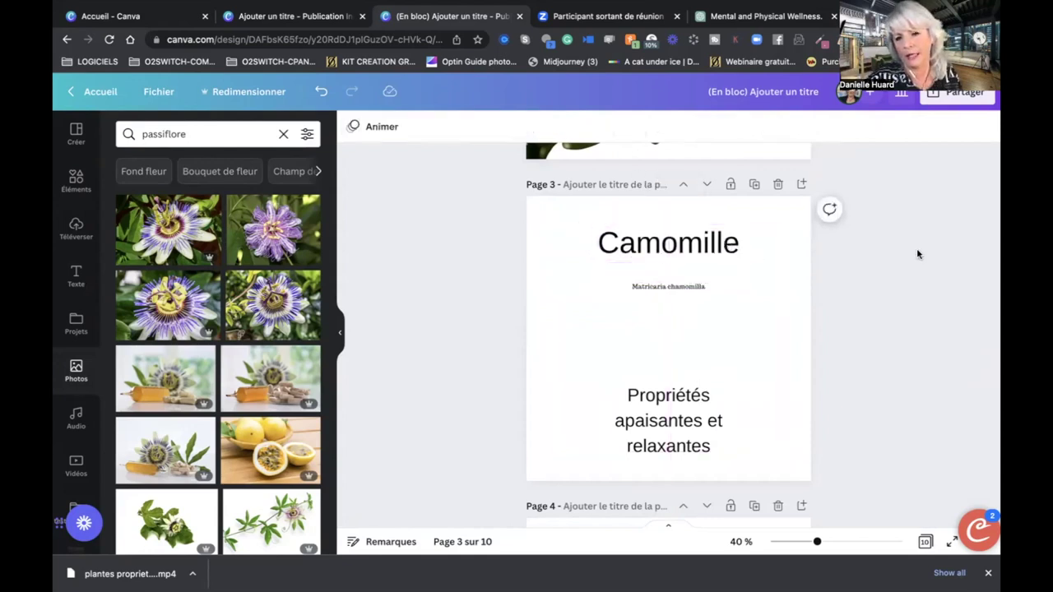
# Check the font size of page 2's Latin name and set page 3's Matricaria chamomilla to size 25.
pyautogui.scroll(3, 764, 282)
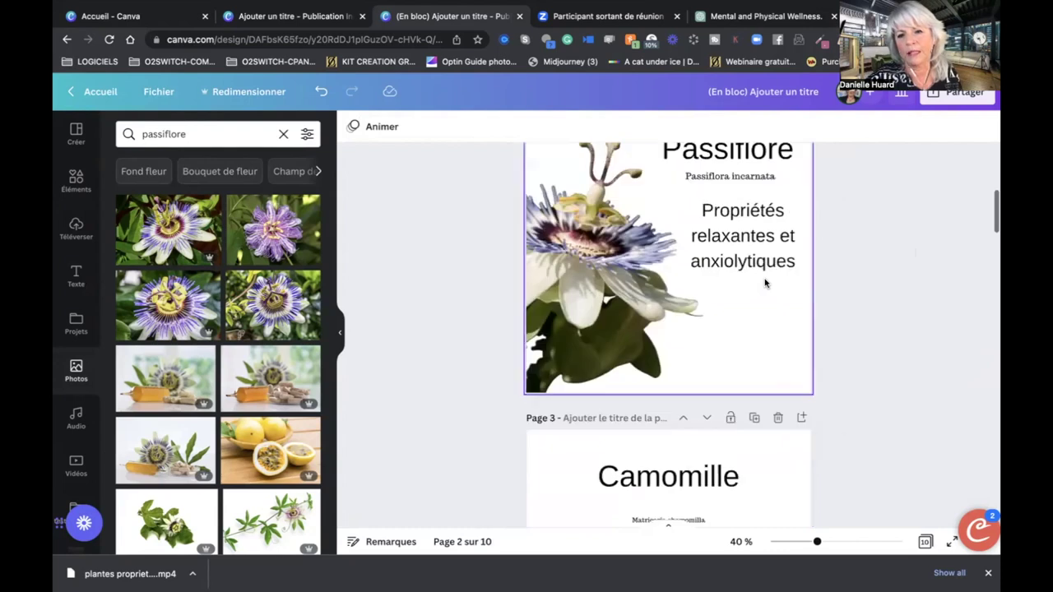
pyautogui.click(742, 179)
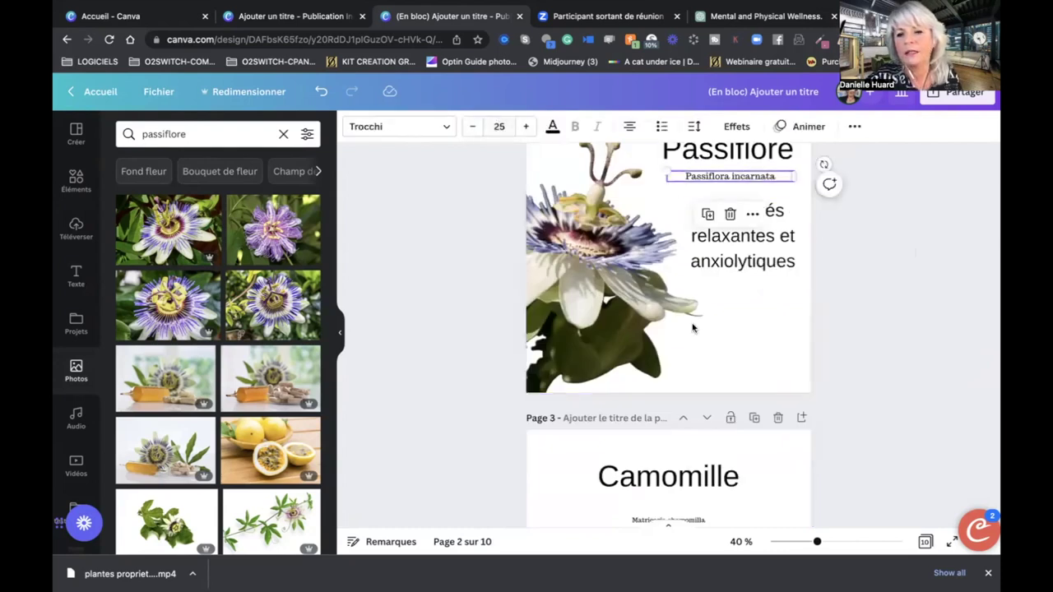
pyautogui.scroll(-2, 691, 325)
pyautogui.click(689, 409)
pyautogui.click(526, 126)
pyautogui.click(526, 127)
pyautogui.click(525, 127)
pyautogui.click(526, 126)
pyautogui.click(526, 127)
pyautogui.click(526, 126)
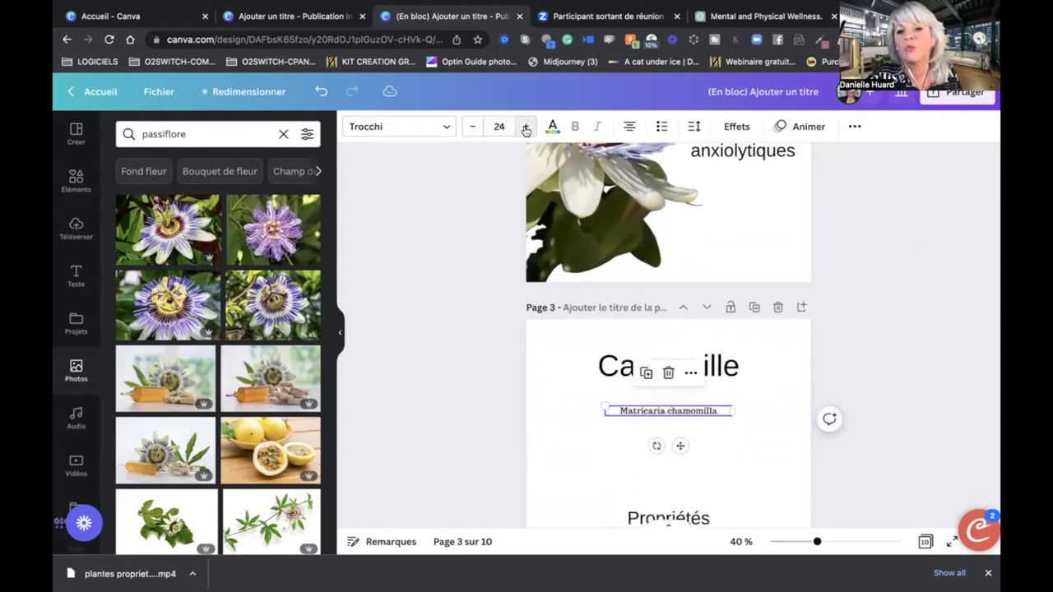
pyautogui.click(526, 127)
pyautogui.click(857, 294)
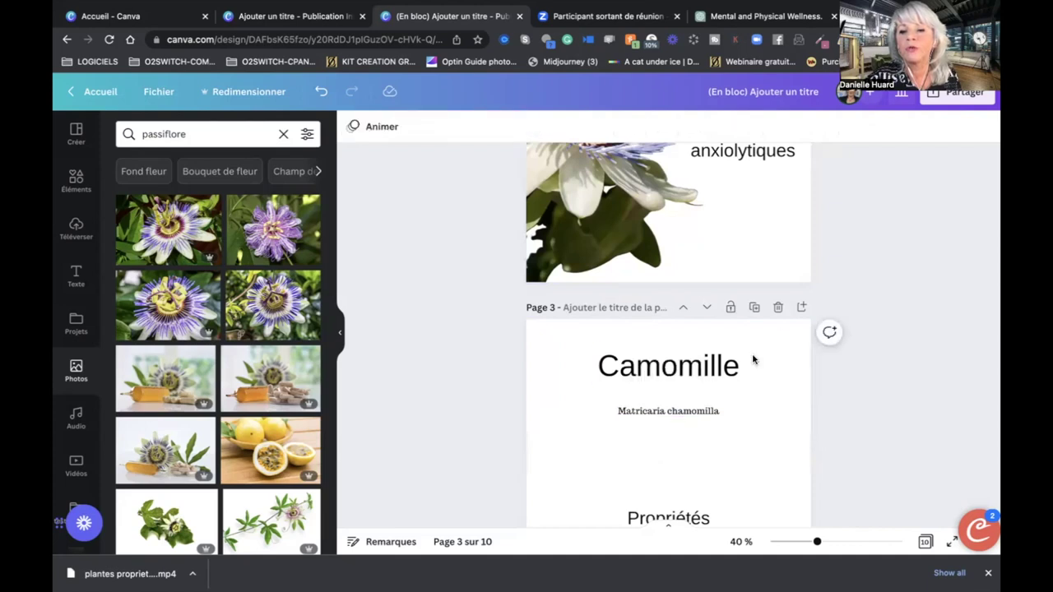
# Move the Latin name Matricaria chamomilla up, directly beneath page 3's Camomille title.
pyautogui.click(706, 411)
pyautogui.moveTo(706, 411); pyautogui.dragTo(706, 396)
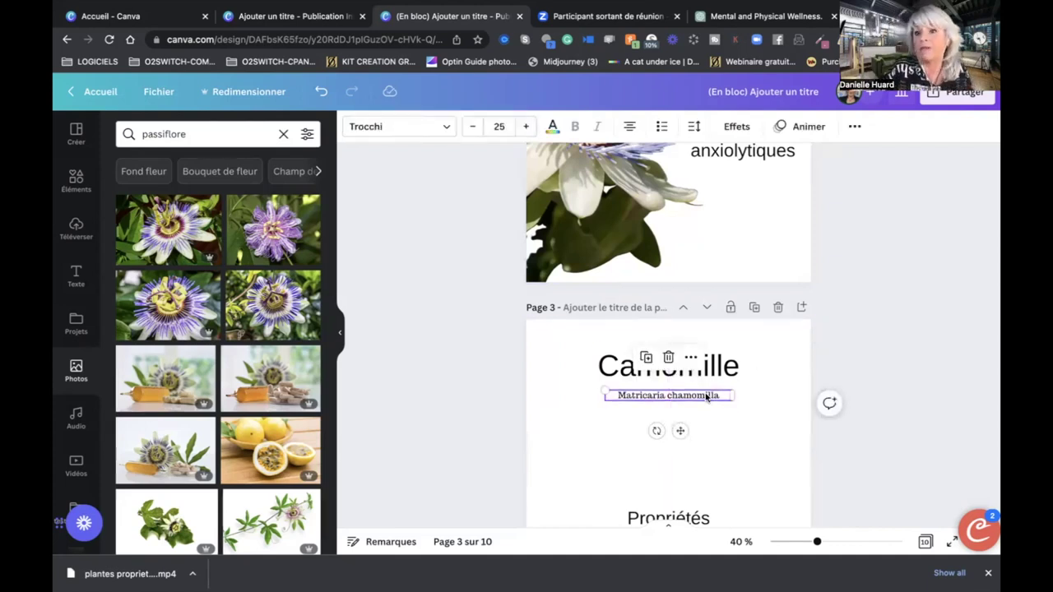
pyautogui.click(856, 402)
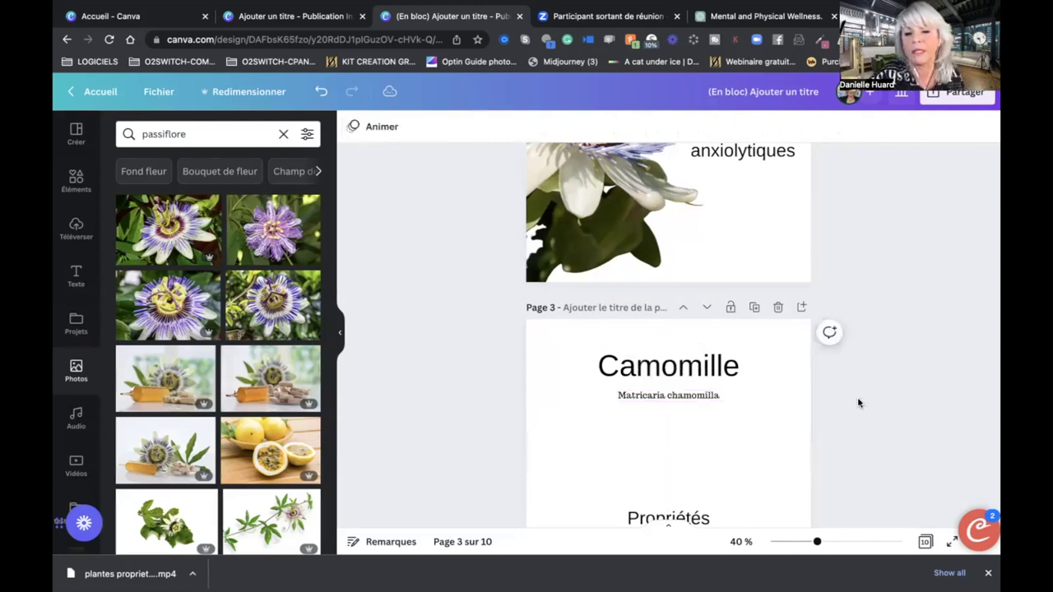
# Replace the passiflore photo search with camille and browse the results.
pyautogui.scroll(-1, 843, 397)
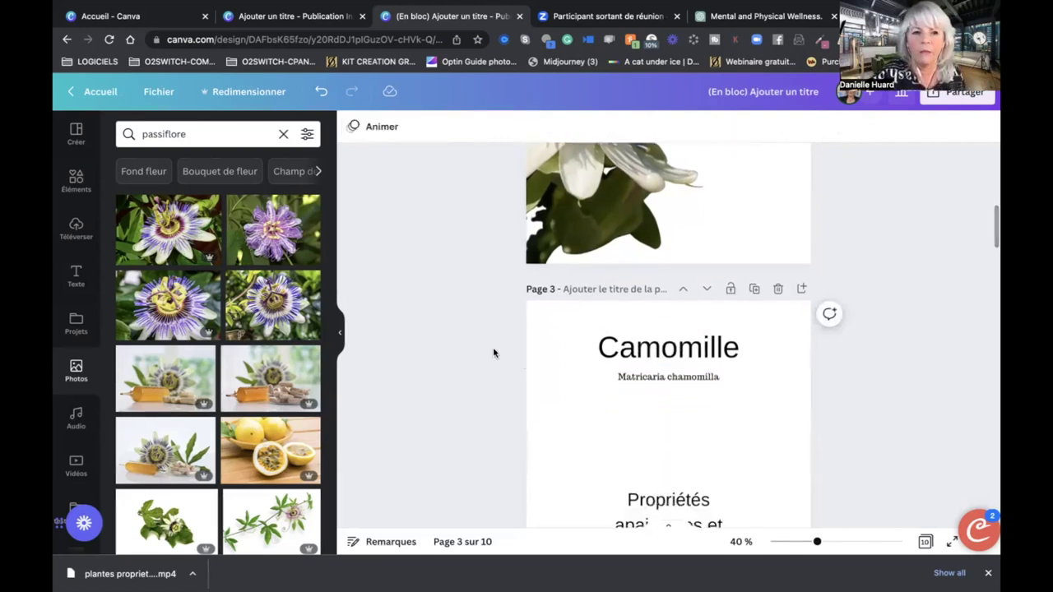
pyautogui.click(198, 136)
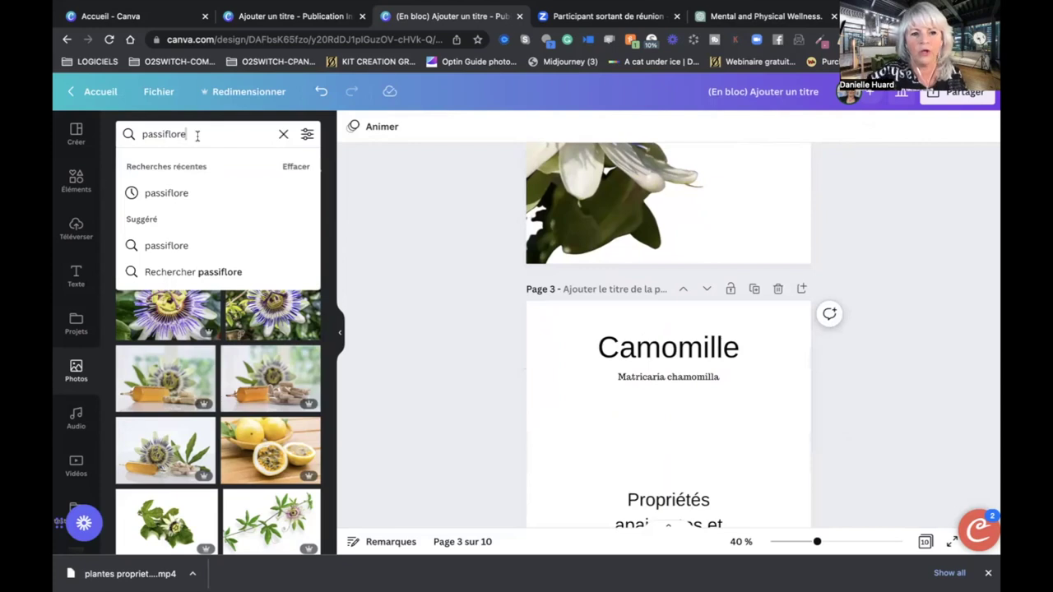
pyautogui.press('Return')
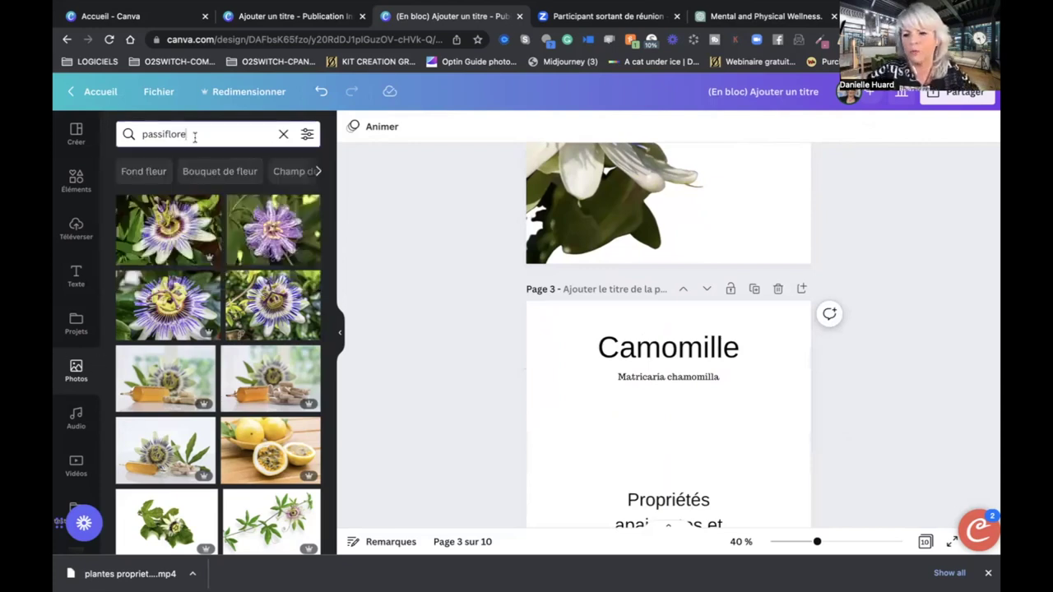
pyautogui.press('BackSpace')
pyautogui.press('BackSpace')
pyautogui.press('BackSpace')
pyautogui.press('BackSpace')
pyautogui.press('BackSpace')
pyautogui.press('BackSpace')
pyautogui.press('BackSpace')
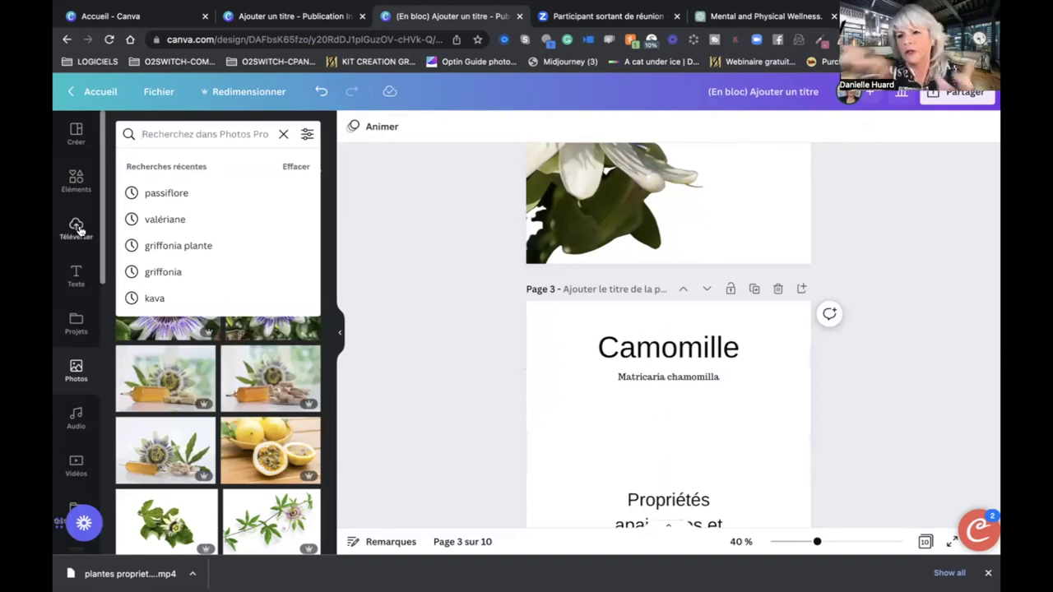
pyautogui.write('camil')
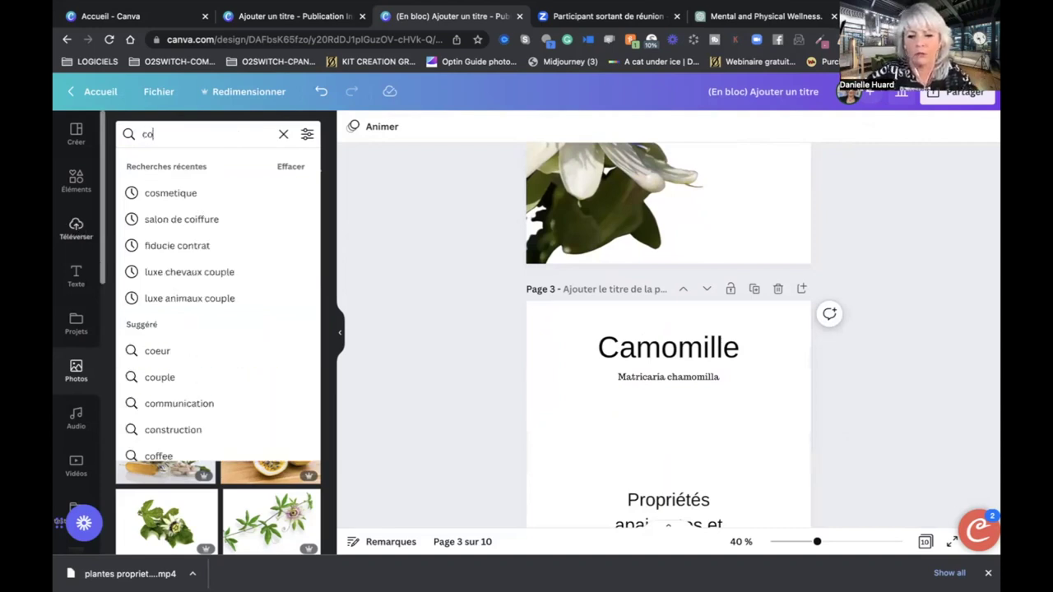
pyautogui.write('le')
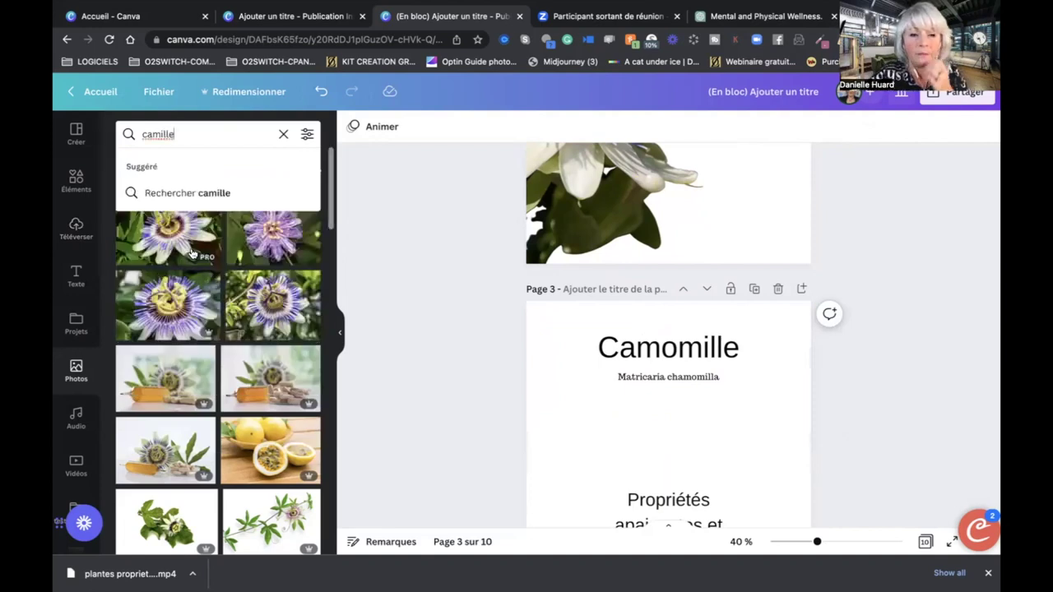
pyautogui.scroll(-10, 218, 386)
pyautogui.scroll(10, 218, 387)
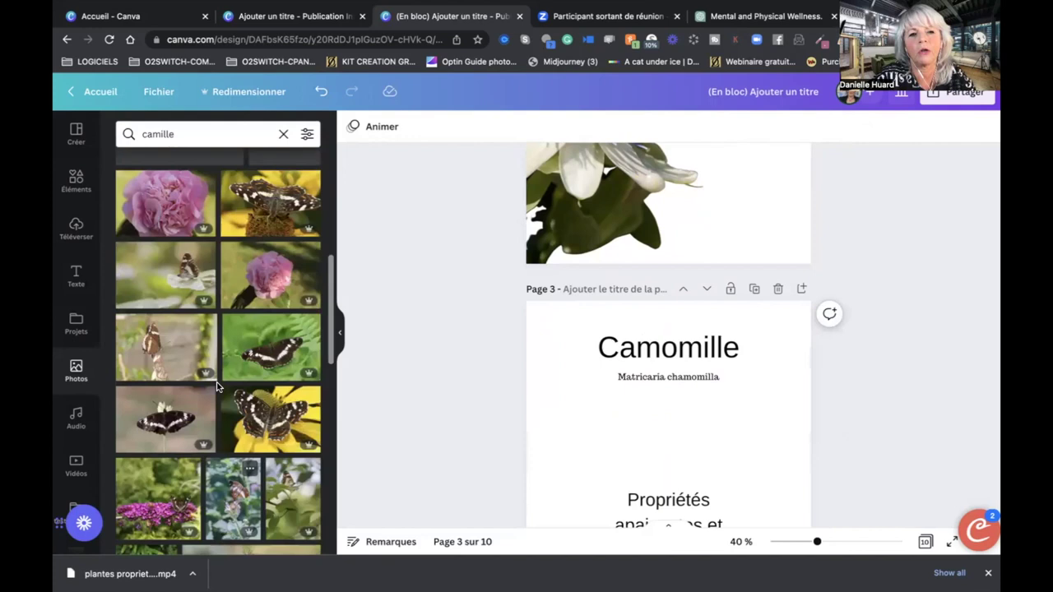
# Correct the photo search to camomille.
pyautogui.click(176, 137)
pyautogui.press('BackSpace')
pyautogui.press('BackSpace')
pyautogui.press('BackSpace')
pyautogui.press('BackSpace')
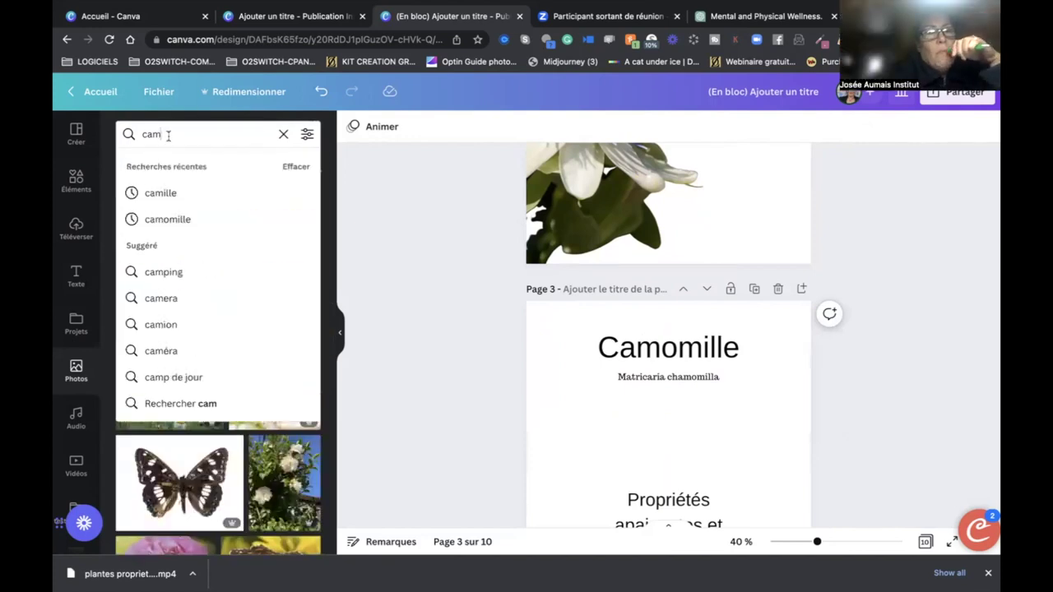
pyautogui.write('omille')
pyautogui.press('Return')
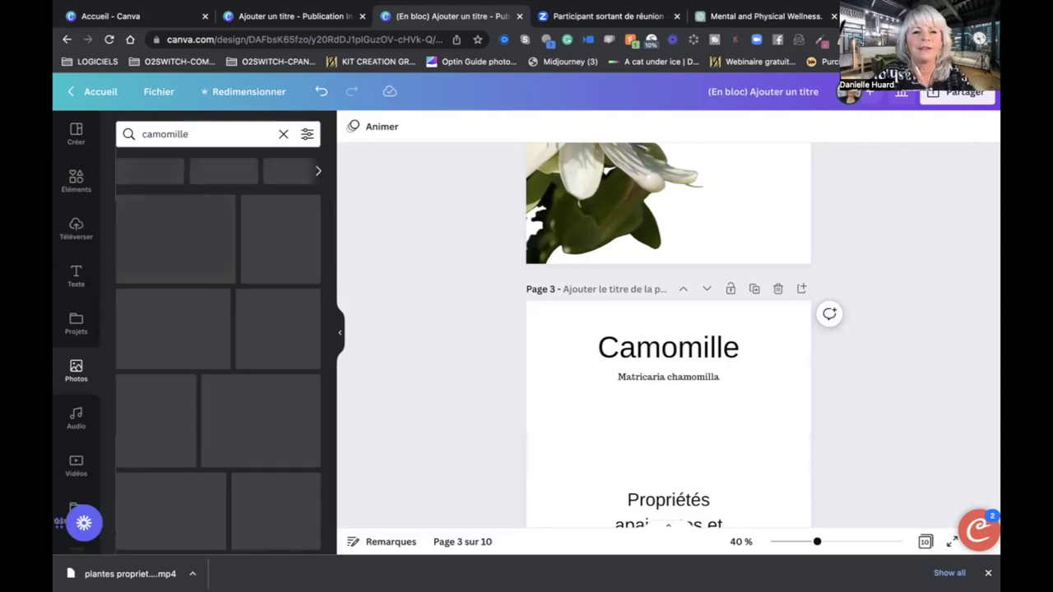
# Set the photo of a single white daisy with a yellow centre as page 3's background.
pyautogui.scroll(-2, 229, 263)
pyautogui.scroll(-10, 229, 263)
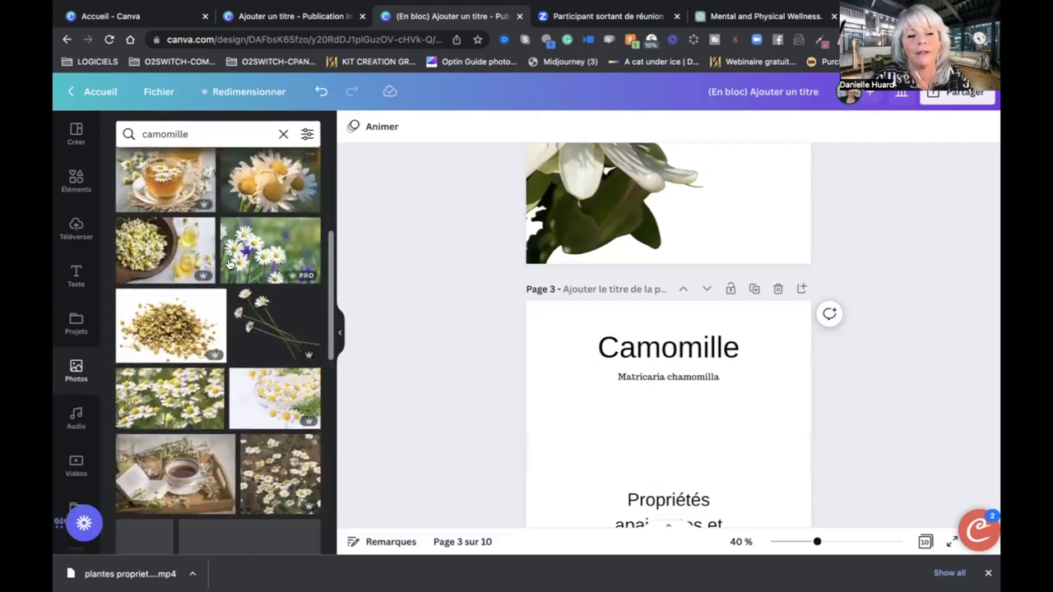
pyautogui.scroll(-2, 229, 263)
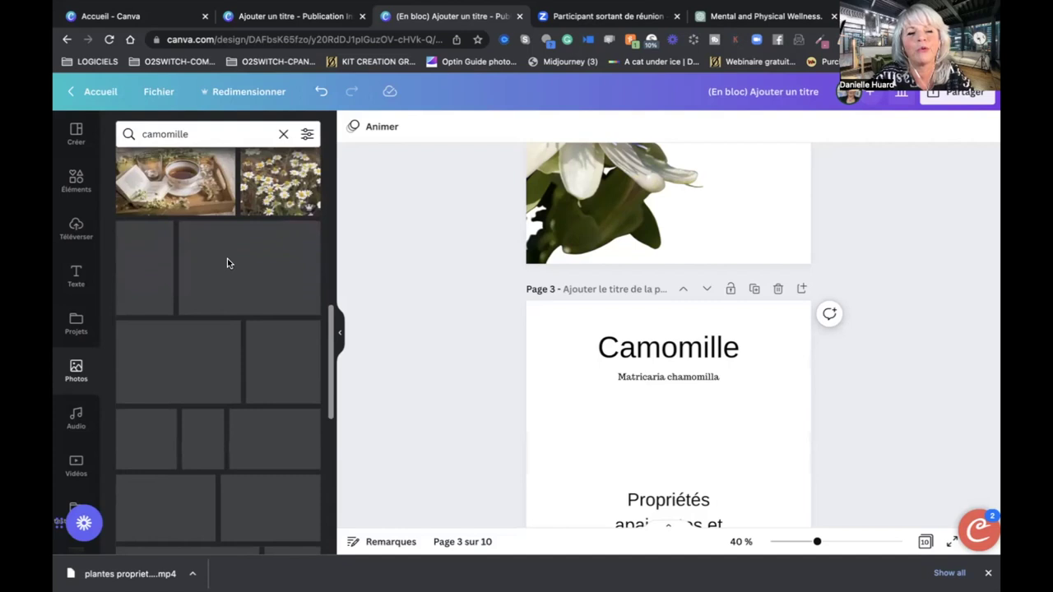
pyautogui.scroll(-1, 229, 264)
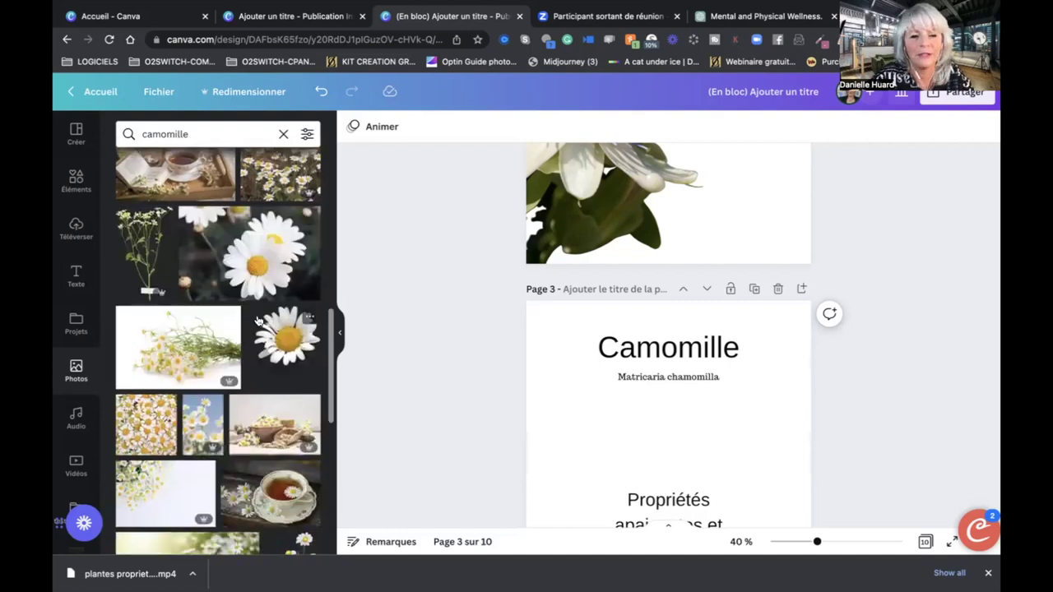
pyautogui.moveTo(265, 337); pyautogui.dragTo(538, 365)
pyautogui.scroll(-2, 477, 378)
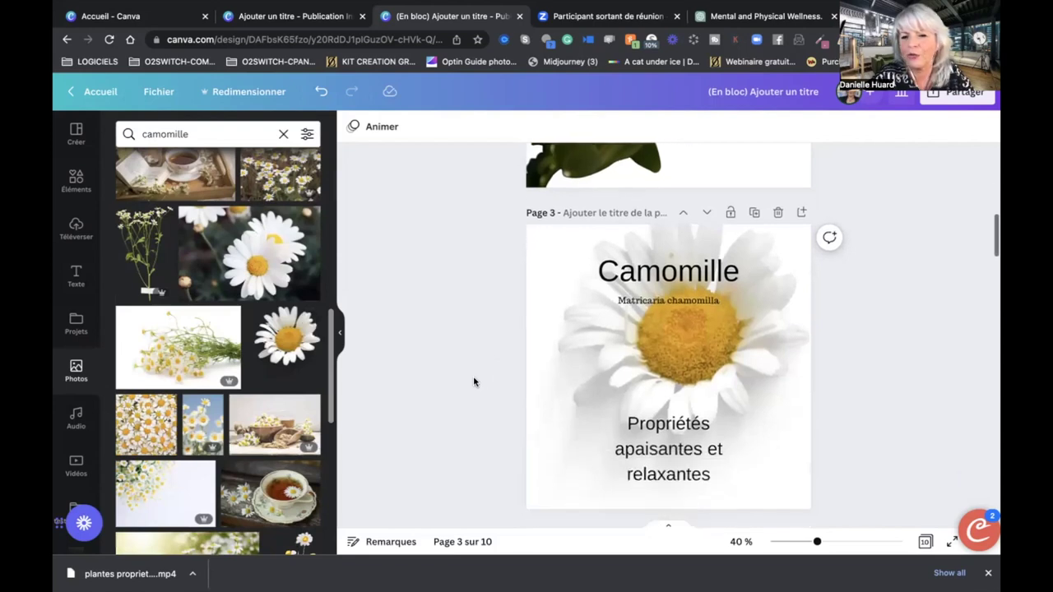
# Enlarge the daisy within page 3's background and shift it so its yellow centre sits mid-page.
pyautogui.doubleClick(599, 364)
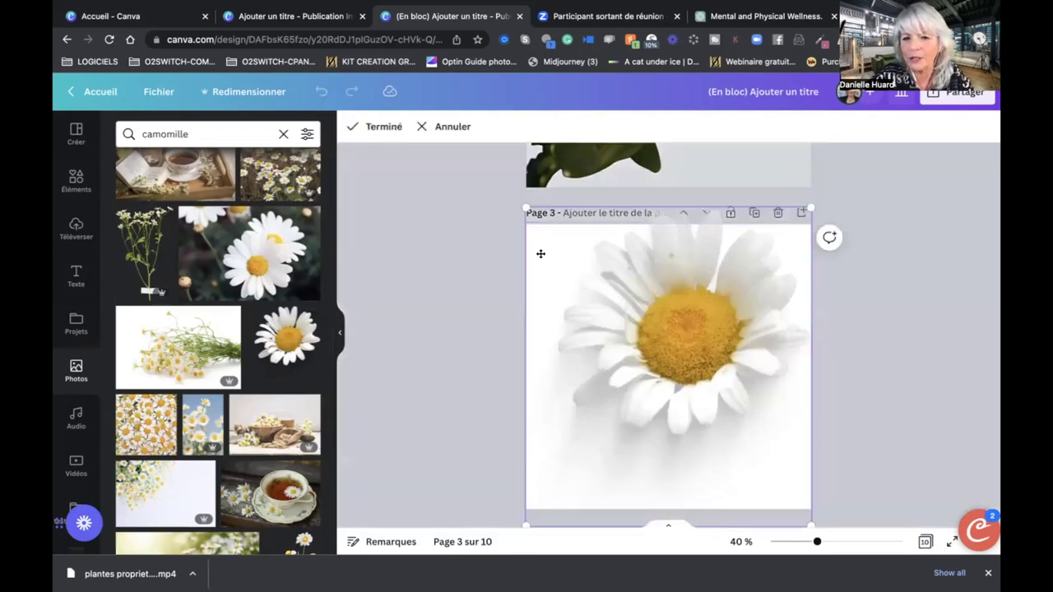
pyautogui.moveTo(527, 207); pyautogui.dragTo(416, 175)
pyautogui.moveTo(664, 336); pyautogui.dragTo(680, 424)
pyautogui.click(934, 332)
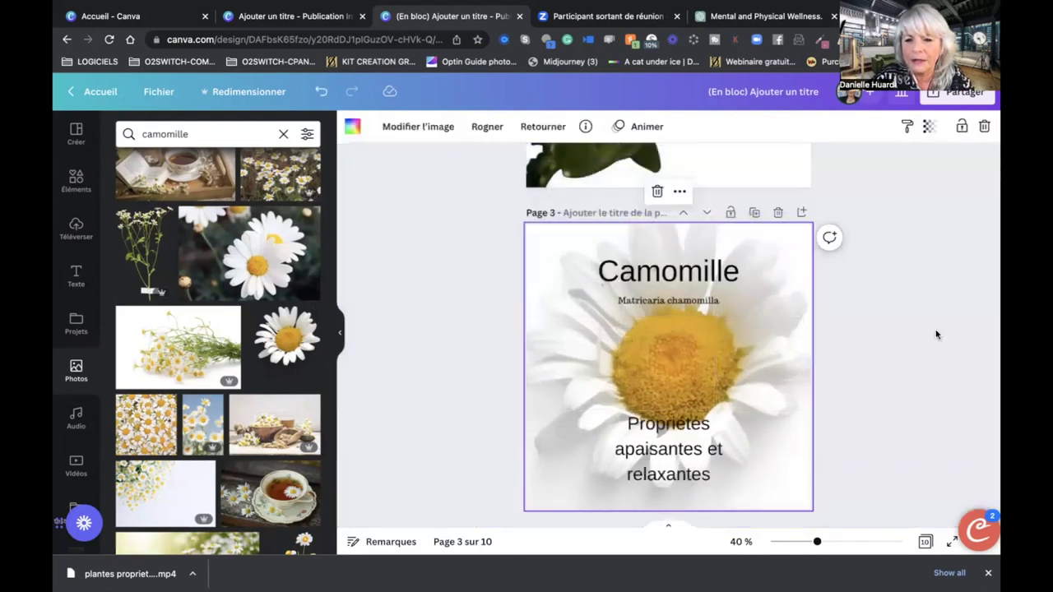
# Move the Latin name and the Camomille title down over the daisy's yellow centre on page 3.
pyautogui.moveTo(706, 300); pyautogui.dragTo(713, 369)
pyautogui.moveTo(714, 265); pyautogui.dragTo(711, 339)
pyautogui.click(966, 237)
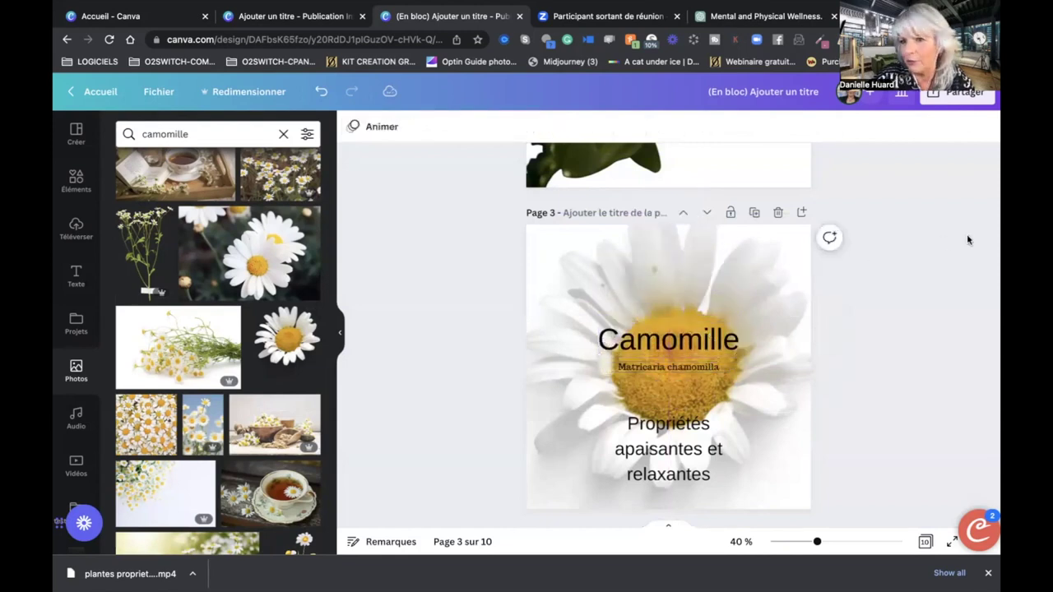
# Widen page 3's properties text to the page width, place it below the flower centre, and reduce it to size 46.5 on one line.
pyautogui.click(697, 446)
pyautogui.moveTo(731, 448); pyautogui.dragTo(825, 446)
pyautogui.moveTo(603, 433); pyautogui.dragTo(537, 433)
pyautogui.moveTo(689, 424); pyautogui.dragTo(672, 453)
pyautogui.click(472, 126)
pyautogui.click(472, 127)
pyautogui.click(472, 127)
pyautogui.click(472, 127)
pyautogui.click(472, 127)
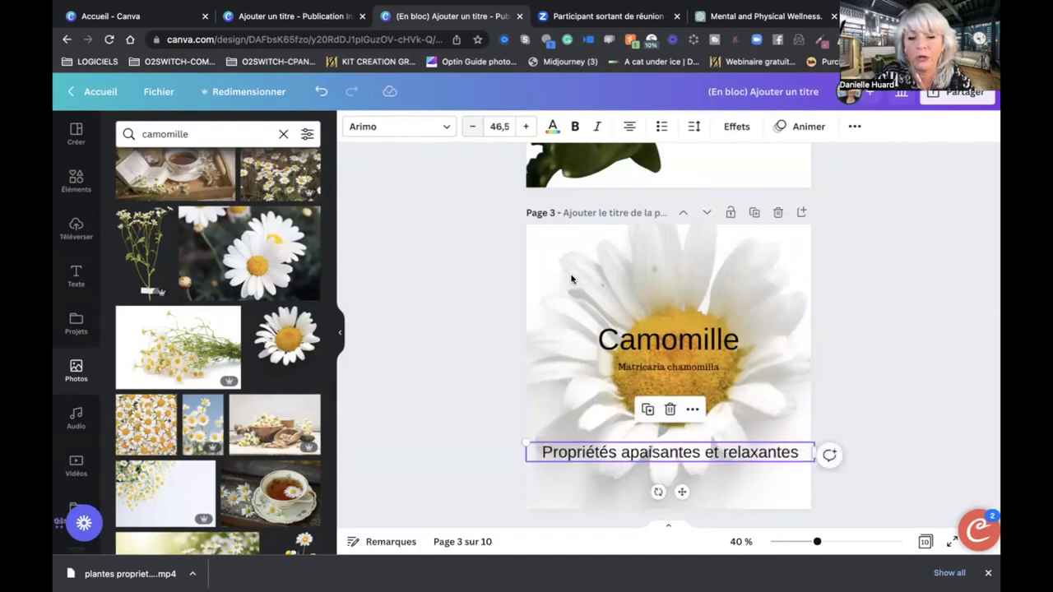
pyautogui.click(887, 385)
# Search the photo library for lavande to find an image for page 4, Lavande.
pyautogui.scroll(-3, 887, 386)
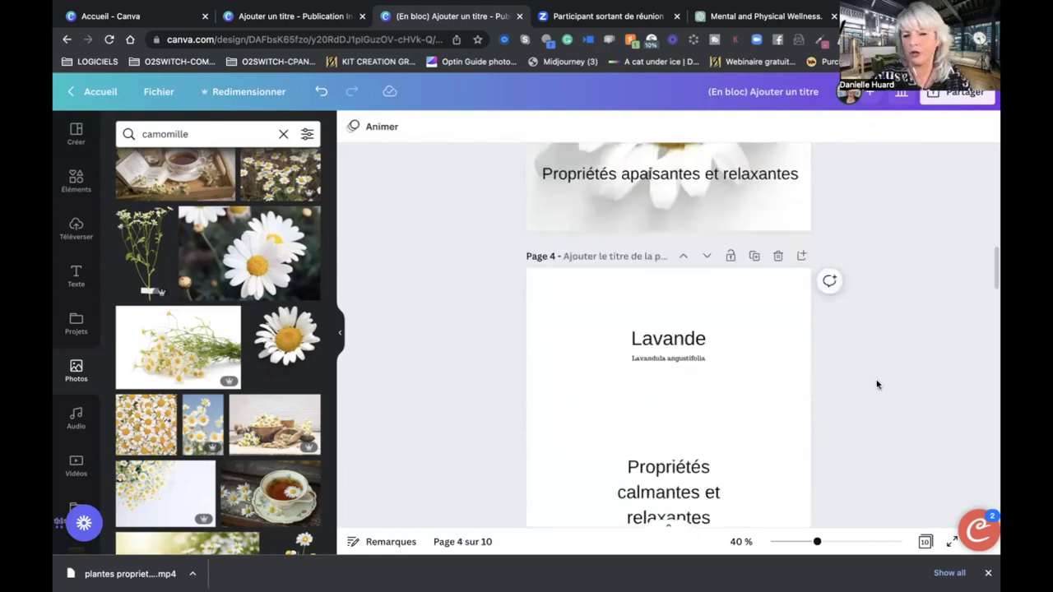
pyautogui.click(693, 312)
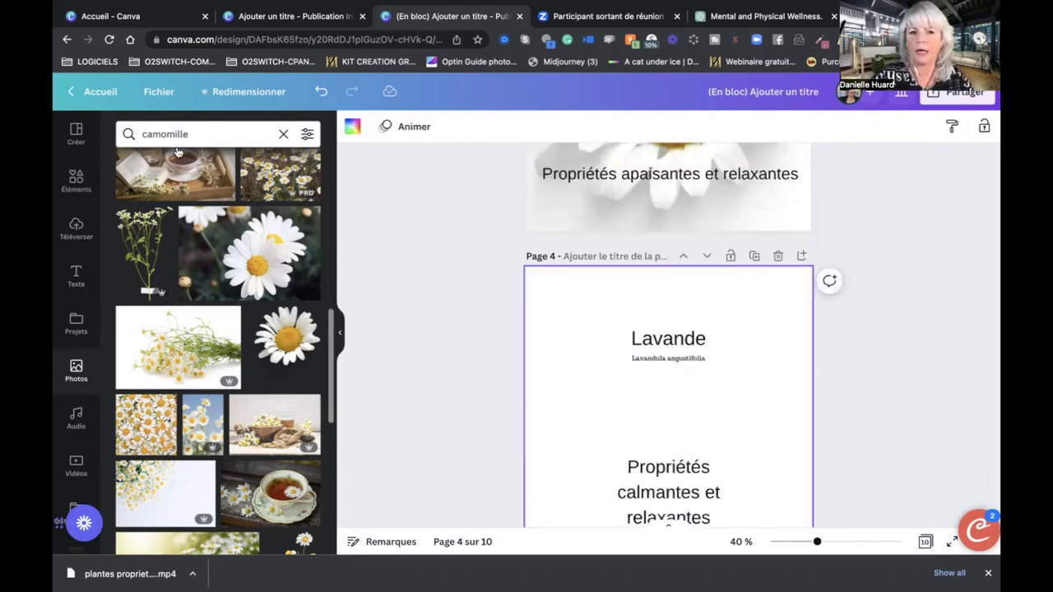
pyautogui.click(206, 134)
pyautogui.press('BackSpace')
pyautogui.press('BackSpace')
pyautogui.press('BackSpace')
pyautogui.press('BackSpace')
pyautogui.press('BackSpace')
pyautogui.press('BackSpace')
pyautogui.press('BackSpace')
pyautogui.press('BackSpace')
pyautogui.press('BackSpace')
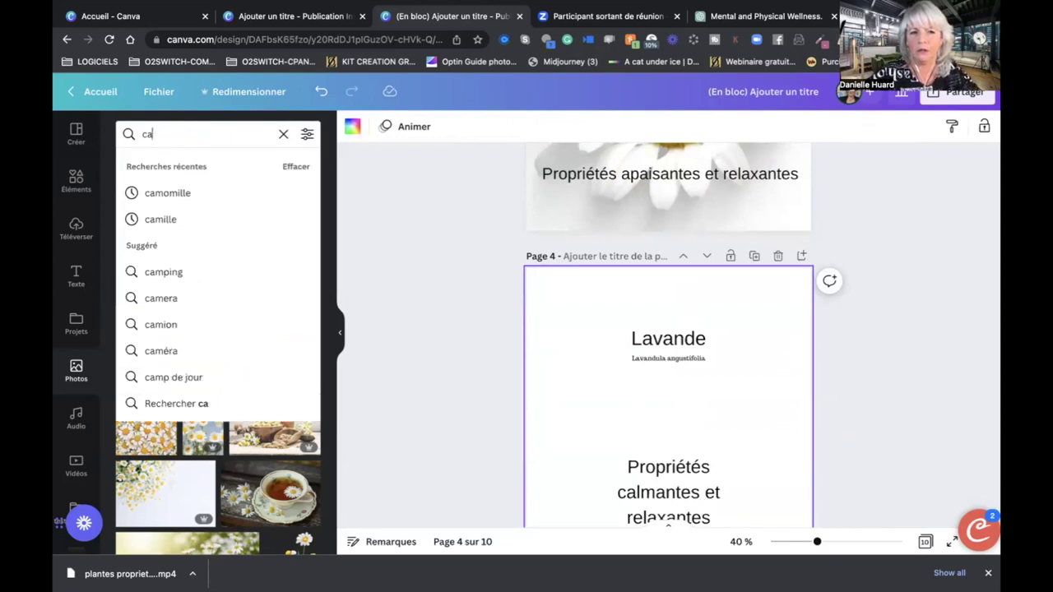
pyautogui.write('lavande')
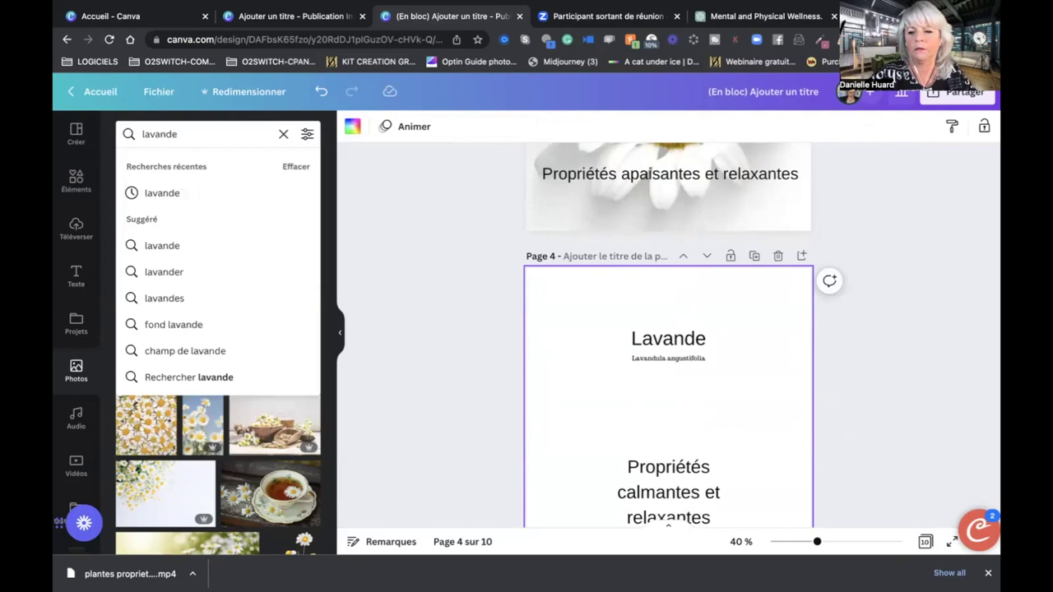
pyautogui.press('Return')
pyautogui.scroll(-5, 281, 282)
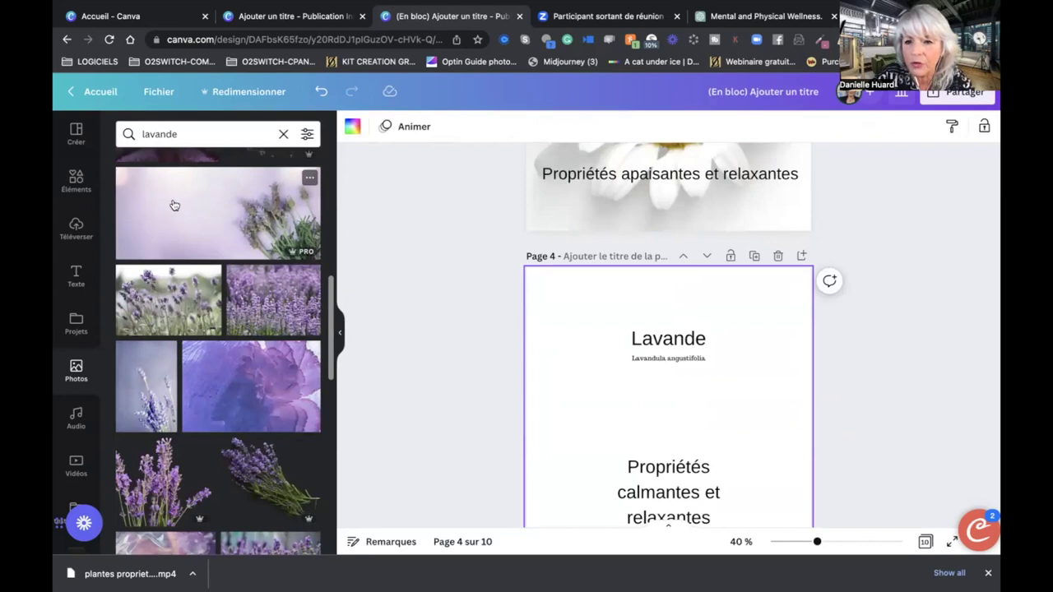
# Try to place the wide pale-purple photo with a lavender bunch on page 4, undoing each placement.
pyautogui.moveTo(236, 216); pyautogui.dragTo(698, 348)
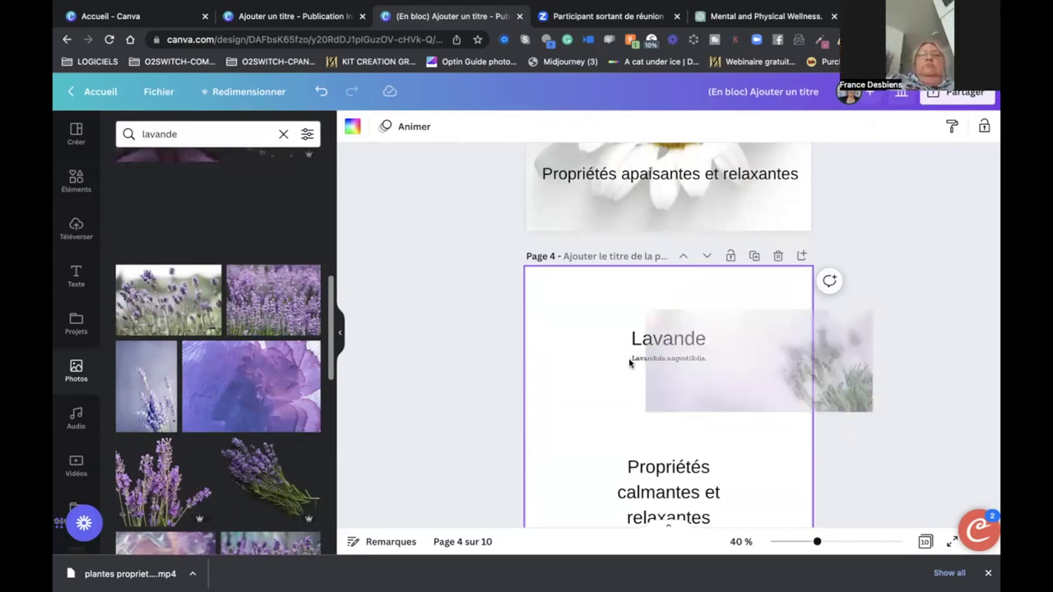
pyautogui.moveTo(630, 363); pyautogui.dragTo(610, 364)
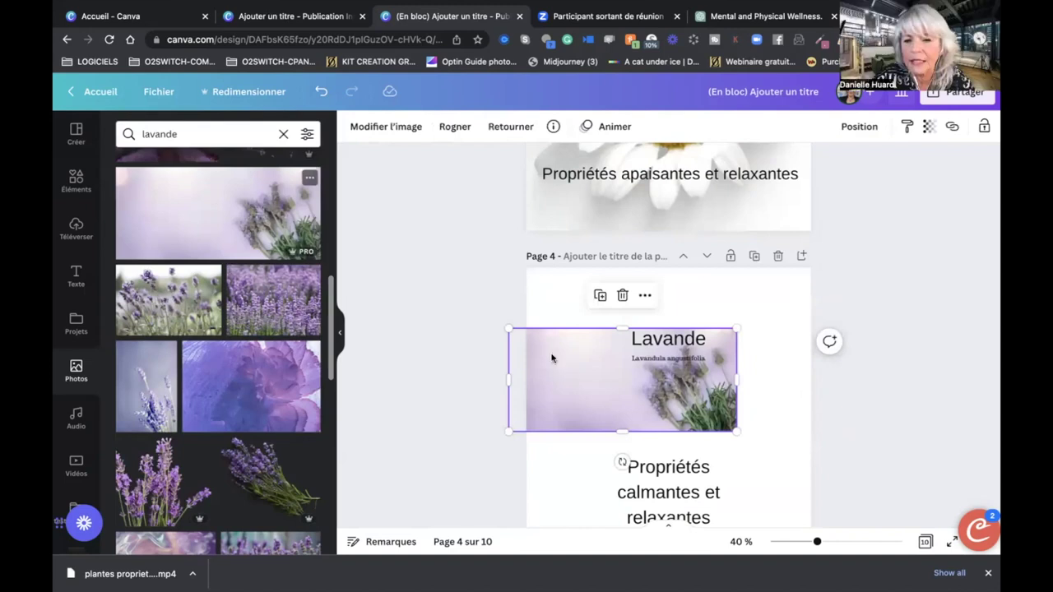
pyautogui.click(318, 91)
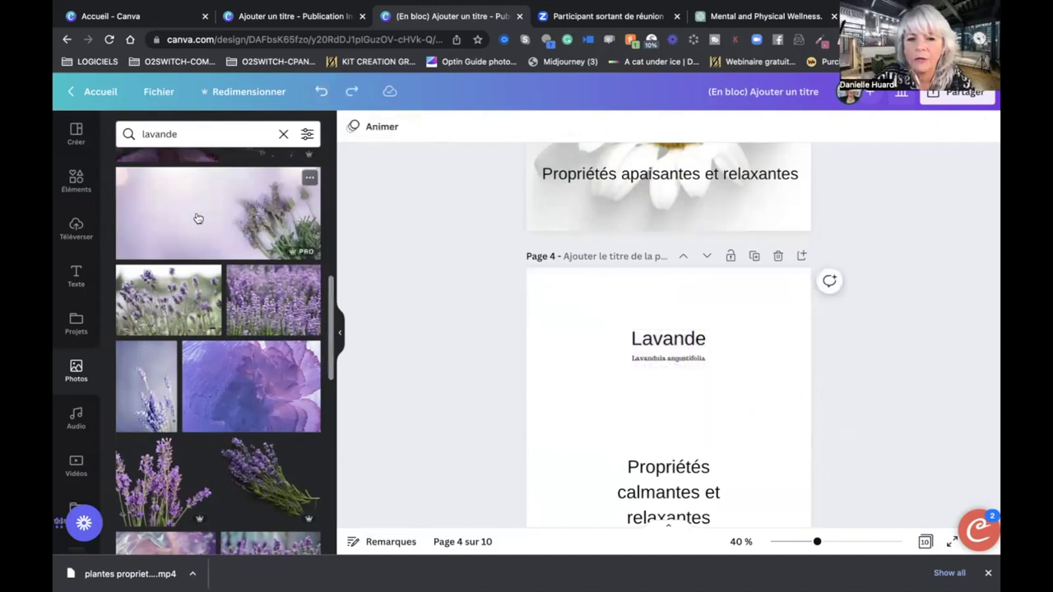
pyautogui.moveTo(650, 321); pyautogui.dragTo(583, 327)
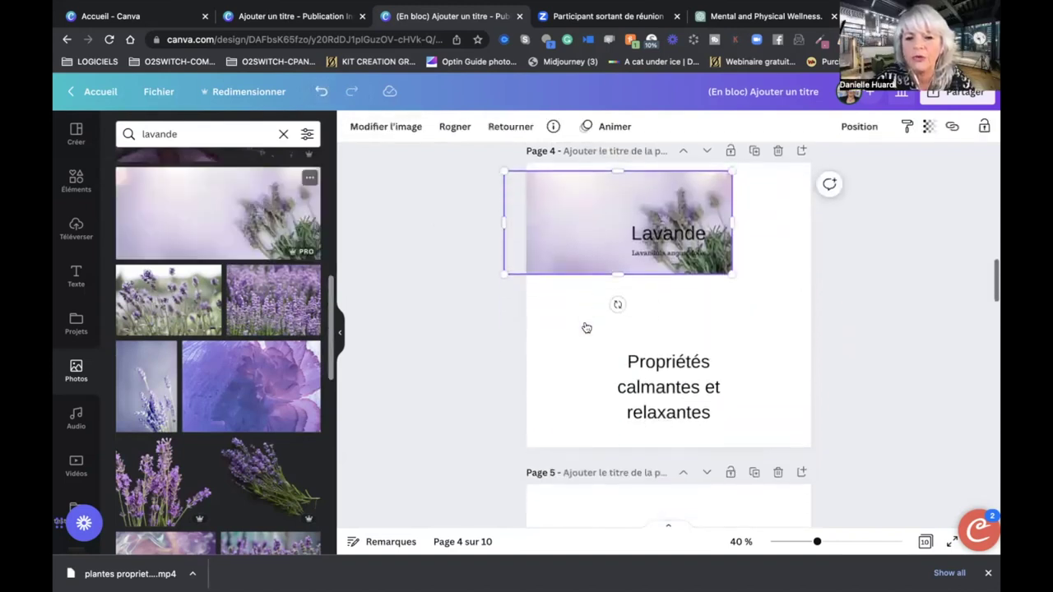
pyautogui.click(321, 91)
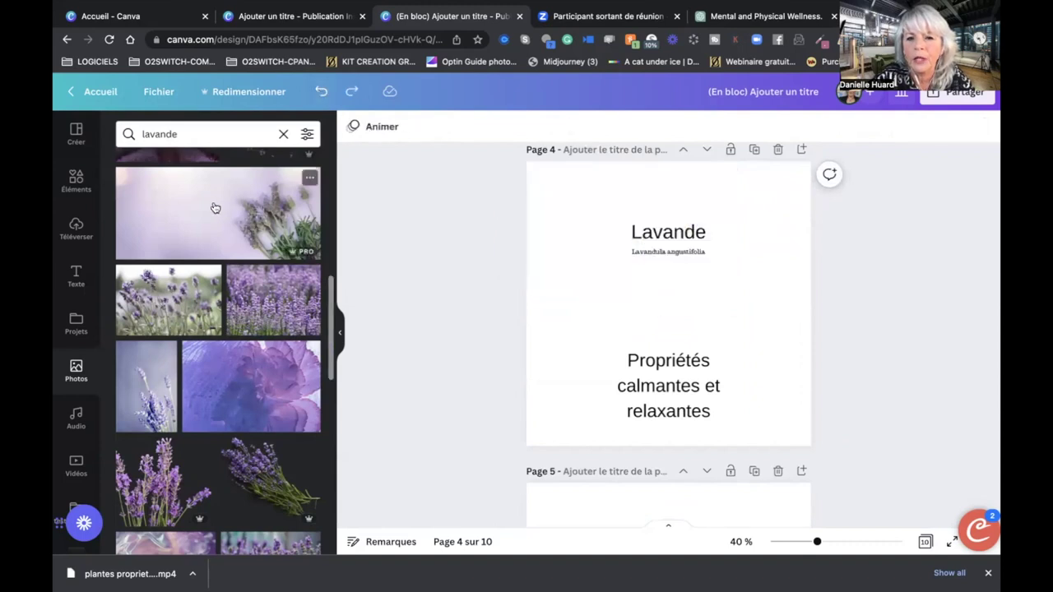
# Fill page 4's whole background with the wide pale-purple lavender photo.
pyautogui.moveTo(396, 220); pyautogui.dragTo(549, 223)
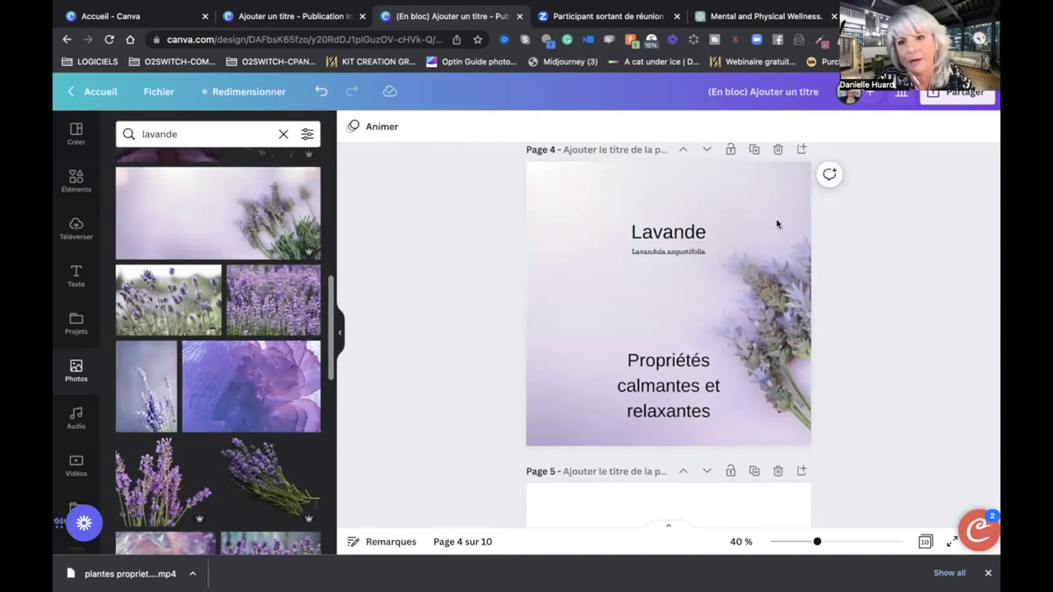
# Enlarge page 4's Lavande title to size 85.5 and move it up, clear of the Latin name.
pyautogui.click(668, 232)
pyautogui.click(525, 129)
pyautogui.click(524, 129)
pyautogui.click(525, 129)
pyautogui.click(525, 129)
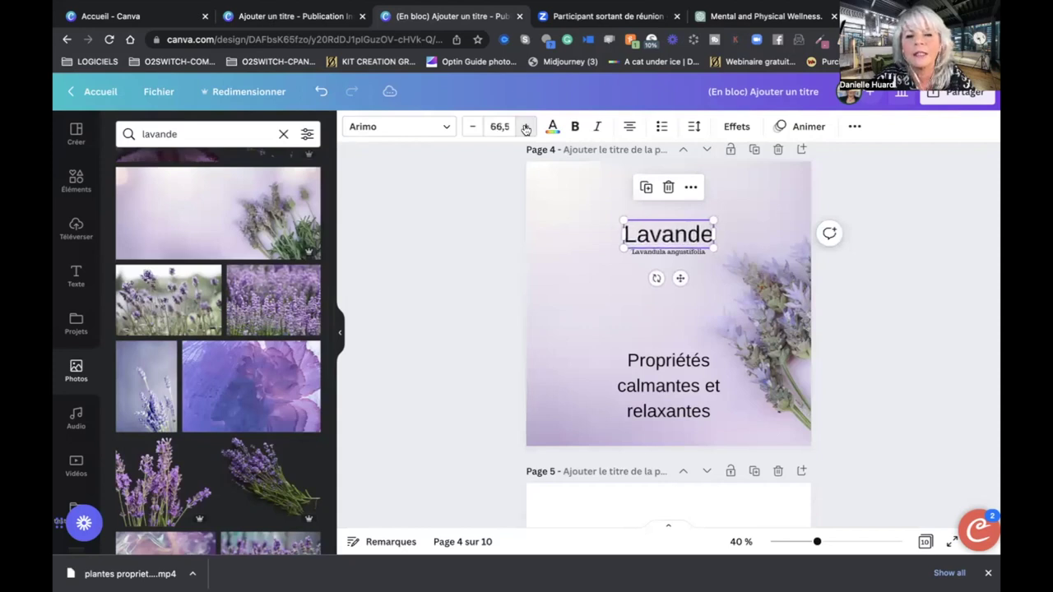
pyautogui.click(525, 129)
pyautogui.click(525, 129)
pyautogui.click(525, 129)
pyautogui.click(525, 129)
pyautogui.click(525, 129)
pyautogui.click(525, 129)
pyautogui.click(525, 129)
pyautogui.click(524, 129)
pyautogui.click(524, 129)
pyautogui.click(525, 129)
pyautogui.click(524, 129)
pyautogui.click(525, 129)
pyautogui.click(525, 129)
pyautogui.click(525, 129)
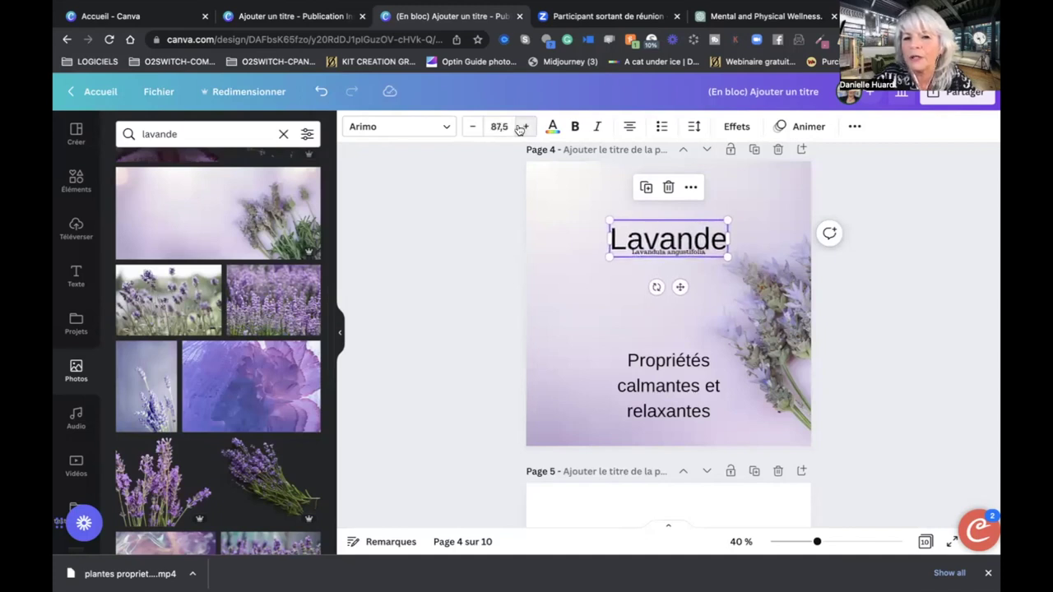
pyautogui.click(471, 129)
pyautogui.click(472, 130)
pyautogui.moveTo(687, 236); pyautogui.dragTo(687, 220)
# Enlarge page 4's Latin name Lavandula angustifolia until it is almost as wide as the Lavande title.
pyautogui.click(668, 251)
pyautogui.click(527, 128)
pyautogui.click(528, 128)
pyautogui.click(527, 129)
pyautogui.click(527, 128)
pyautogui.click(660, 280)
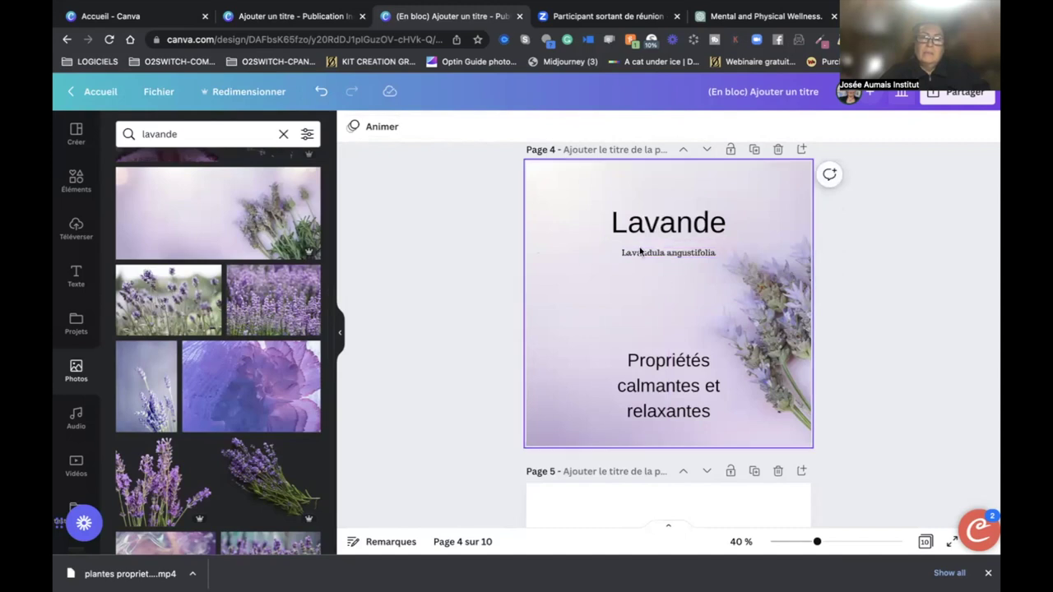
pyautogui.click(674, 253)
pyautogui.click(527, 128)
pyautogui.click(528, 128)
pyautogui.click(974, 258)
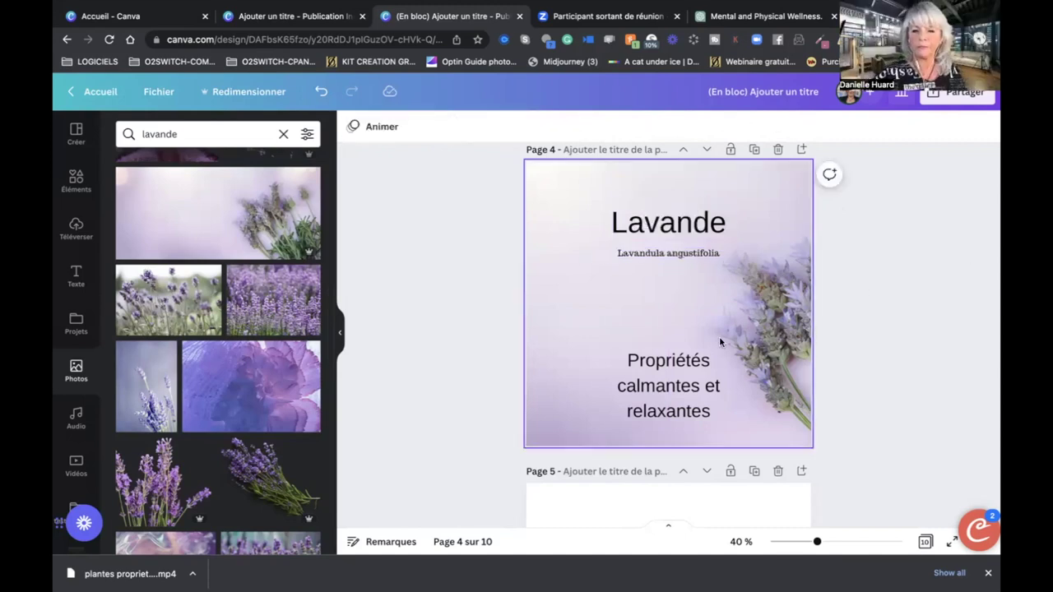
# Move page 4's properties text up closer to the Latin name and centre it horizontally under the title.
pyautogui.click(683, 376)
pyautogui.moveTo(683, 376); pyautogui.dragTo(683, 342)
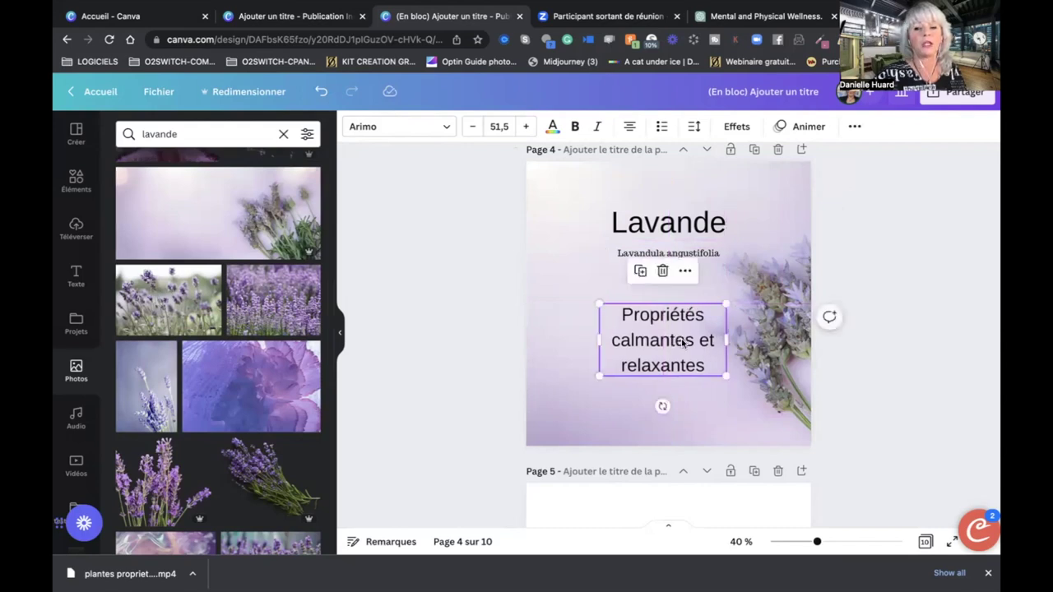
pyautogui.moveTo(595, 339)
pyautogui.mouseDown()
pyautogui.moveTo(567, 339)
pyautogui.moveTo(597, 339)
pyautogui.mouseUp()
pyautogui.click(920, 244)
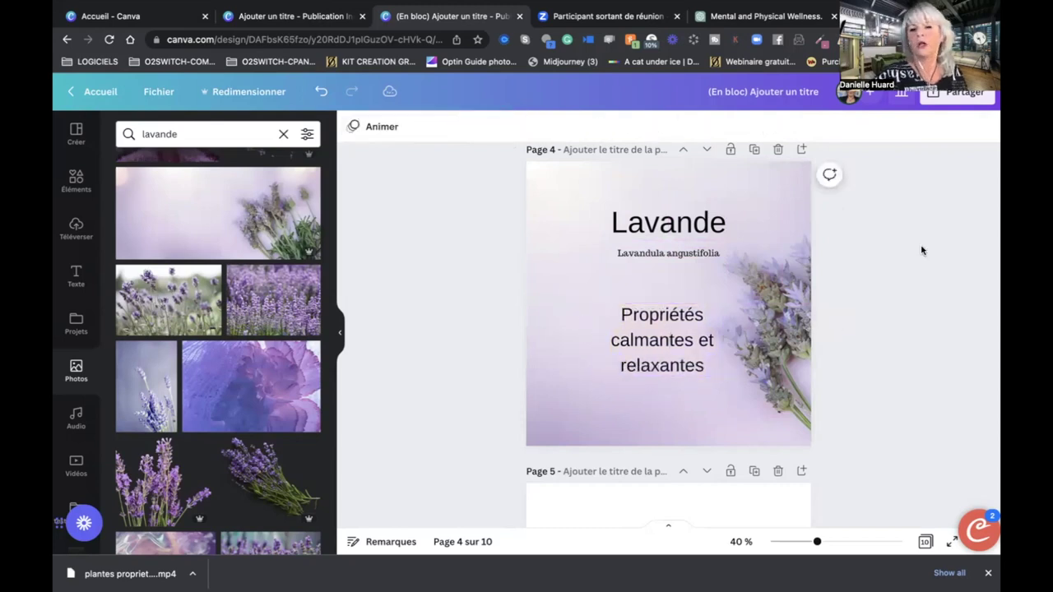
pyautogui.click(690, 315)
pyautogui.moveTo(690, 315); pyautogui.dragTo(697, 316)
pyautogui.click(912, 236)
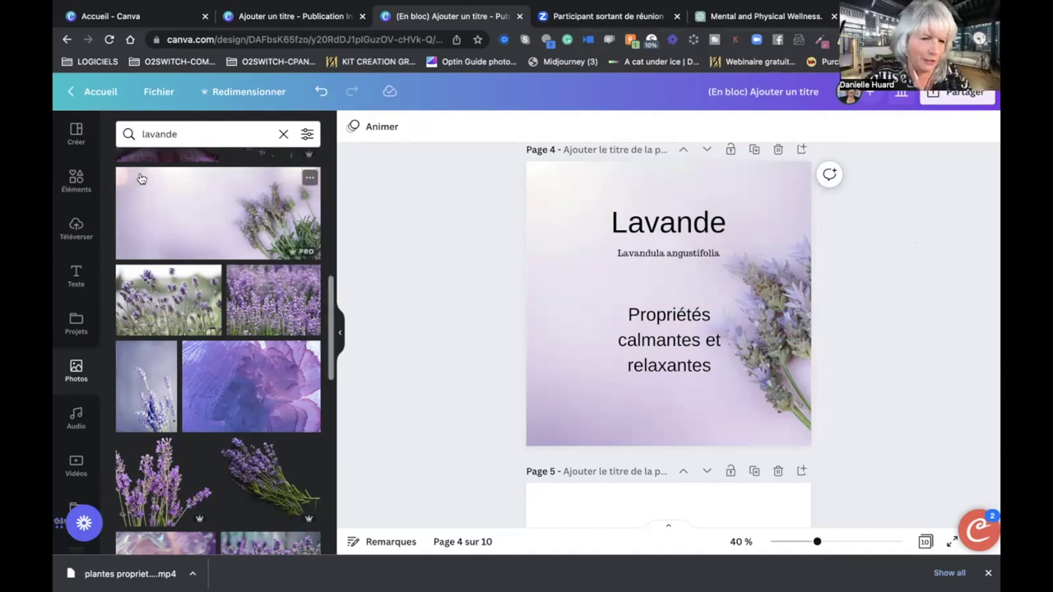
# Search the graphic elements for "etoiles" and look through the star graphics.
pyautogui.click(81, 185)
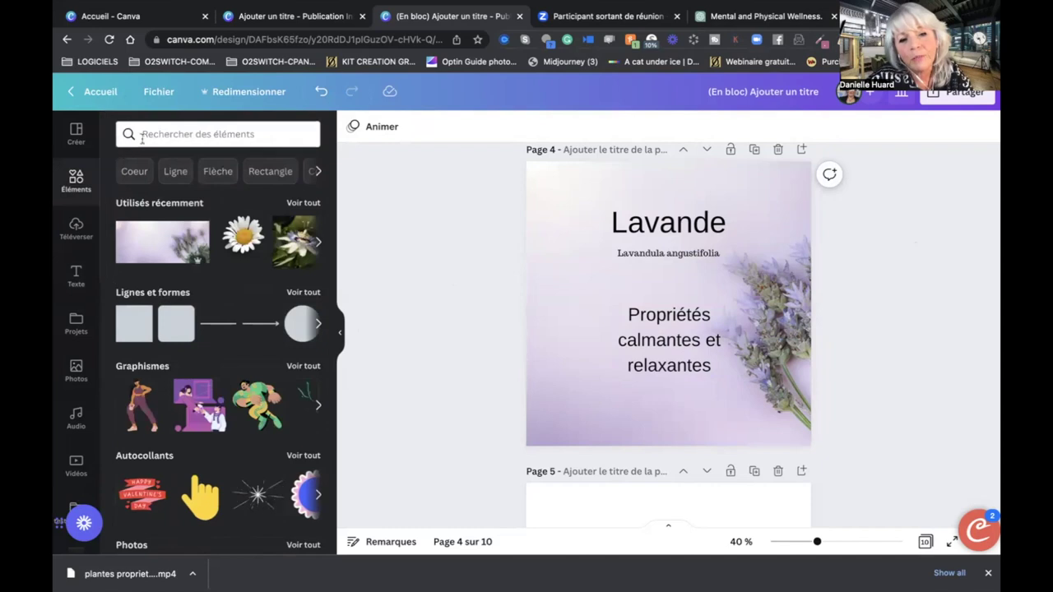
pyautogui.click(168, 134)
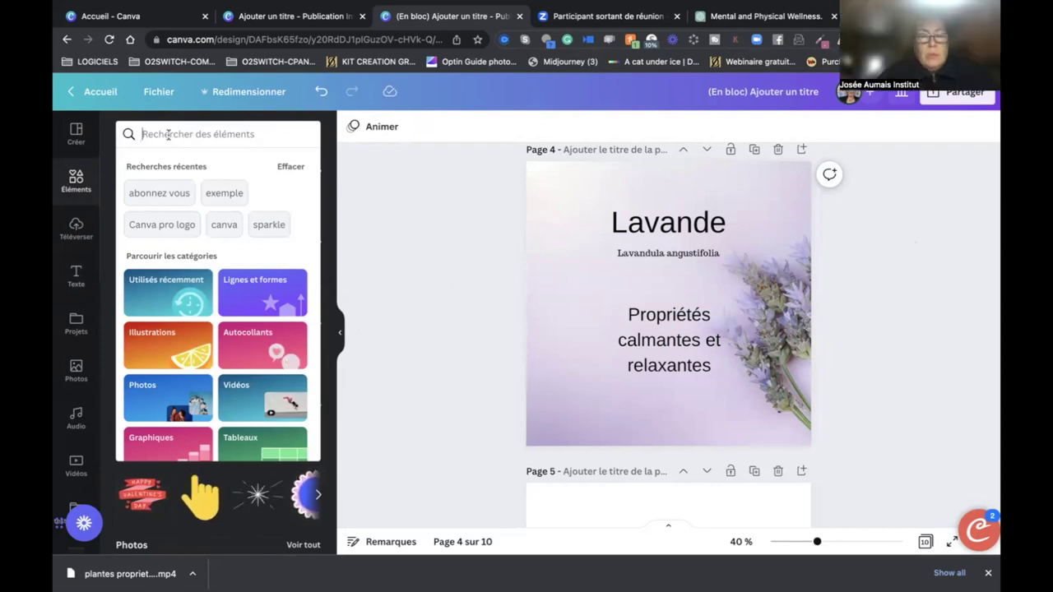
pyautogui.write('etoiles')
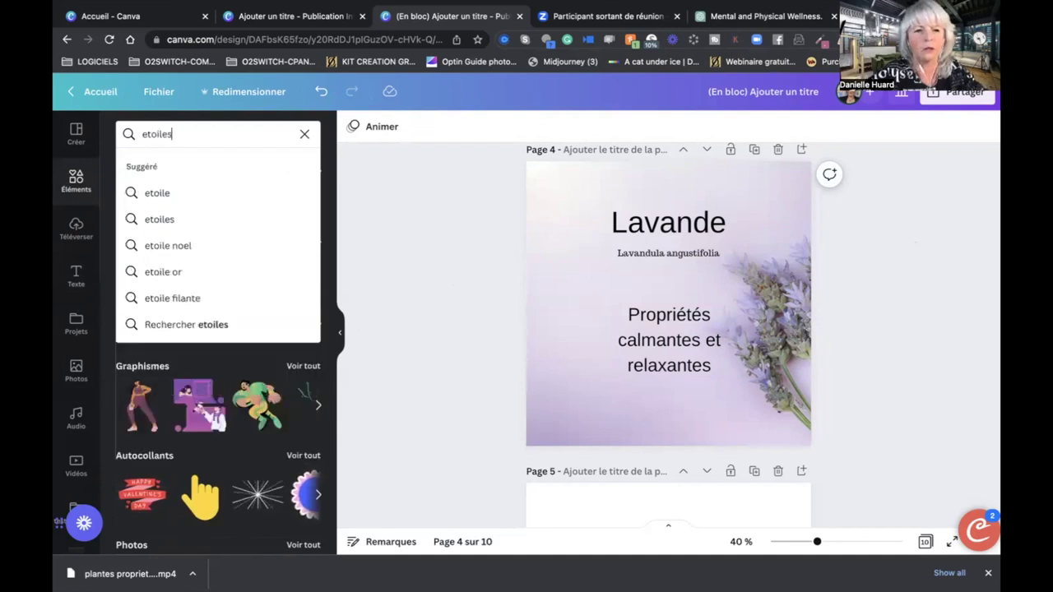
pyautogui.press('Return')
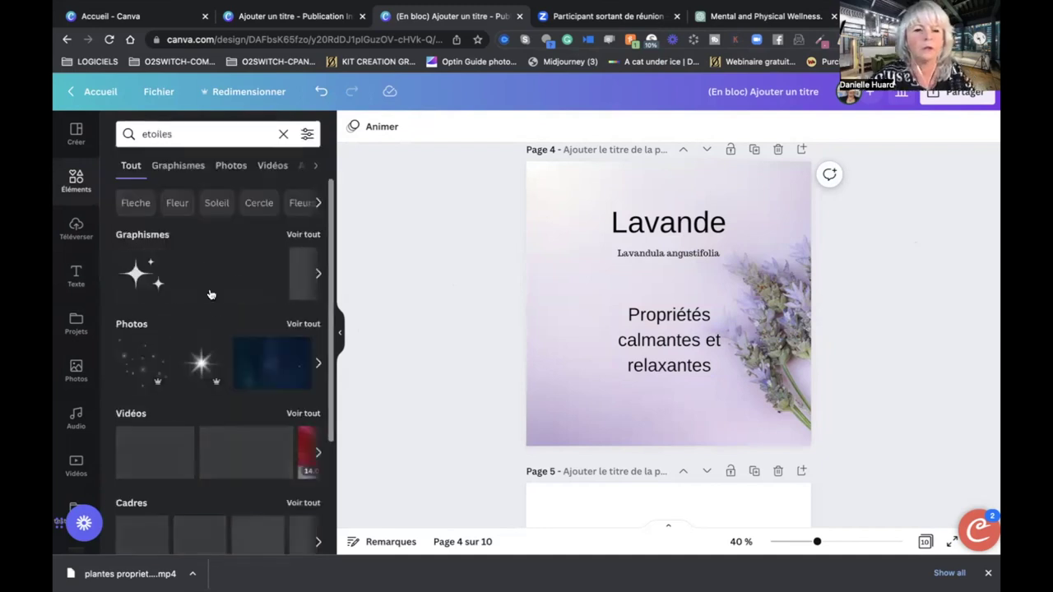
pyautogui.scroll(-1, 228, 348)
pyautogui.scroll(1, 229, 347)
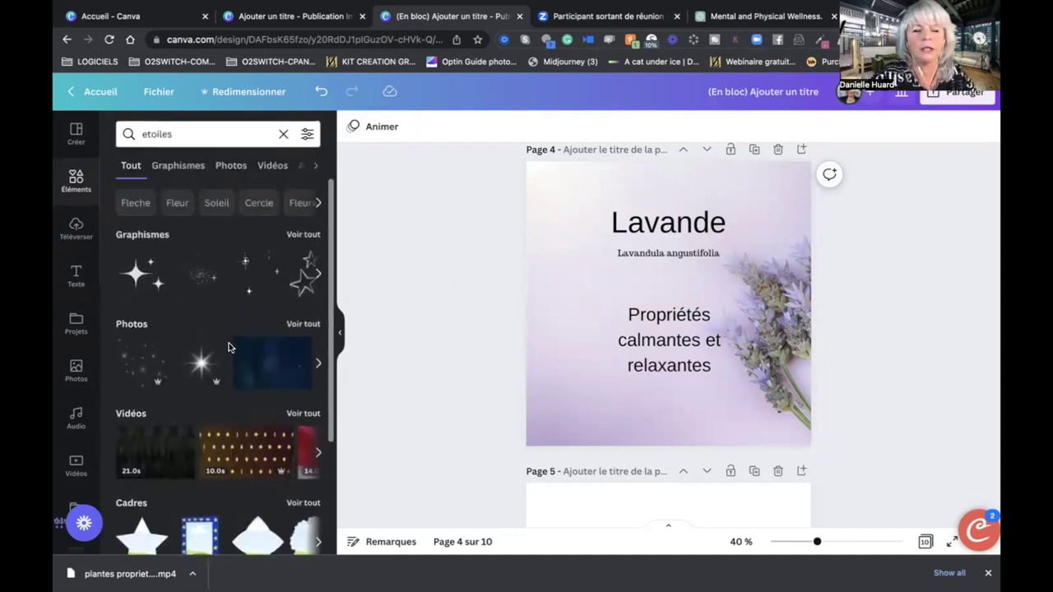
pyautogui.scroll(-2, 216, 257)
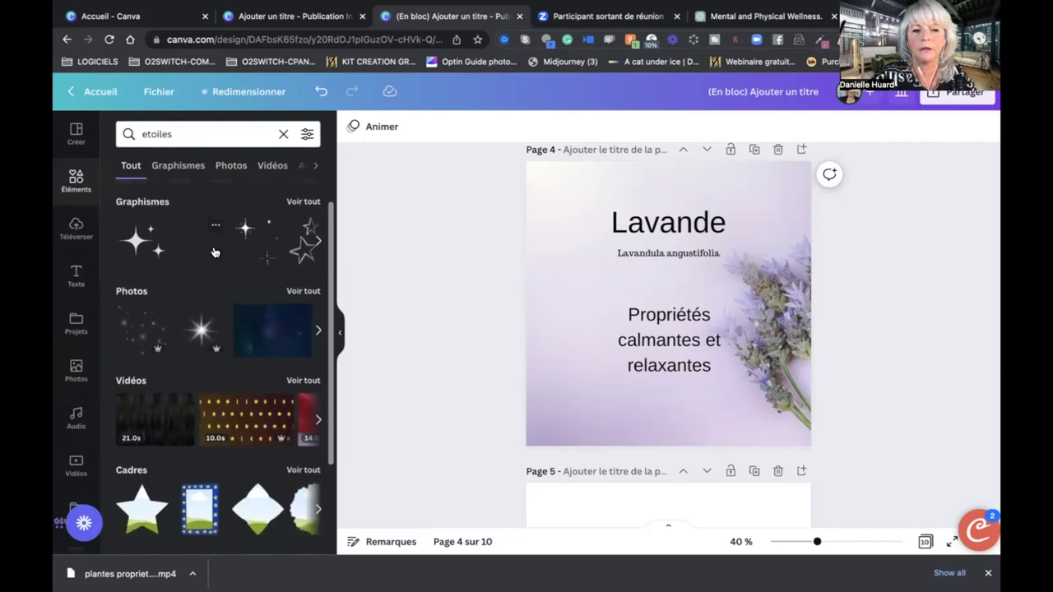
pyautogui.scroll(1, 214, 252)
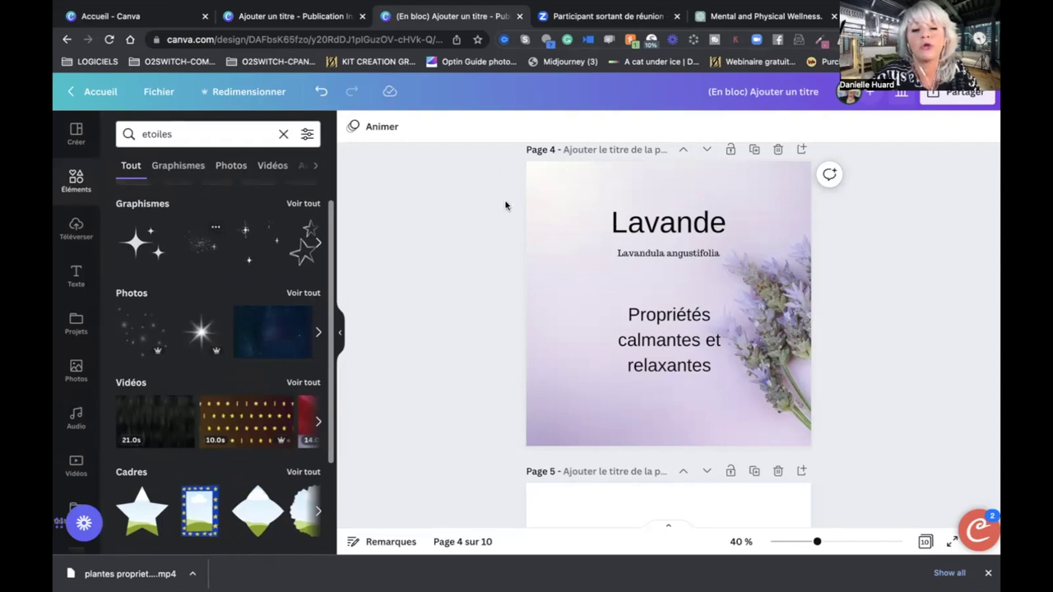
# Place the animated gold sparkle graphic over page 4's text and move it to the page's upper-left corner.
pyautogui.moveTo(553, 200); pyautogui.dragTo(647, 278)
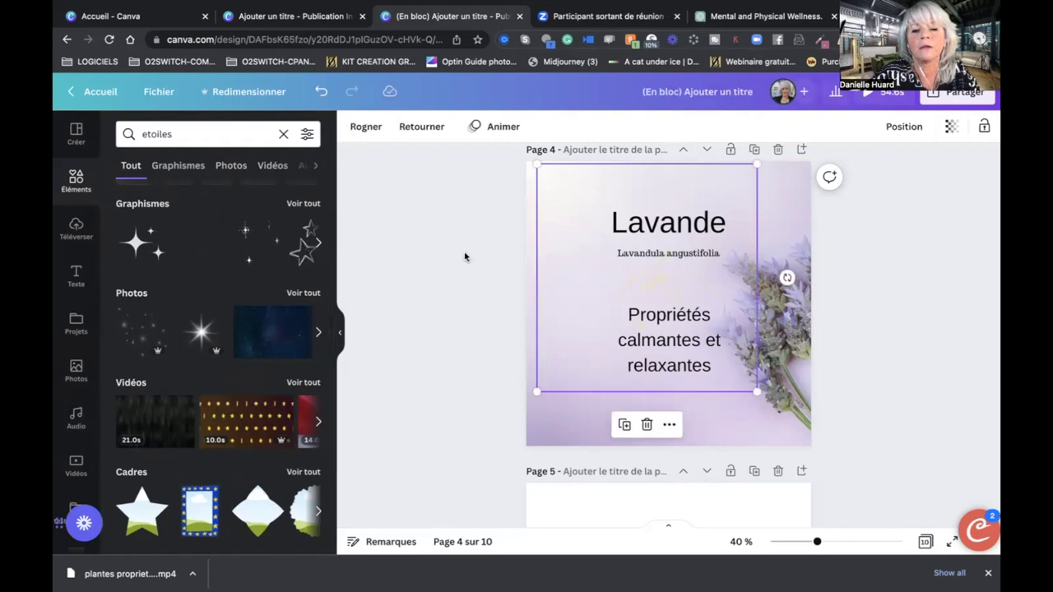
pyautogui.click(564, 244)
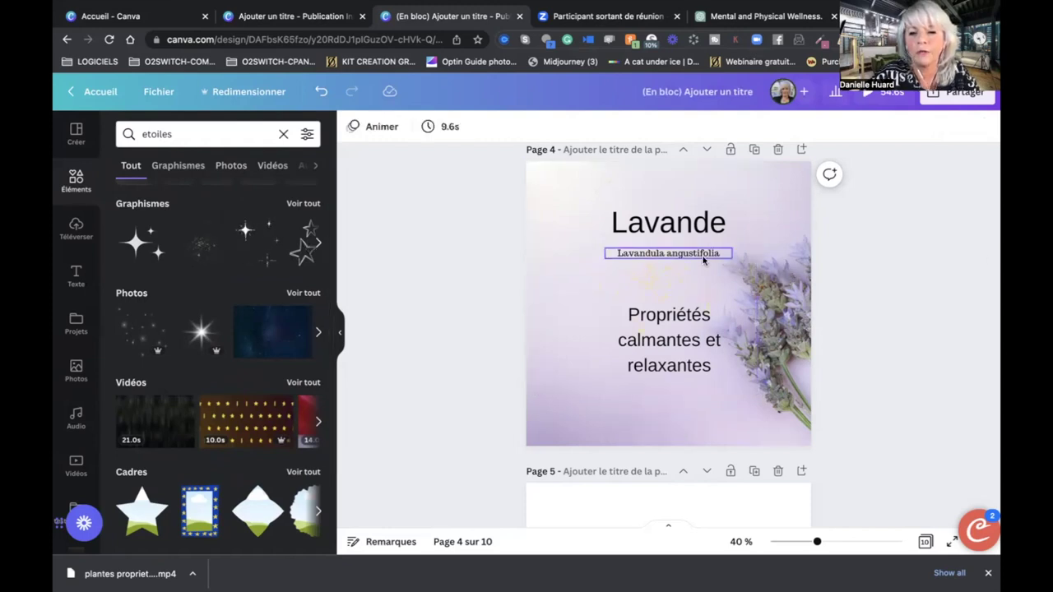
pyautogui.click(589, 202)
pyautogui.moveTo(588, 201); pyautogui.dragTo(580, 199)
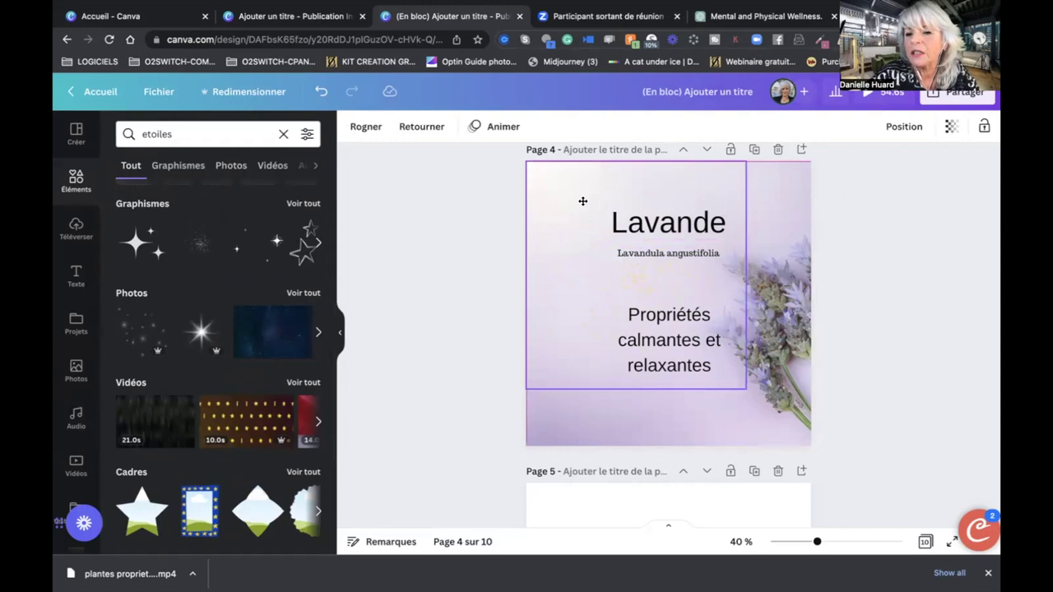
# Replace page 4's gold sparkle graphic with the animated white twinkling stars, shifted up and left over the text.
pyautogui.click(245, 236)
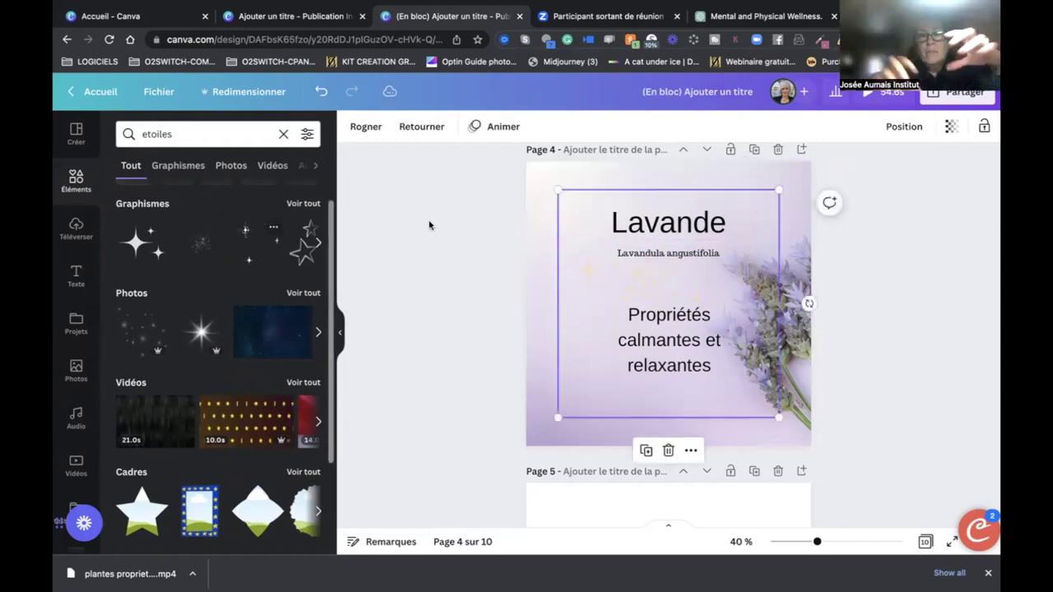
pyautogui.click(509, 272)
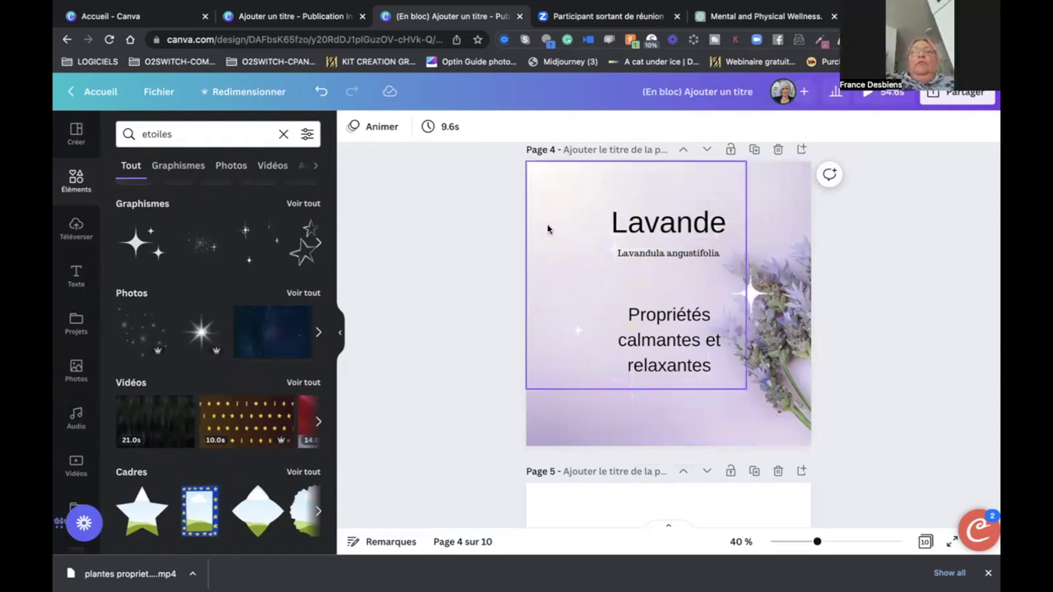
pyautogui.click(655, 239)
pyautogui.moveTo(554, 181); pyautogui.dragTo(576, 209)
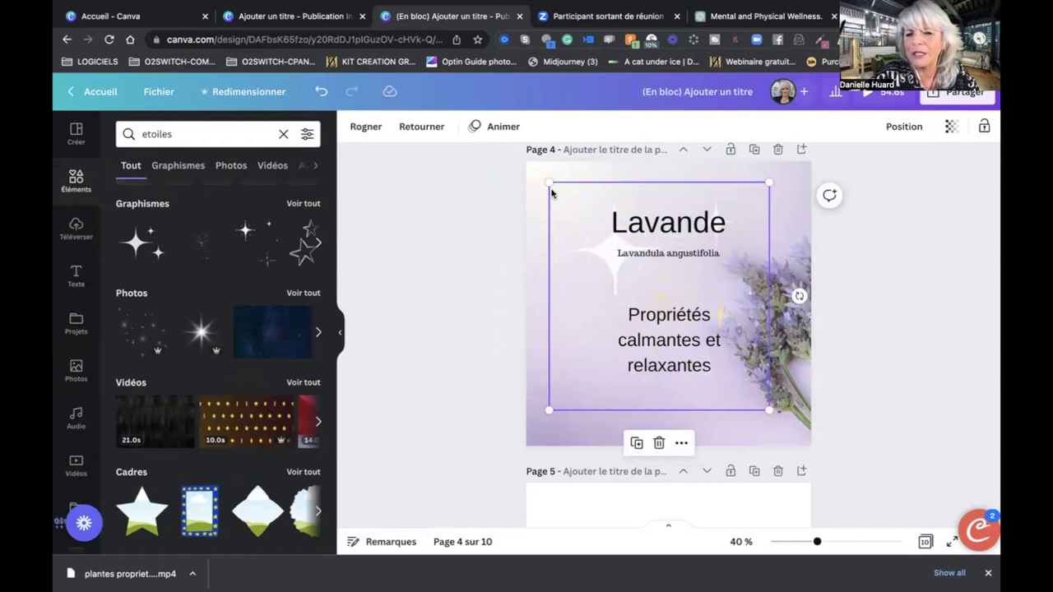
pyautogui.press('Escape')
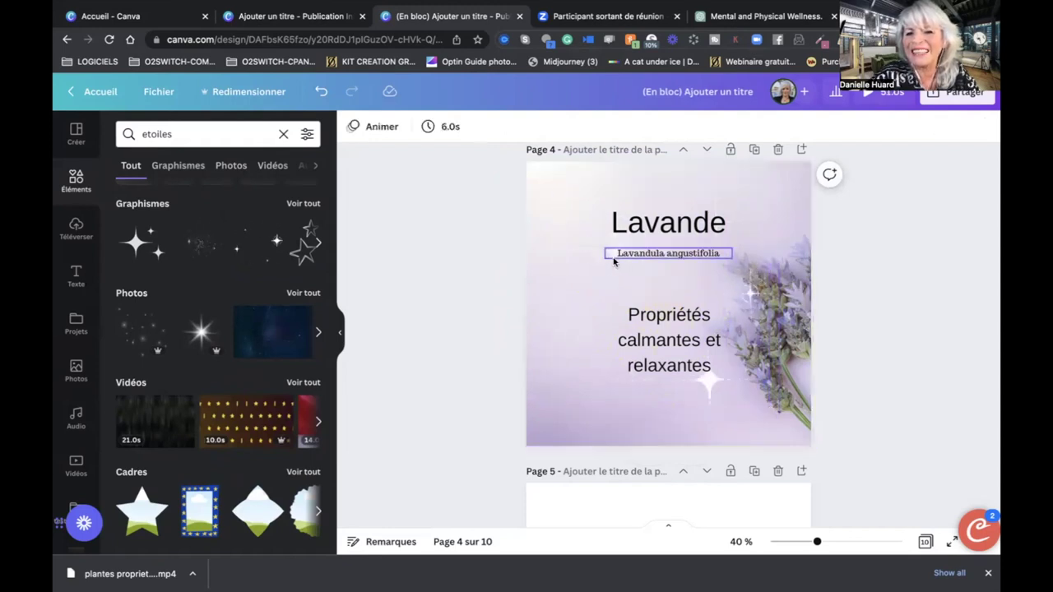
pyautogui.moveTo(586, 250); pyautogui.dragTo(569, 218)
pyautogui.click(912, 247)
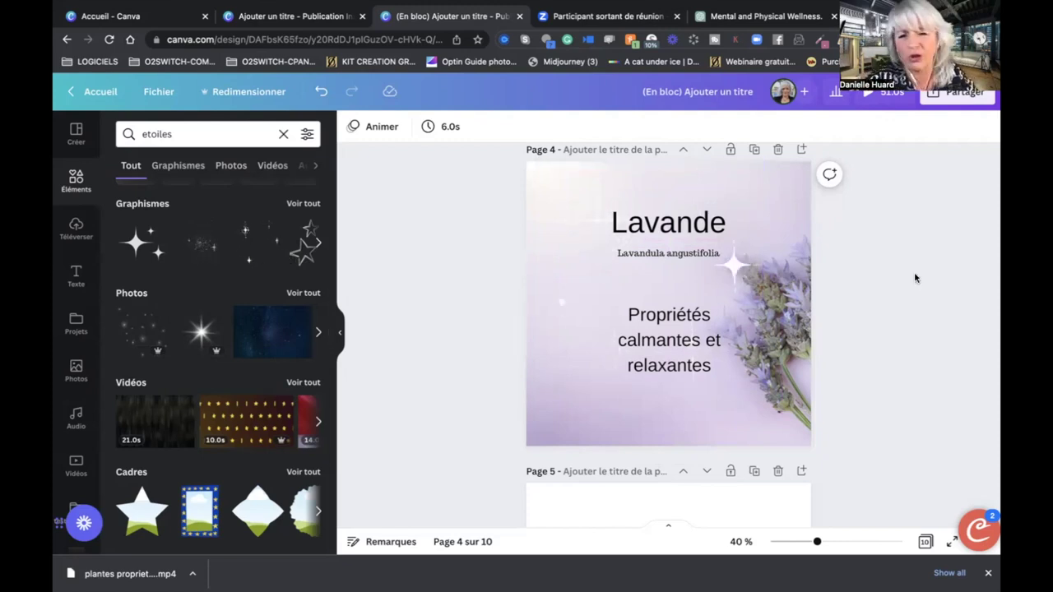
# Enlarge page 5's Houblon title to size 85.5 and move it up, clear of the Latin name.
pyautogui.scroll(-5, 910, 289)
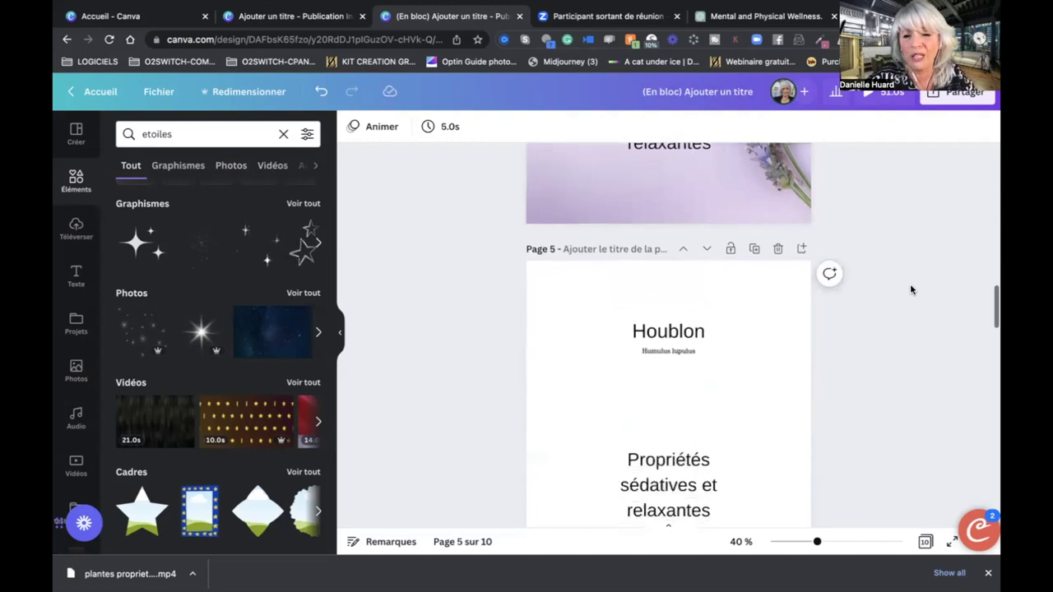
pyautogui.click(668, 331)
pyautogui.click(525, 127)
pyautogui.click(525, 127)
pyautogui.click(526, 127)
pyautogui.click(525, 126)
pyautogui.click(526, 127)
pyautogui.click(526, 127)
pyautogui.click(526, 127)
pyautogui.click(526, 127)
pyautogui.click(473, 126)
pyautogui.click(472, 126)
pyautogui.moveTo(708, 337); pyautogui.dragTo(705, 315)
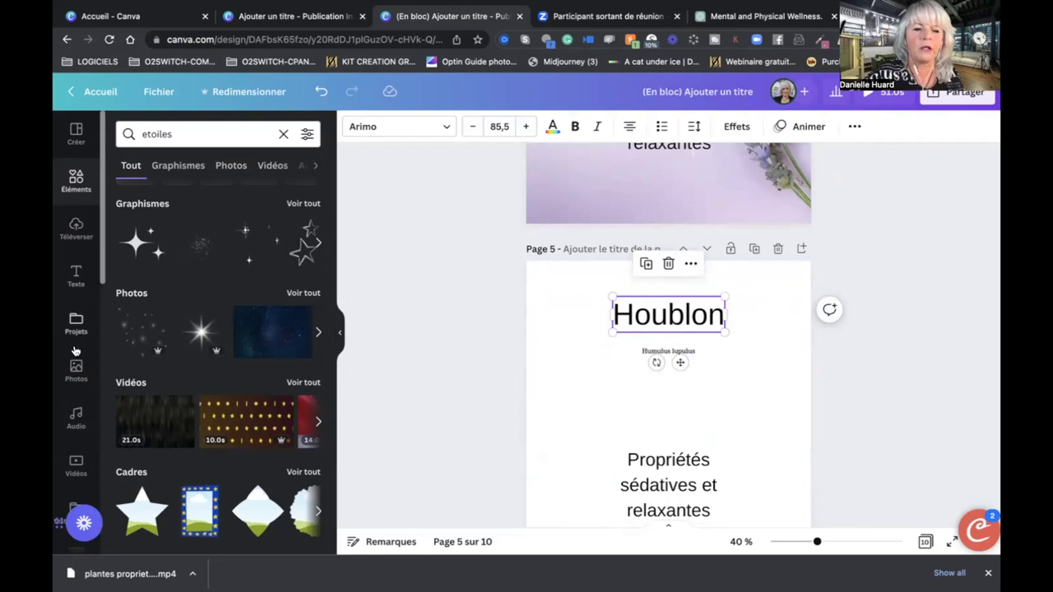
# Search the photos for "houblon" and fill page 5's background with the photo of green hops framing grey wooden boards.
pyautogui.click(76, 370)
pyautogui.click(189, 132)
pyautogui.press('BackSpace')
pyautogui.press('BackSpace')
pyautogui.press('BackSpace')
pyautogui.press('BackSpace')
pyautogui.press('BackSpace')
pyautogui.press('BackSpace')
pyautogui.write('h')
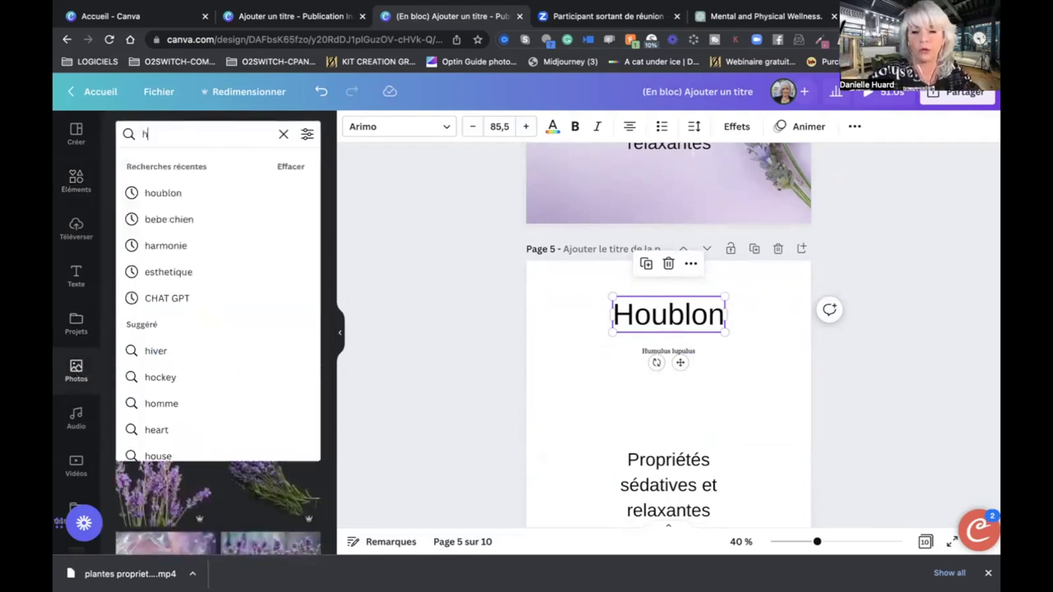
pyautogui.write('oublon')
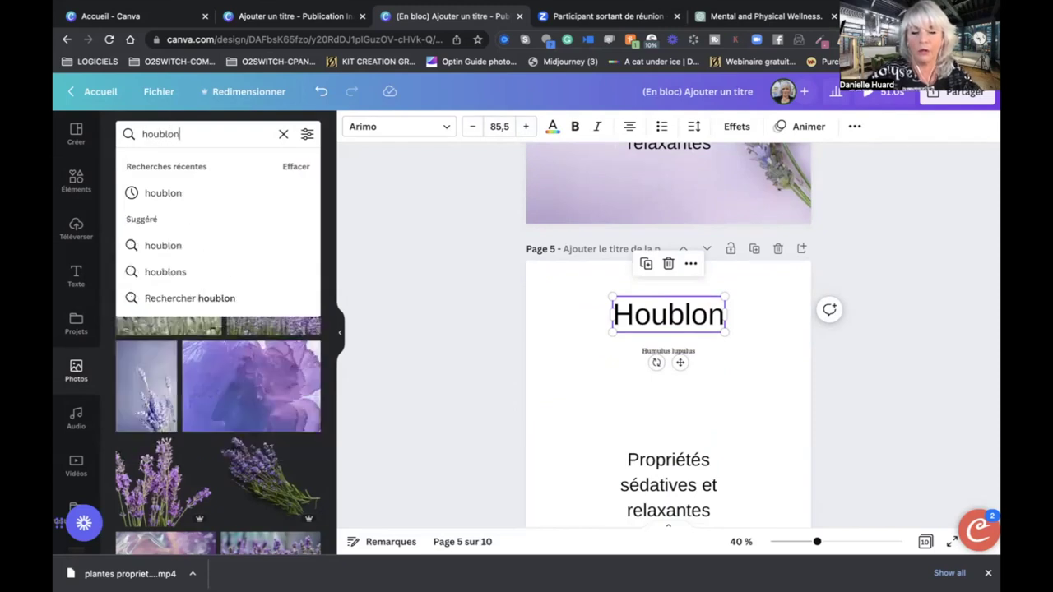
pyautogui.press('Return')
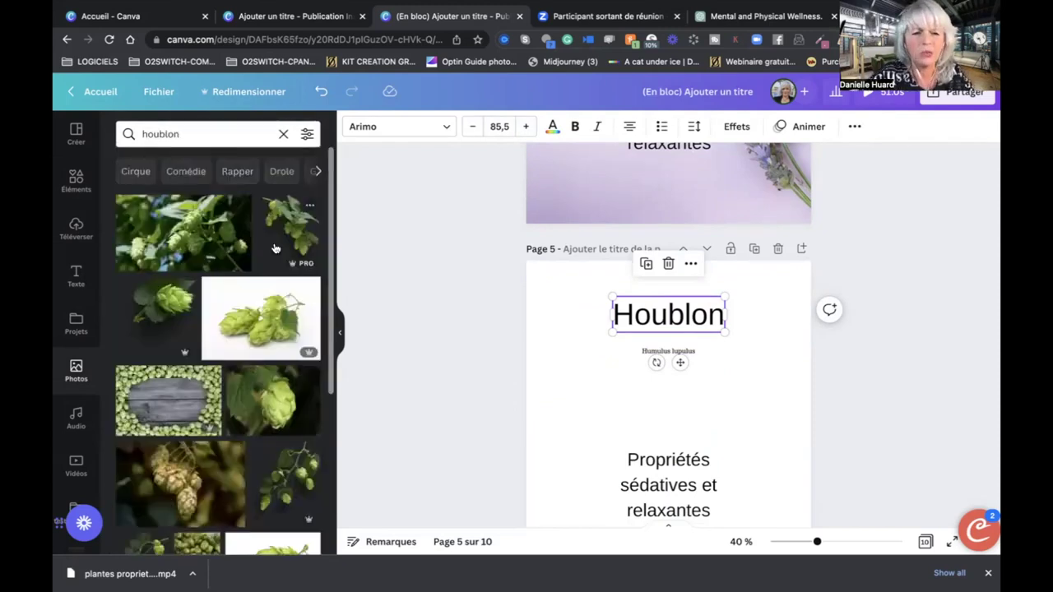
pyautogui.scroll(-3, 247, 280)
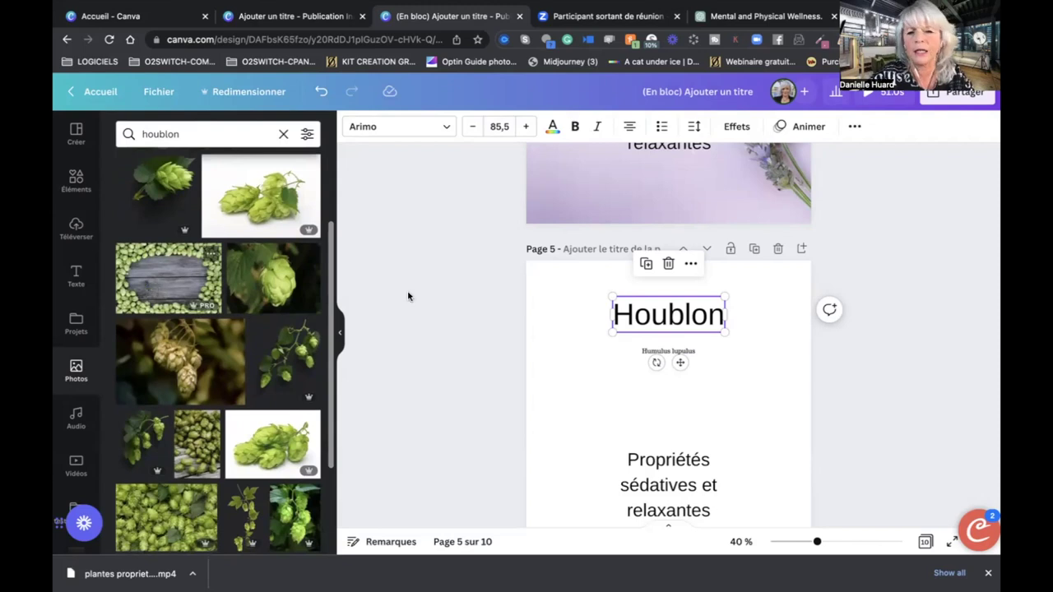
pyautogui.moveTo(550, 336); pyautogui.dragTo(552, 346)
pyautogui.click(992, 307)
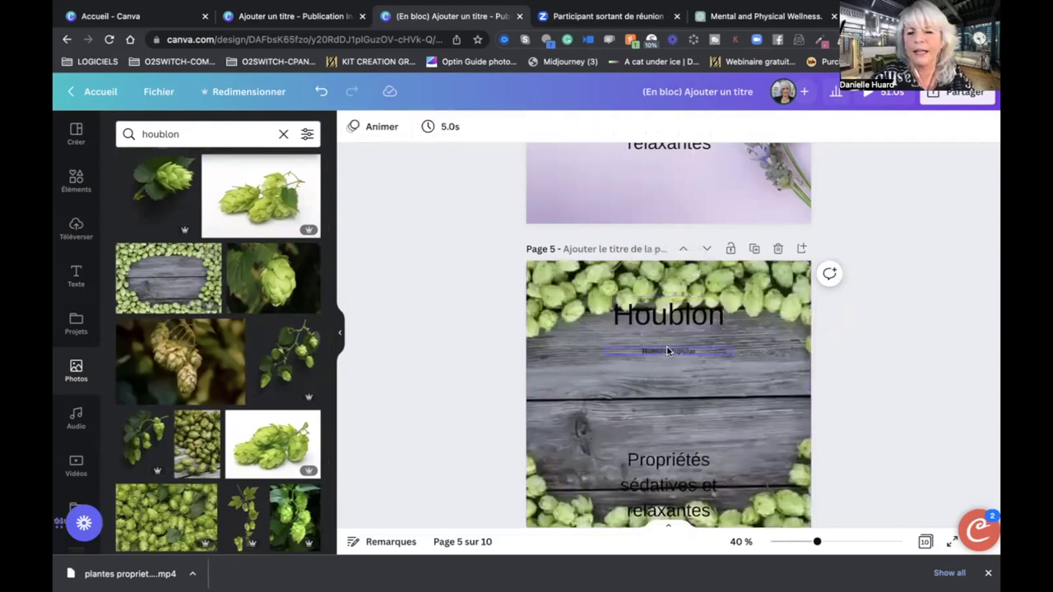
# Move page 5's Latin name and Houblon title down onto the wooden boards, clear of the hops.
pyautogui.moveTo(679, 319); pyautogui.dragTo(672, 372)
pyautogui.click(705, 329)
pyautogui.moveTo(705, 329); pyautogui.dragTo(705, 349)
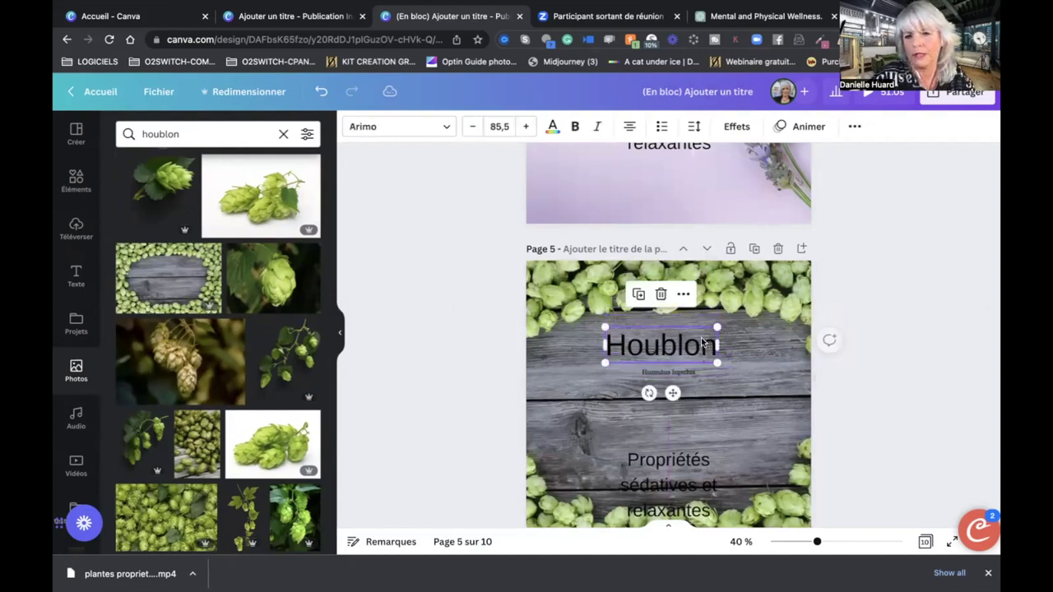
# Colour page 5's Houblon title and its Latin name white.
pyautogui.click(553, 129)
pyautogui.click(233, 191)
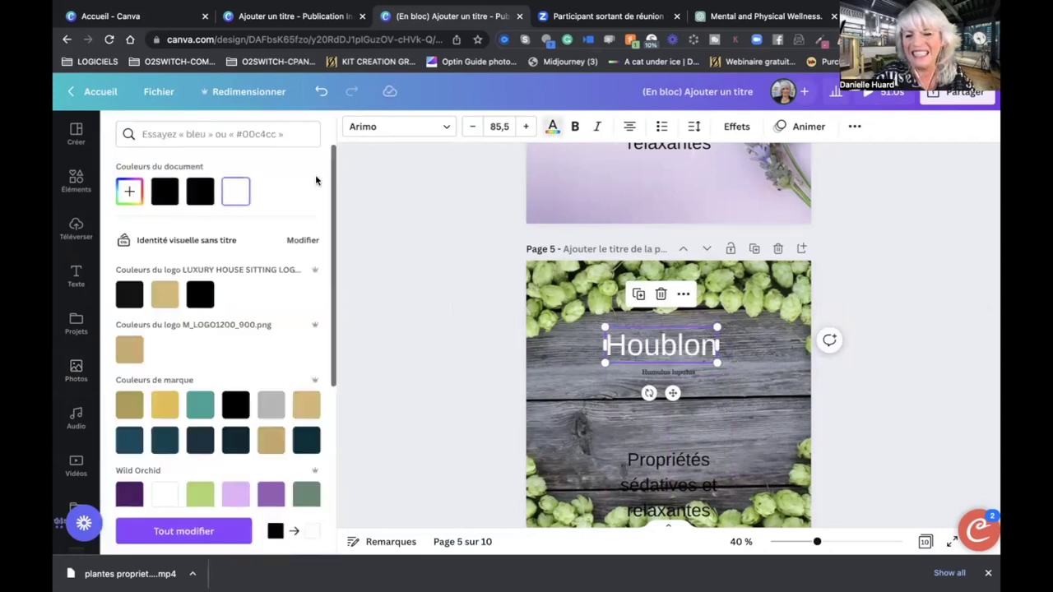
pyautogui.click(685, 373)
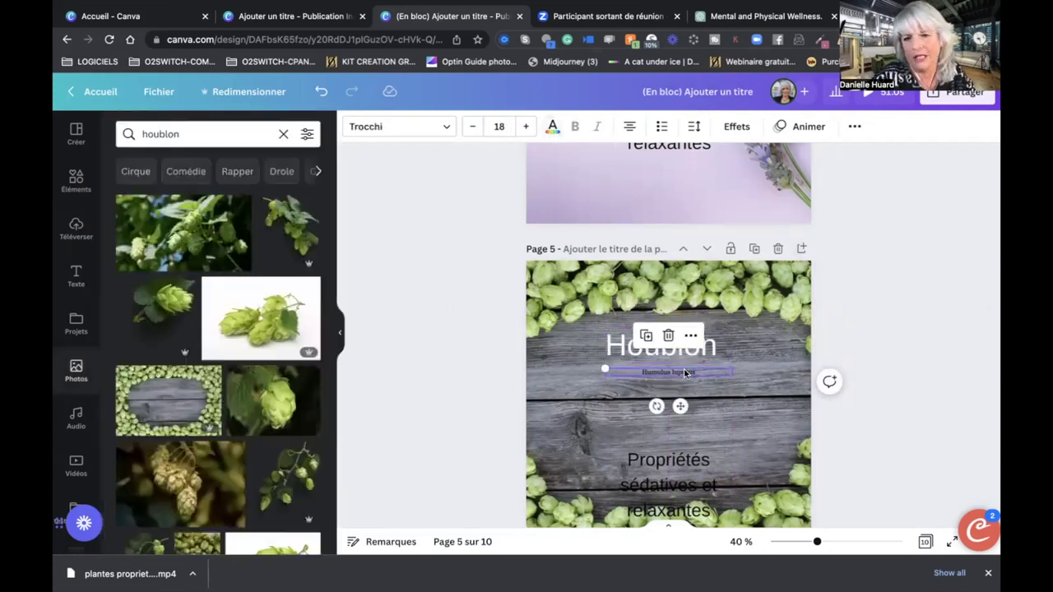
pyautogui.click(553, 128)
pyautogui.click(235, 191)
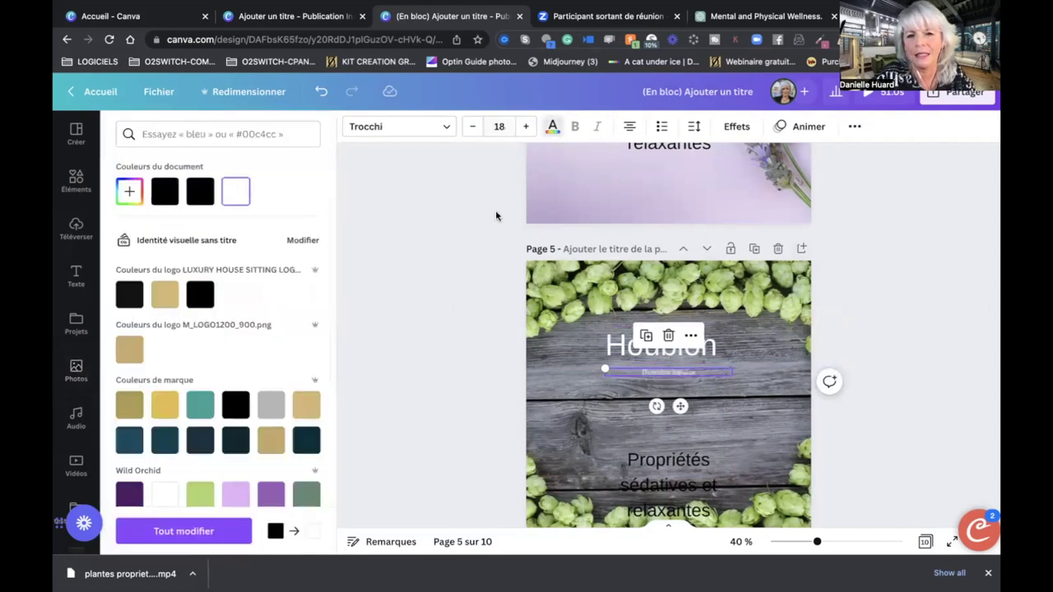
# Enlarge page 5's Latin name Humulus lupulus to size 30.
pyautogui.click(712, 350)
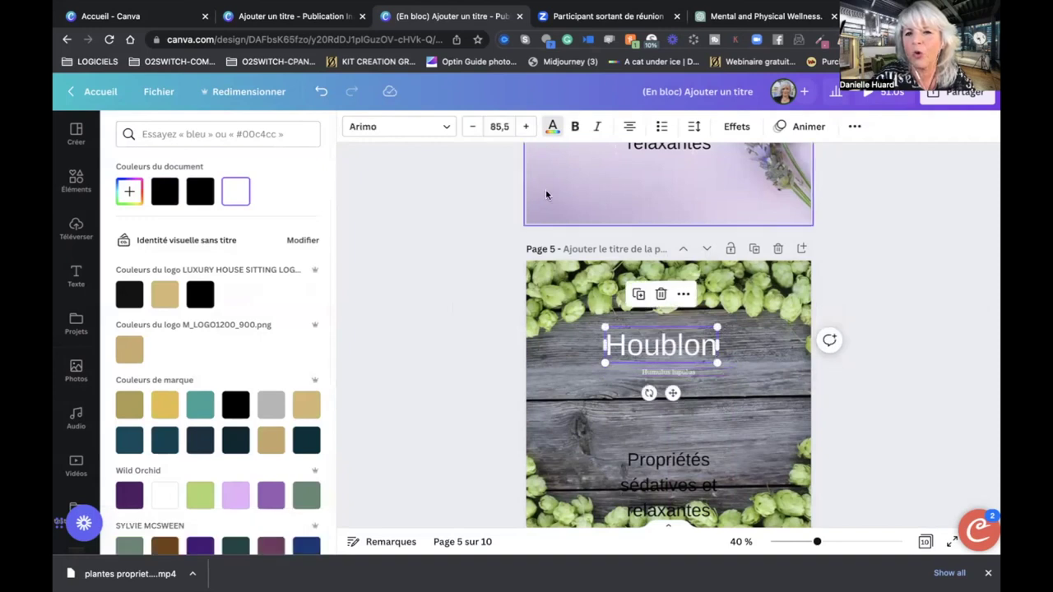
pyautogui.click(681, 376)
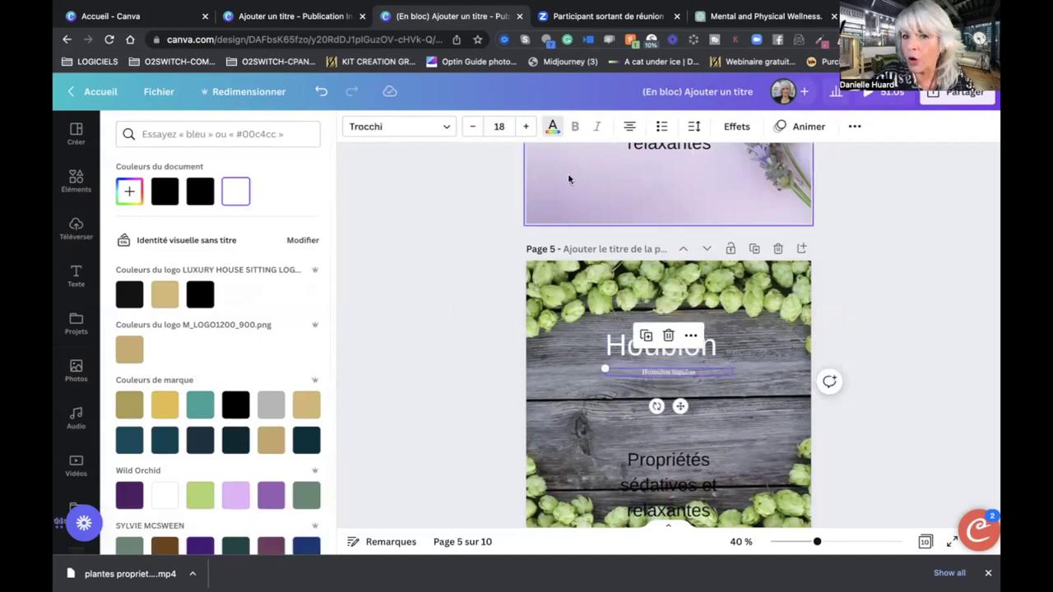
pyautogui.click(526, 127)
pyautogui.click(525, 127)
pyautogui.click(525, 126)
pyautogui.click(526, 127)
pyautogui.click(525, 126)
pyautogui.click(526, 127)
pyautogui.click(525, 127)
pyautogui.click(525, 126)
pyautogui.click(526, 127)
pyautogui.click(629, 380)
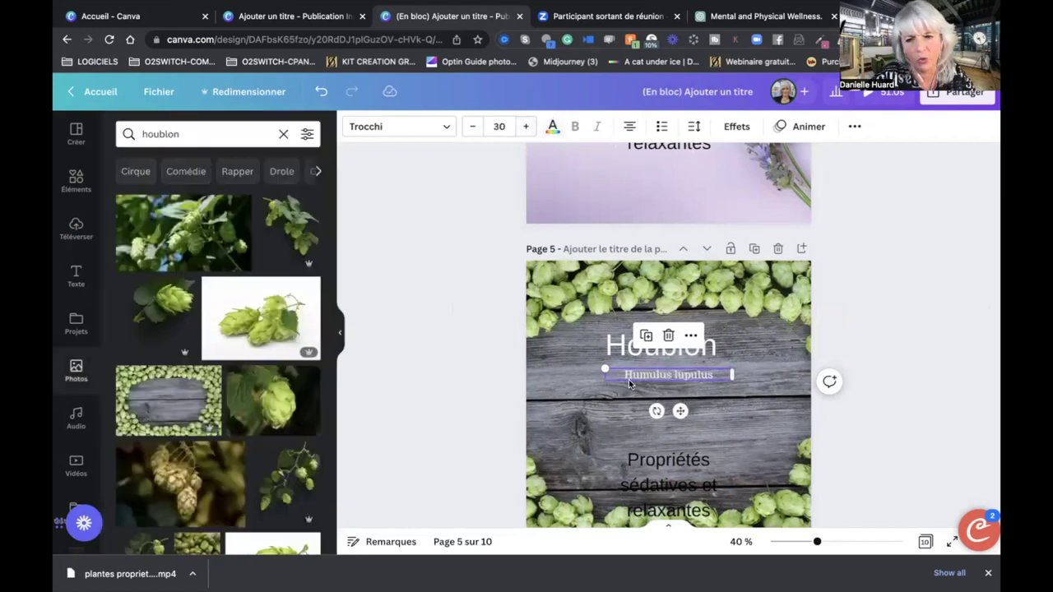
# Move page 5's Latin name slightly up and left so it is centred close under the Houblon title.
pyautogui.click(872, 315)
pyautogui.click(684, 379)
pyautogui.moveTo(684, 379); pyautogui.dragTo(677, 373)
# Move page 5's properties text up closer to the Latin name and colour it white.
pyautogui.moveTo(692, 471); pyautogui.dragTo(689, 415)
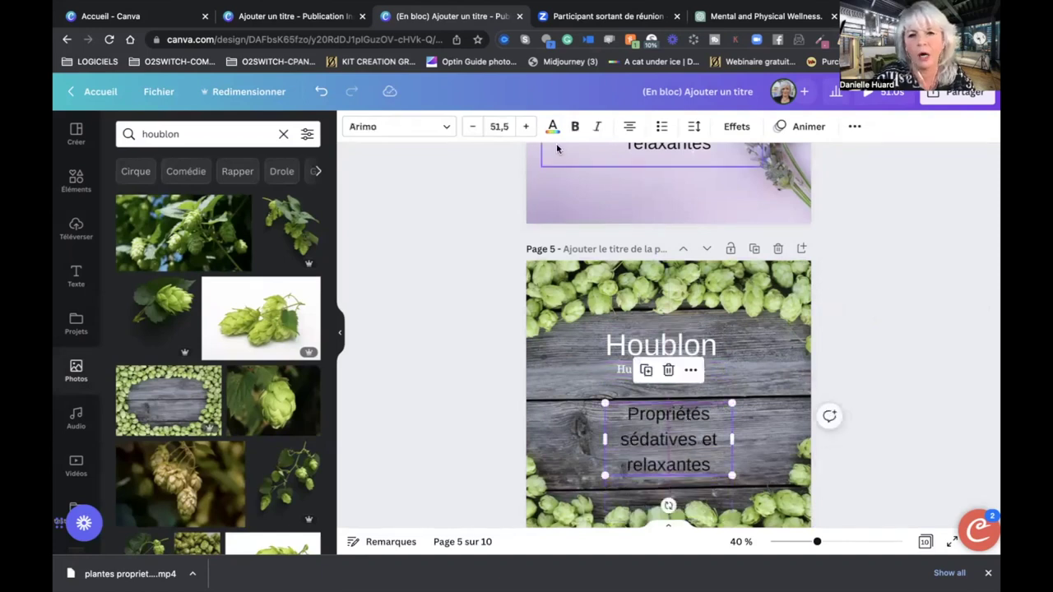
pyautogui.click(551, 130)
pyautogui.click(237, 198)
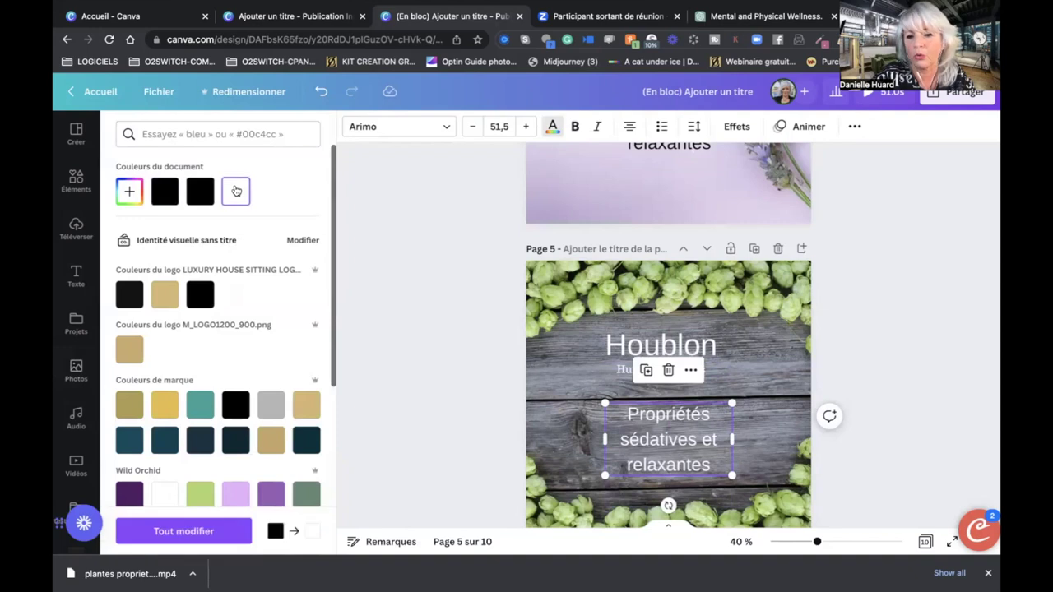
# Try the photo's light green on page 5's properties text, and set the text back to white.
pyautogui.scroll(-5, 263, 419)
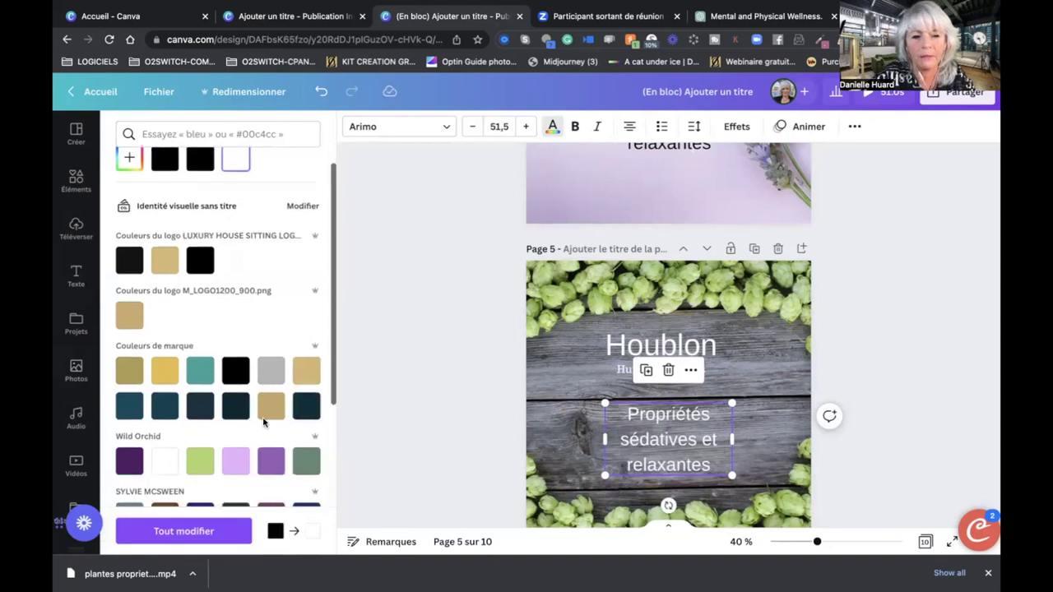
pyautogui.scroll(-1, 264, 422)
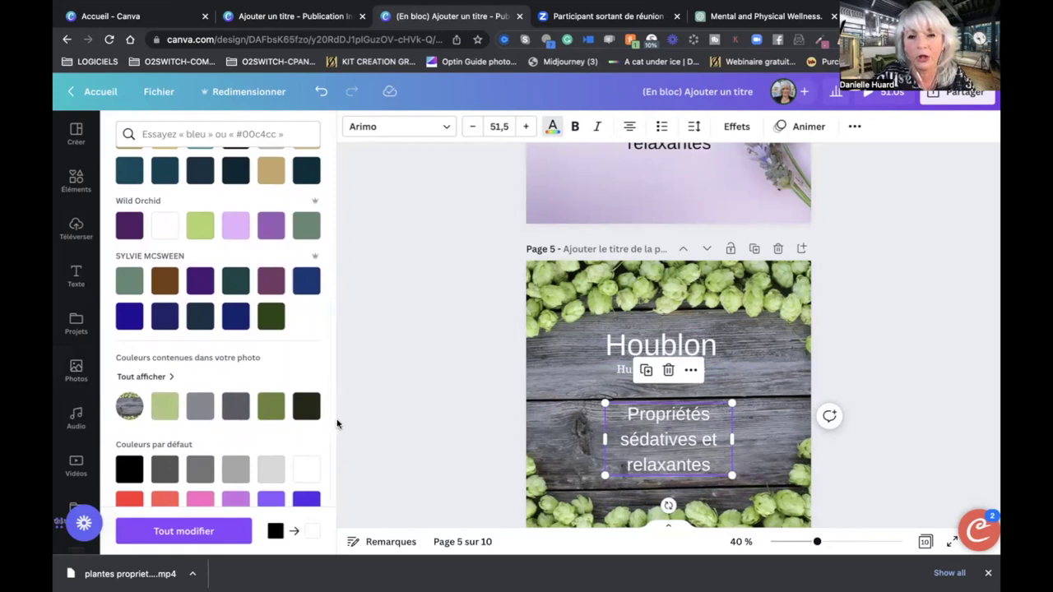
pyautogui.click(164, 407)
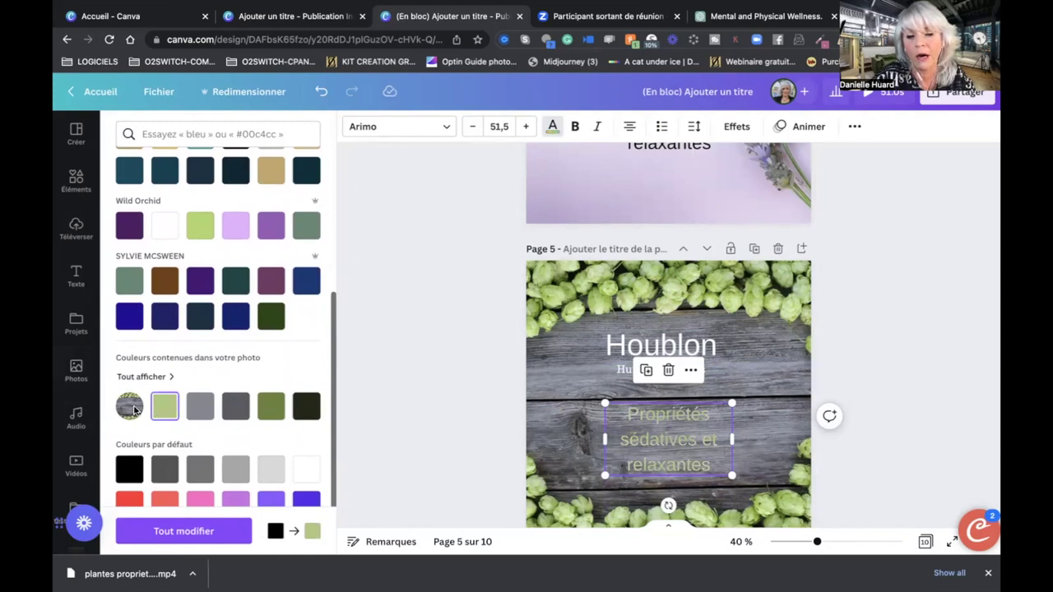
pyautogui.click(164, 226)
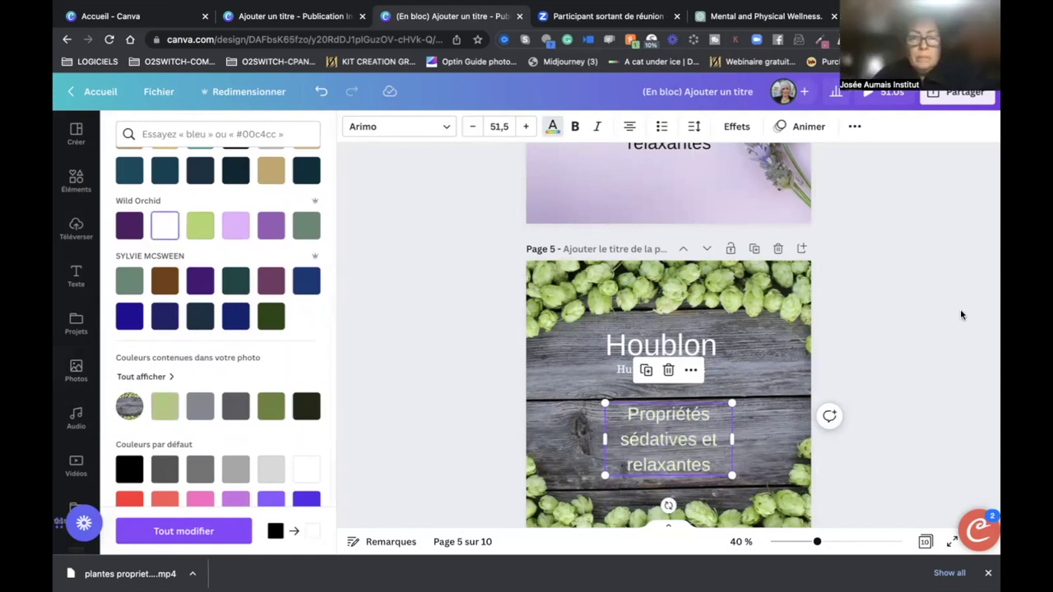
pyautogui.click(954, 319)
pyautogui.scroll(-5, 953, 322)
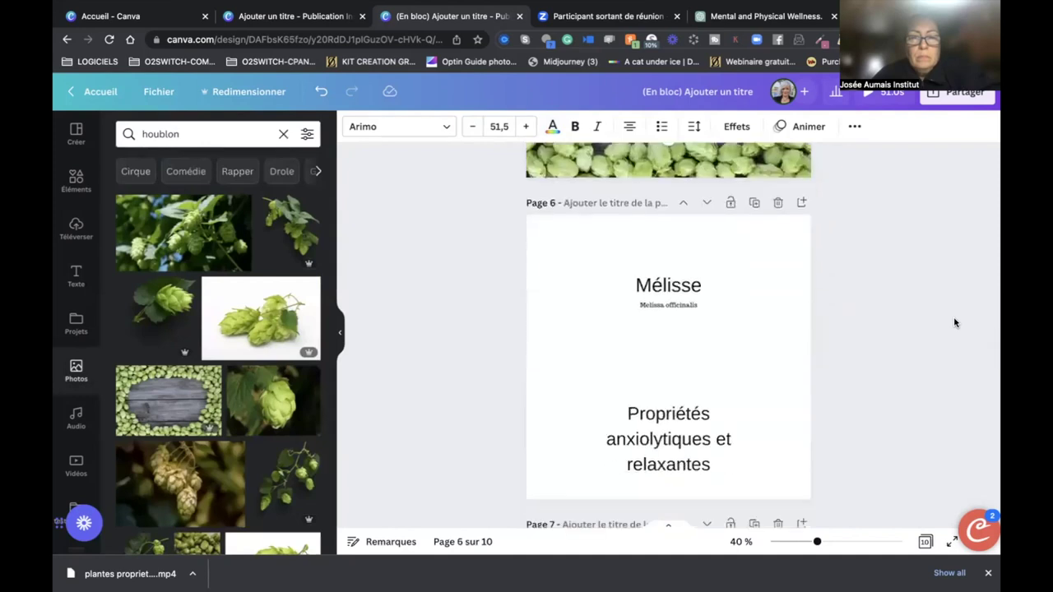
pyautogui.scroll(1, 953, 322)
pyautogui.scroll(3, 909, 292)
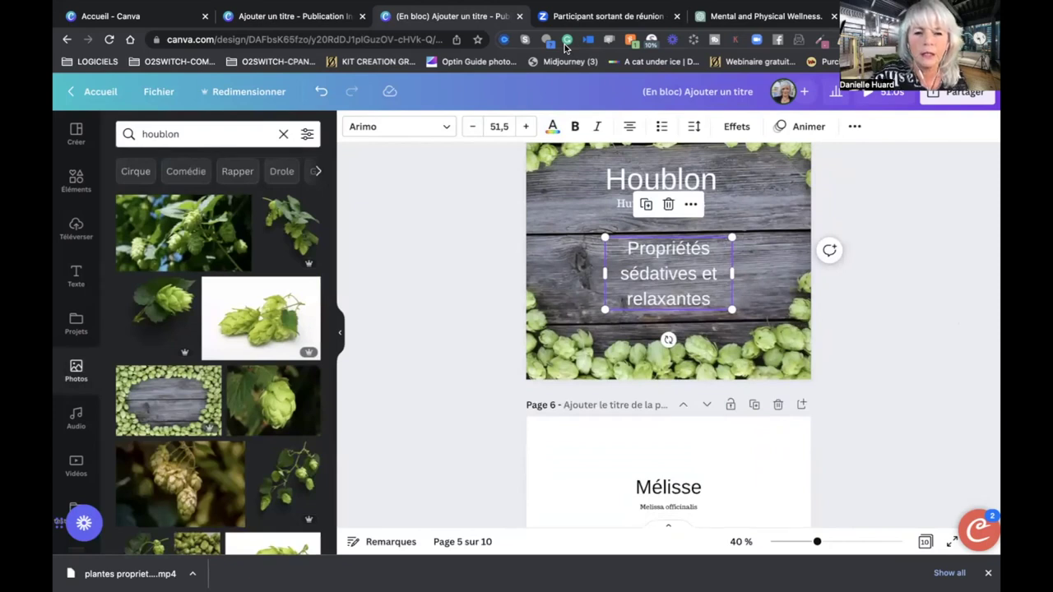
pyautogui.click(972, 299)
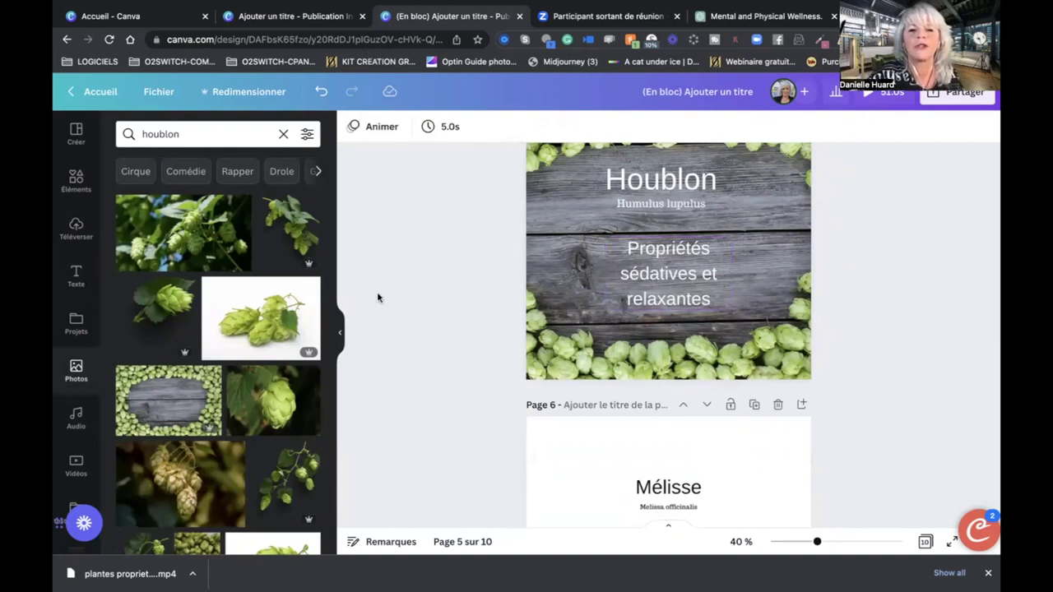
# Search the photo library for melisse to illustrate page 6, Mélisse.
pyautogui.scroll(-2, 517, 417)
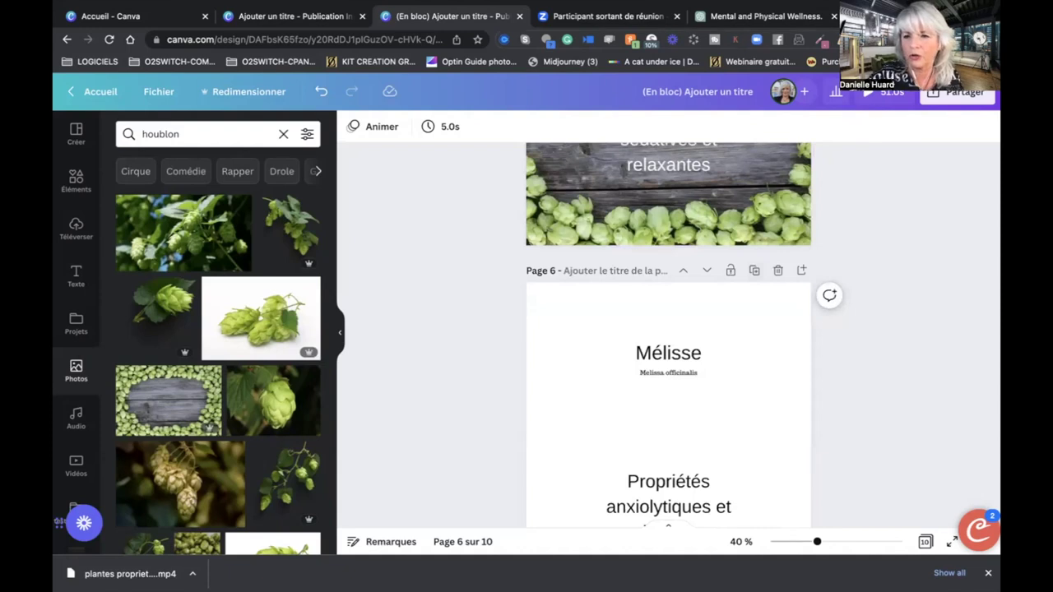
pyautogui.click(689, 356)
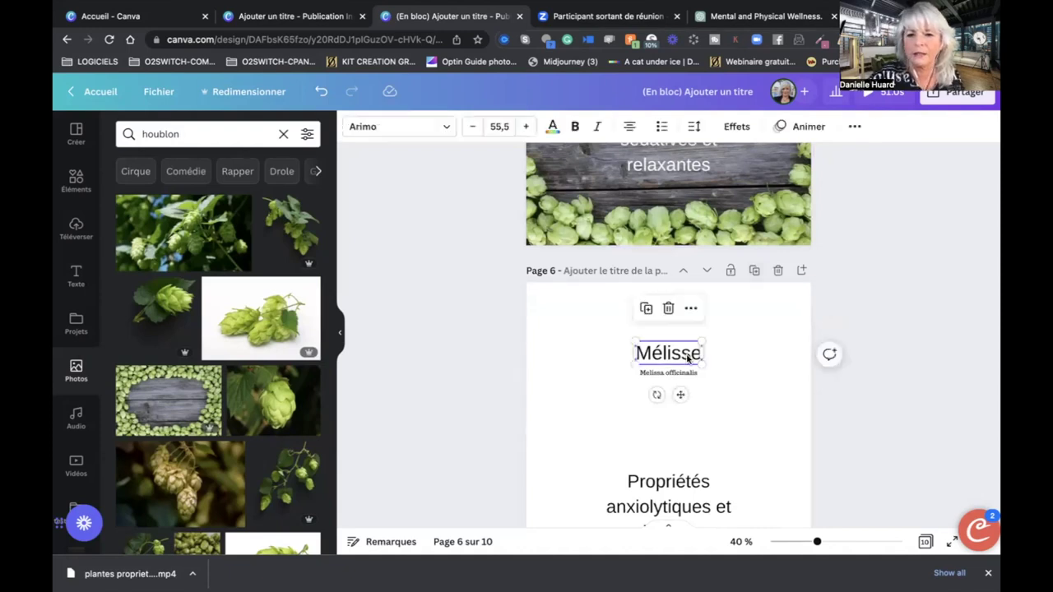
pyautogui.click(203, 136)
pyautogui.press('BackSpace')
pyautogui.press('BackSpace')
pyautogui.press('BackSpace')
pyautogui.press('BackSpace')
pyautogui.press('BackSpace')
pyautogui.press('BackSpace')
pyautogui.press('BackSpace')
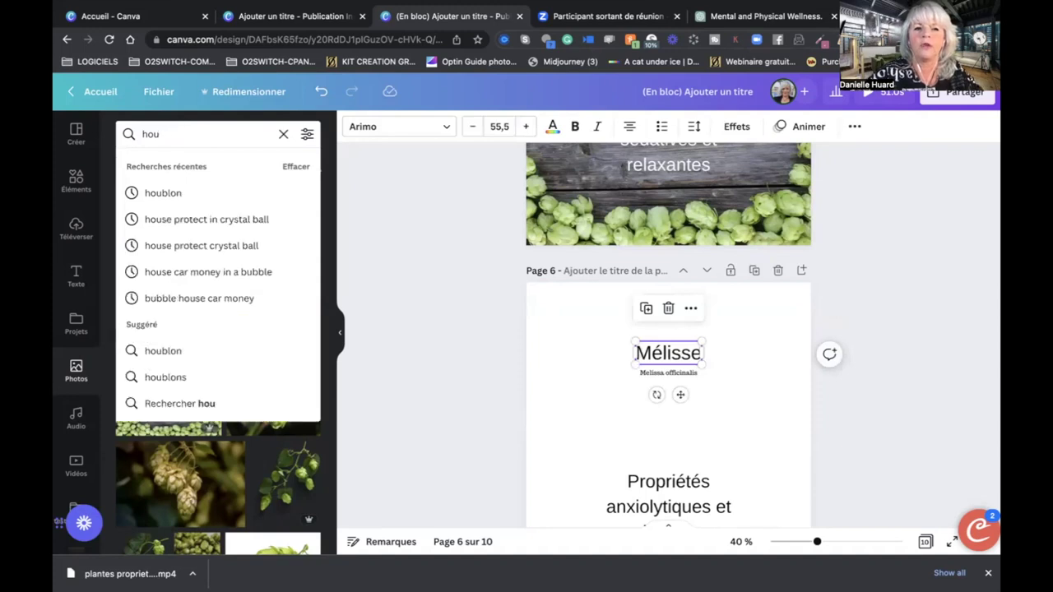
pyautogui.write('melie')
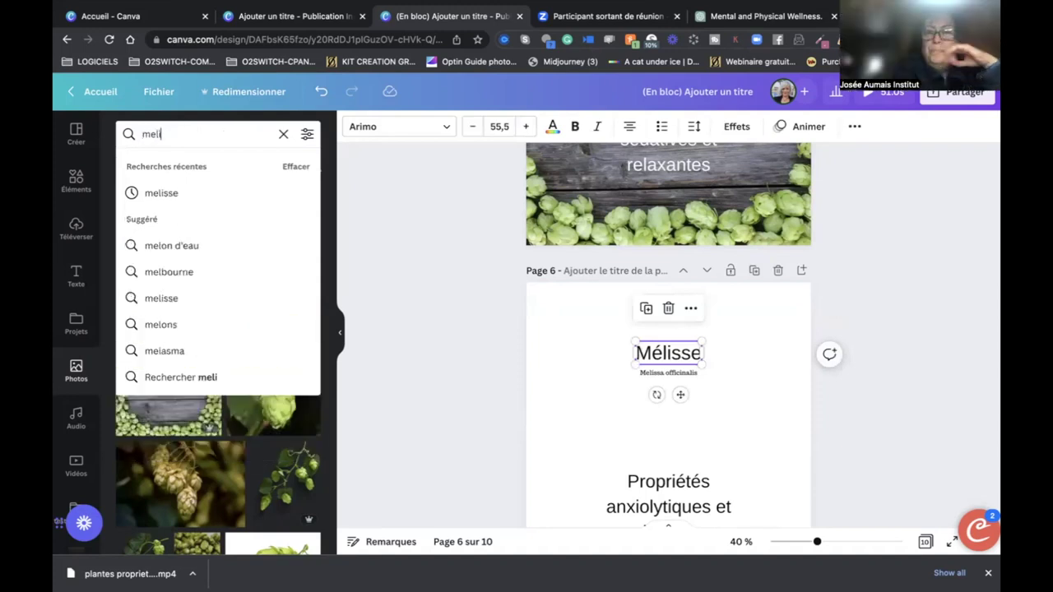
pyautogui.press('BackSpace')
pyautogui.press('BackSpace')
pyautogui.write('isse')
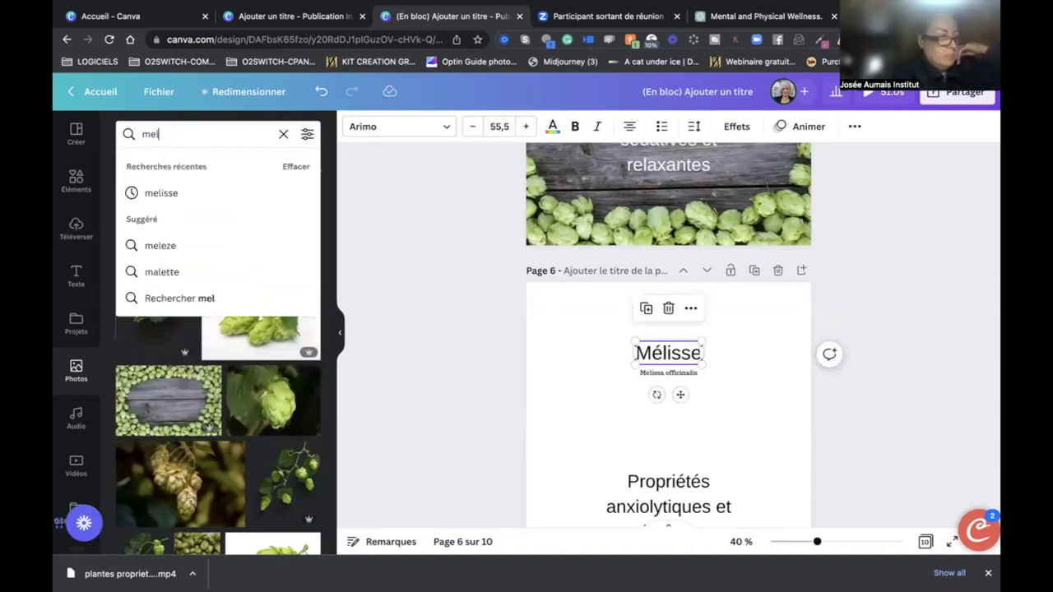
pyautogui.press('Return')
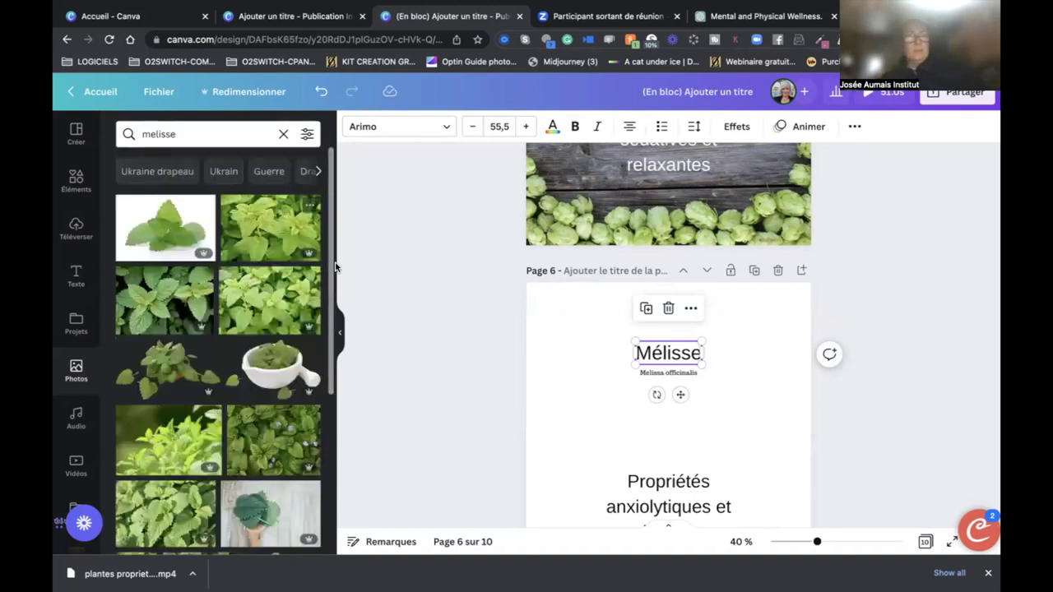
# Set the pale green blurred photo with a leafy sprig at its edge as page 6's full background.
pyautogui.scroll(-3, 195, 385)
pyautogui.scroll(-1, 195, 385)
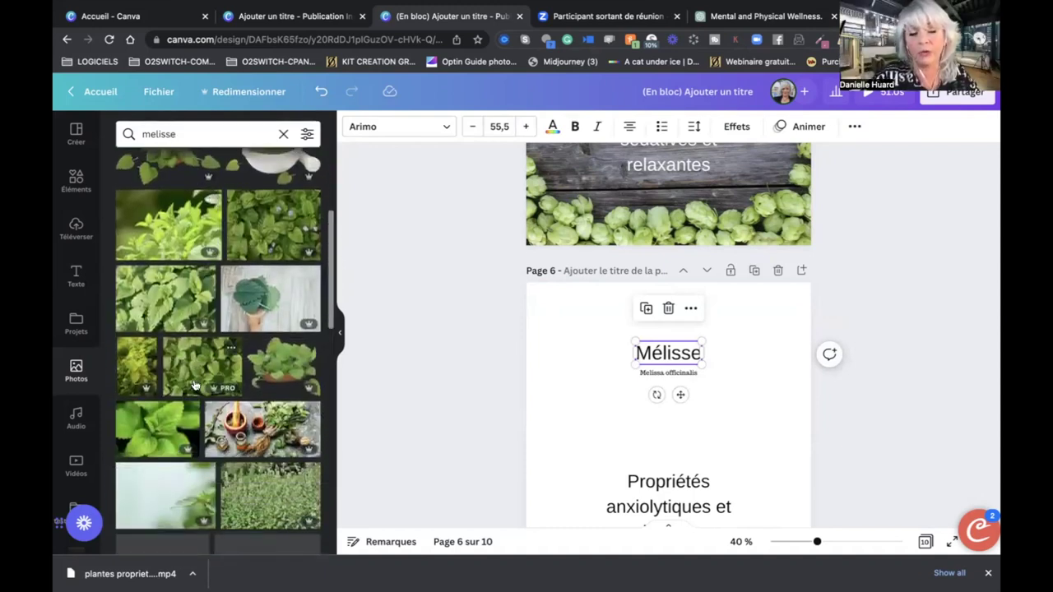
pyautogui.click(239, 294)
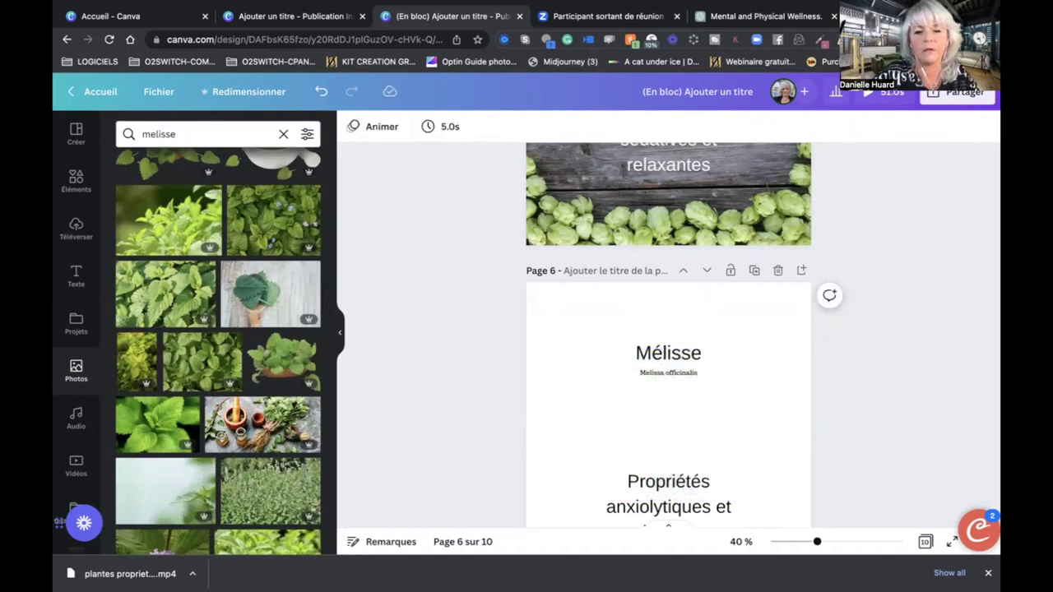
pyautogui.press('Delete')
pyautogui.moveTo(609, 363); pyautogui.dragTo(583, 364)
pyautogui.scroll(-1, 583, 364)
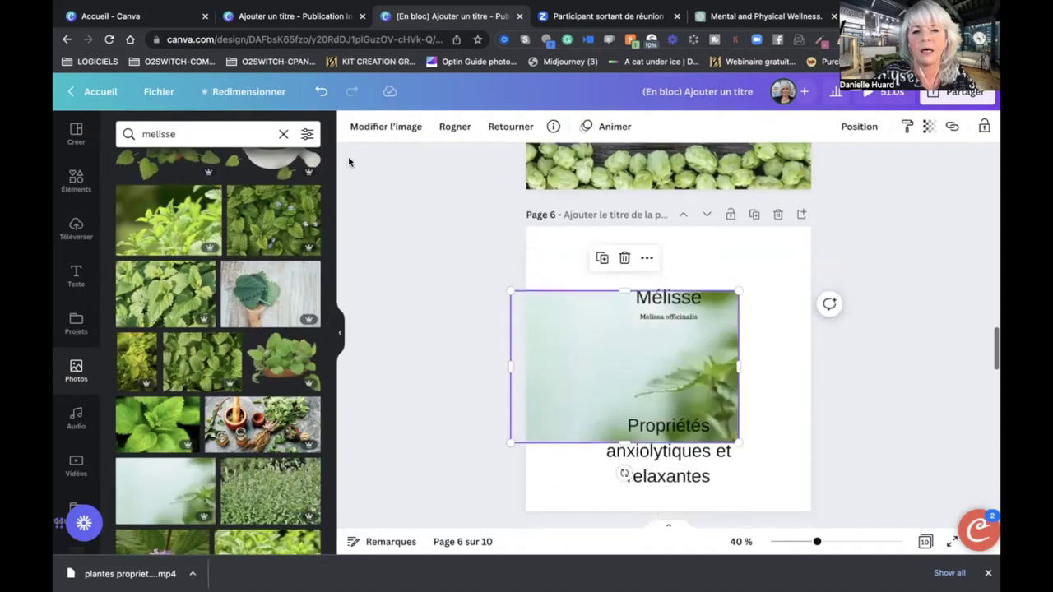
pyautogui.click(322, 93)
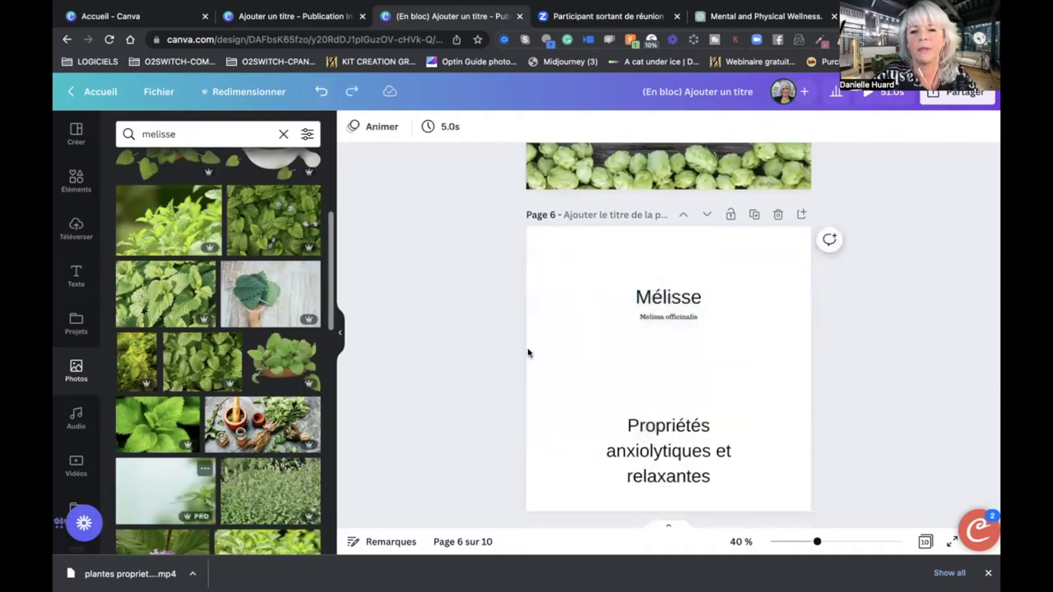
pyautogui.hotkey('ctrl', 'shift', 'z')
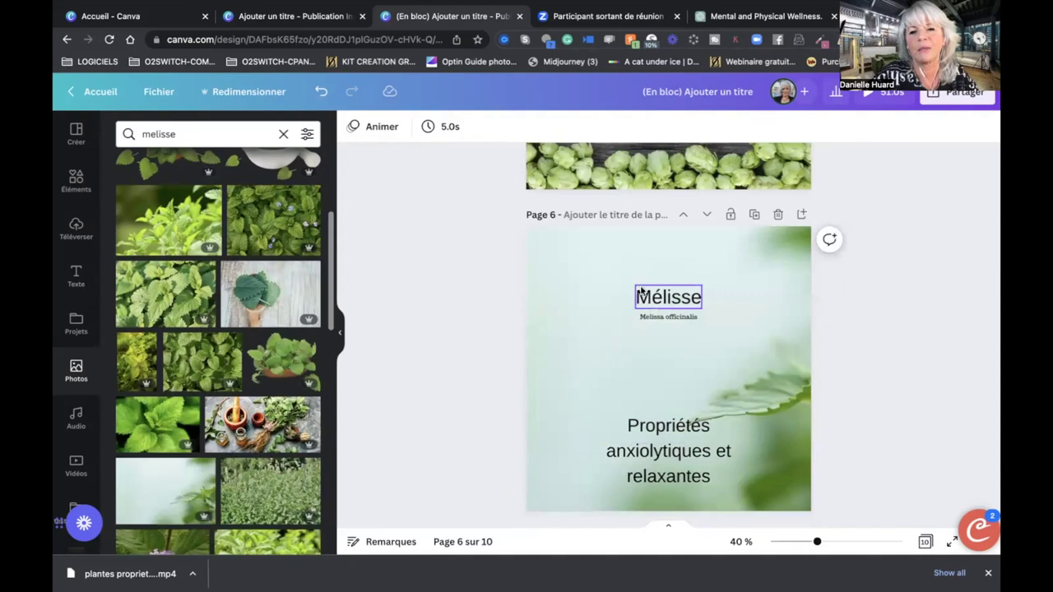
# Enlarge page 6's Mélisse title to size 85.5 and move it up clear of the Latin name.
pyautogui.click(667, 302)
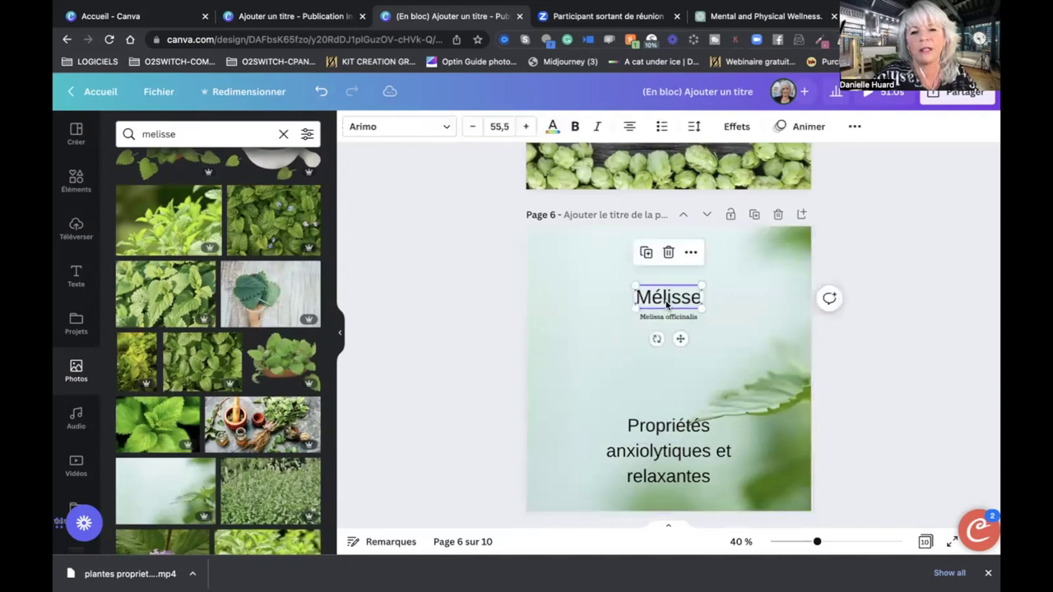
pyautogui.click(523, 127)
pyautogui.click(523, 127)
pyautogui.click(524, 126)
pyautogui.click(523, 127)
pyautogui.click(523, 127)
pyautogui.click(523, 127)
pyautogui.click(523, 127)
pyautogui.click(523, 127)
pyautogui.click(523, 126)
pyautogui.click(523, 127)
pyautogui.click(523, 126)
pyautogui.click(523, 127)
pyautogui.click(523, 126)
pyautogui.click(473, 126)
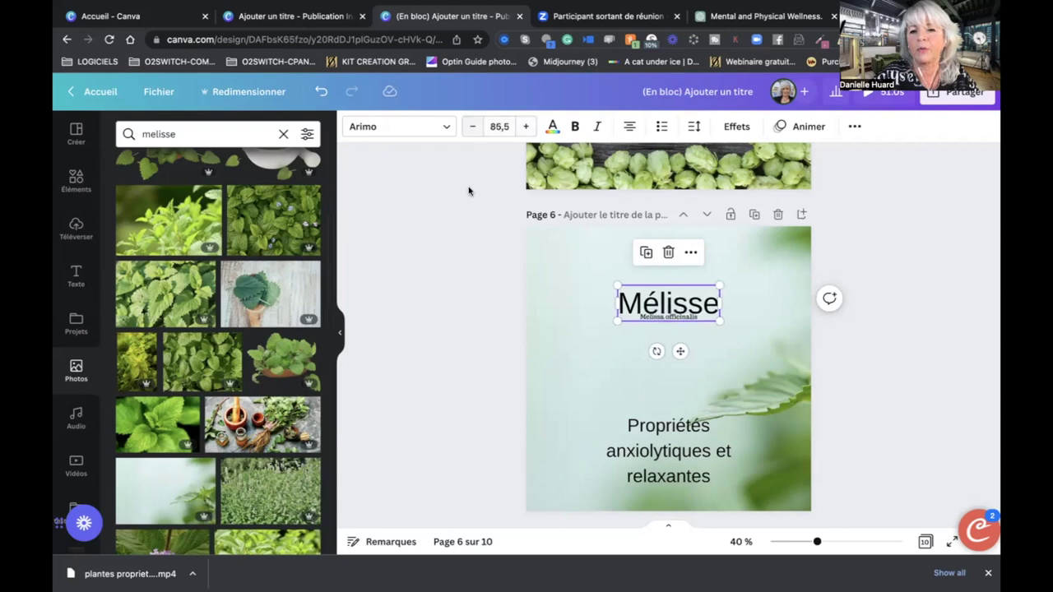
pyautogui.click(674, 270)
pyautogui.moveTo(710, 303); pyautogui.dragTo(709, 285)
# Enlarge page 6's Latin name Melissa officinalis to size 32 and move it up close under the title.
pyautogui.click(691, 317)
pyautogui.click(525, 127)
pyautogui.click(525, 127)
pyautogui.click(524, 127)
pyautogui.click(524, 127)
pyautogui.click(524, 127)
pyautogui.click(524, 127)
pyautogui.click(524, 127)
pyautogui.click(524, 127)
pyautogui.click(524, 127)
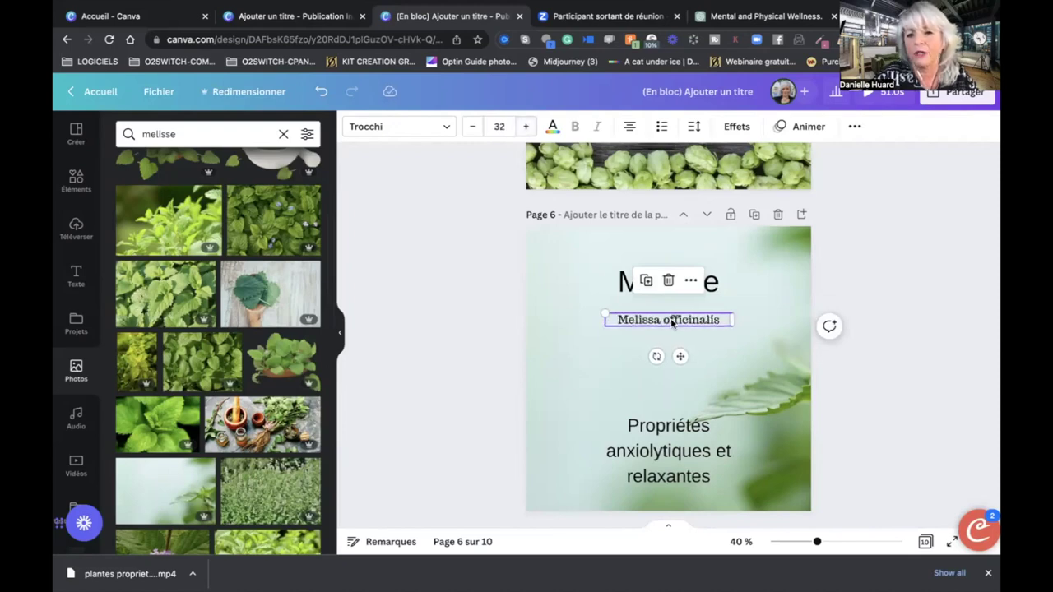
pyautogui.moveTo(672, 322); pyautogui.dragTo(672, 308)
pyautogui.click(909, 274)
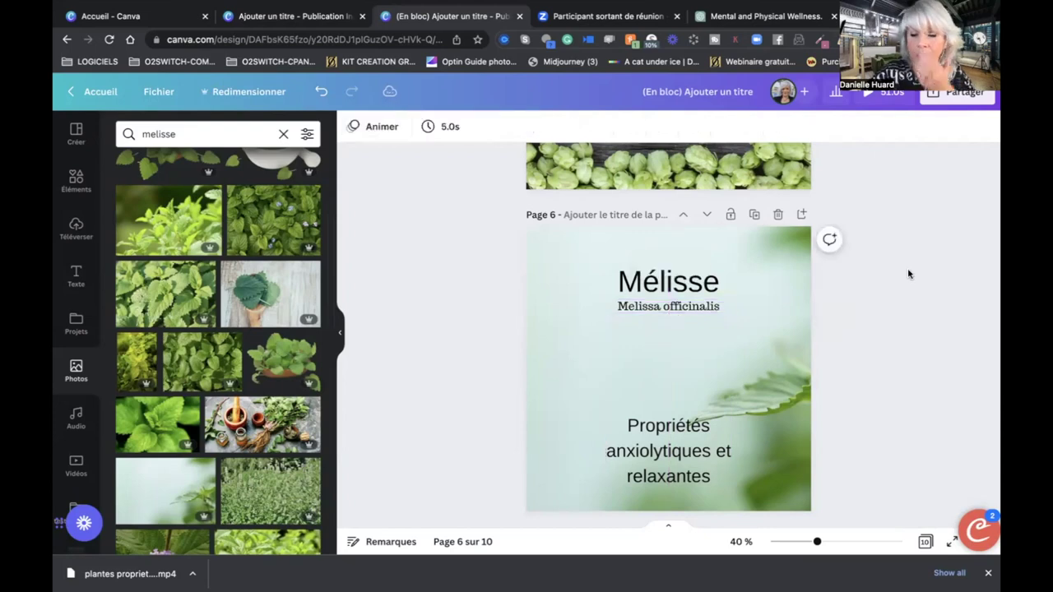
# Move page 6's properties text up closer to the Latin name, keeping it centred.
pyautogui.moveTo(682, 448); pyautogui.dragTo(682, 378)
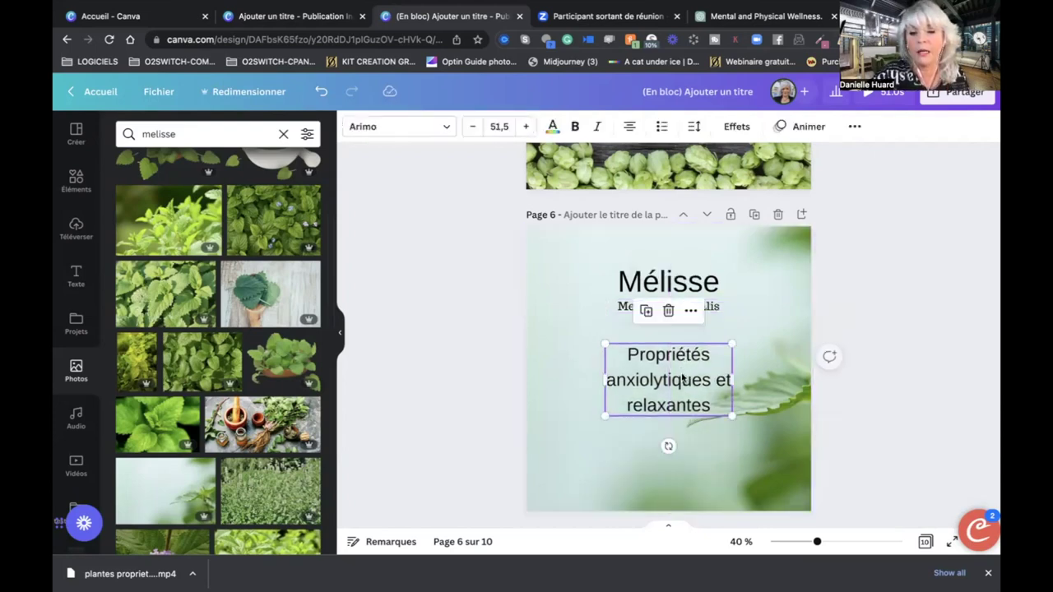
pyautogui.scroll(-2, 931, 345)
pyautogui.scroll(2, 931, 345)
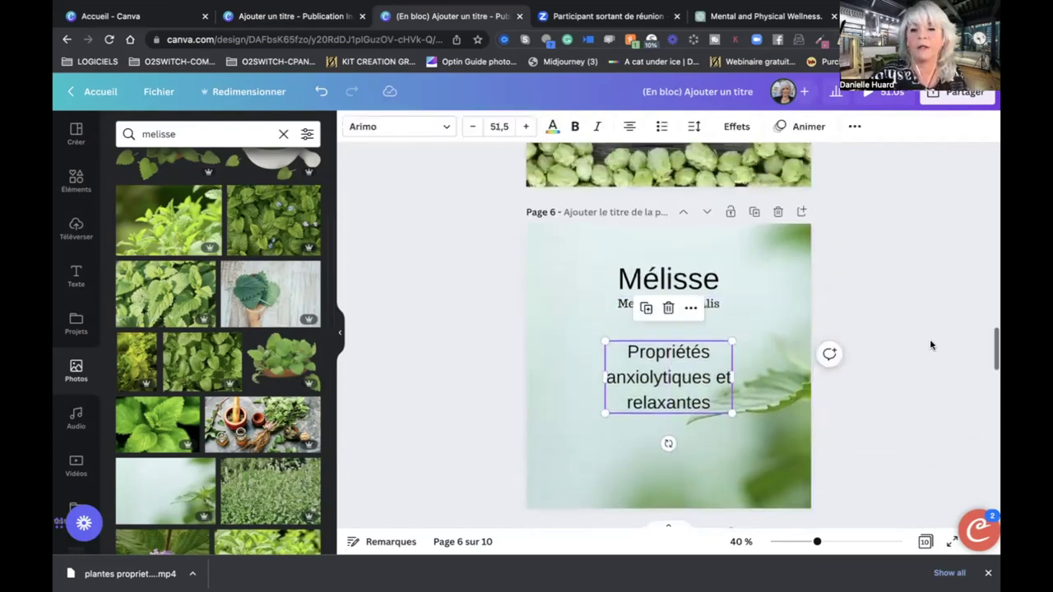
pyautogui.scroll(5, 896, 333)
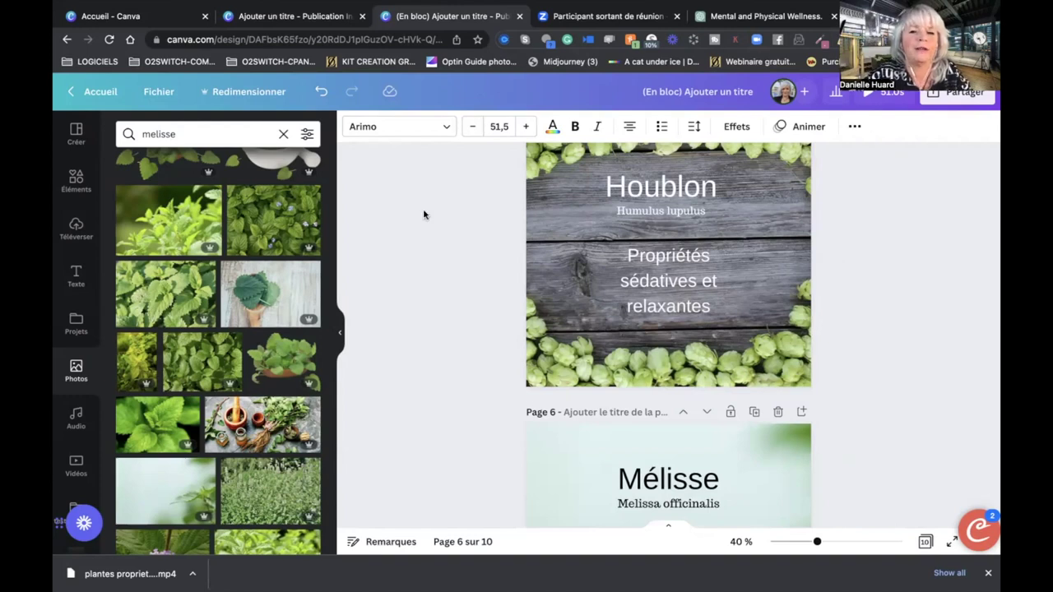
# Search the photo library for tilleuil to illustrate page 7, Tilleul.
pyautogui.scroll(-5, 532, 409)
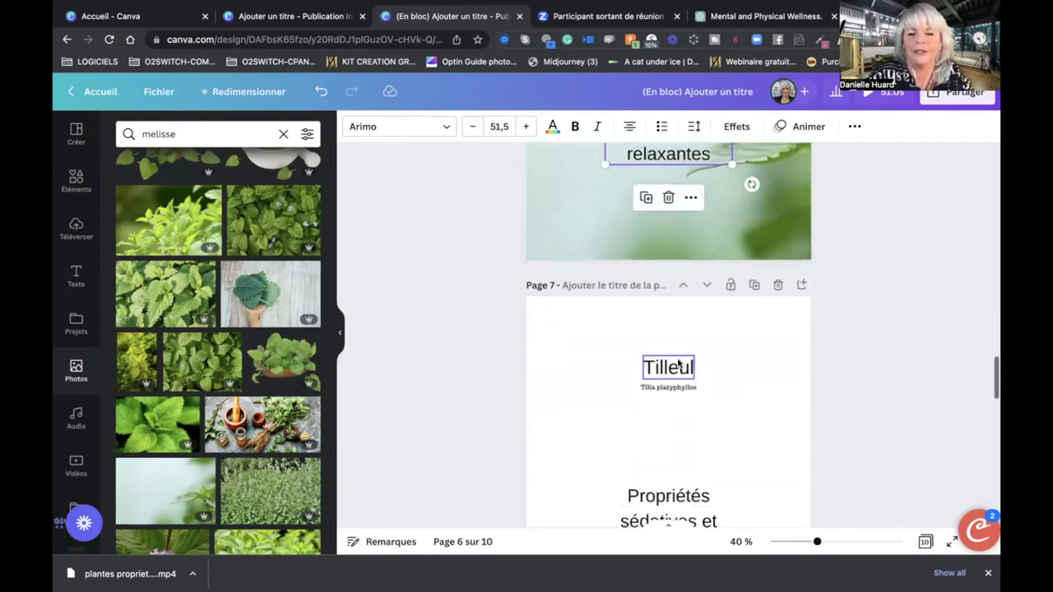
pyautogui.click(668, 367)
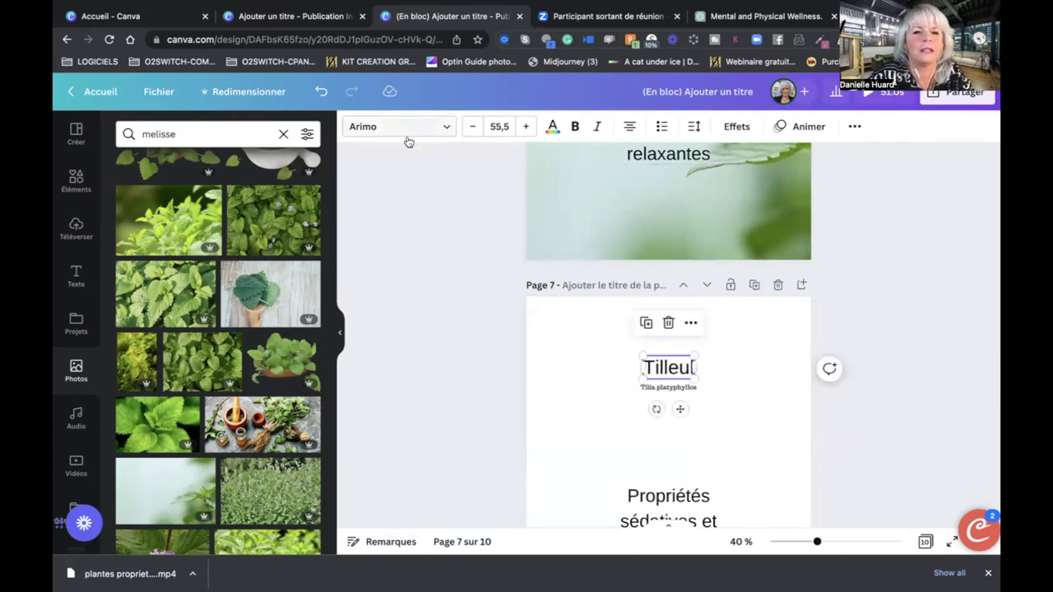
pyautogui.click(70, 377)
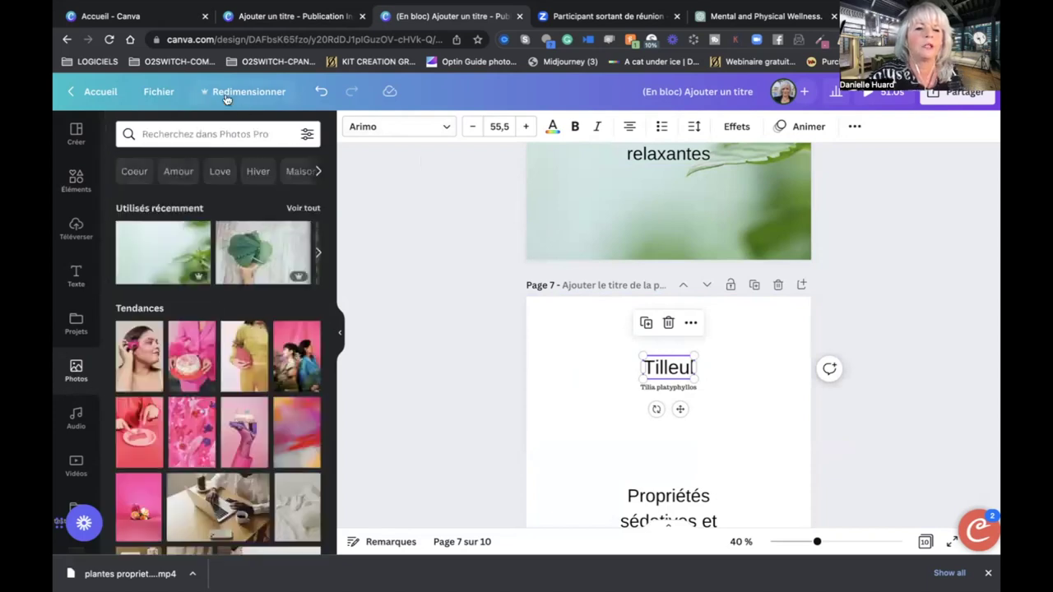
pyautogui.click(185, 135)
pyautogui.write('tilleuil')
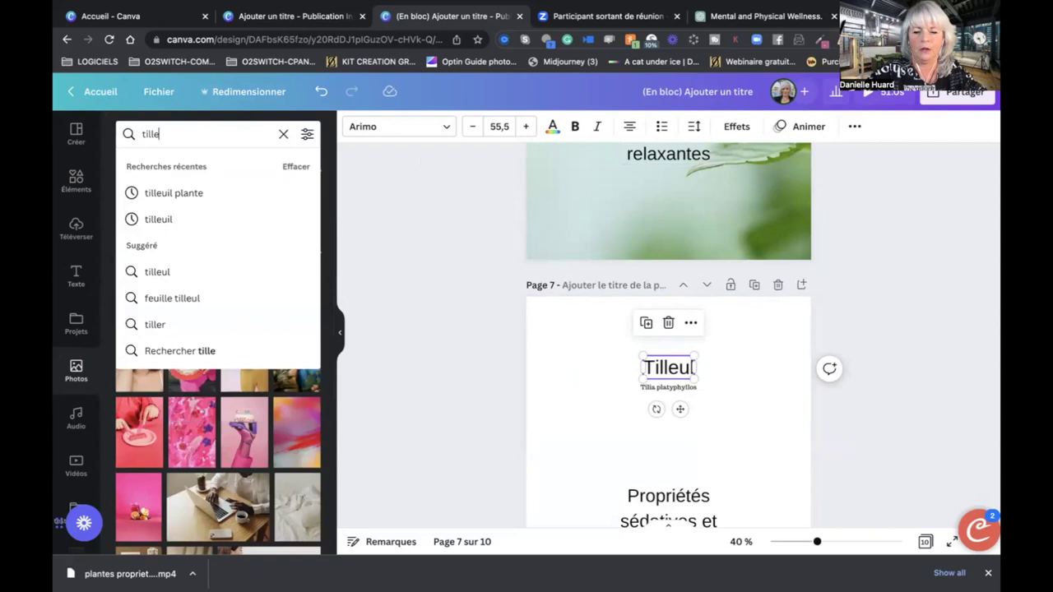
pyautogui.press('Return')
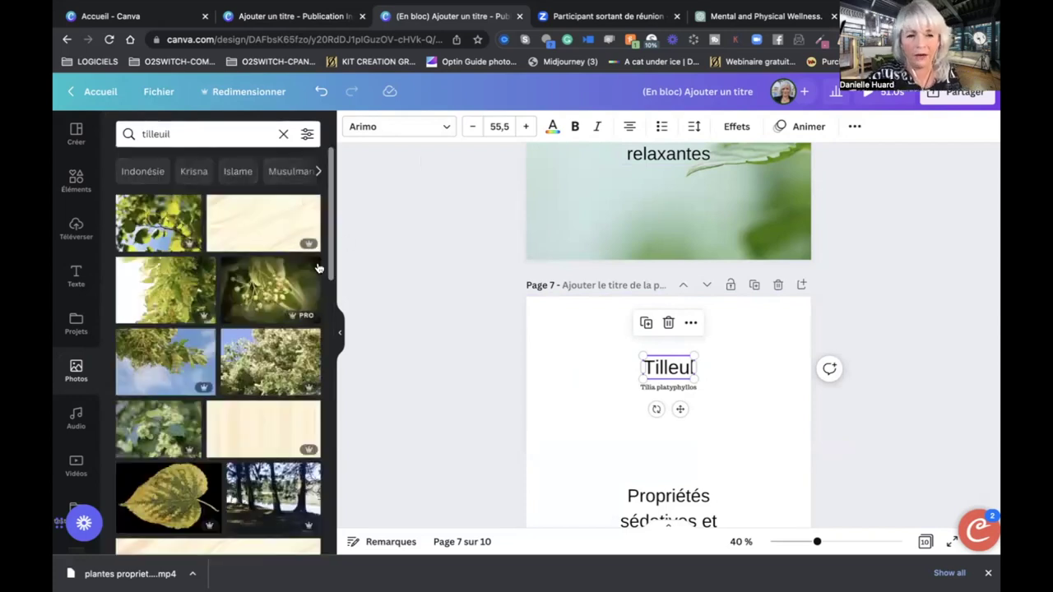
# Set the photo of flowering linden branches against a white sky as page 7's full background.
pyautogui.scroll(-2, 288, 278)
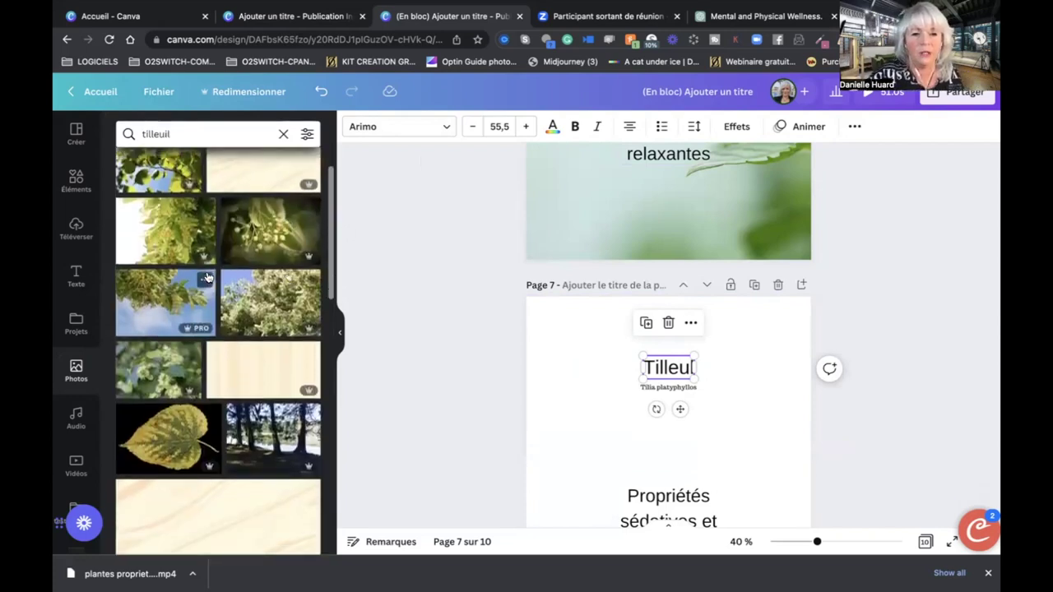
pyautogui.scroll(-5, 205, 277)
pyautogui.scroll(6, 206, 276)
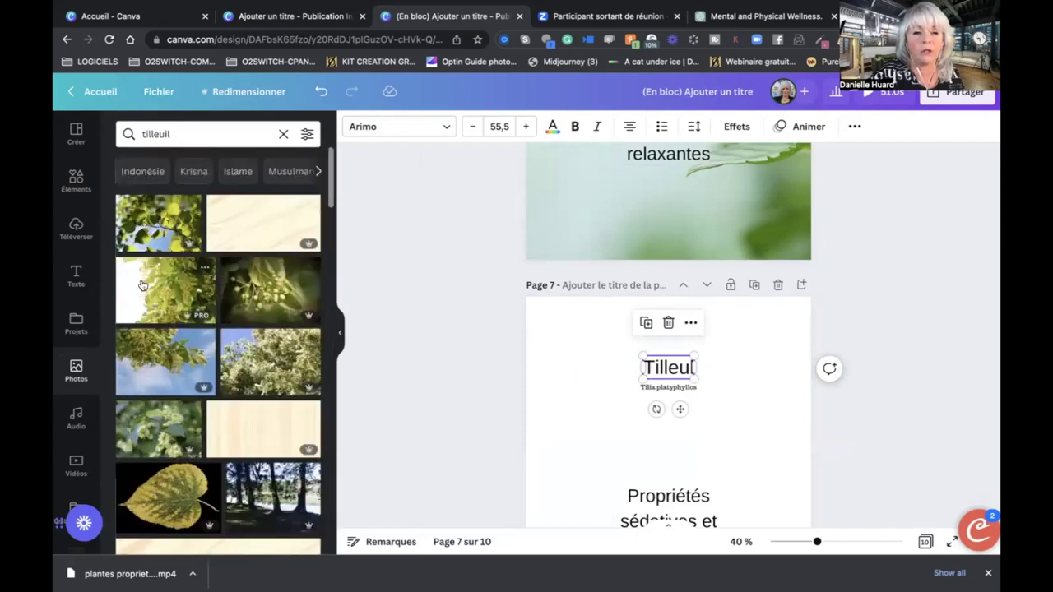
pyautogui.moveTo(284, 284); pyautogui.dragTo(687, 334)
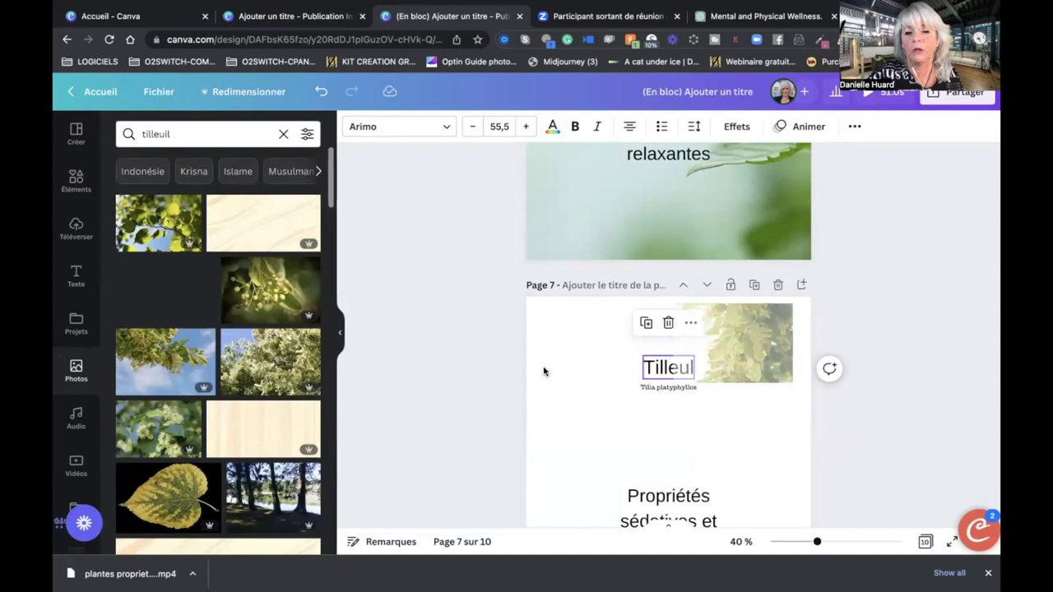
pyautogui.moveTo(542, 371); pyautogui.dragTo(538, 370)
# Shift page 7's background photo to the right within the page so its white area lies on the left.
pyautogui.scroll(-2, 538, 371)
pyautogui.doubleClick(707, 307)
pyautogui.moveTo(708, 307); pyautogui.dragTo(933, 307)
pyautogui.click(452, 335)
# Move page 7's title, Latin name and properties text left onto the white area of the photo.
pyautogui.moveTo(665, 274); pyautogui.dragTo(567, 285)
pyautogui.moveTo(697, 416); pyautogui.dragTo(551, 357)
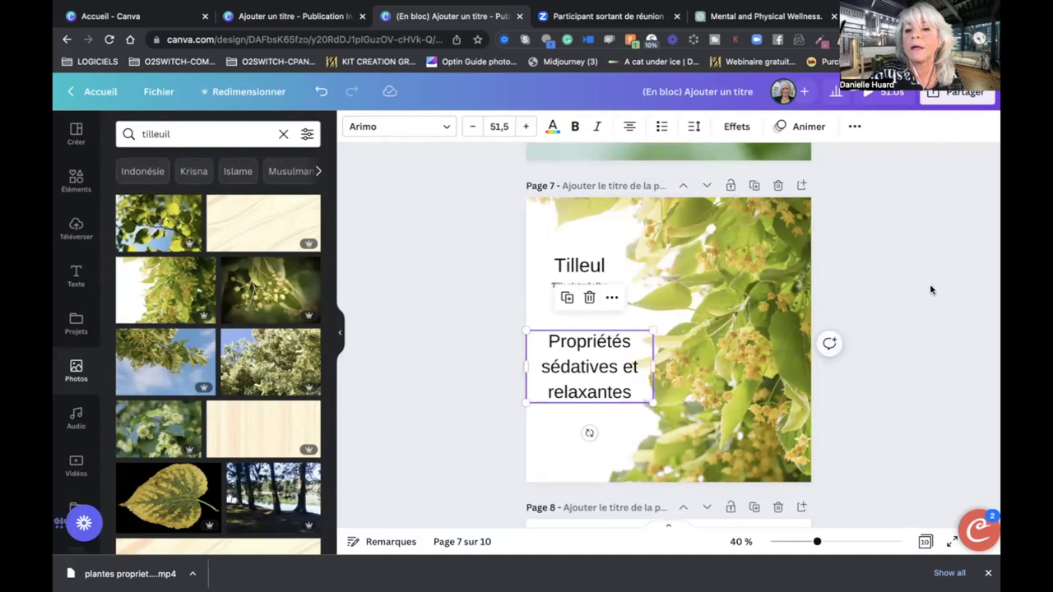
pyautogui.click(931, 289)
# Enlarge page 7's background photo from its upper right corner so the foliage sits further from the text.
pyautogui.doubleClick(771, 278)
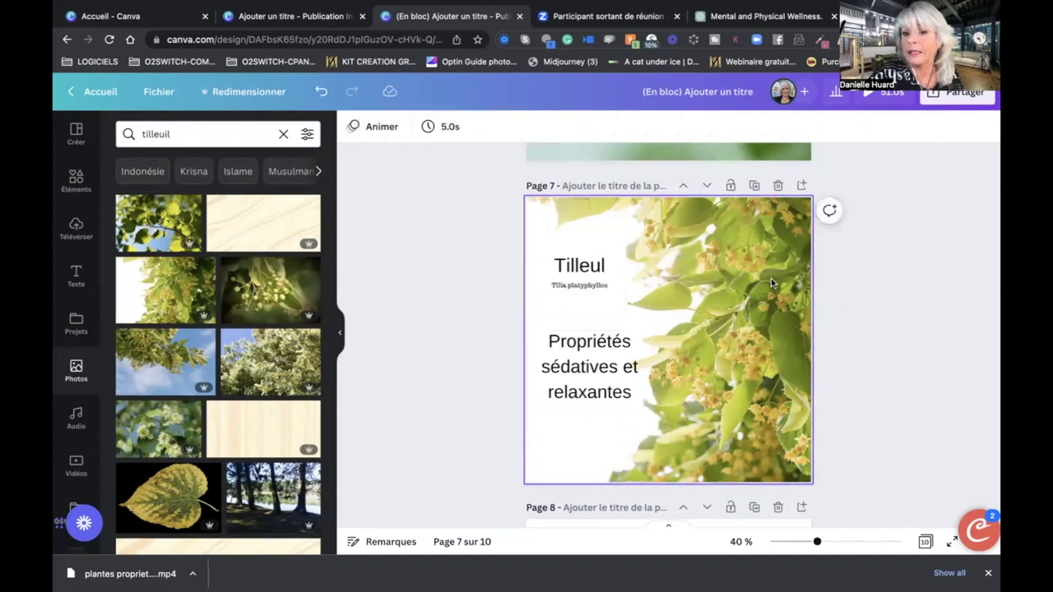
pyautogui.moveTo(954, 197); pyautogui.dragTo(994, 148)
pyautogui.click(440, 308)
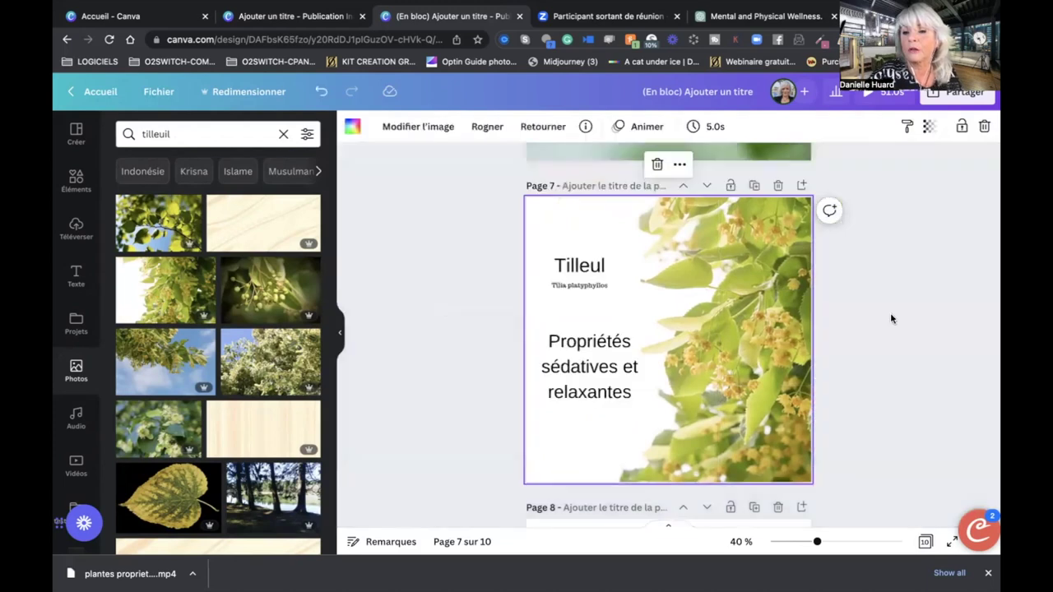
# Search the photo library for "scutellaire" to illustrate page 8.
pyautogui.scroll(-3, 893, 318)
pyautogui.scroll(-1, 895, 320)
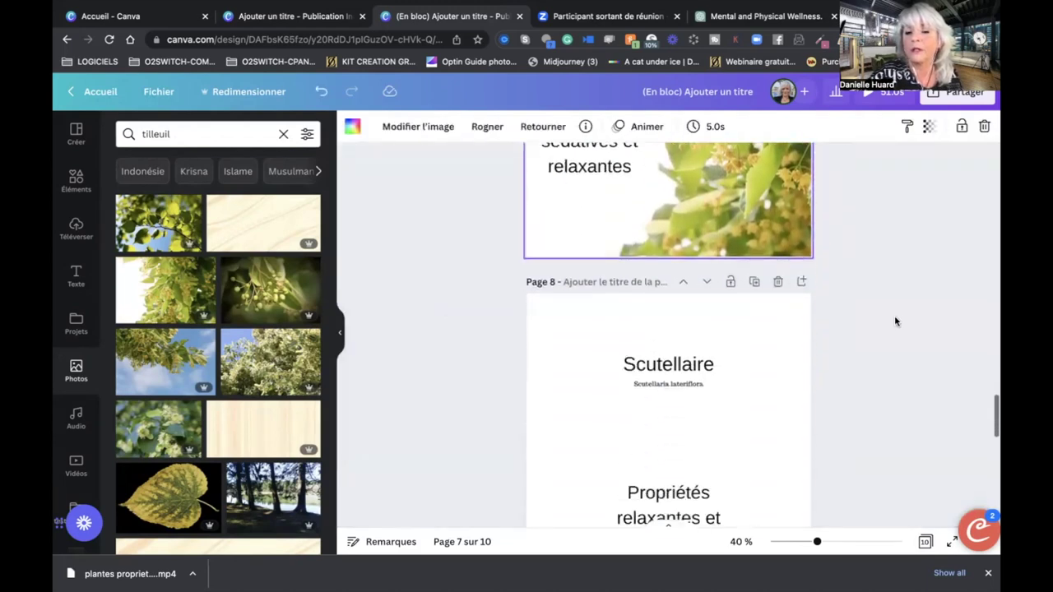
pyautogui.click(183, 133)
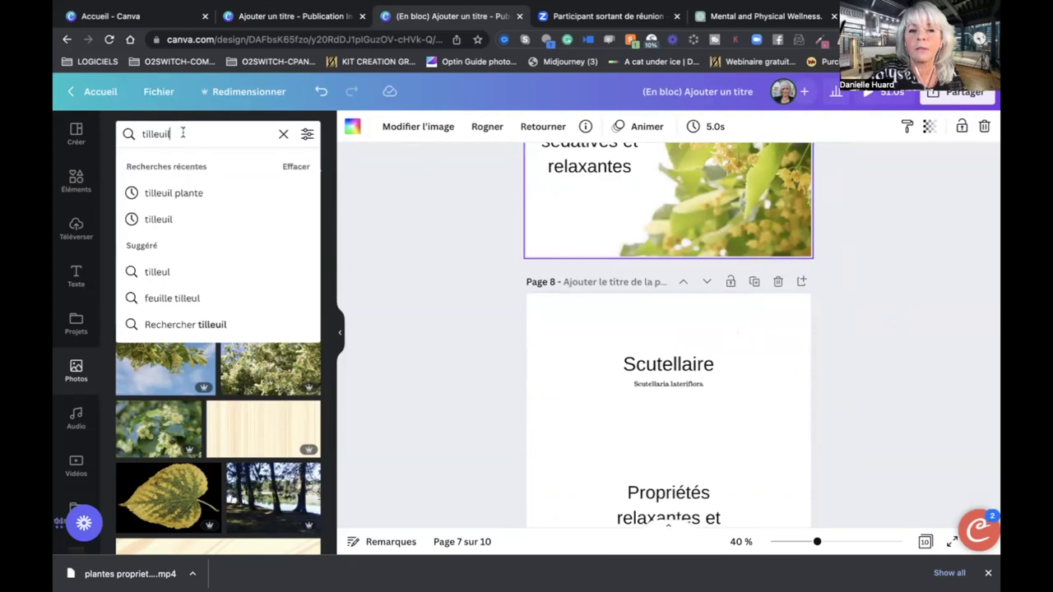
pyautogui.press('BackSpace')
pyautogui.press('BackSpace')
pyautogui.press('BackSpace')
pyautogui.press('BackSpace')
pyautogui.press('BackSpace')
pyautogui.press('BackSpace')
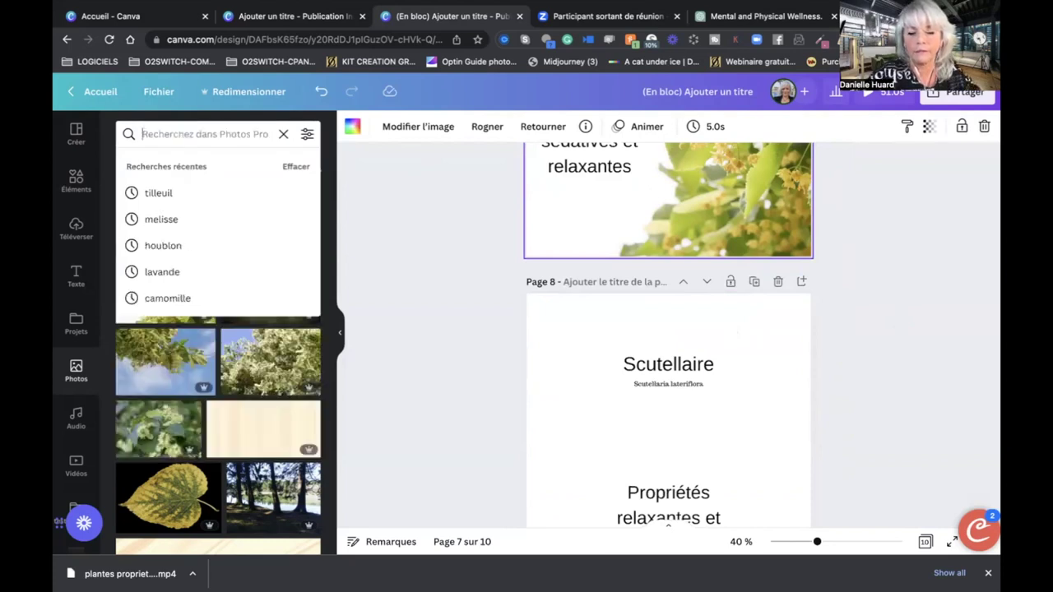
pyautogui.write('scu')
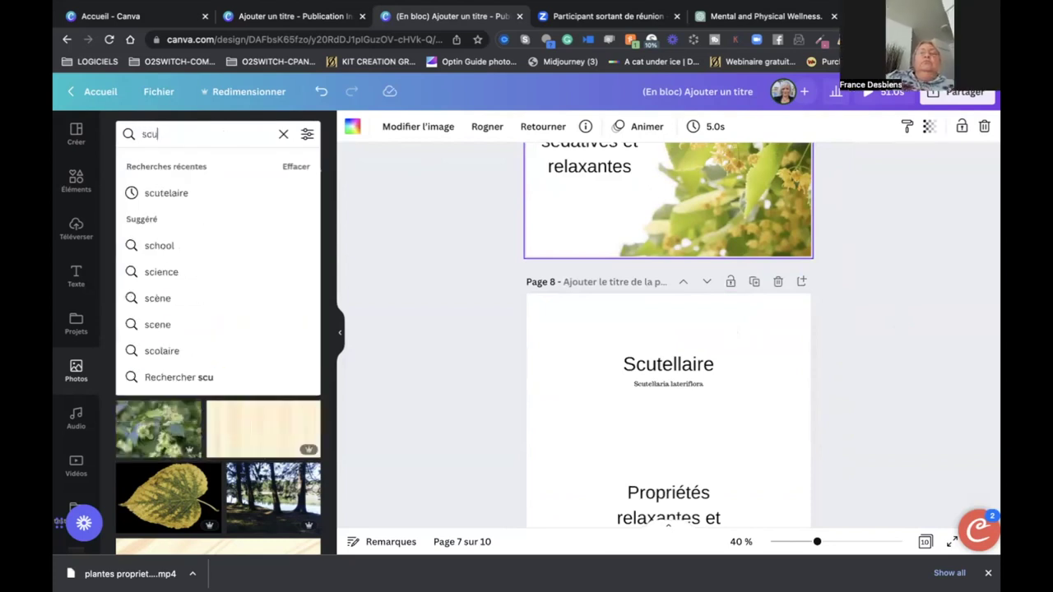
pyautogui.write('tell')
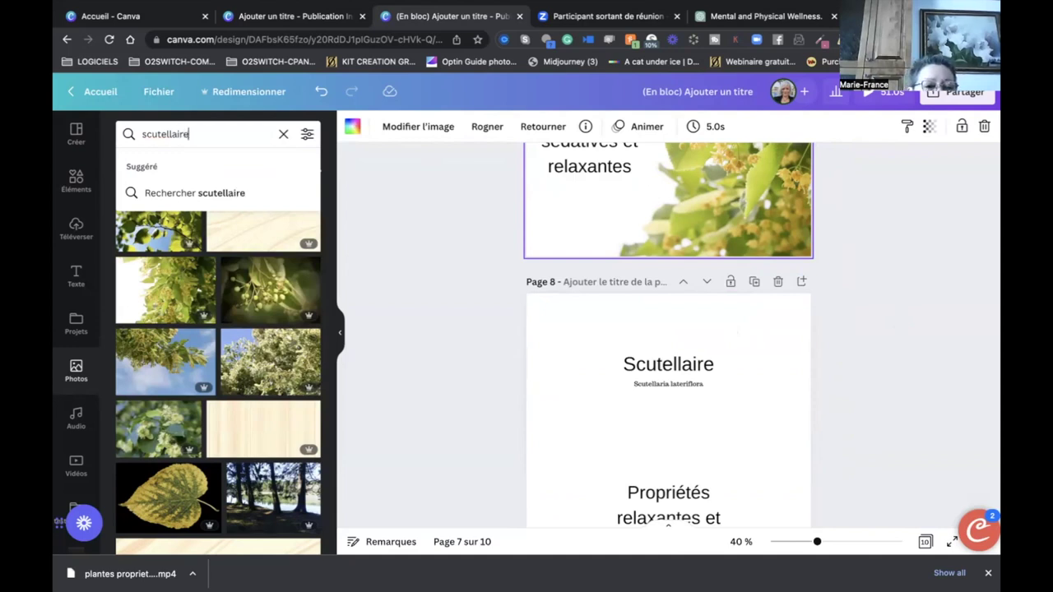
pyautogui.write('aire')
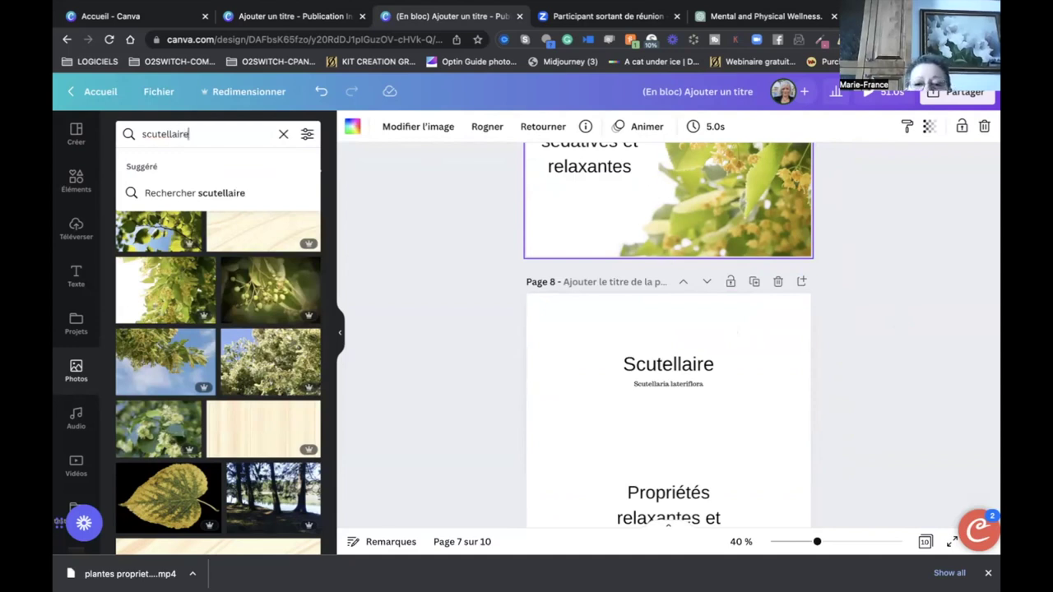
pyautogui.press('Return')
# Set the photo of pale purple flowers with a dark butterfly as page 8's full background.
pyautogui.scroll(-5, 277, 422)
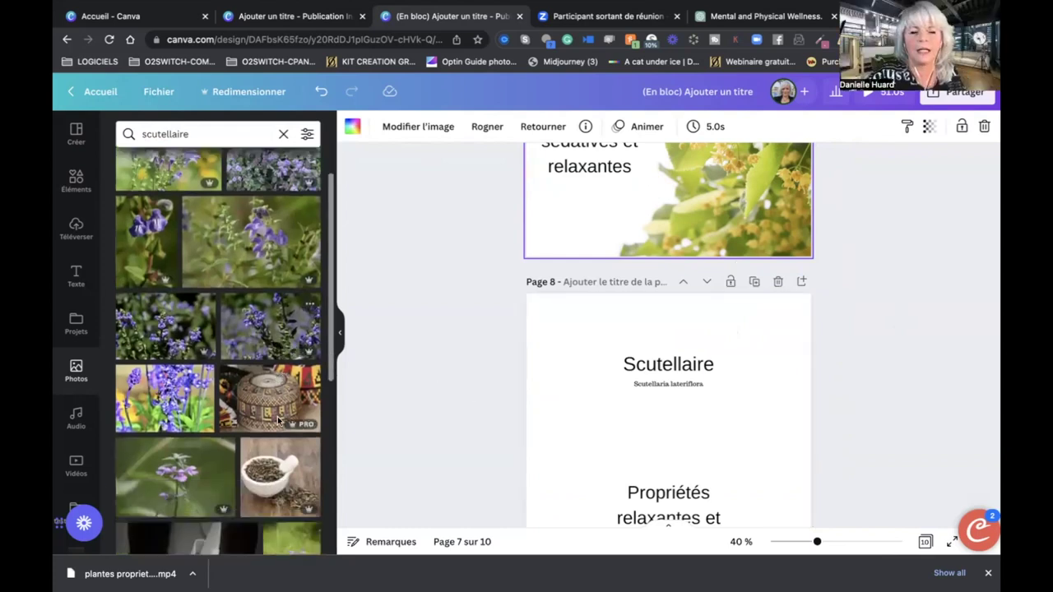
pyautogui.scroll(-5, 277, 422)
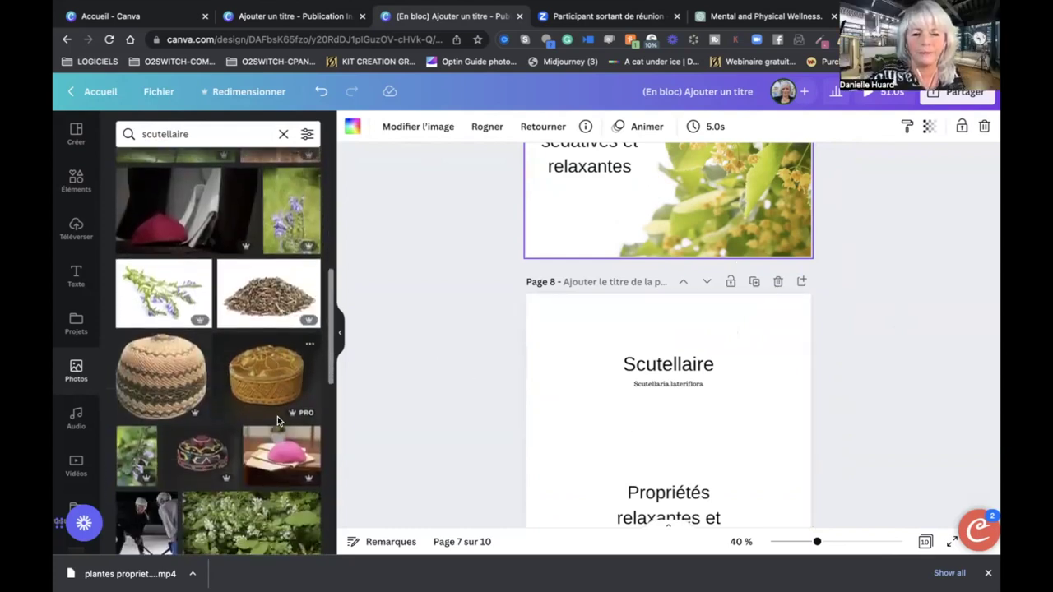
pyautogui.scroll(-5, 277, 422)
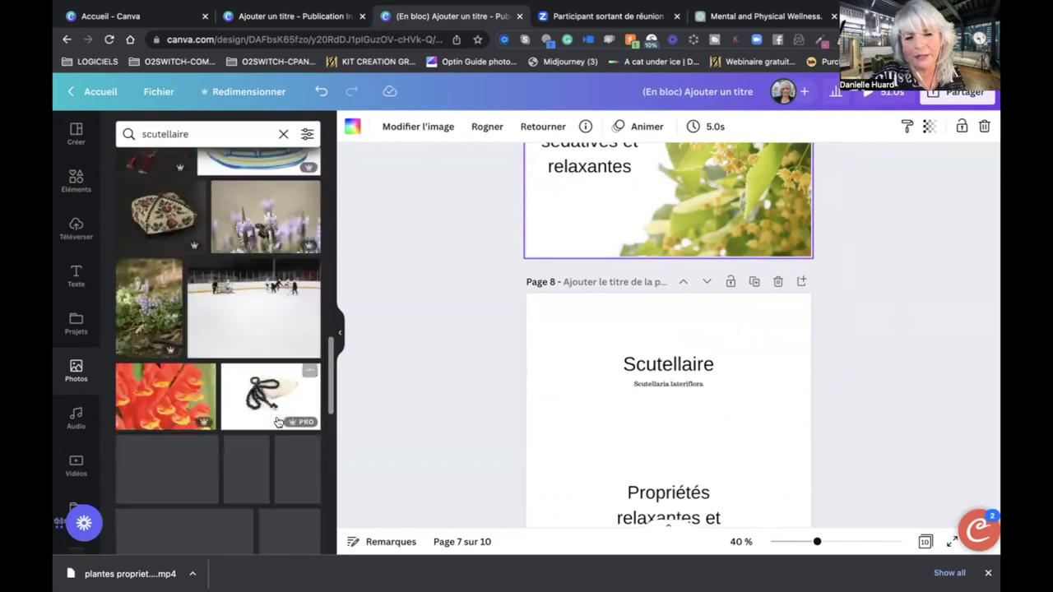
pyautogui.moveTo(492, 332); pyautogui.dragTo(537, 352)
# Move page 8's title "Scutellaire" up toward the top of the photo and enlarge its font size.
pyautogui.scroll(-2, 659, 346)
pyautogui.click(701, 271)
pyautogui.moveTo(701, 271); pyautogui.dragTo(701, 235)
pyautogui.click(526, 128)
pyautogui.click(526, 127)
pyautogui.click(526, 127)
pyautogui.click(525, 128)
pyautogui.click(526, 128)
pyautogui.click(526, 128)
pyautogui.click(526, 128)
pyautogui.click(526, 127)
pyautogui.click(526, 127)
pyautogui.click(525, 128)
pyautogui.click(526, 128)
pyautogui.click(525, 128)
pyautogui.click(525, 128)
pyautogui.click(526, 127)
pyautogui.click(526, 127)
pyautogui.click(472, 127)
pyautogui.click(879, 268)
# Move page 8's Latin name up directly below the title and enlarge its font size.
pyautogui.moveTo(695, 292); pyautogui.dragTo(695, 268)
pyautogui.click(526, 128)
pyautogui.click(525, 128)
pyautogui.click(526, 128)
pyautogui.click(526, 128)
pyautogui.click(526, 128)
pyautogui.click(938, 321)
# Move page 8's properties text up below the Latin name and shrink it to size 41,7.
pyautogui.moveTo(692, 427); pyautogui.dragTo(657, 313)
pyautogui.moveTo(704, 350); pyautogui.dragTo(681, 335)
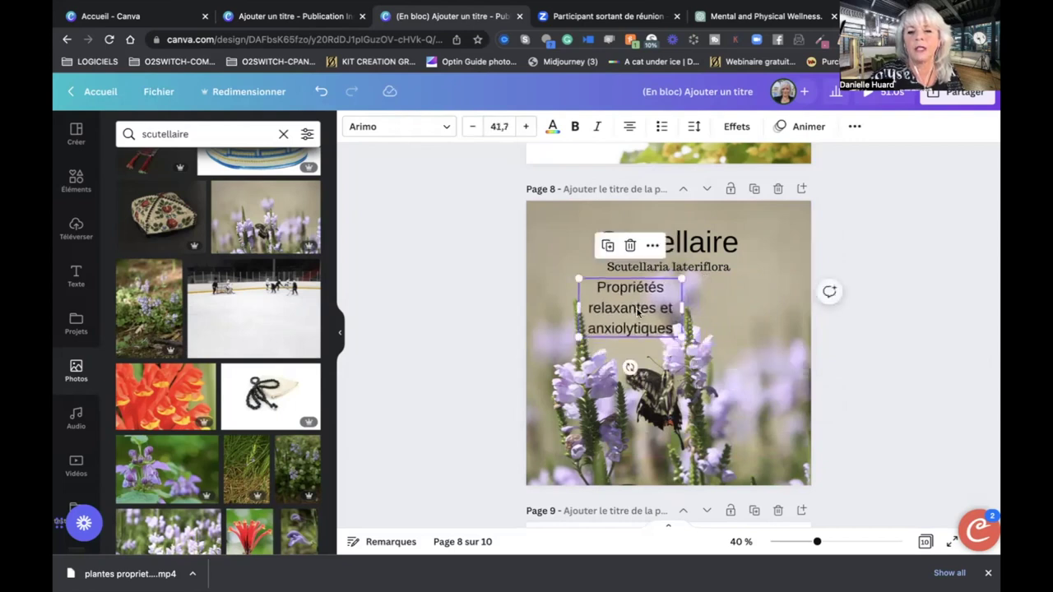
pyautogui.click(927, 302)
# Search the photo library for "kava" to illustrate page 9.
pyautogui.scroll(-3, 927, 302)
pyautogui.scroll(-1, 927, 309)
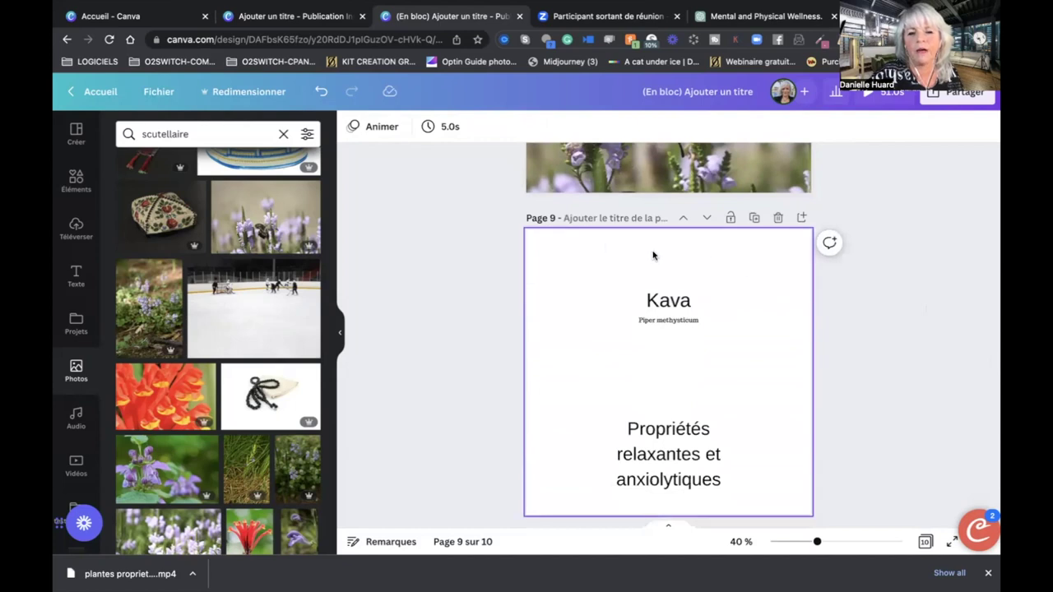
pyautogui.click(207, 134)
pyautogui.press('BackSpace')
pyautogui.press('BackSpace')
pyautogui.press('BackSpace')
pyautogui.press('BackSpace')
pyautogui.press('BackSpace')
pyautogui.press('BackSpace')
pyautogui.press('BackSpace')
pyautogui.press('BackSpace')
pyautogui.press('BackSpace')
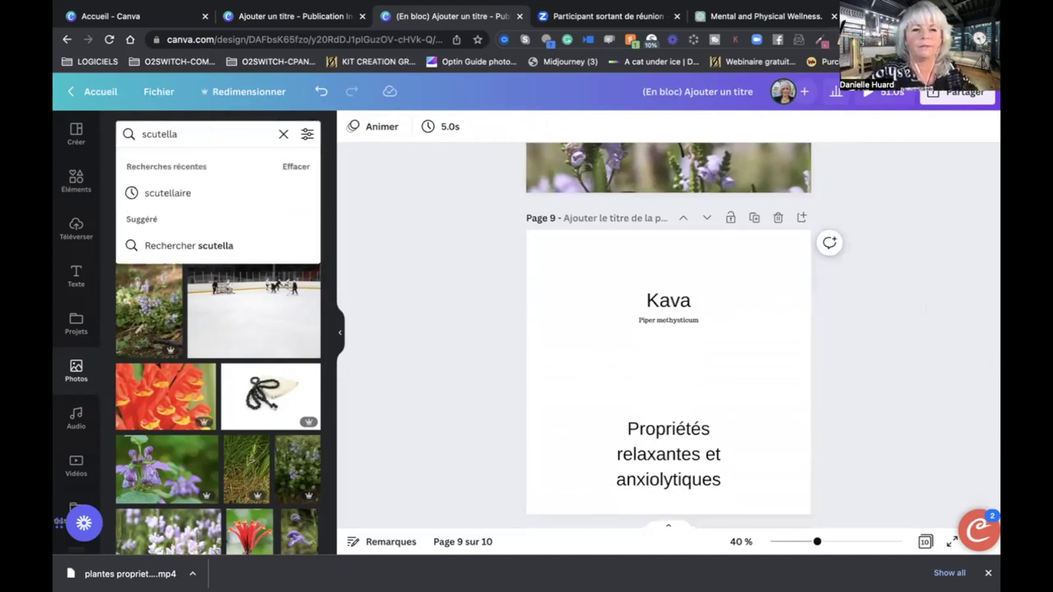
pyautogui.press('BackSpace')
pyautogui.press('BackSpace')
pyautogui.write('kava')
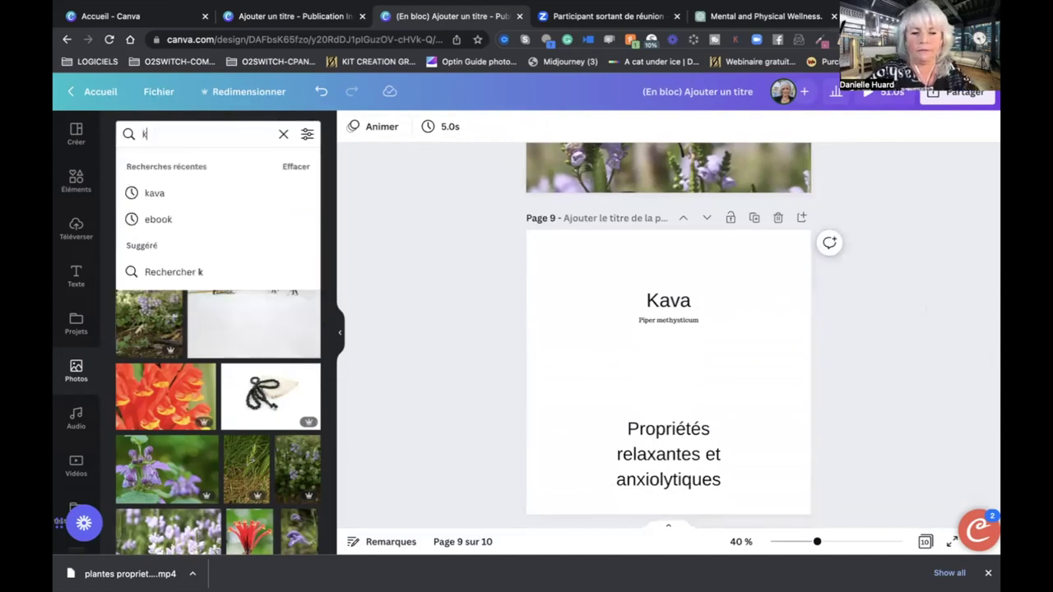
pyautogui.press('Return')
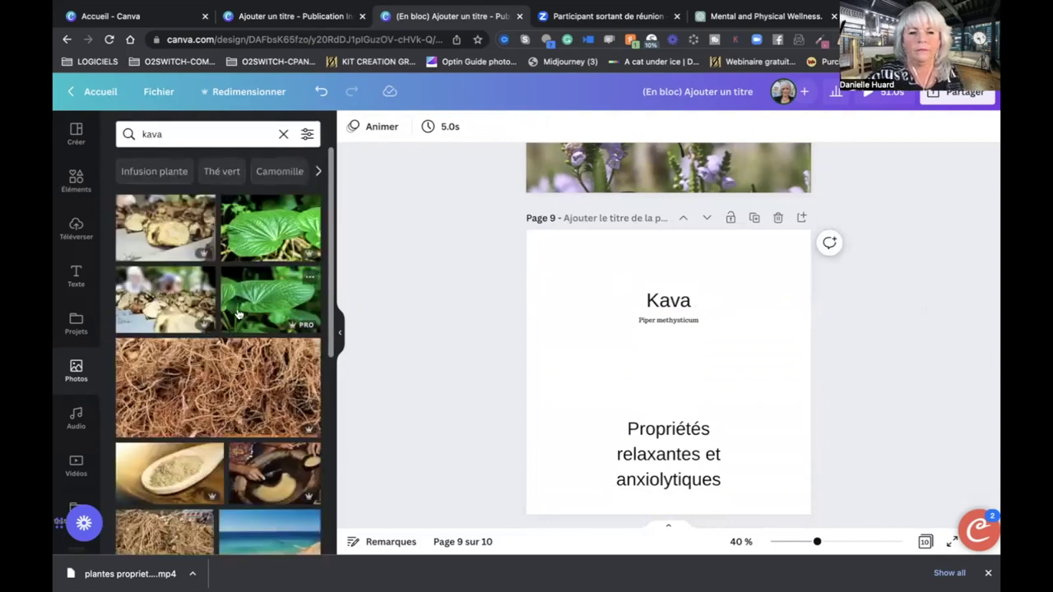
# Set the photo of cut kava roots with blurred people behind them as page 9's full background.
pyautogui.scroll(-3, 238, 314)
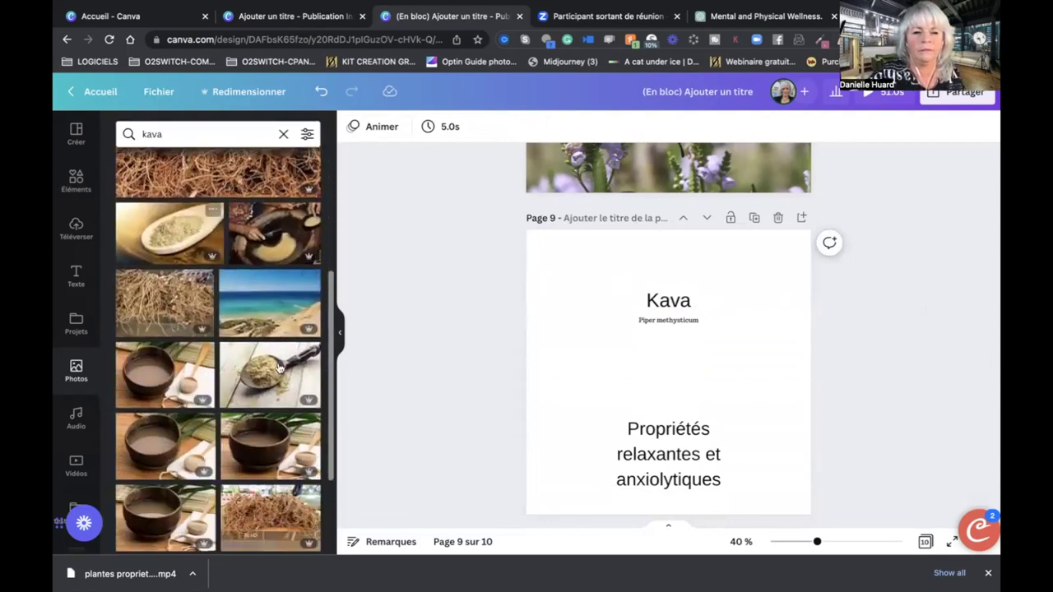
pyautogui.scroll(-3, 264, 391)
pyautogui.scroll(-4, 264, 392)
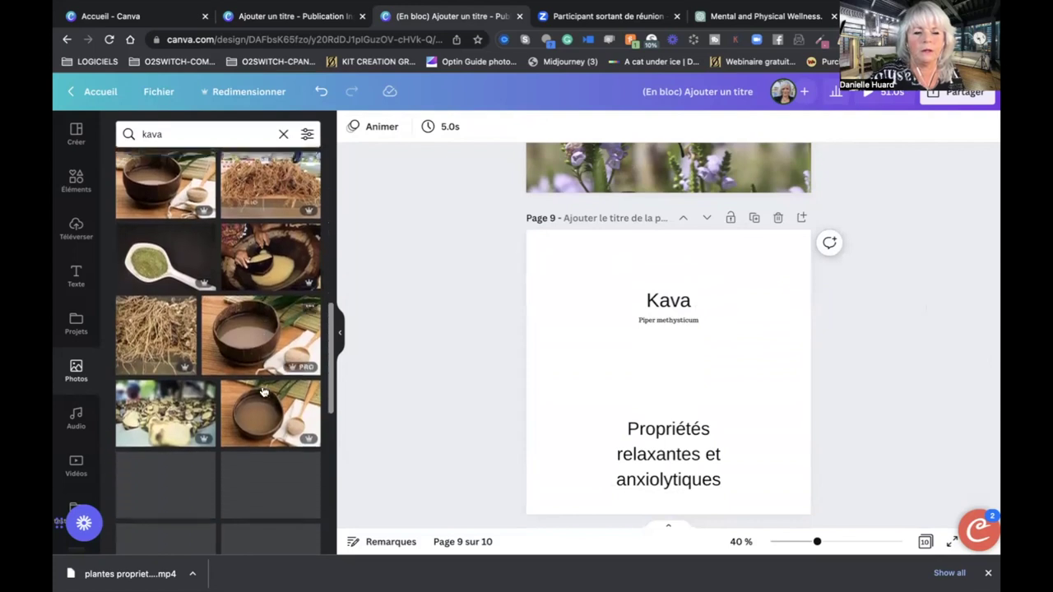
pyautogui.scroll(-3, 260, 386)
pyautogui.scroll(-5, 255, 385)
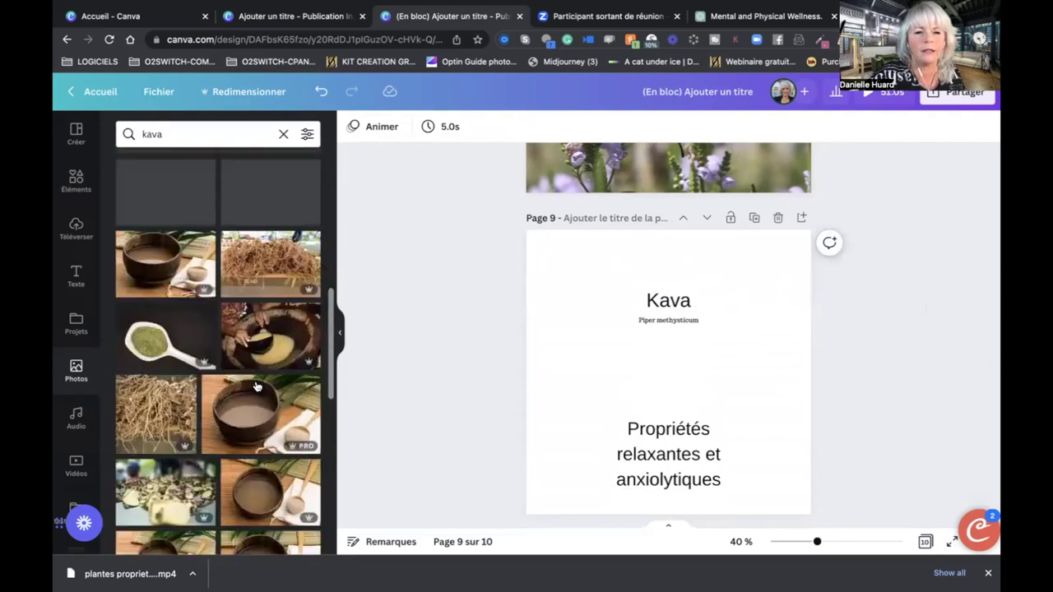
pyautogui.scroll(10, 206, 346)
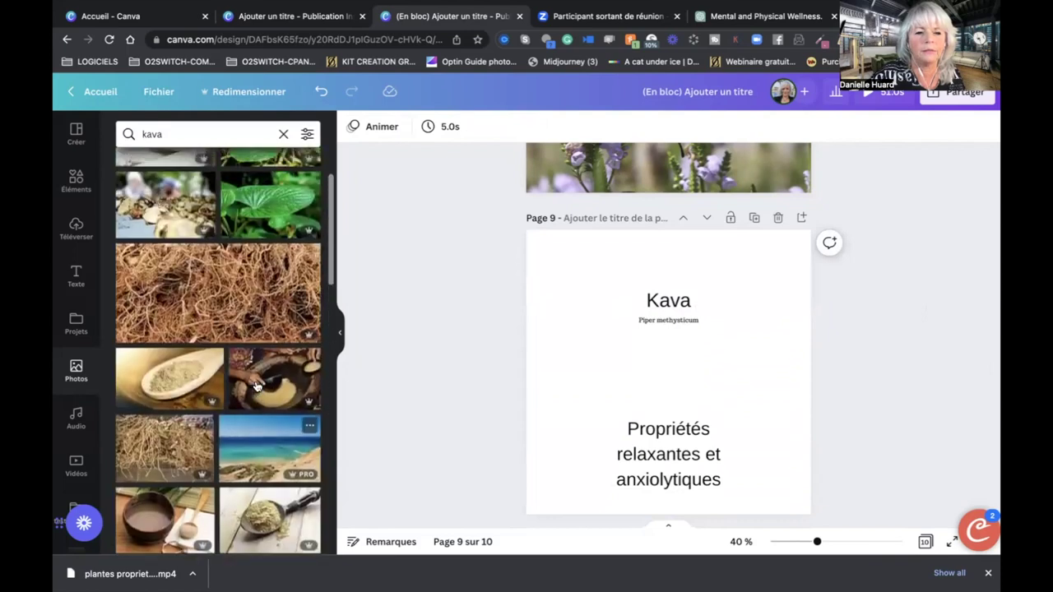
pyautogui.moveTo(648, 260); pyautogui.dragTo(647, 267)
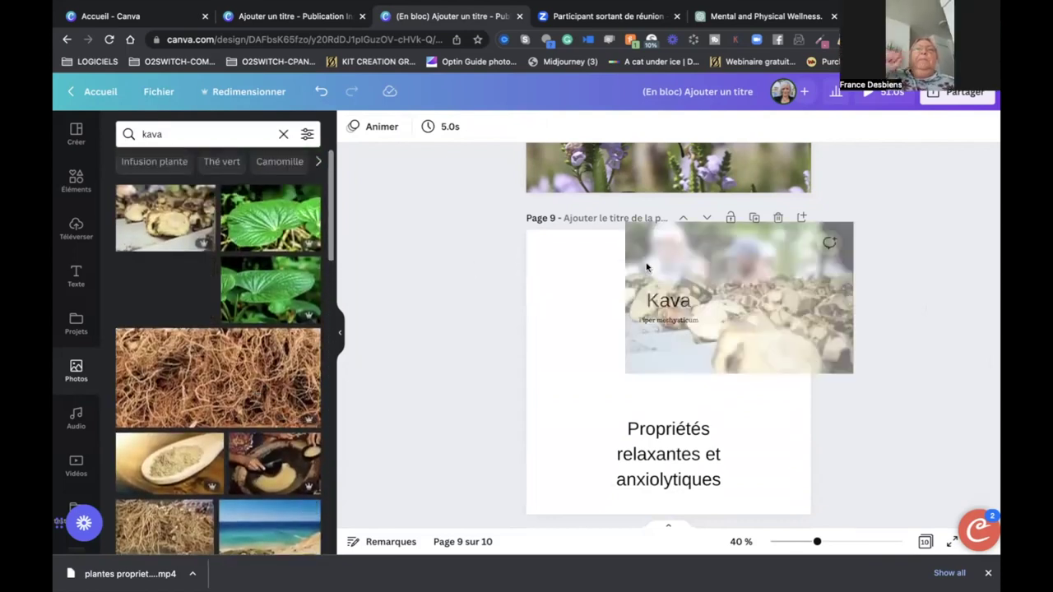
pyautogui.moveTo(582, 281); pyautogui.dragTo(547, 284)
# Shift page 9's background photo to the right within the page frame.
pyautogui.doubleClick(758, 264)
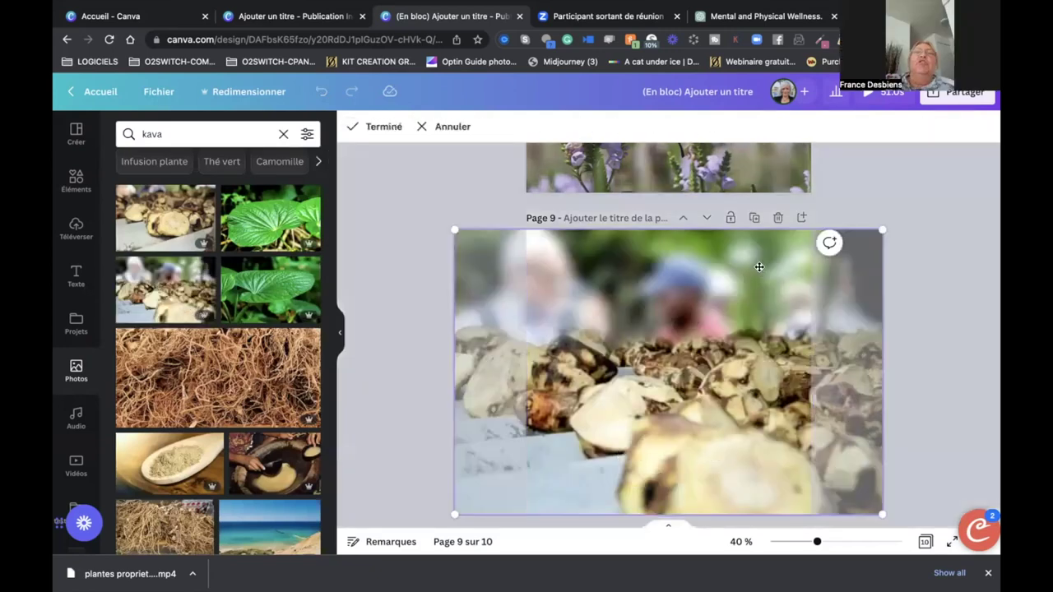
pyautogui.moveTo(759, 266); pyautogui.dragTo(944, 259)
pyautogui.click(504, 298)
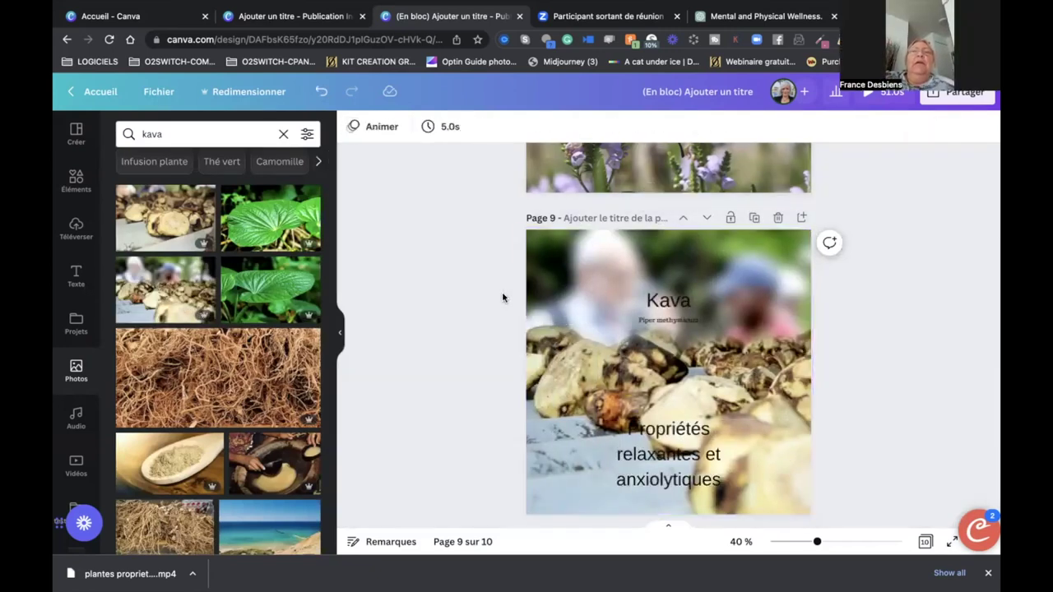
# Move page 9's title and Latin name up and to the left on the photo.
pyautogui.click(621, 295)
pyautogui.moveTo(620, 293); pyautogui.dragTo(589, 280)
pyautogui.moveTo(662, 321); pyautogui.dragTo(587, 305)
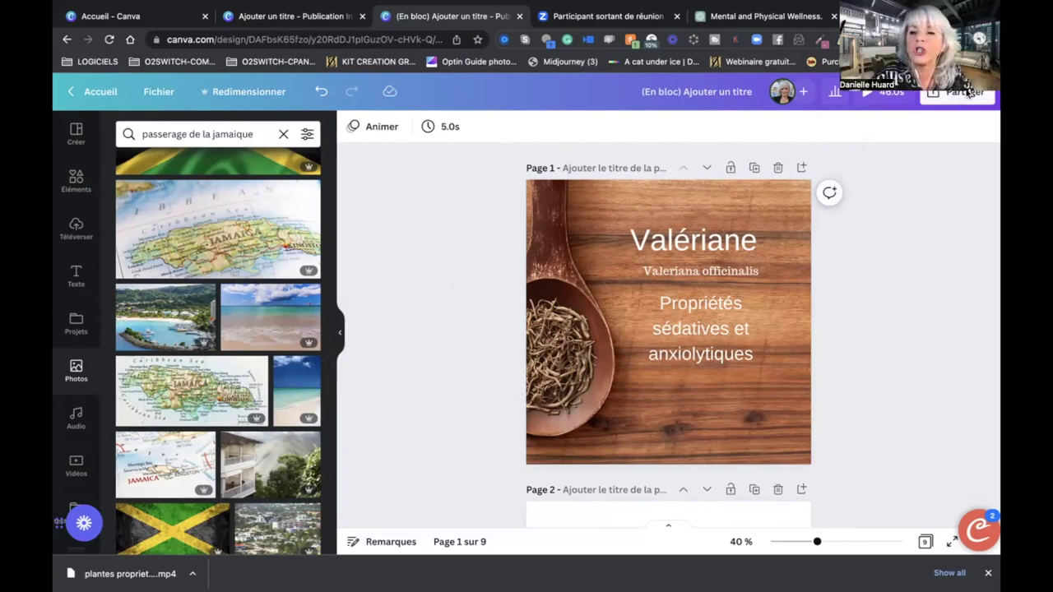
# Clear the design's existing name and enter "b" instead.
pyautogui.click(752, 92)
pyautogui.press('BackSpace')
pyautogui.press('BackSpace')
pyautogui.press('BackSpace')
pyautogui.press('BackSpace')
pyautogui.press('BackSpace')
pyautogui.press('BackSpace')
pyautogui.press('BackSpace')
pyautogui.press('BackSpace')
pyautogui.press('BackSpace')
pyautogui.press('BackSpace')
pyautogui.press('BackSpace')
pyautogui.press('BackSpace')
pyautogui.press('BackSpace')
pyautogui.press('BackSpace')
pyautogui.press('BackSpace')
pyautogui.press('BackSpace')
pyautogui.press('BackSpace')
pyautogui.press('BackSpace')
pyautogui.press('BackSpace')
pyautogui.press('BackSpace')
pyautogui.press('BackSpace')
pyautogui.press('BackSpace')
pyautogui.press('BackSpace')
pyautogui.press('BackSpace')
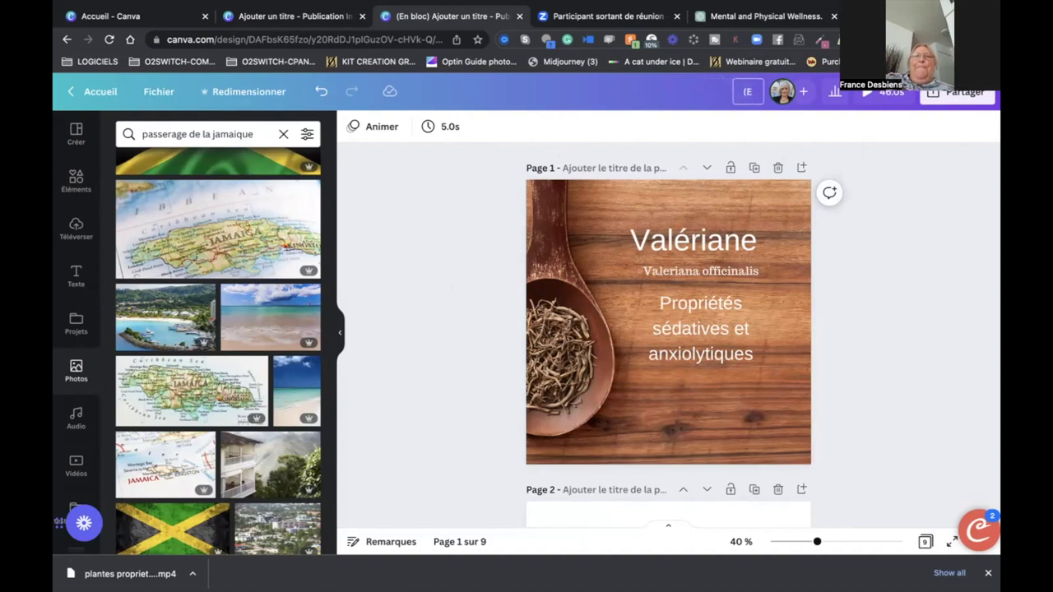
pyautogui.press('BackSpace')
pyautogui.press('BackSpace')
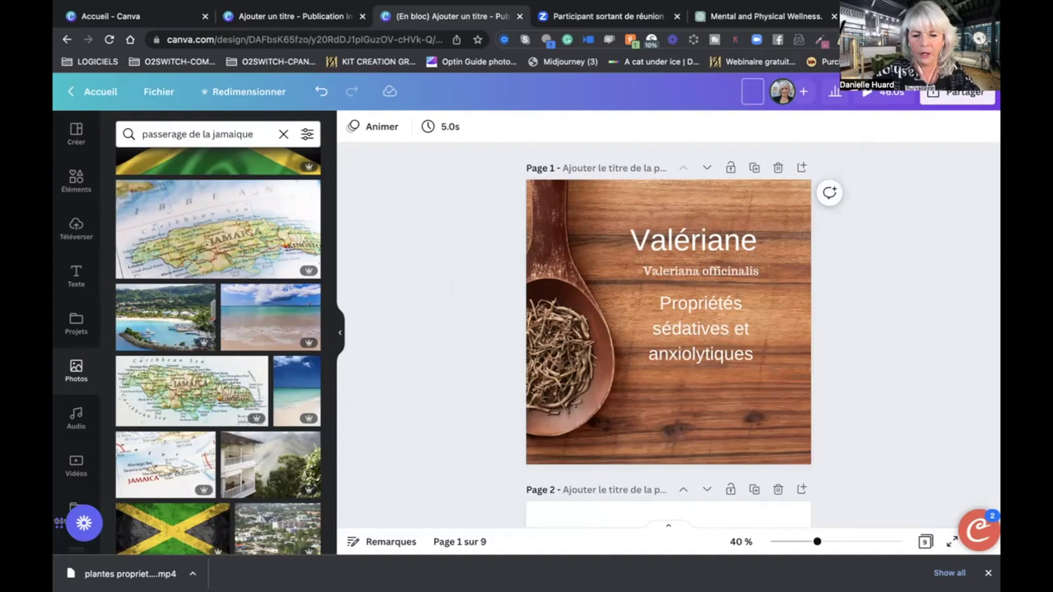
pyautogui.write('b')
pyautogui.click(799, 101)
pyautogui.write('blog post pour ins')
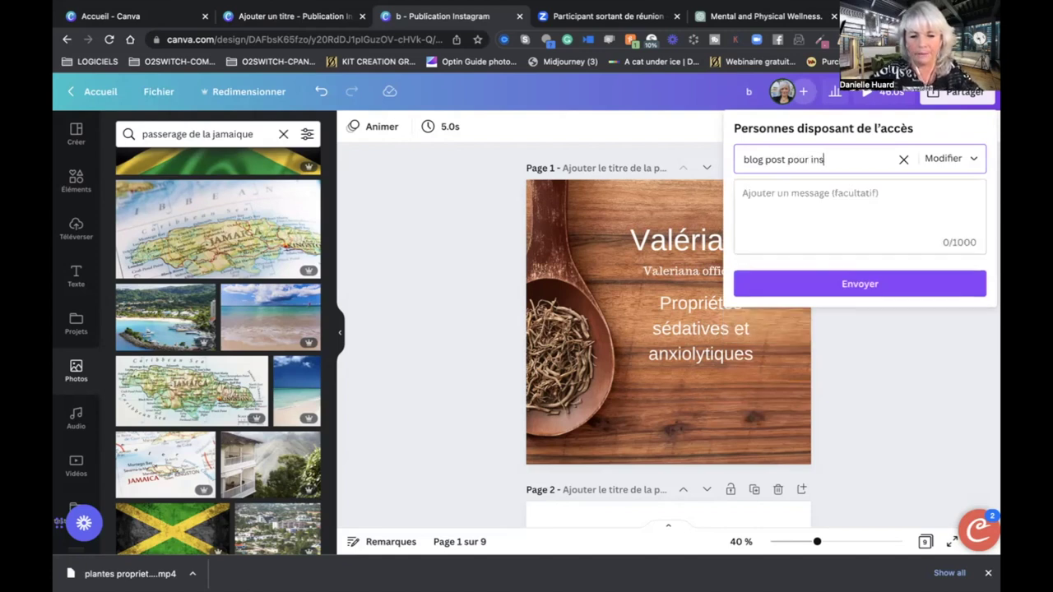
pyautogui.write('tagrm')
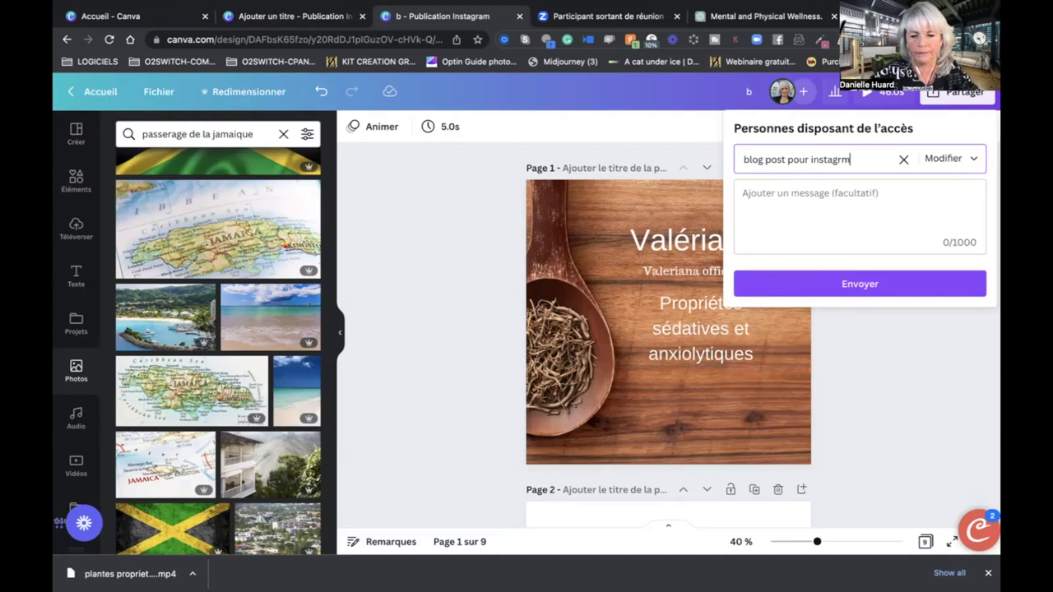
pyautogui.press('BackSpace')
pyautogui.write('ame')
pyautogui.write(' sur In')
pyautogui.press('BackSpace')
pyautogui.write('m')
pyautogui.press('BackSpace')
pyautogui.press('BackSpace')
pyautogui.write('les plantes')
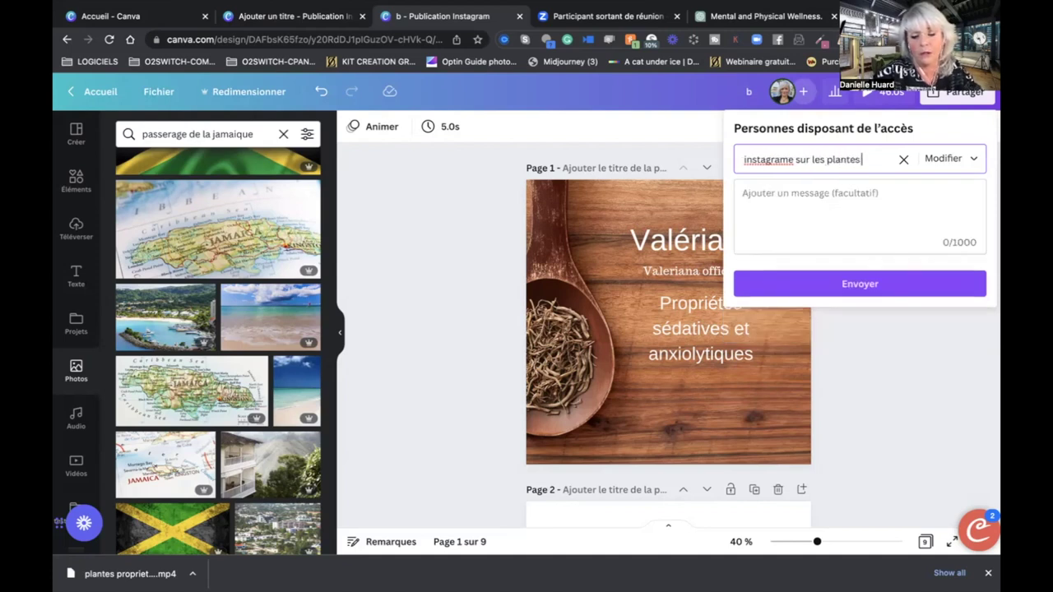
pyautogui.write(' medici')
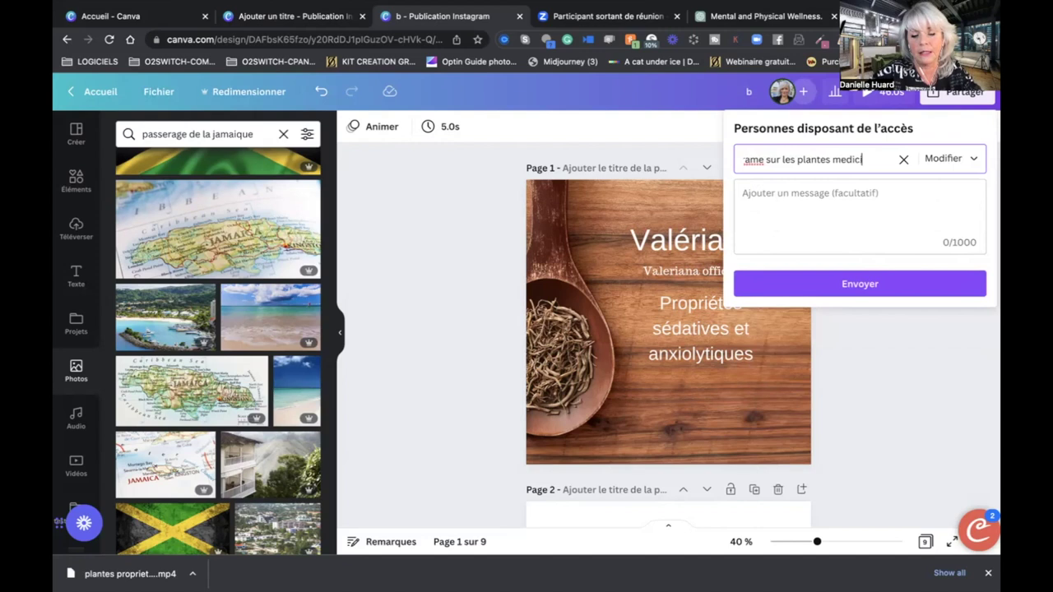
pyautogui.write('nal')
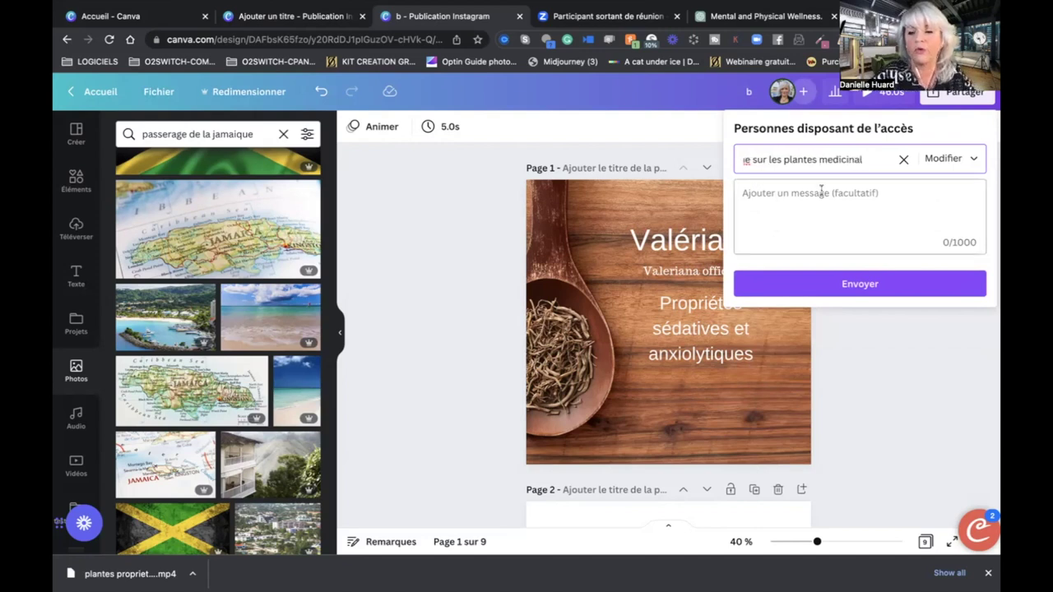
pyautogui.click(874, 325)
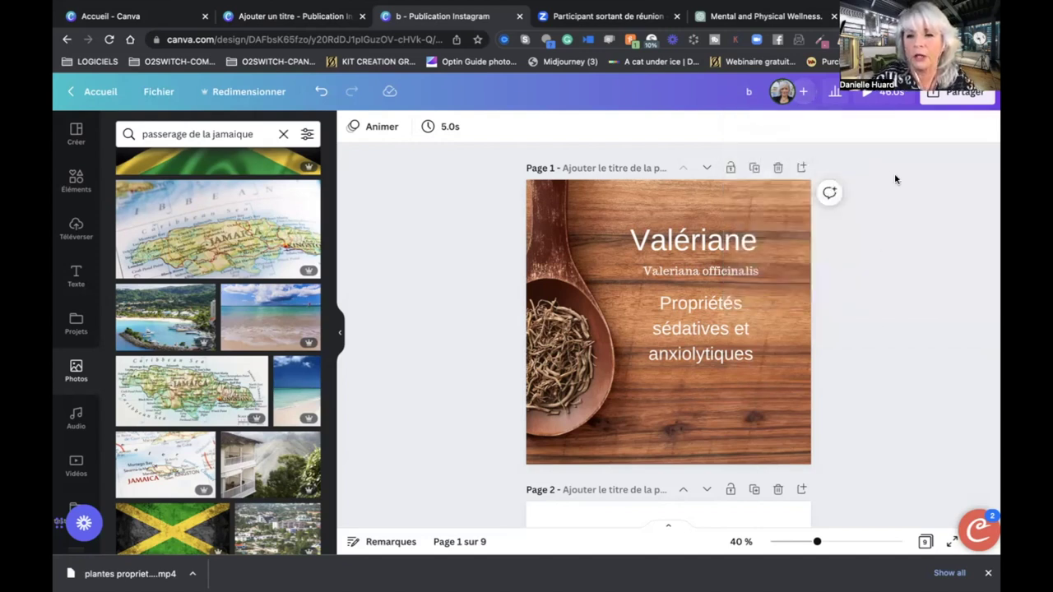
# Rename the design as "plantes medicinales".
pyautogui.click(750, 91)
pyautogui.write('p')
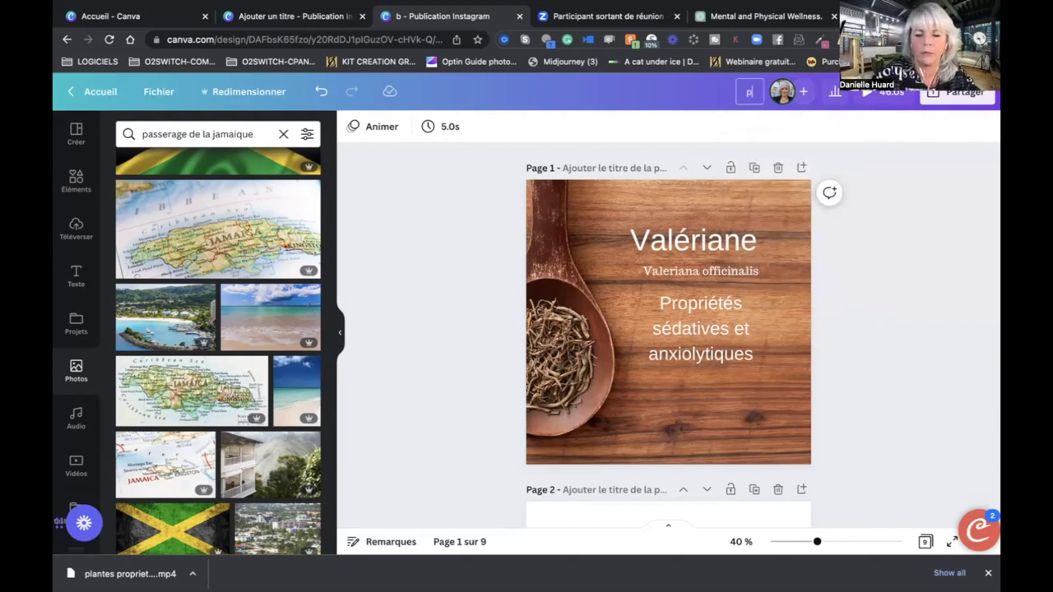
pyautogui.write('lantes medicinales')
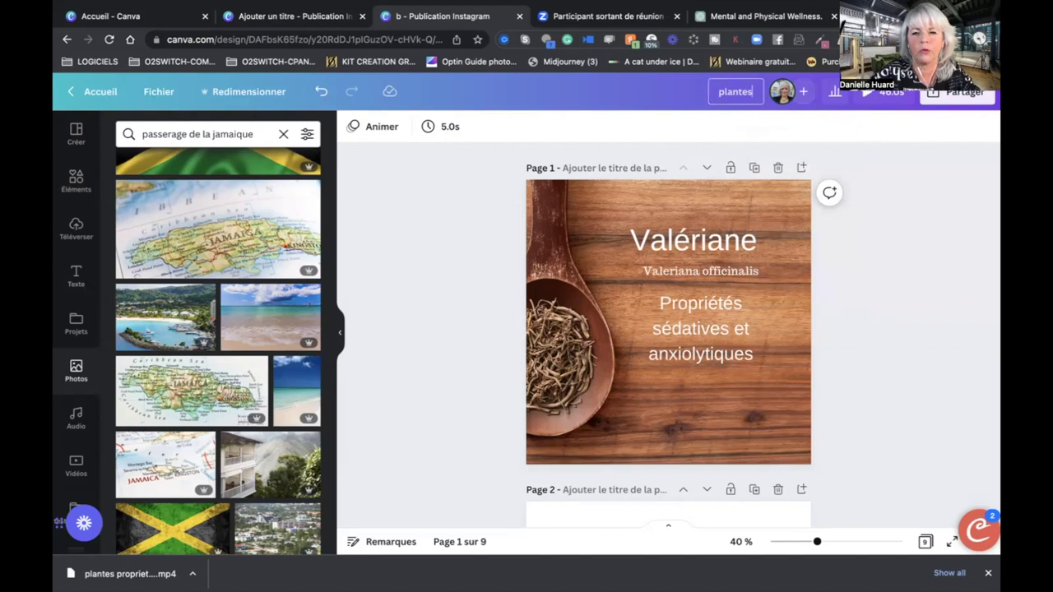
# Download all 9 pages of the design as an MP4 video at 1,080 × 1,080 px.
pyautogui.click(959, 98)
pyautogui.scroll(-1, 818, 395)
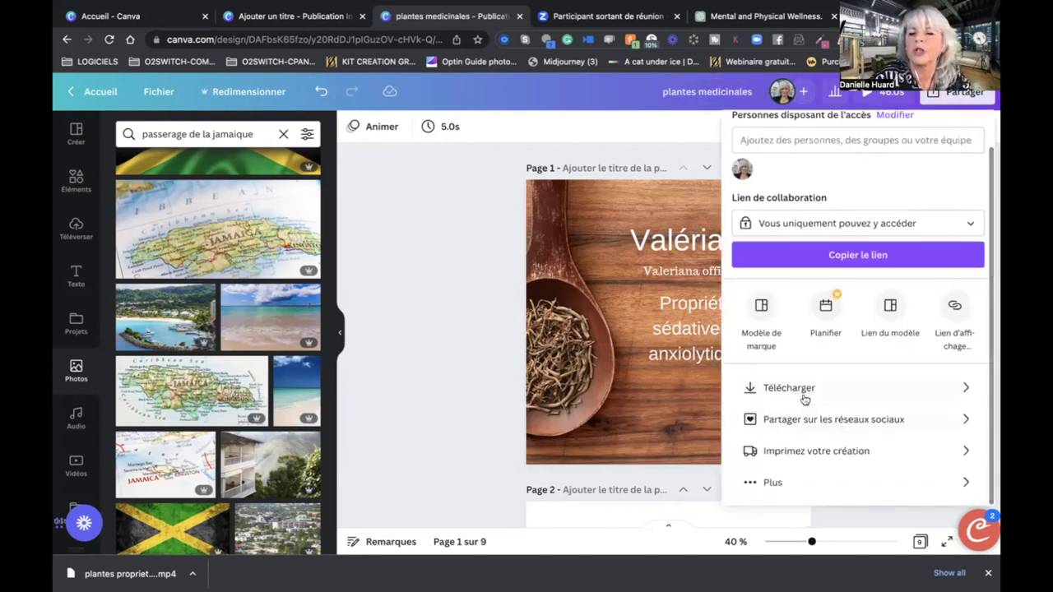
pyautogui.click(804, 389)
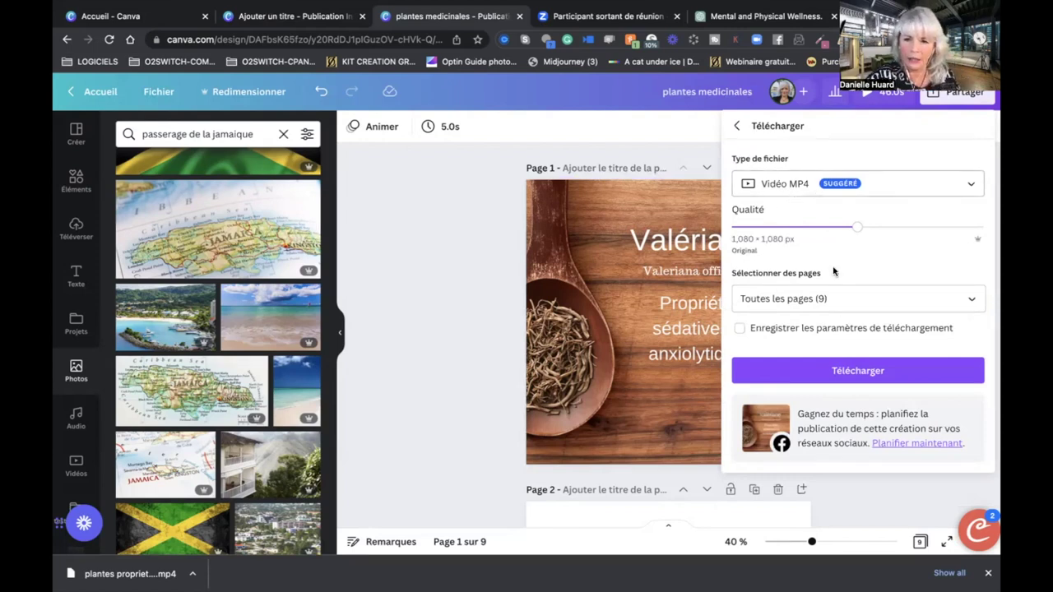
pyautogui.click(856, 370)
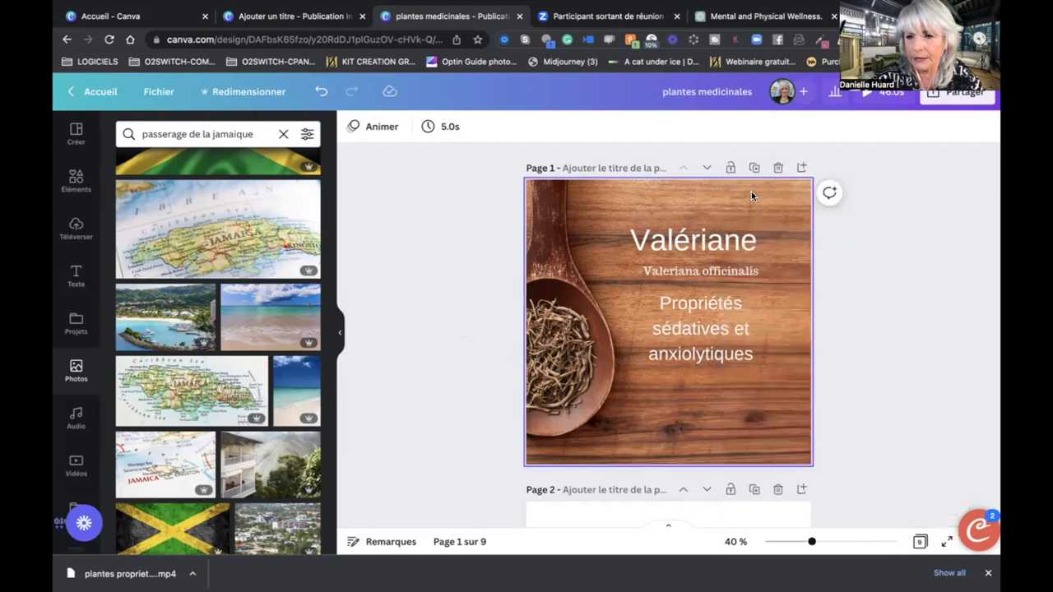
# Examine the file types offered for downloading the design, and leave the download options without exporting.
pyautogui.click(958, 94)
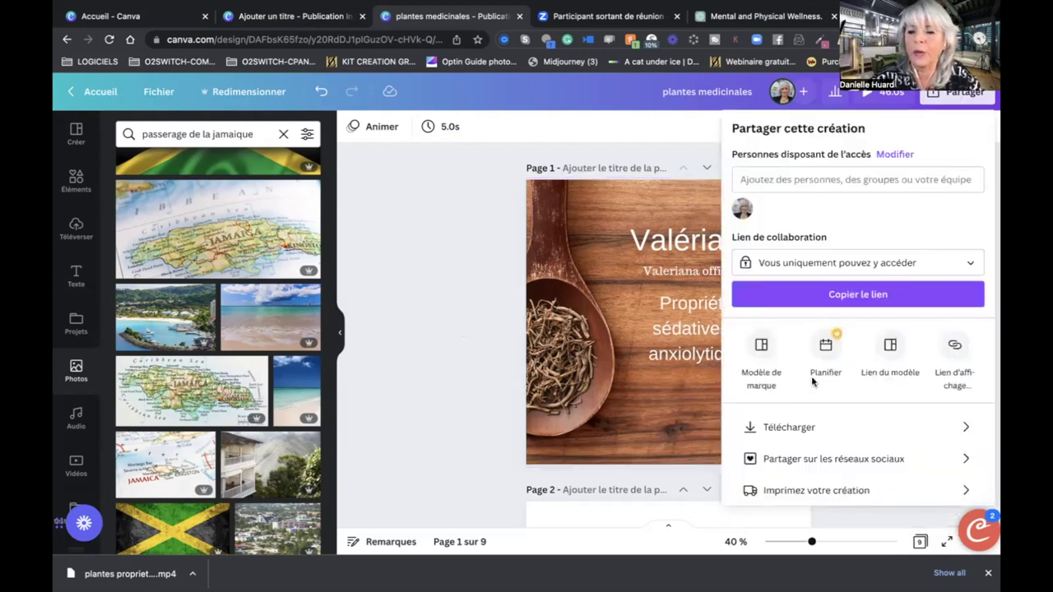
pyautogui.click(810, 427)
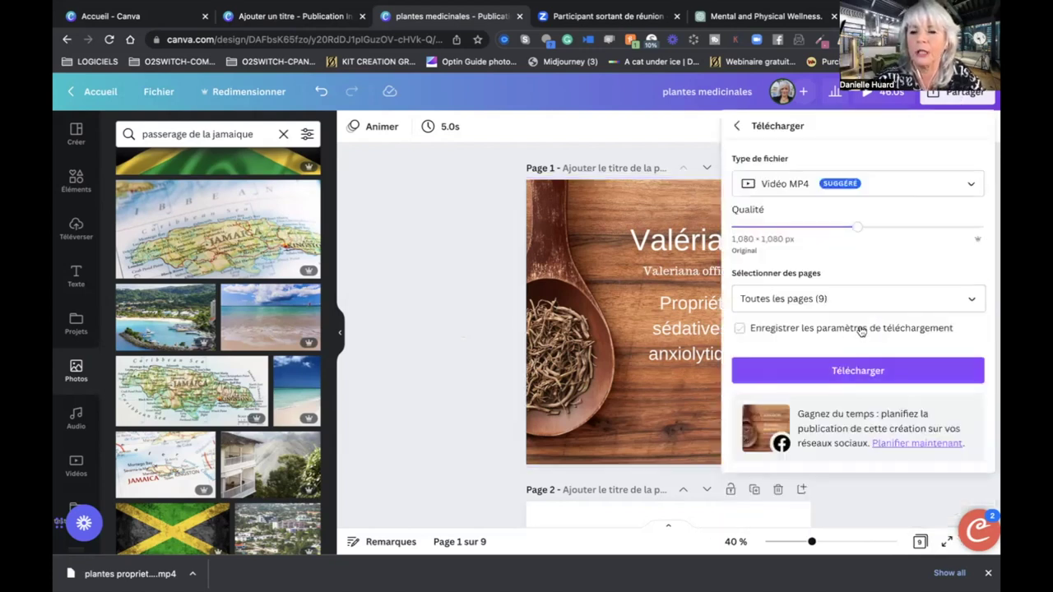
pyautogui.click(969, 184)
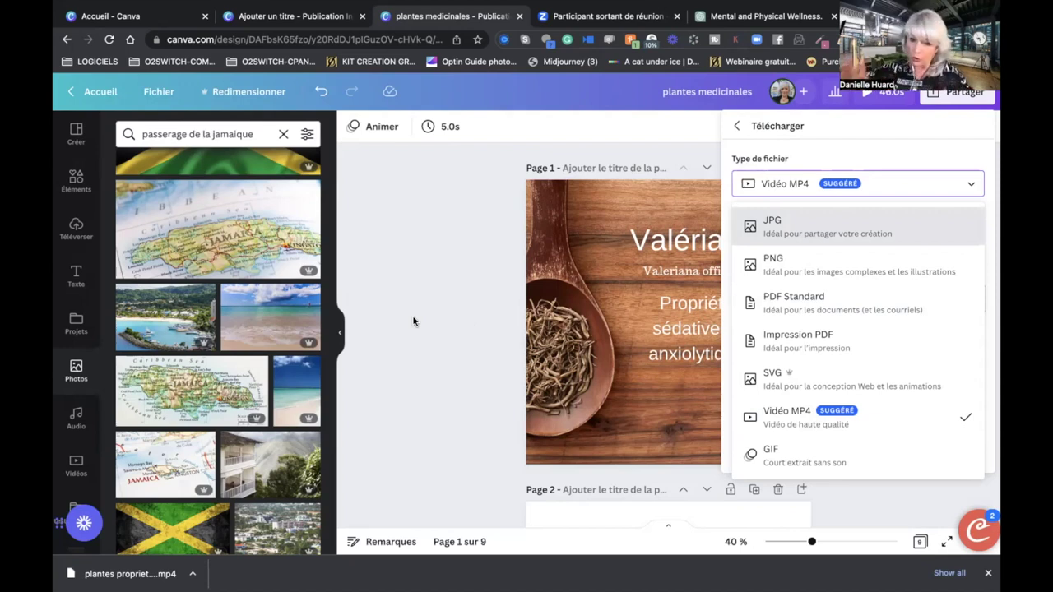
pyautogui.click(387, 301)
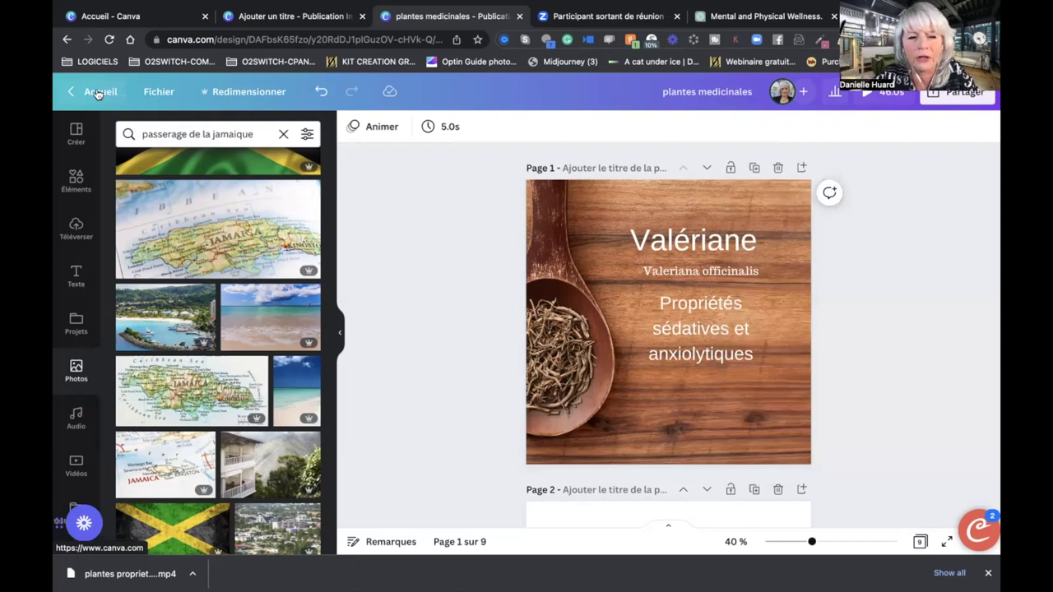
# Look through the folders where the "plantes medicinales" design could be saved, and leave without choosing one.
pyautogui.click(148, 92)
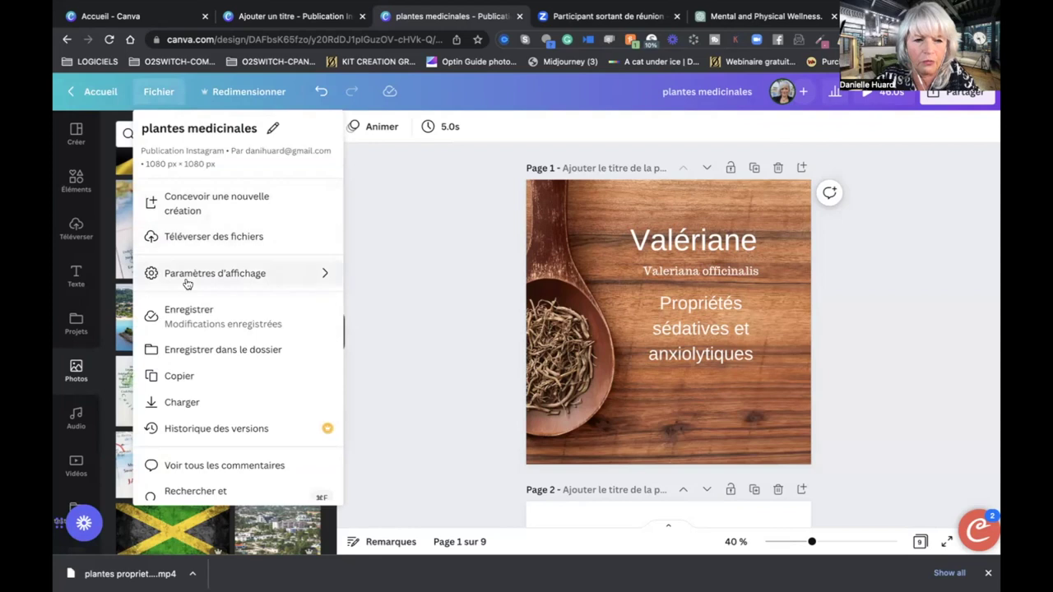
pyautogui.click(249, 351)
pyautogui.scroll(-5, 219, 274)
pyautogui.scroll(-5, 219, 272)
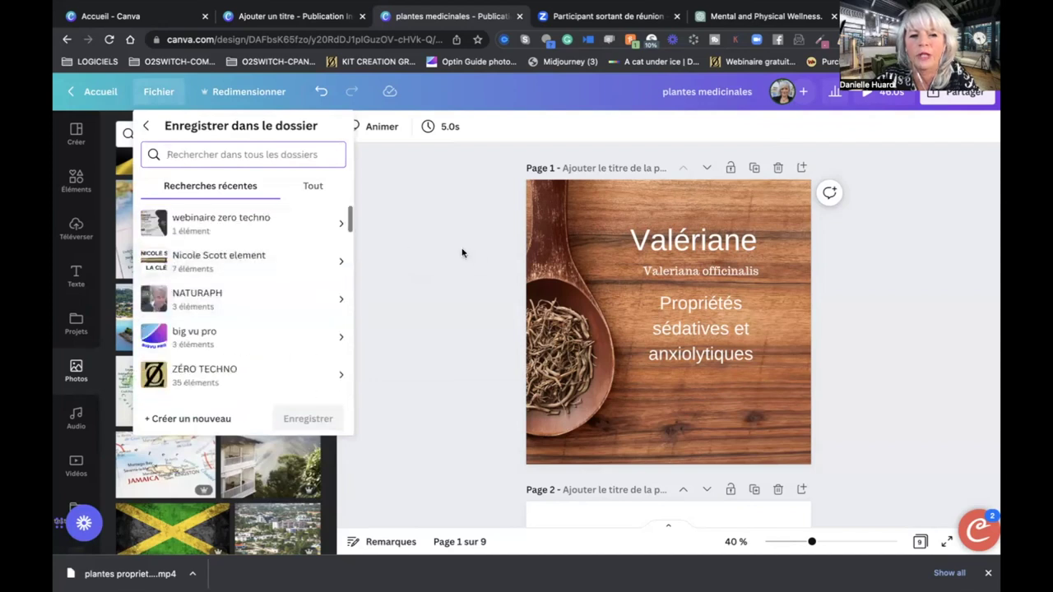
pyautogui.click(475, 258)
# Return to the home page and examine the actions available for the recent design "plantes medicinales".
pyautogui.click(99, 92)
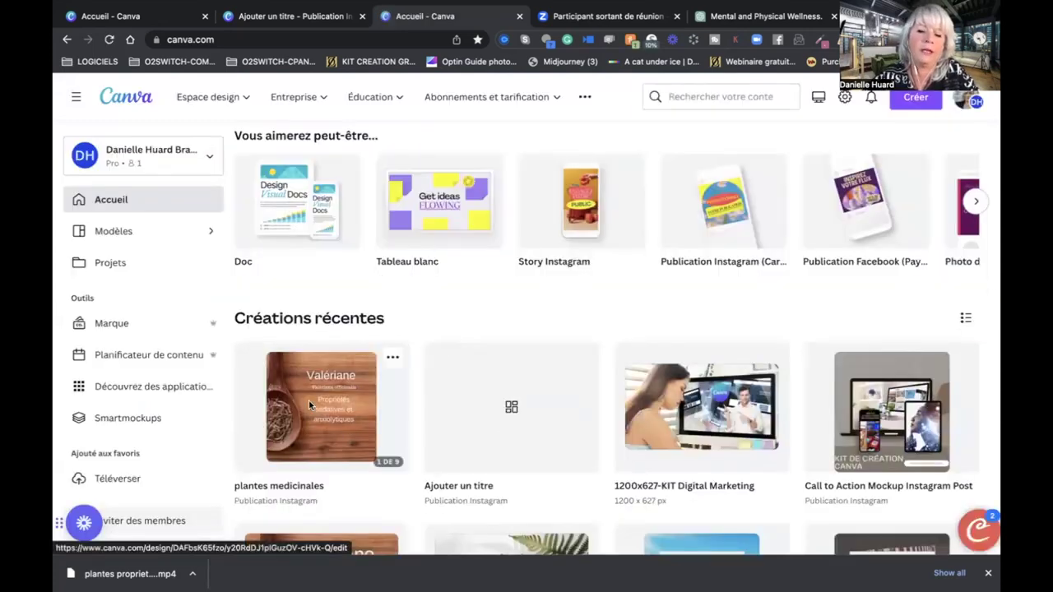
pyautogui.click(393, 360)
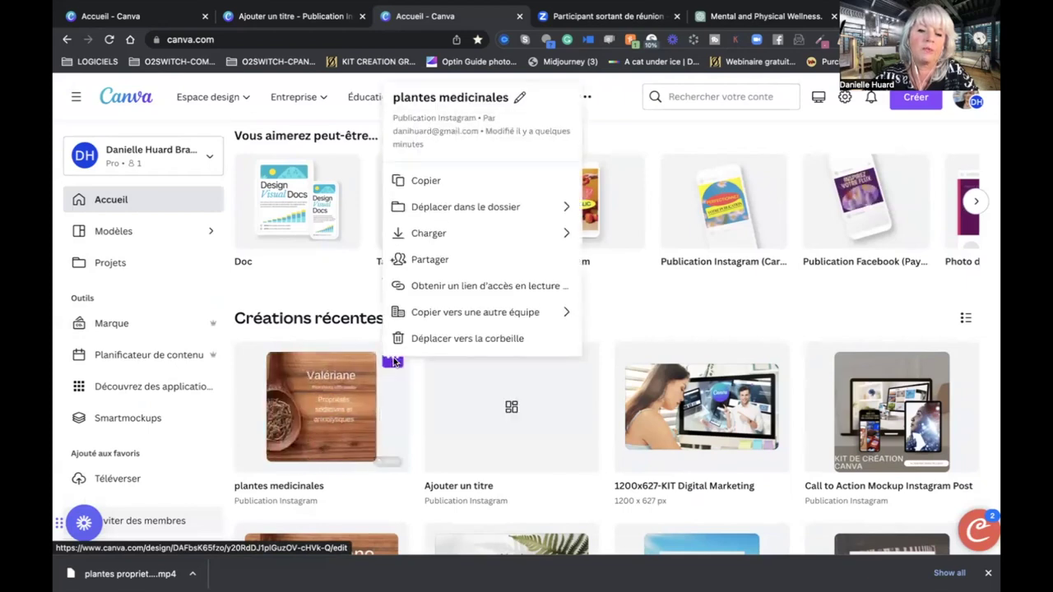
pyautogui.scroll(1, 428, 292)
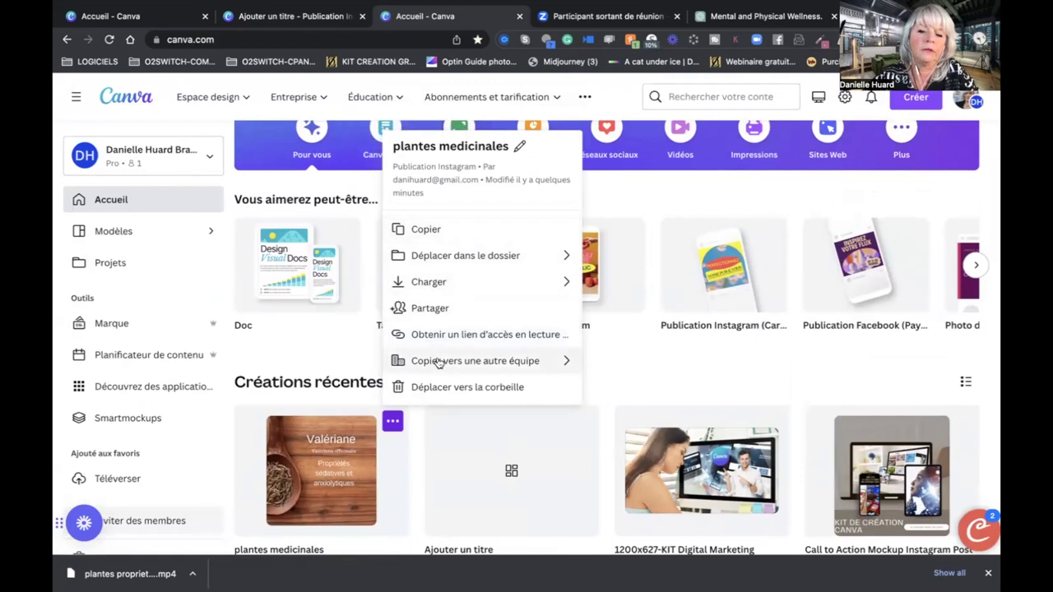
pyautogui.scroll(1, 439, 363)
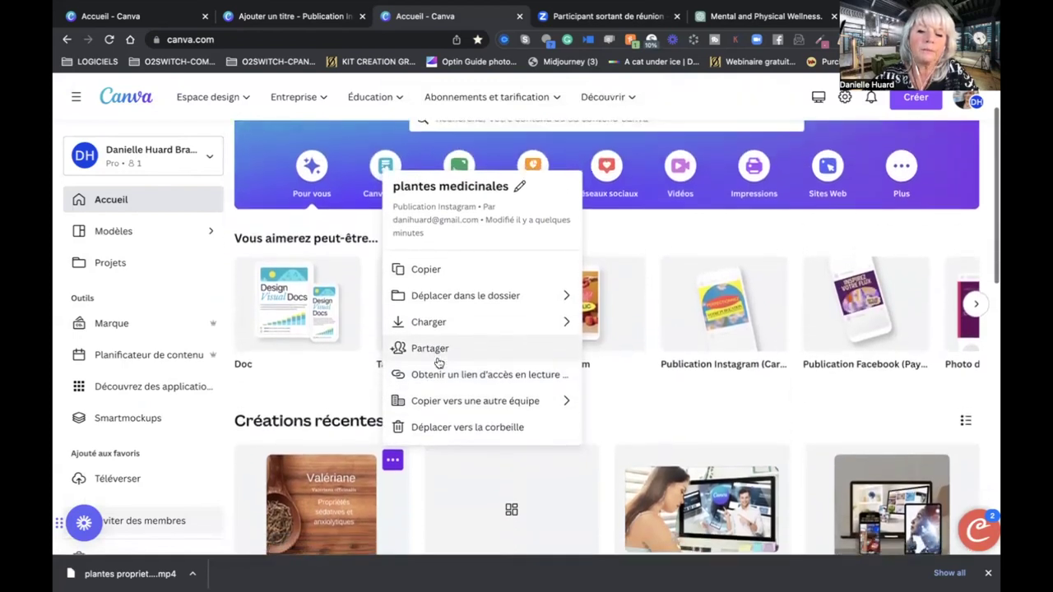
pyautogui.scroll(-1, 438, 363)
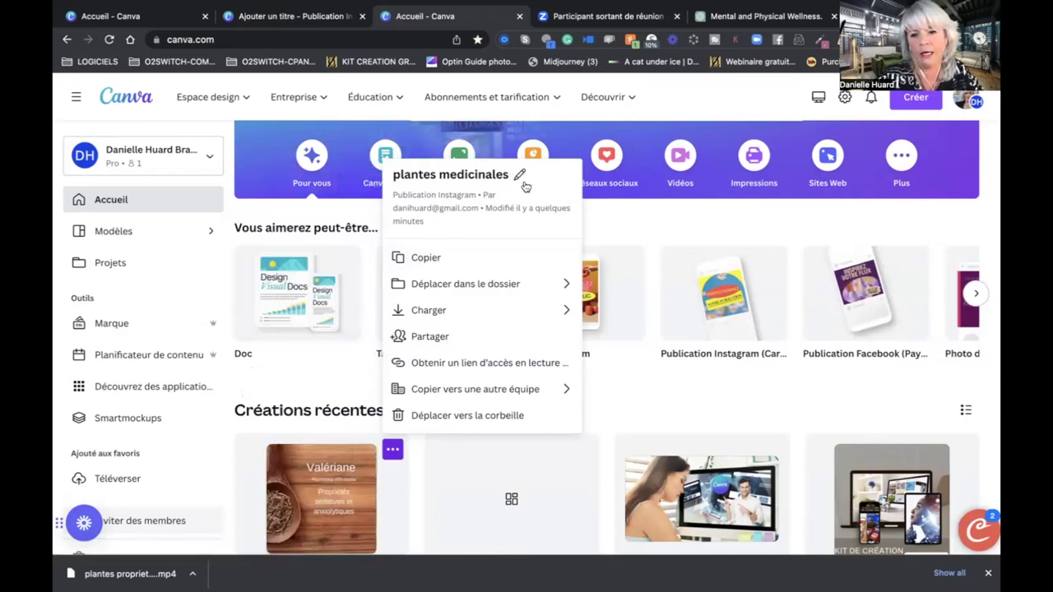
pyautogui.scroll(-3, 644, 457)
pyautogui.scroll(-5, 644, 457)
pyautogui.scroll(10, 639, 453)
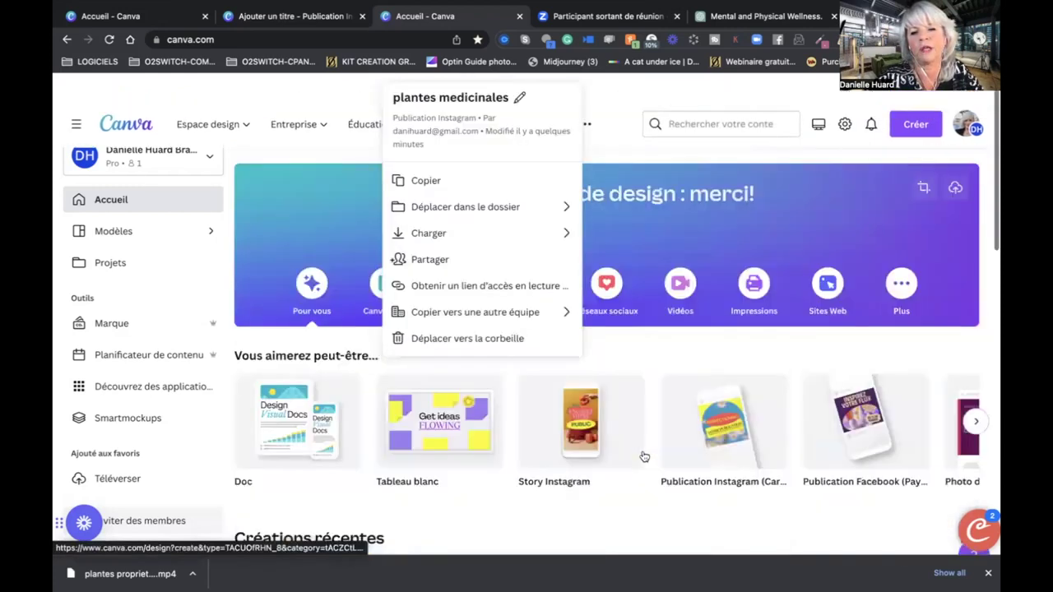